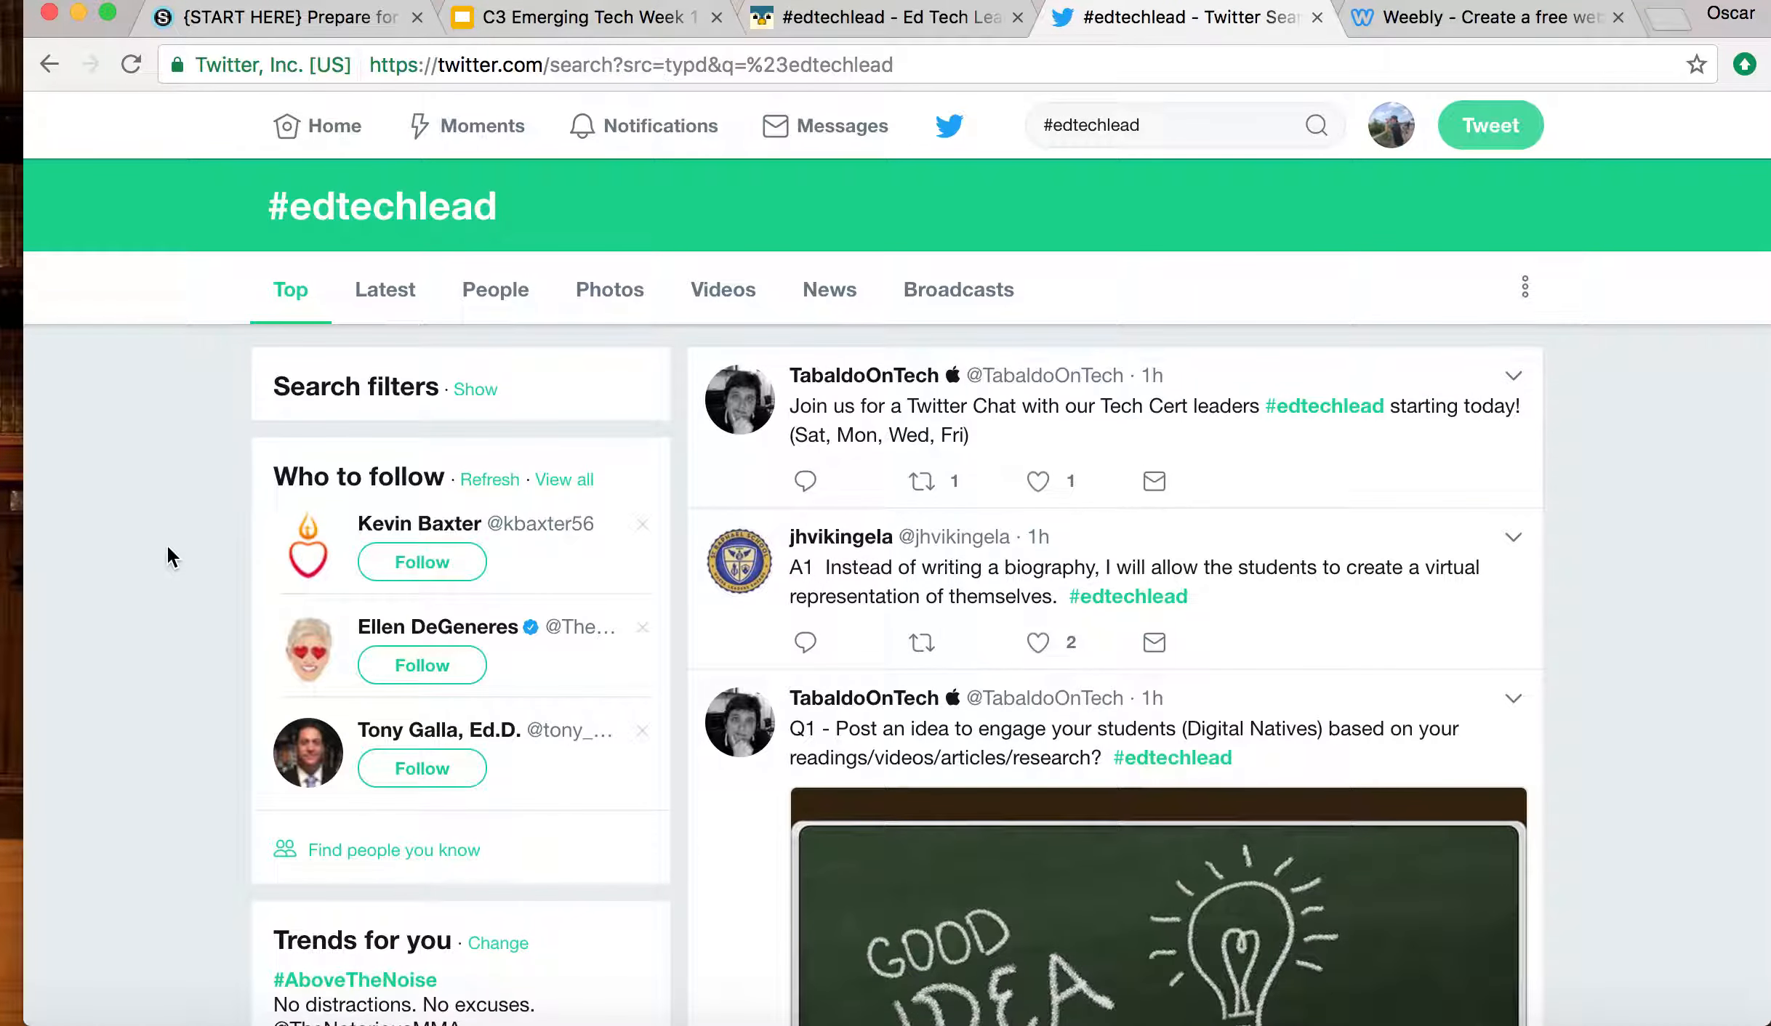
- Examine the top tweets and the posted Q1 question in the #edtechlead search results
scroll(168, 556, "down", 10)
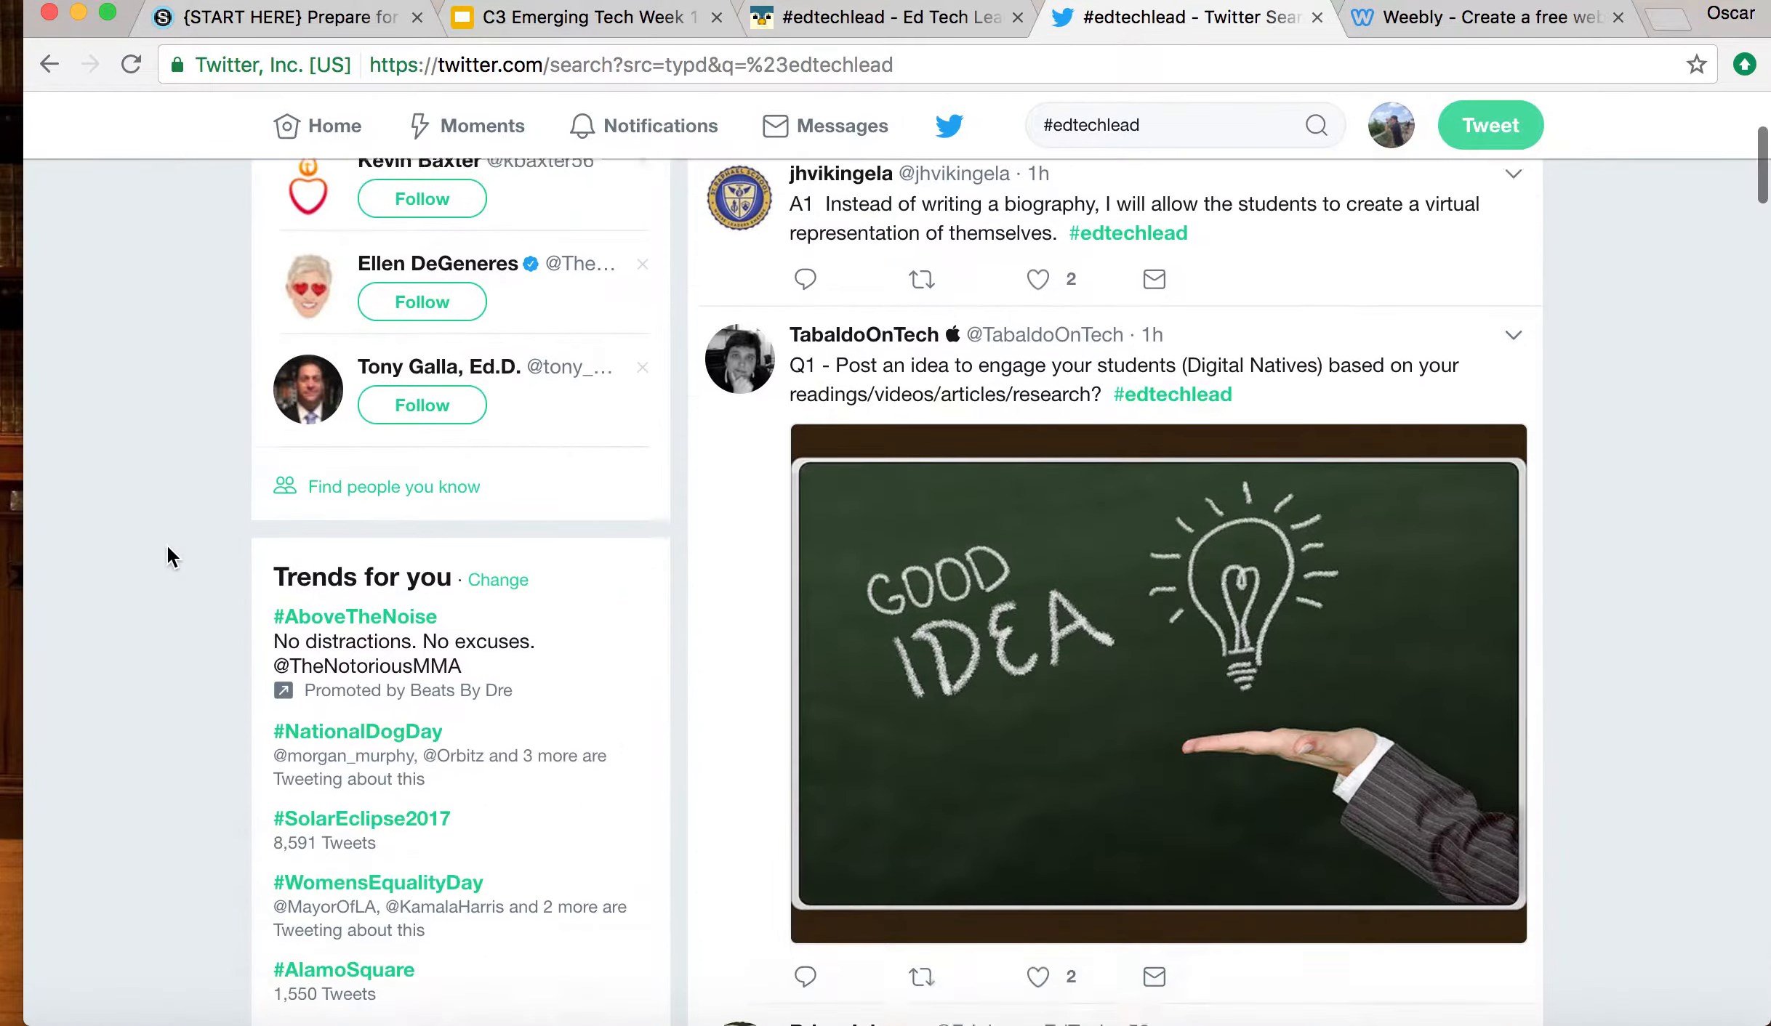
scroll(167, 556, "up", 10)
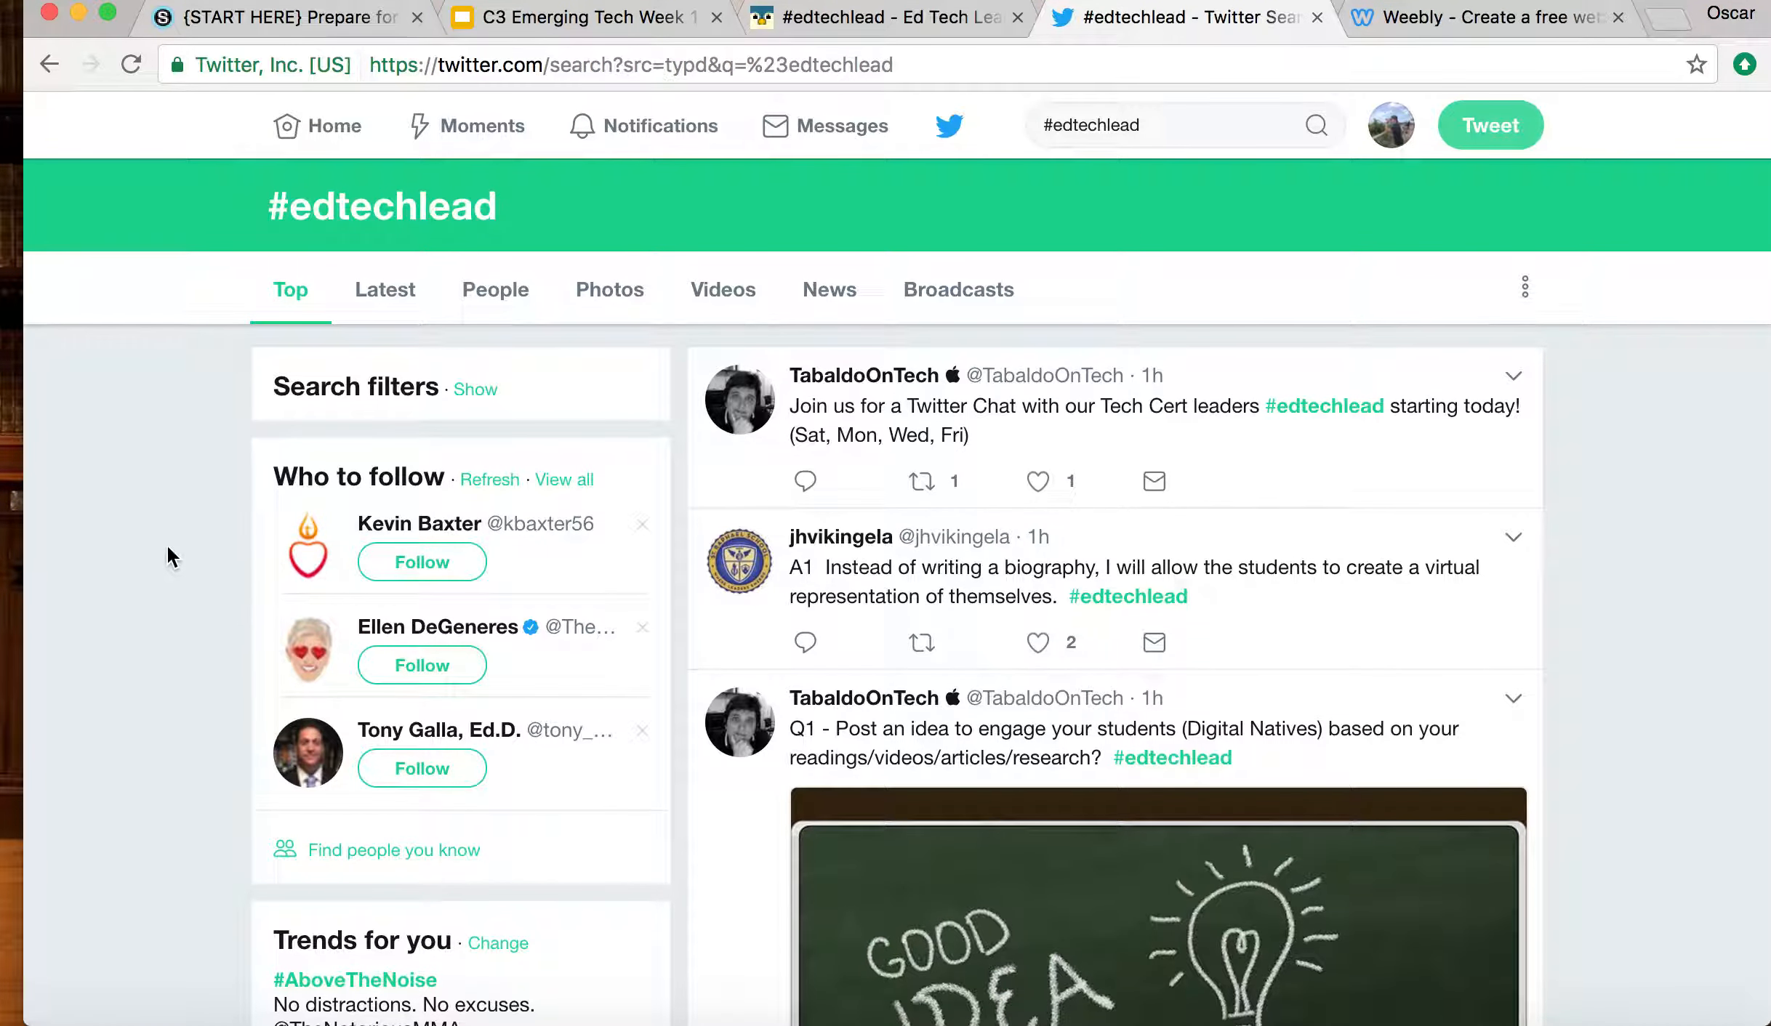
scroll(201, 580, "down", 4)
scroll(200, 580, "down", 5)
scroll(198, 575, "up", 10)
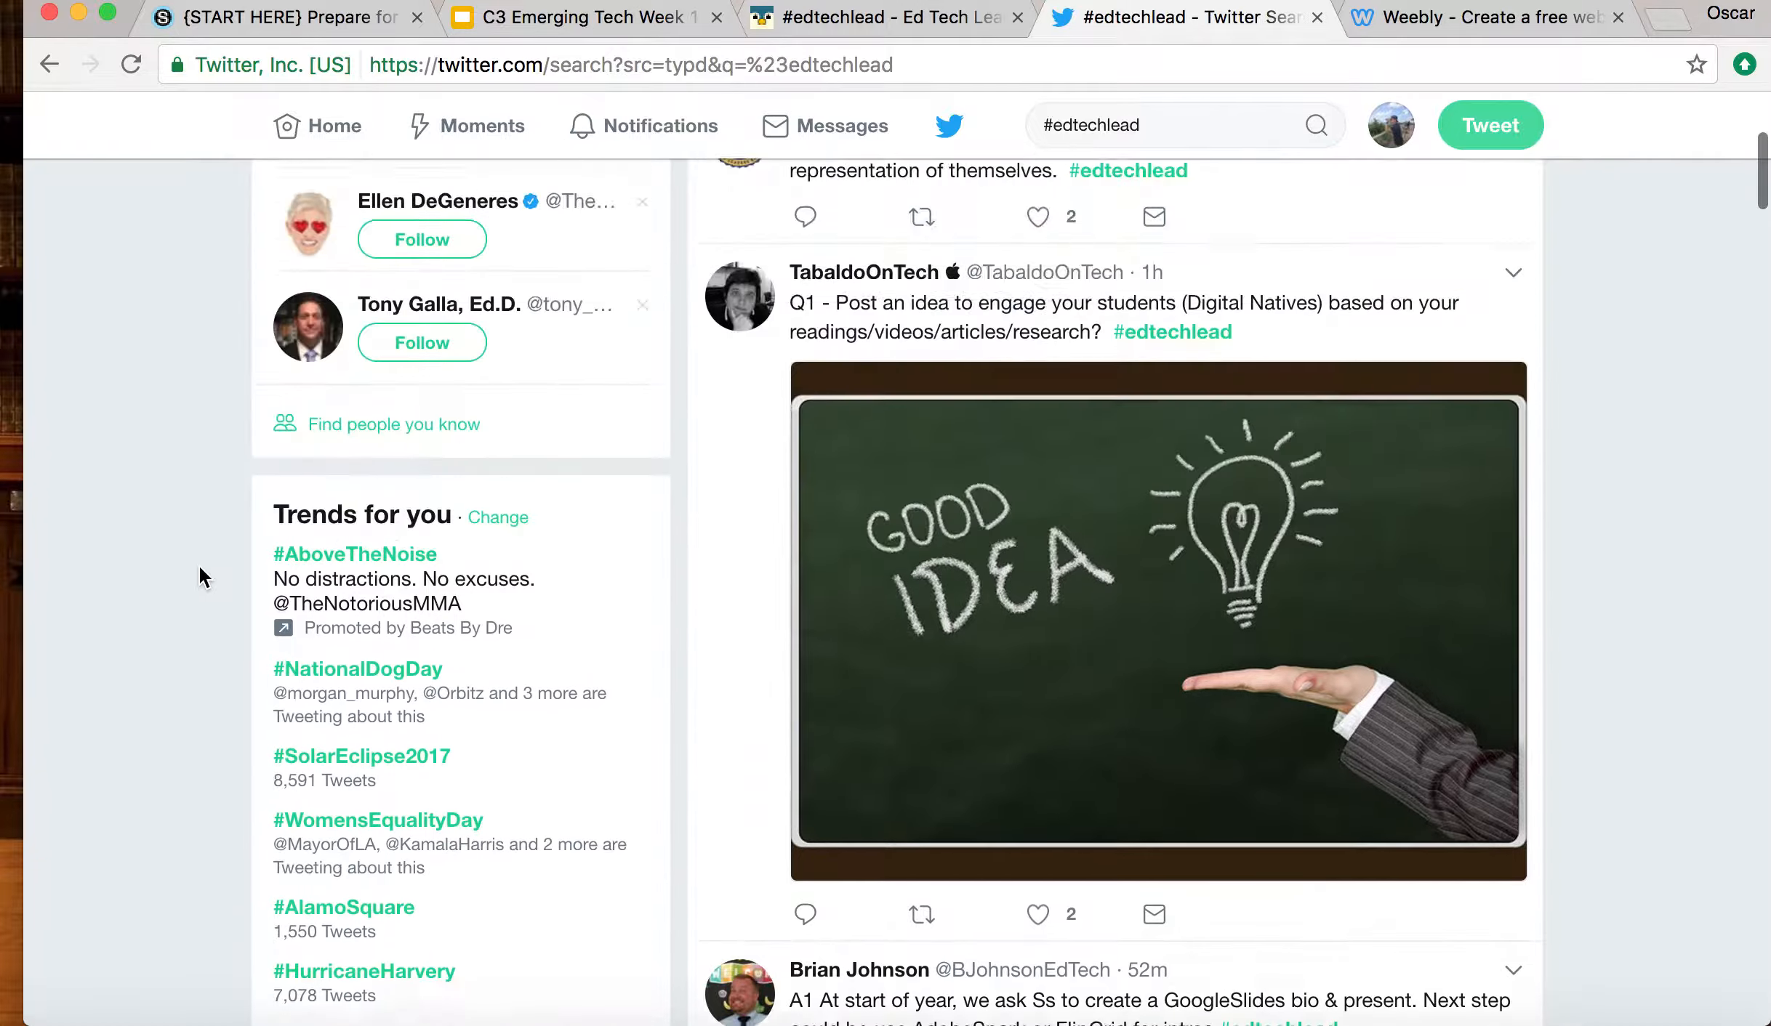
scroll(436, 531, "down", 4)
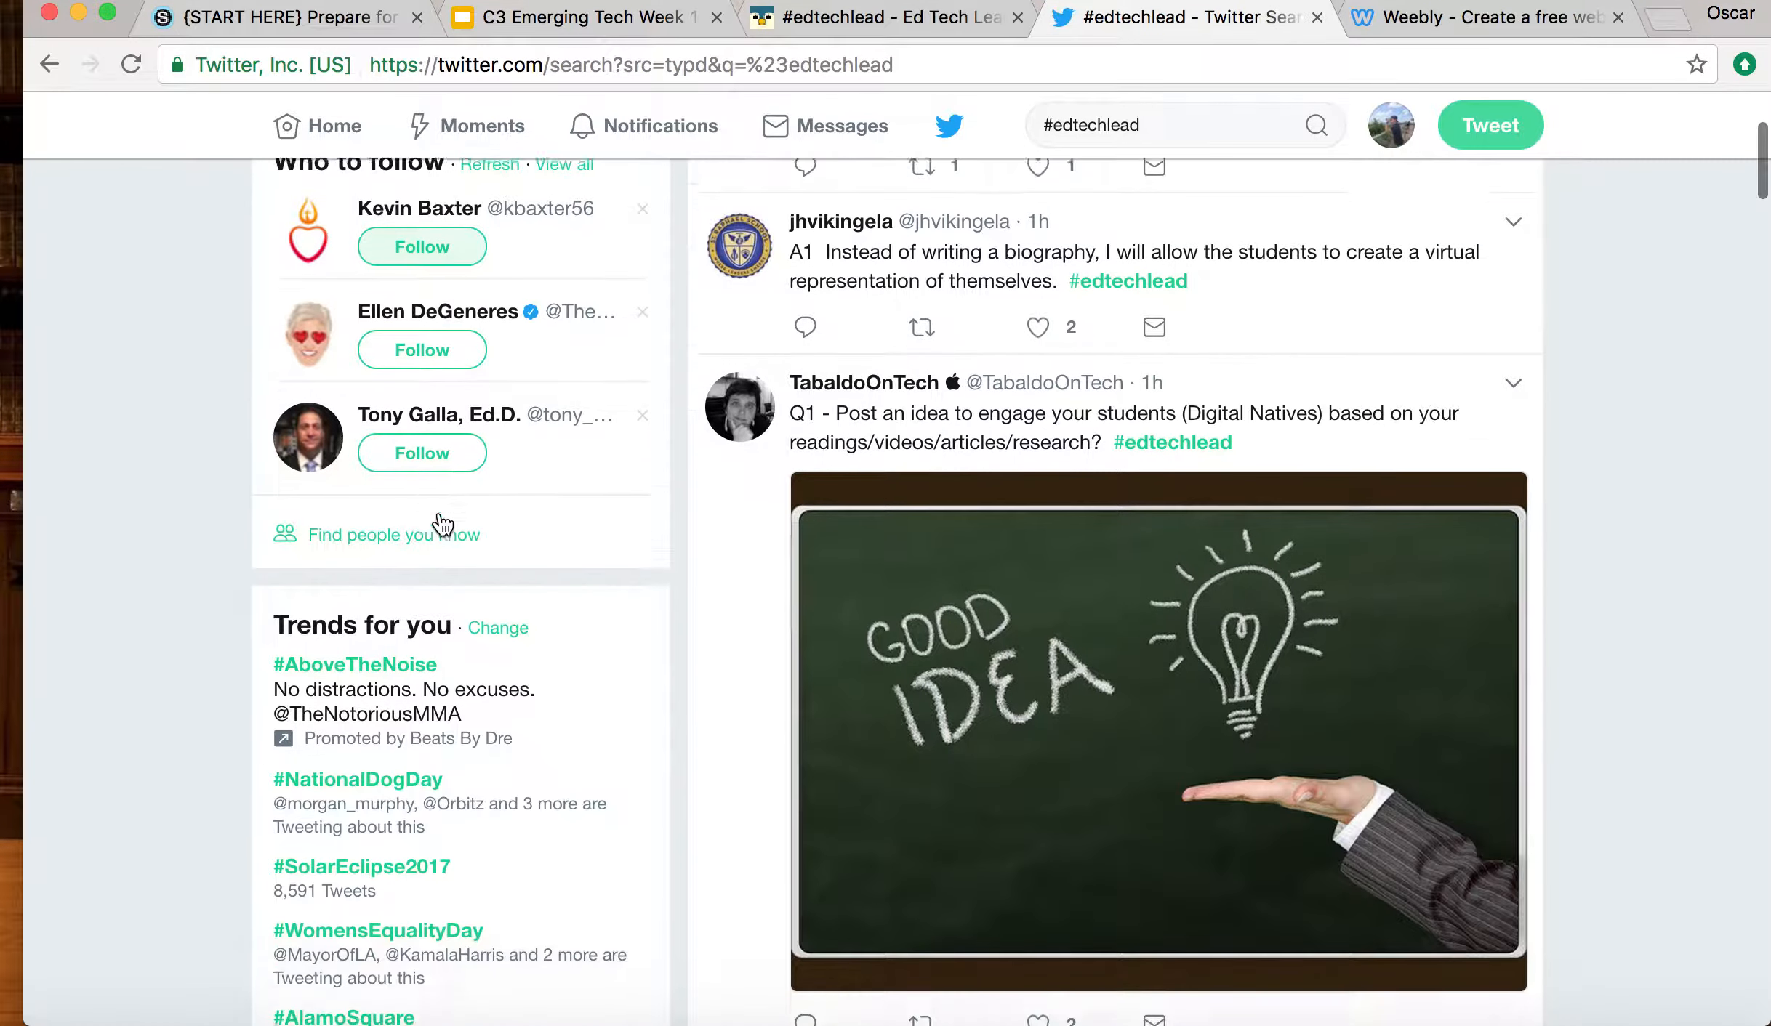
scroll(339, 818, "up", 5)
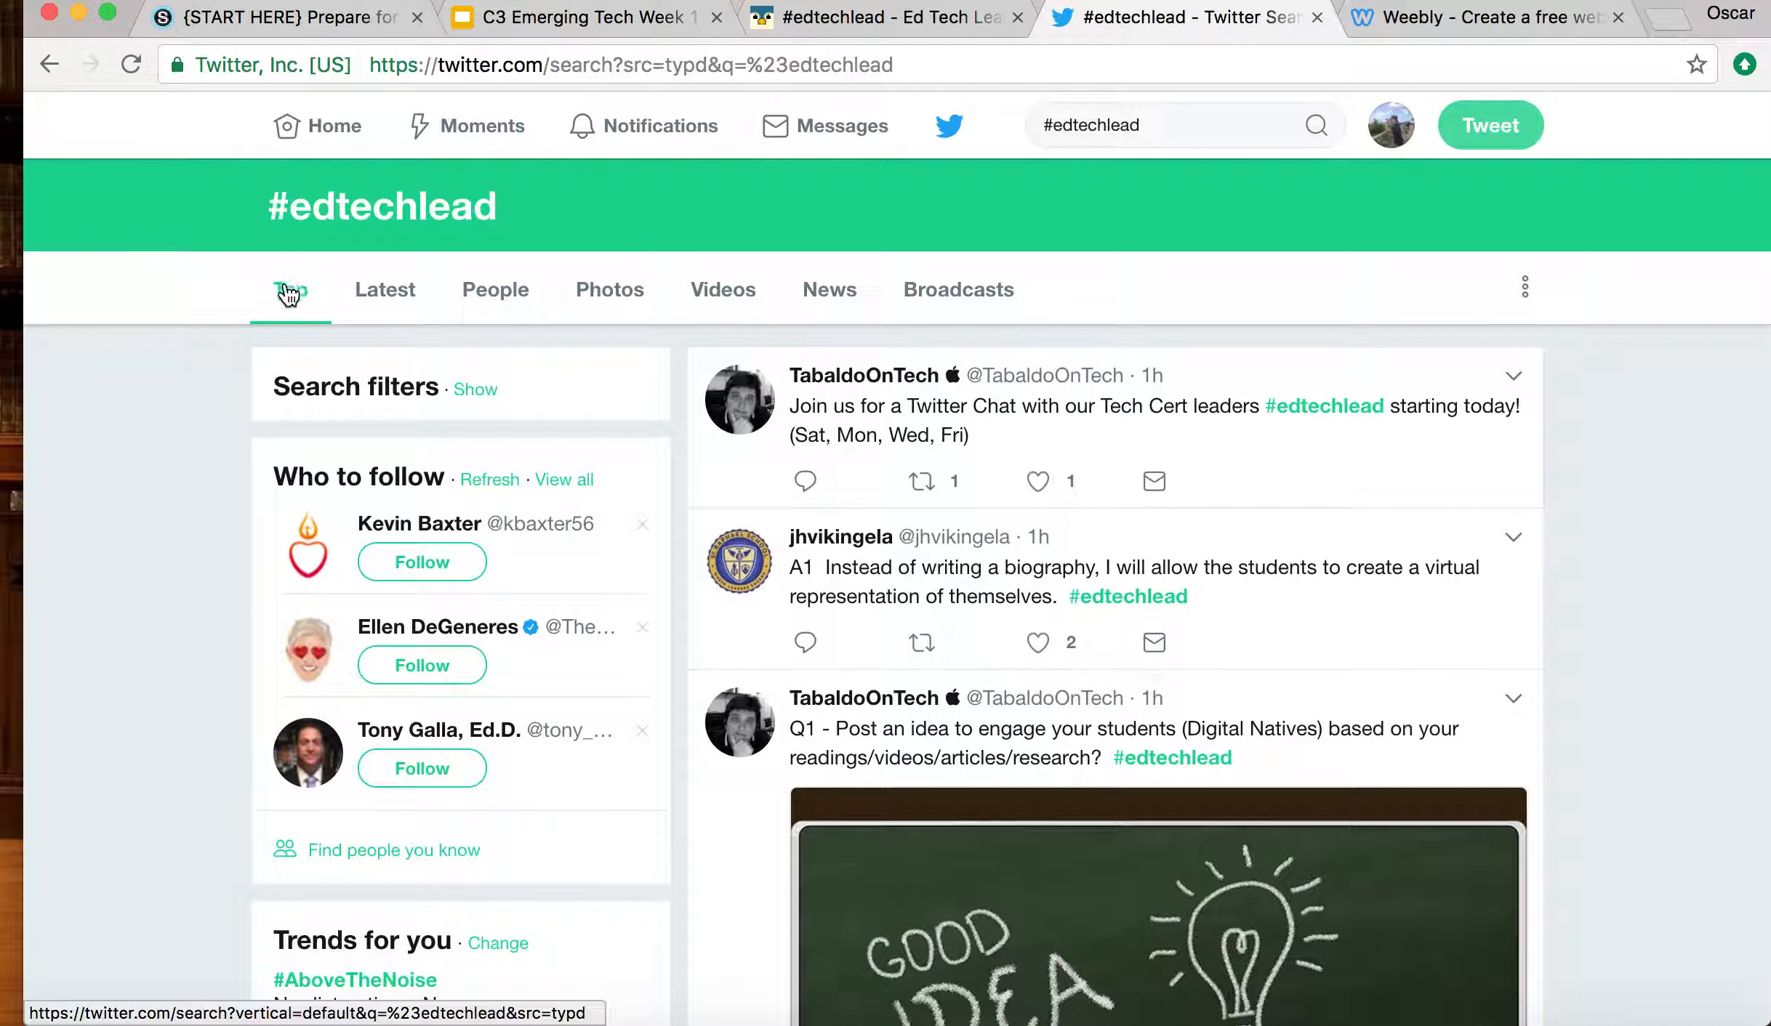
- Show the latest tweets for #edtechlead and examine the A1 answers to the Q1 question
left_click(383, 314)
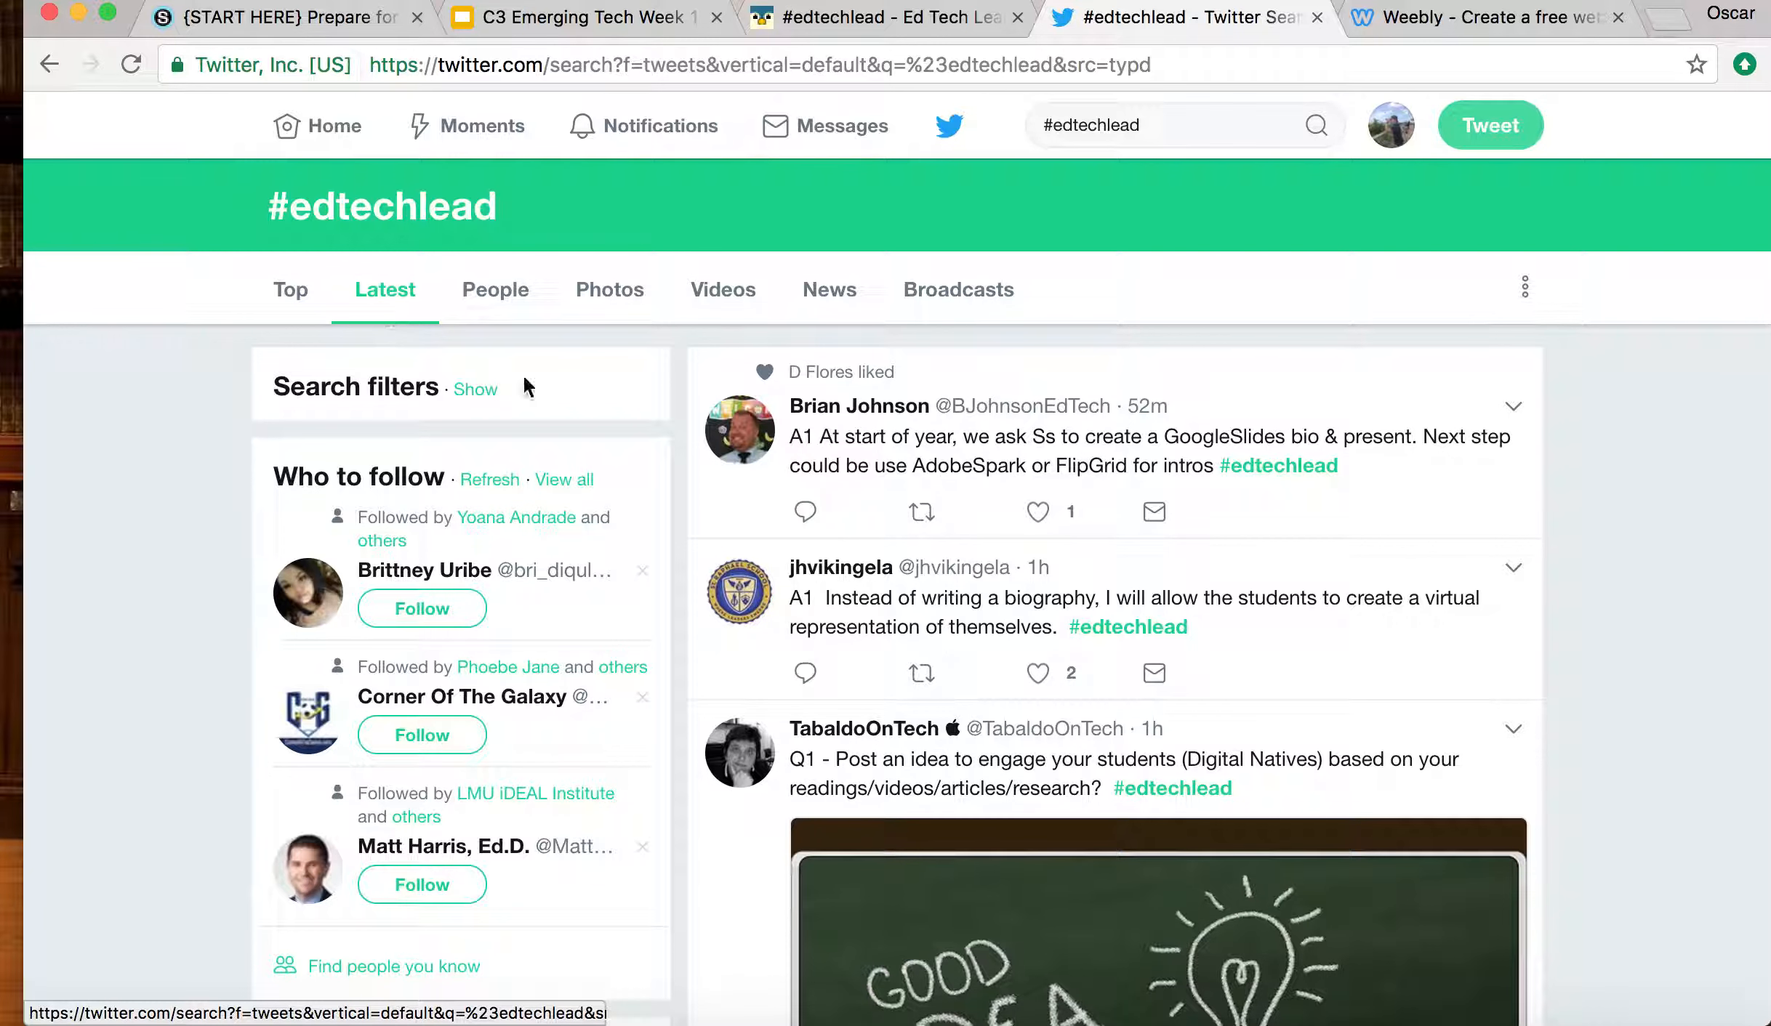
scroll(799, 727, "down", 2)
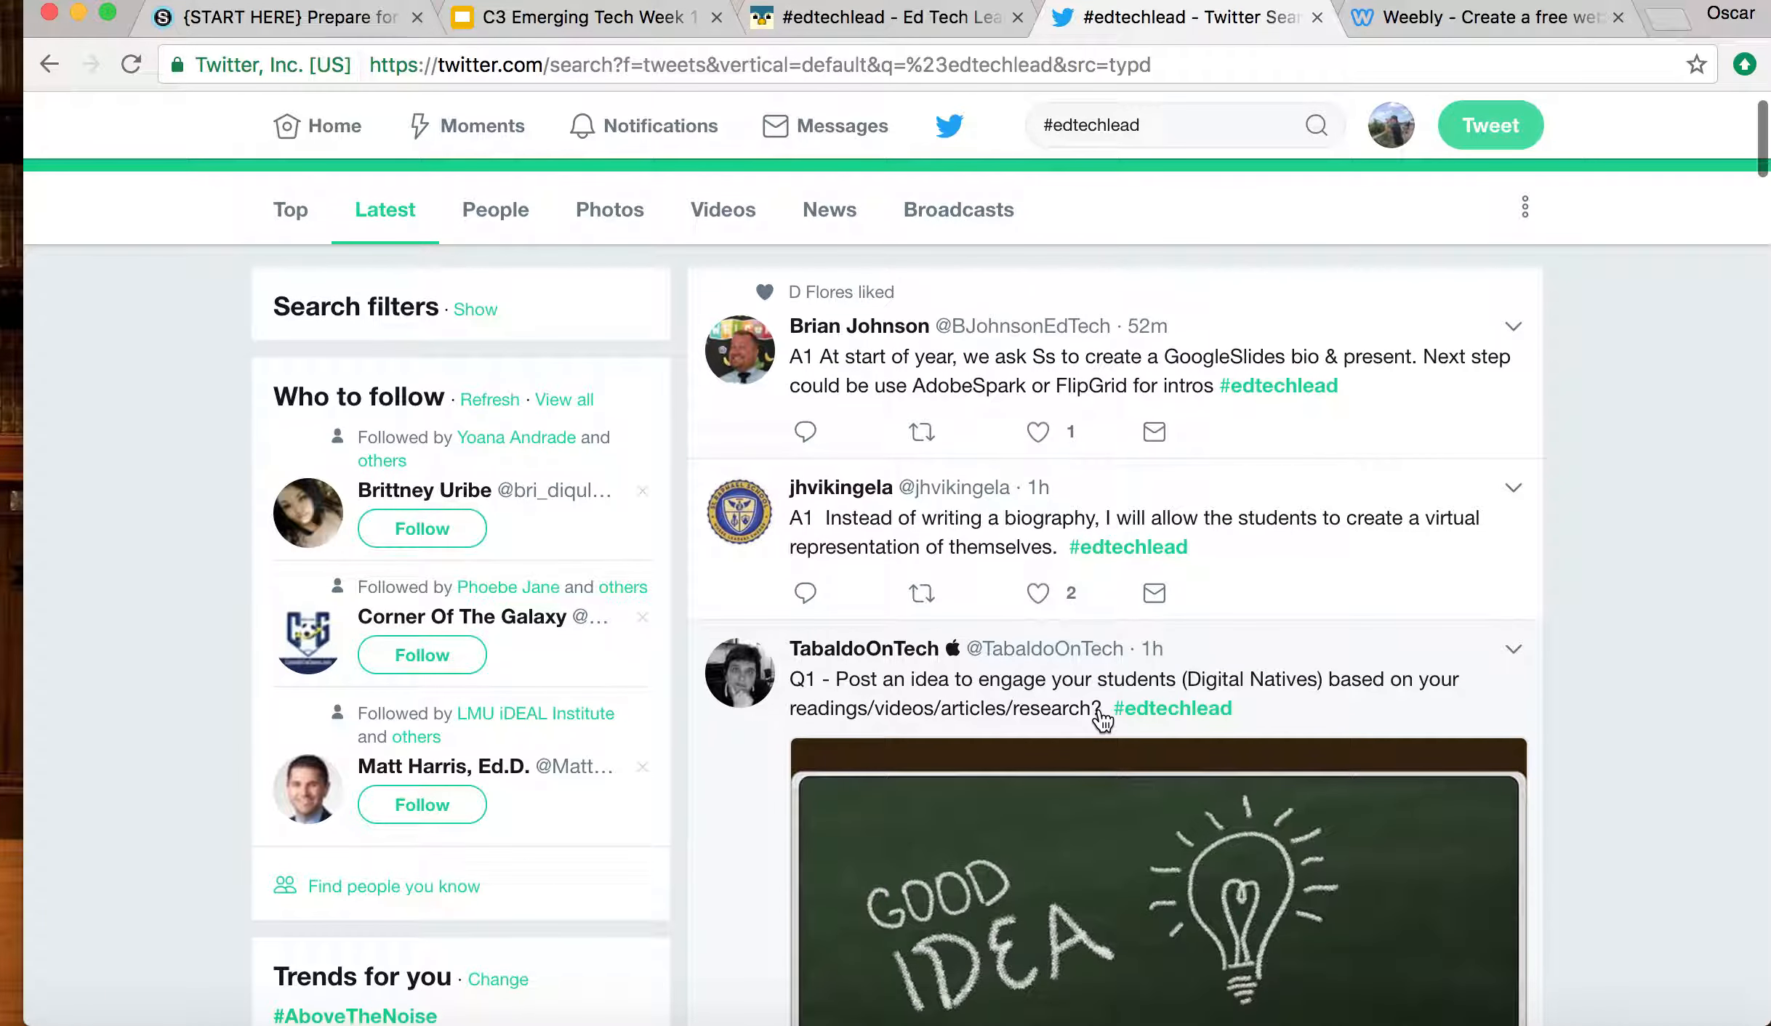
scroll(1119, 750, "down", 1)
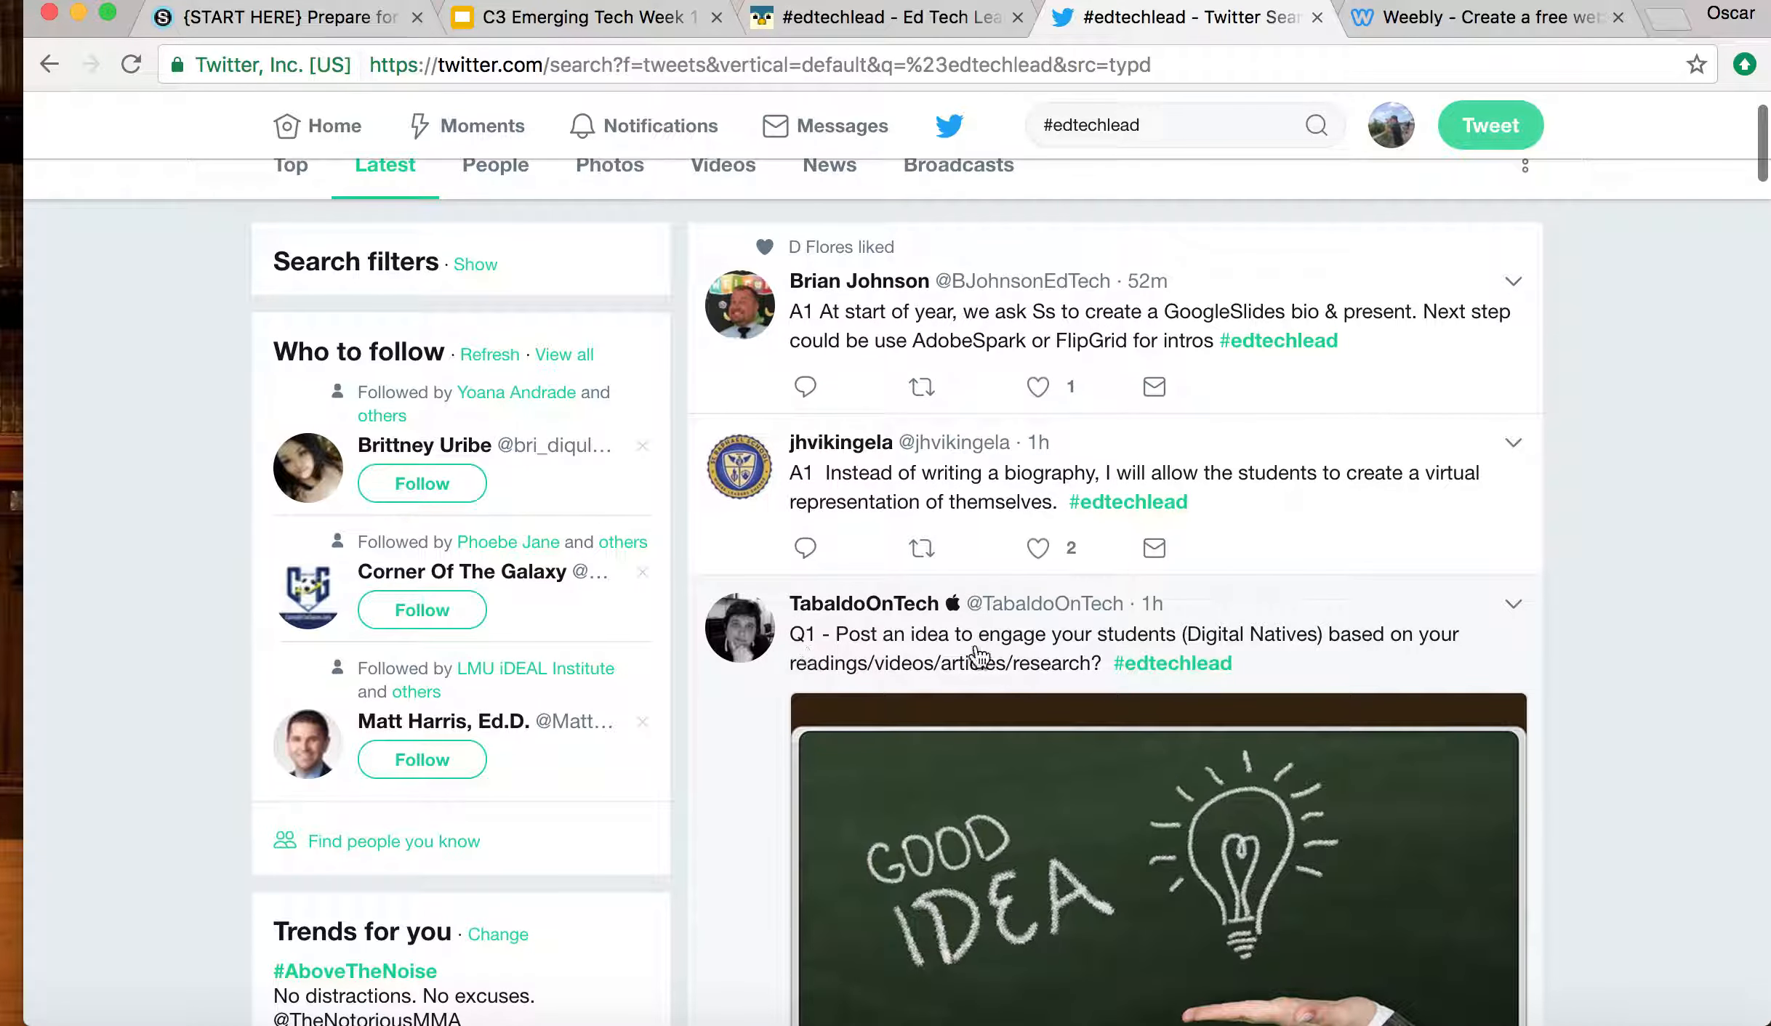
scroll(1229, 716, "up", 2)
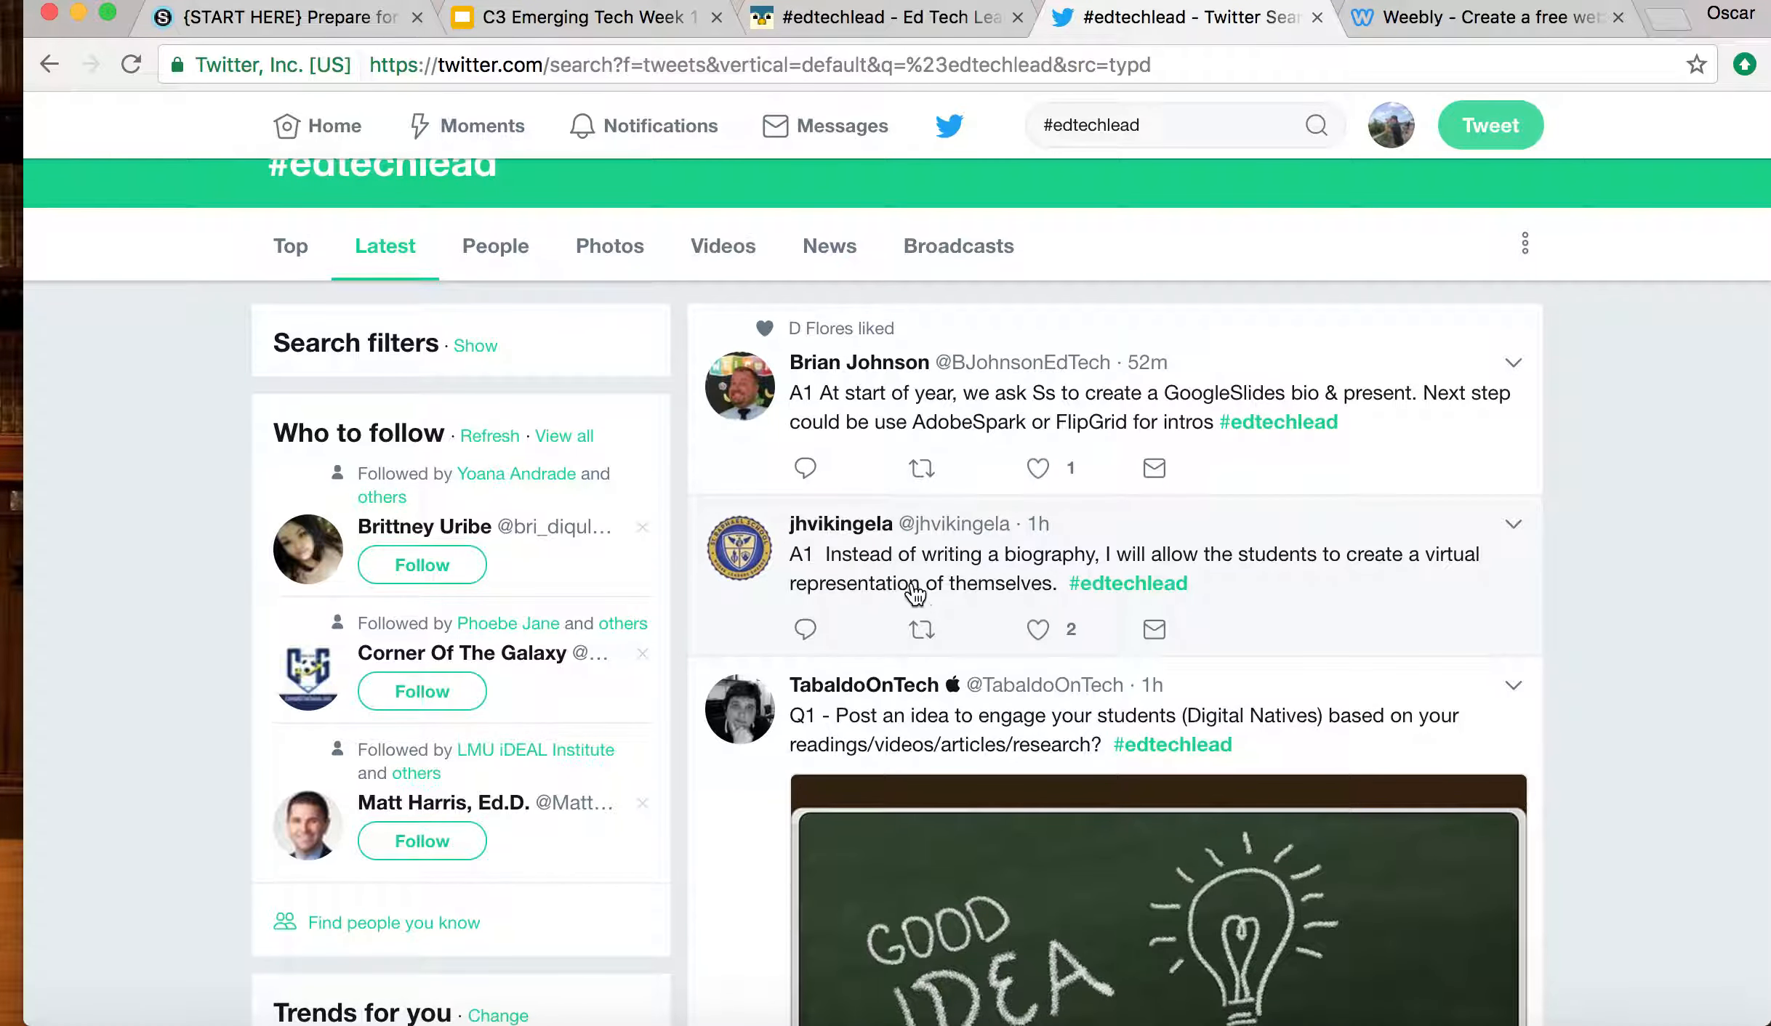
mouse_move(933, 533)
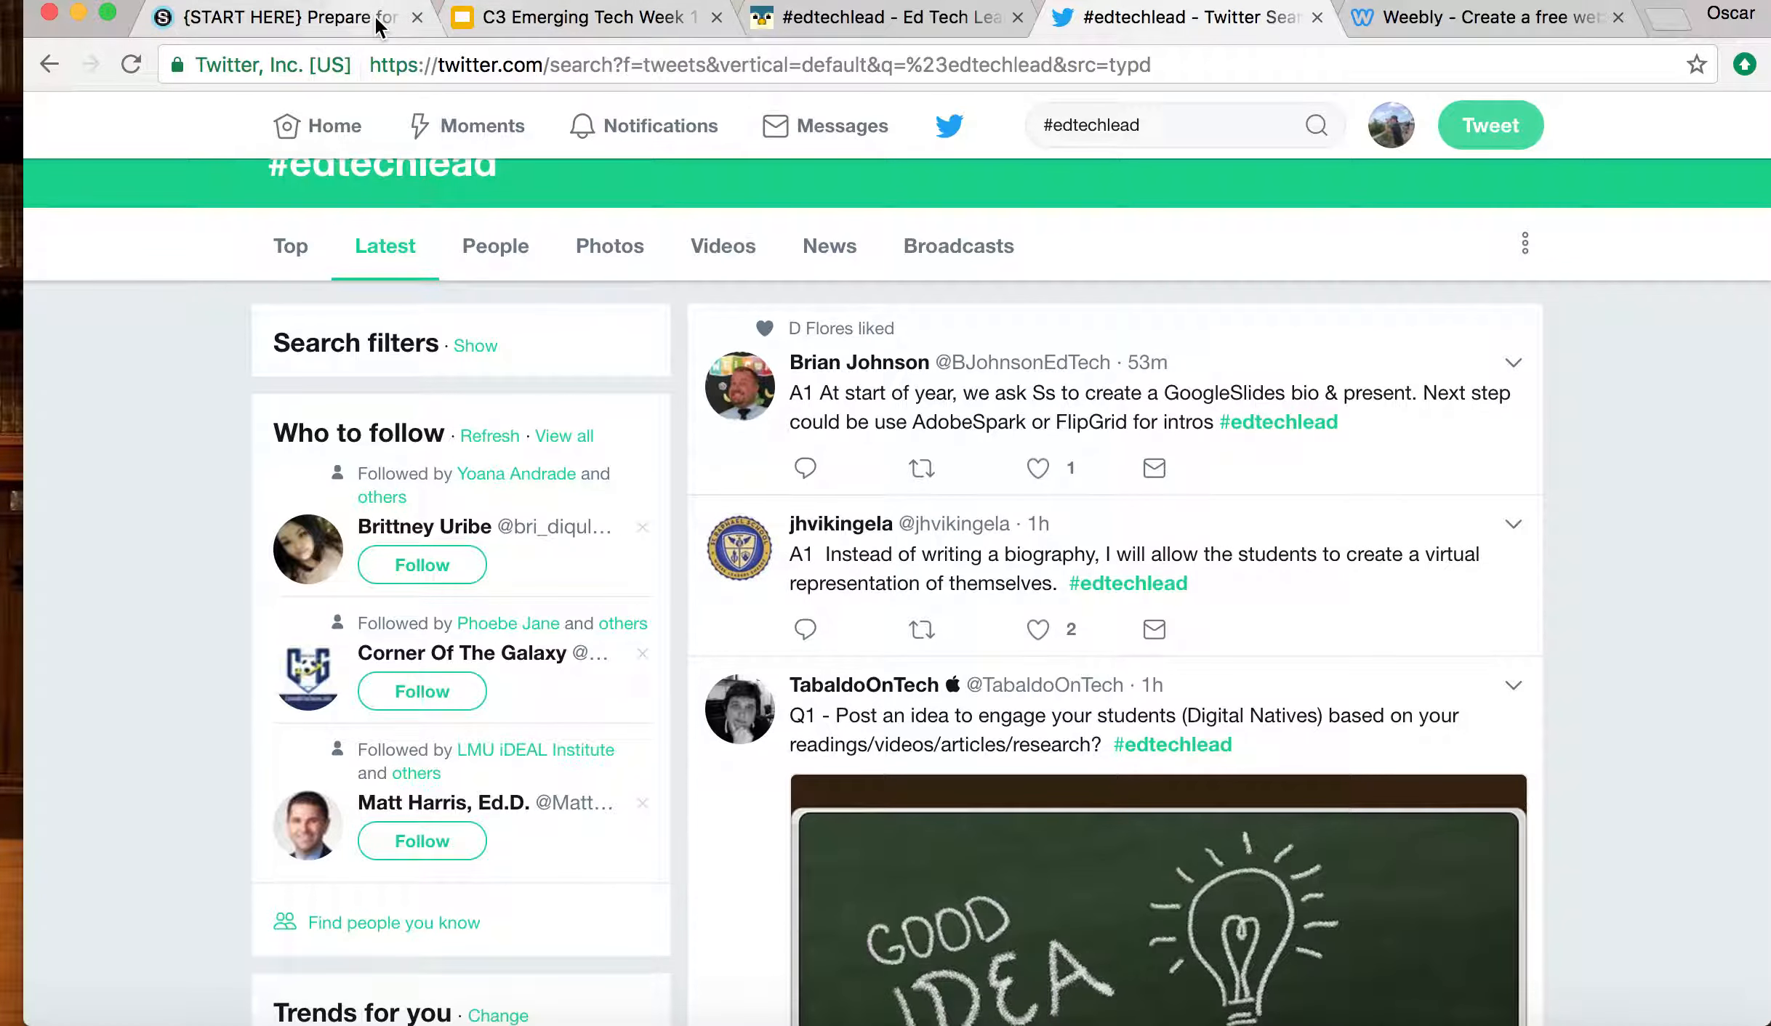
- Switch to the C3 Emerging Tech Week 1 slides and select the twubs.com/edtechlead link text on Twitter Slow Chat slide 17
left_click(467, 17)
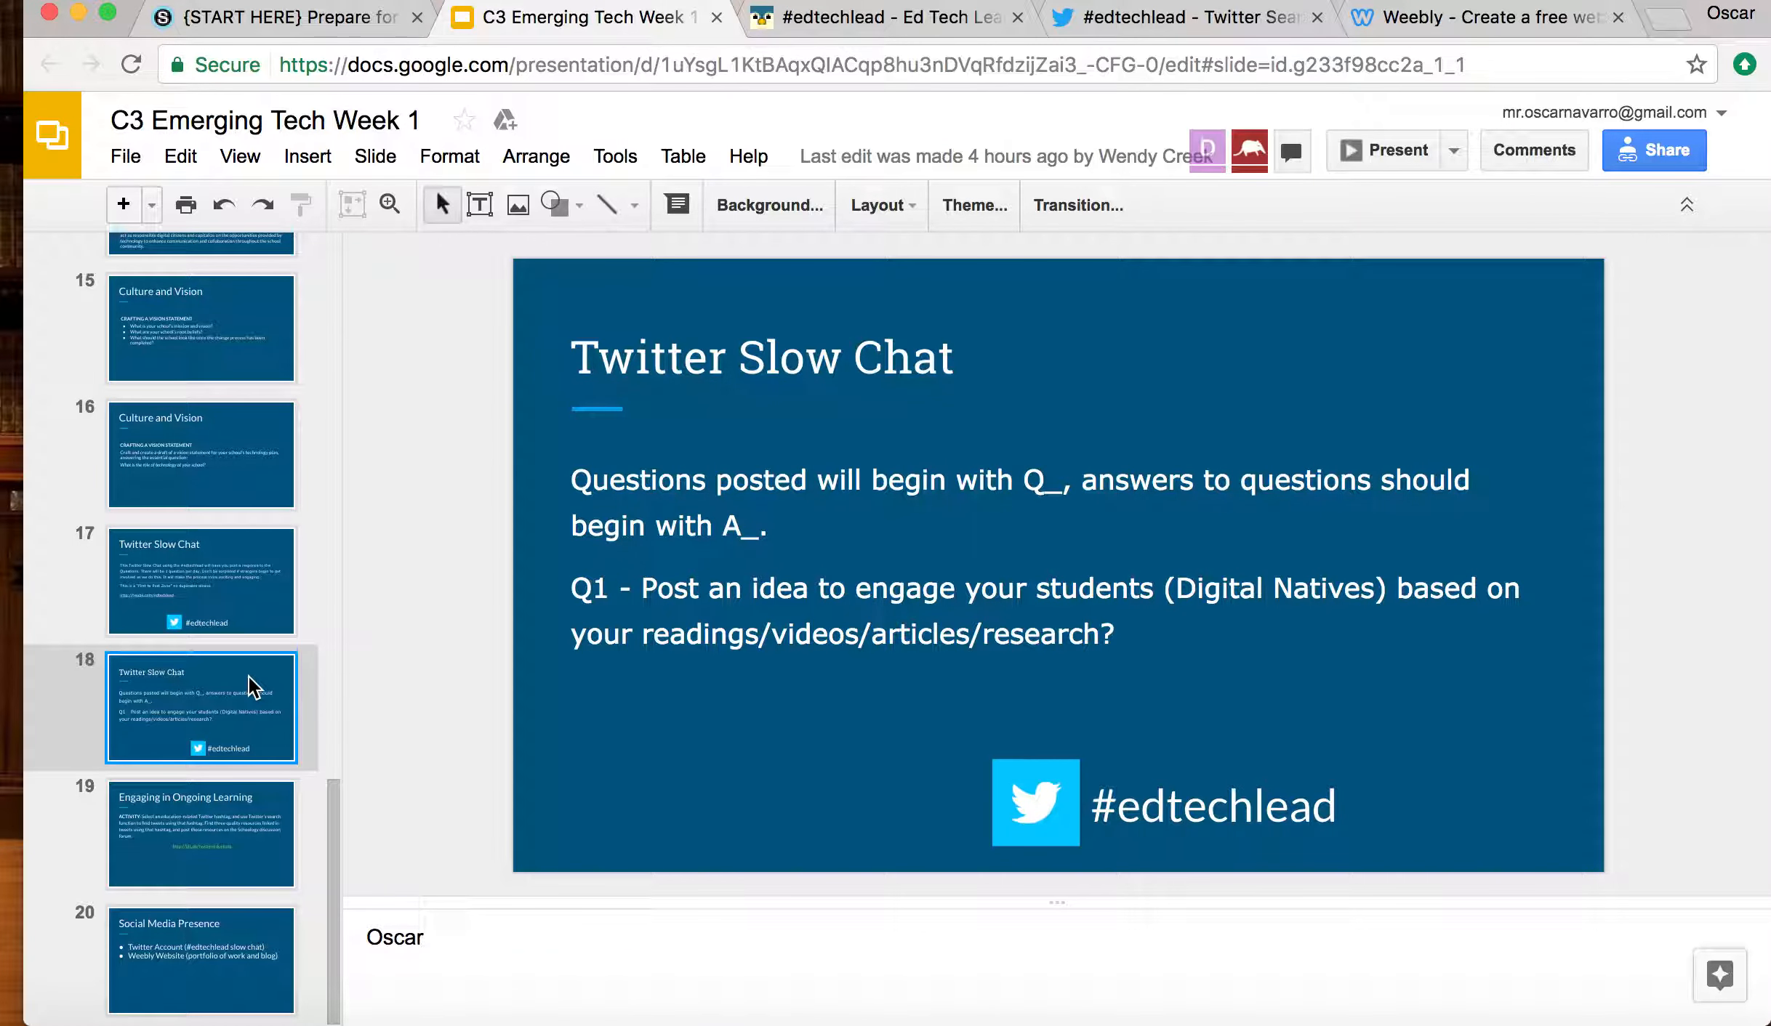
left_click(232, 834)
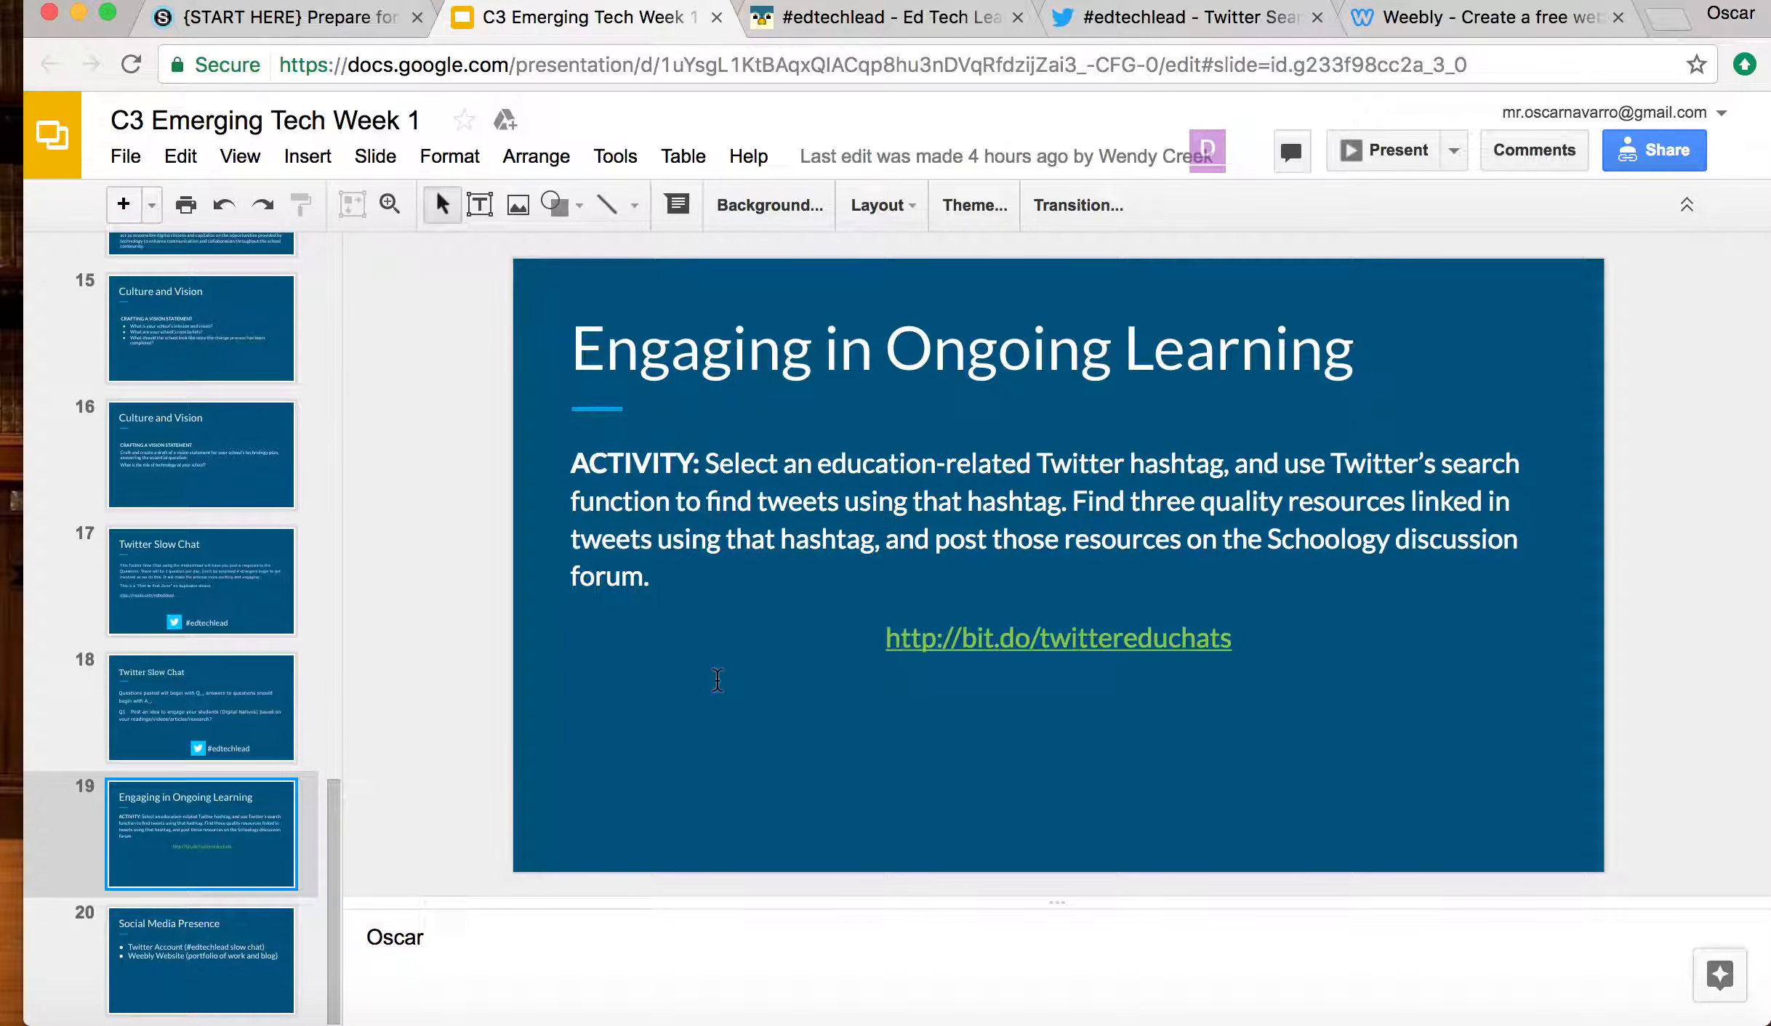
left_click(173, 603)
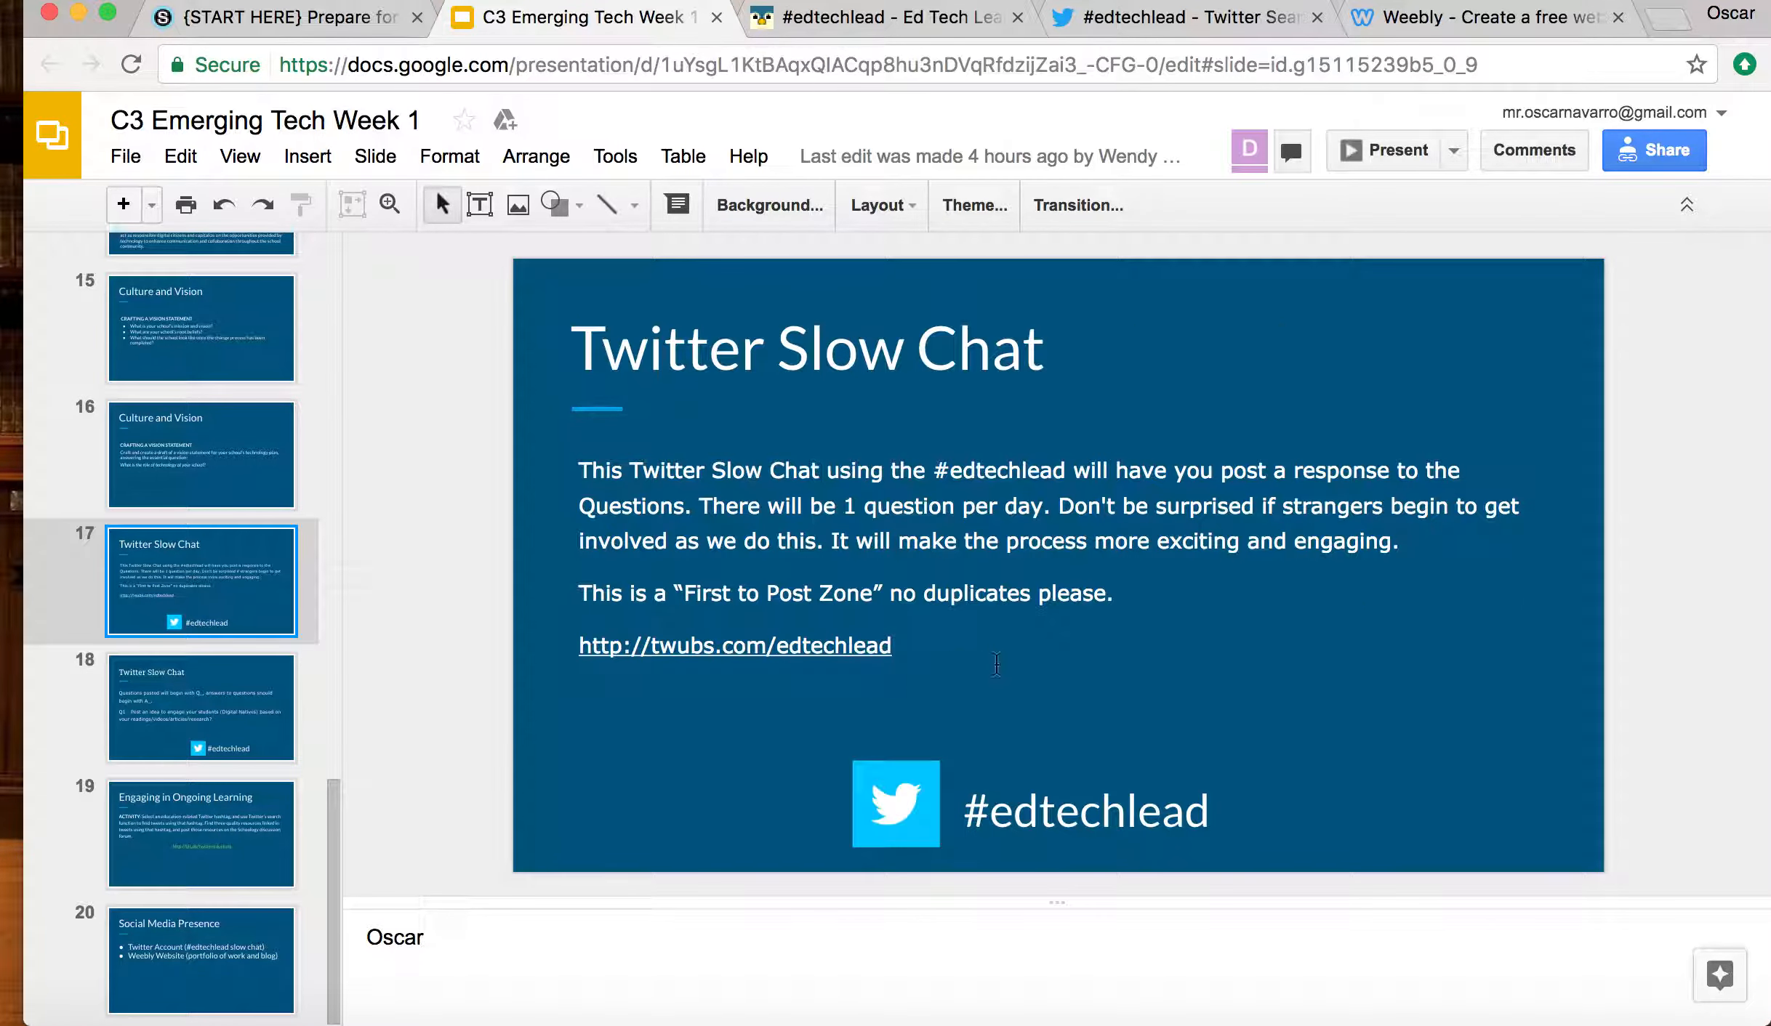
double_click(917, 649)
left_click_drag(917, 649, 567, 660)
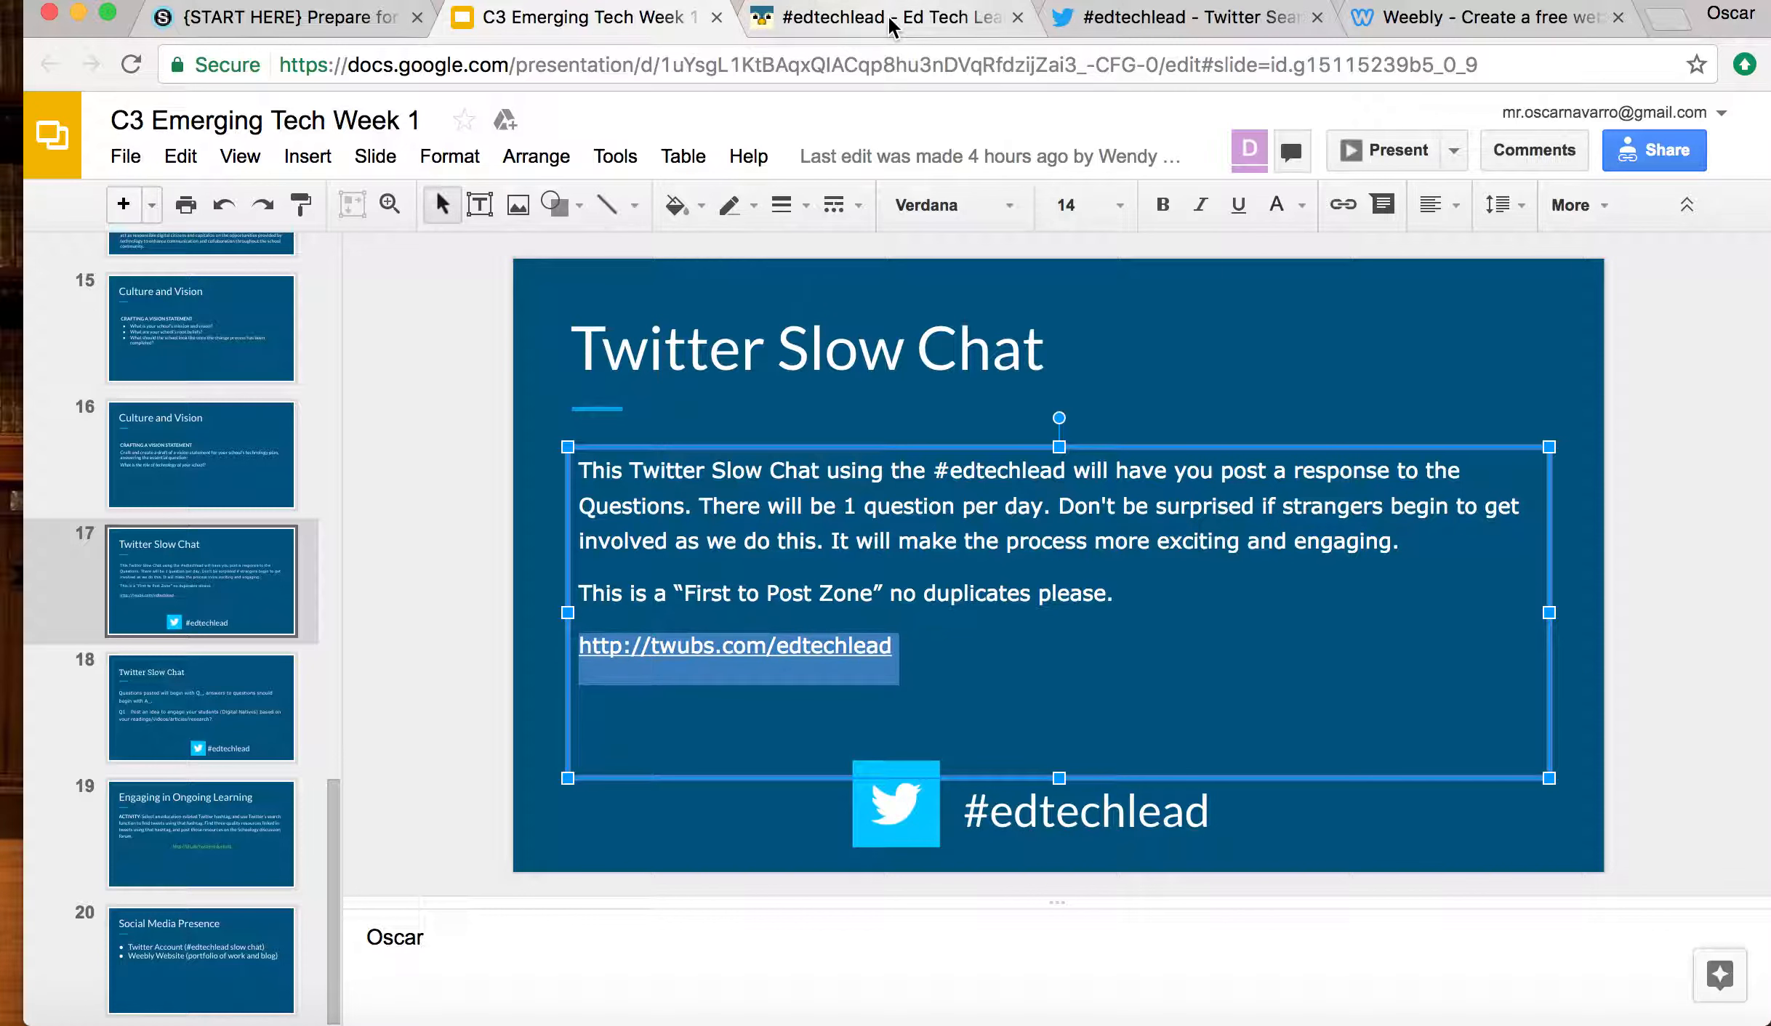
- Switch to the #edtechlead page on Twubs and examine its message box and live feed through the oldest listed tweet
left_click(961, 20)
scroll(233, 407, "up", 8)
scroll(234, 407, "down", 5)
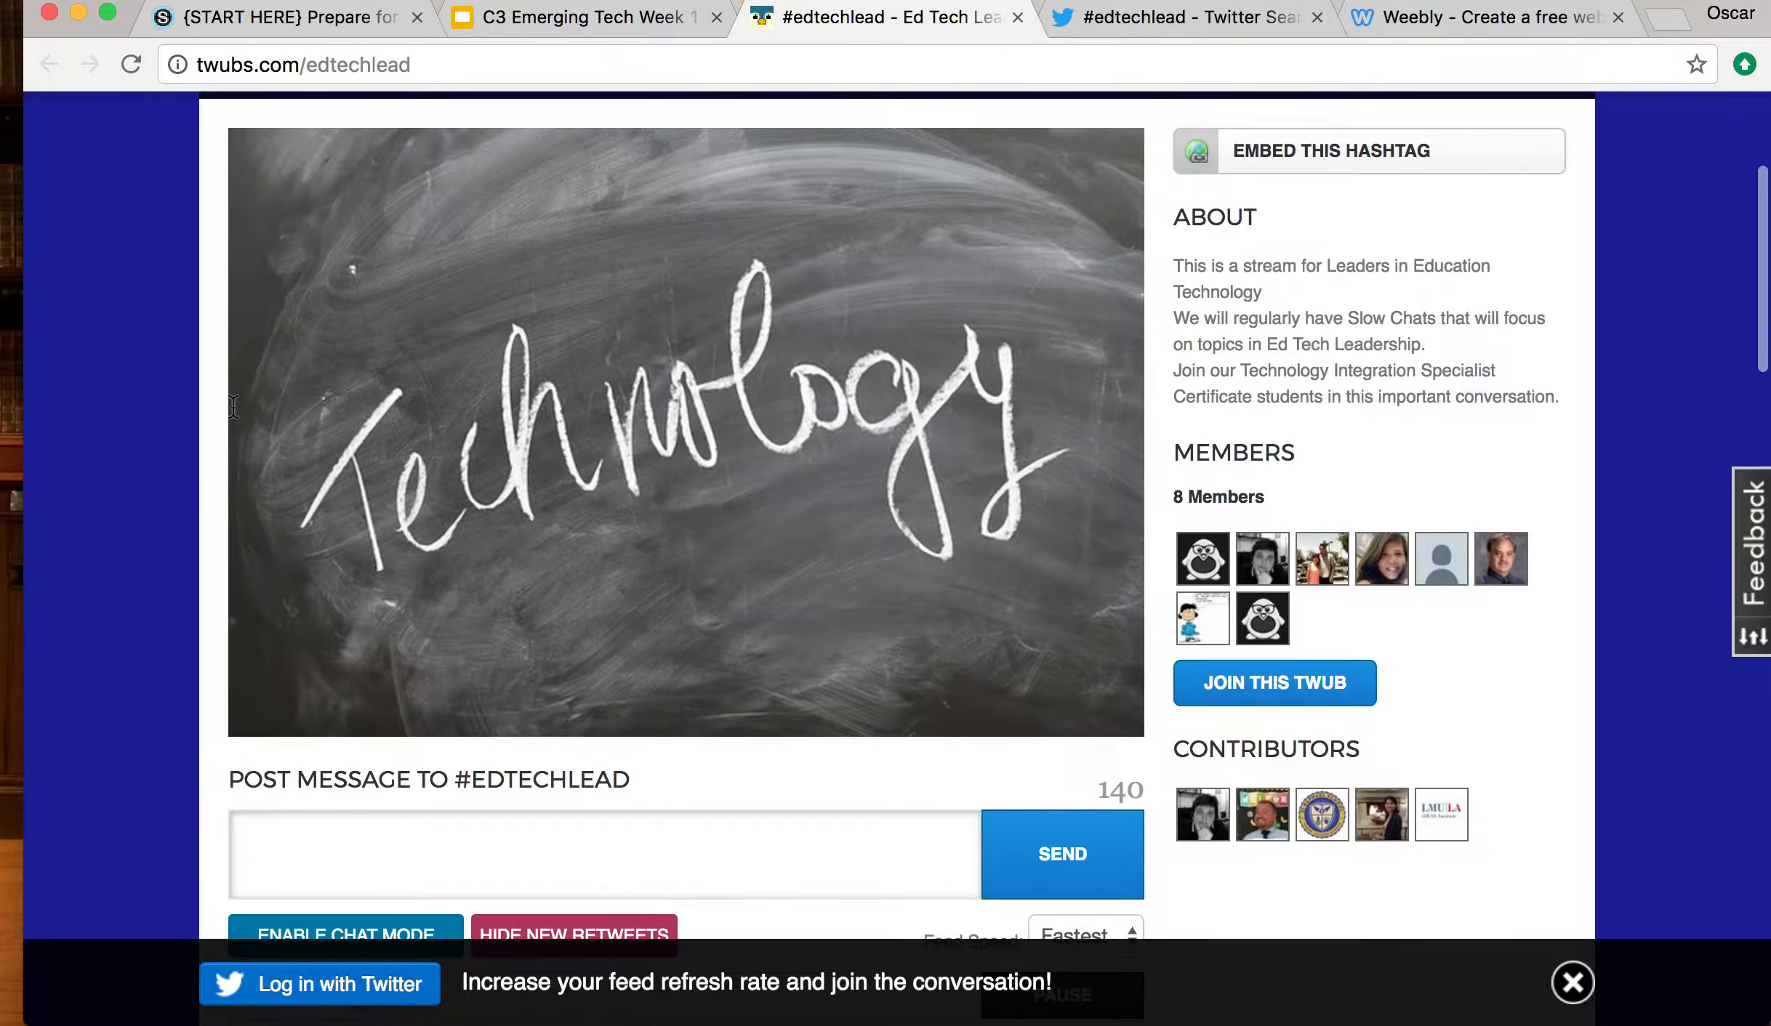
scroll(233, 407, "down", 6)
scroll(233, 407, "down", 3)
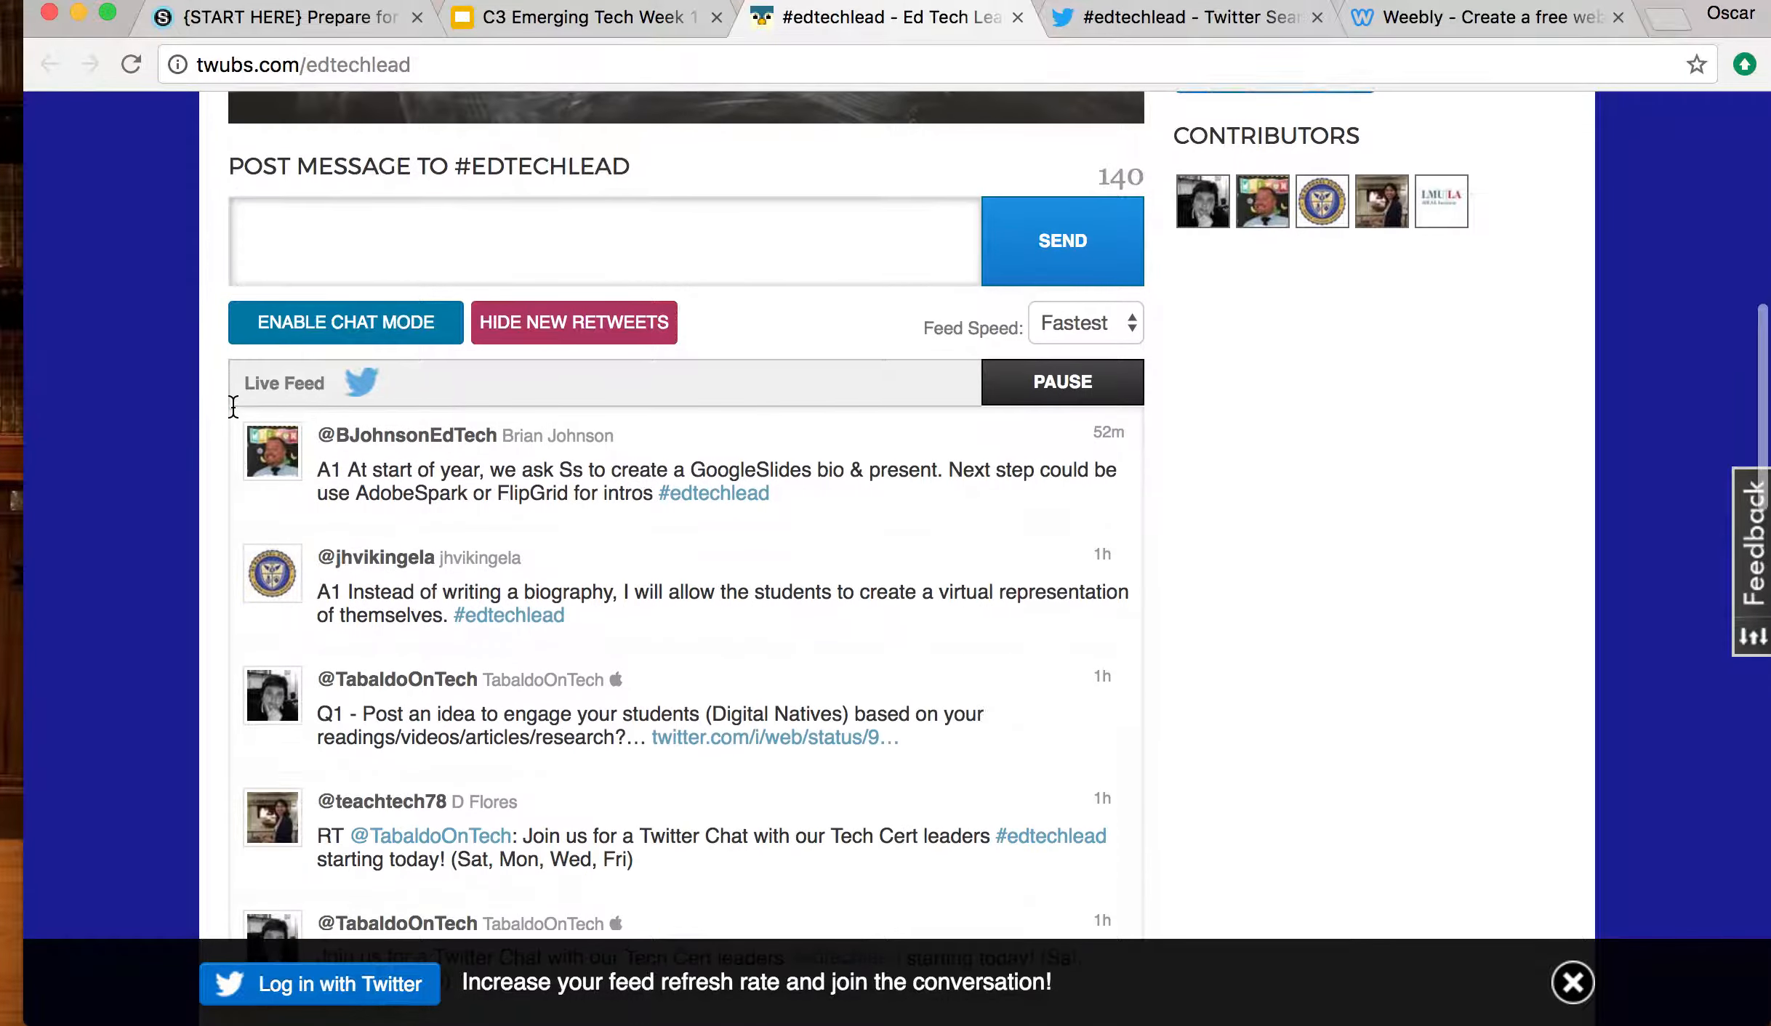
scroll(475, 752, "down", 5)
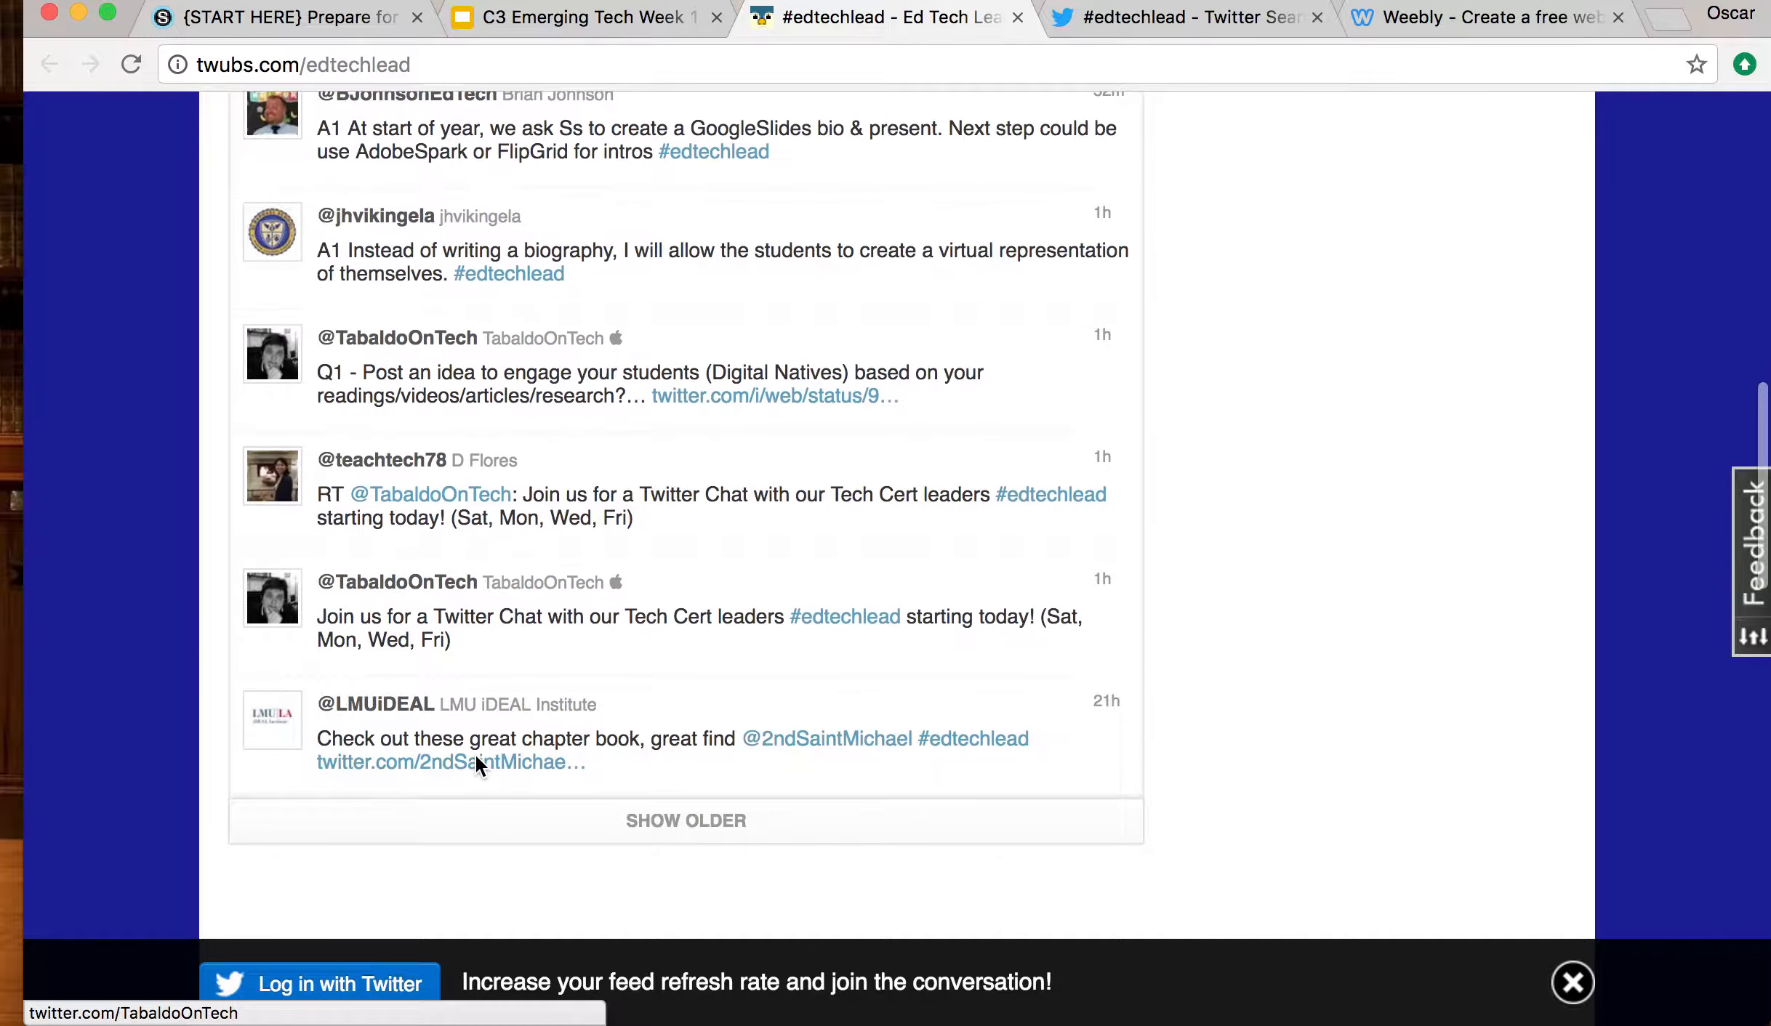
scroll(475, 752, "up", 15)
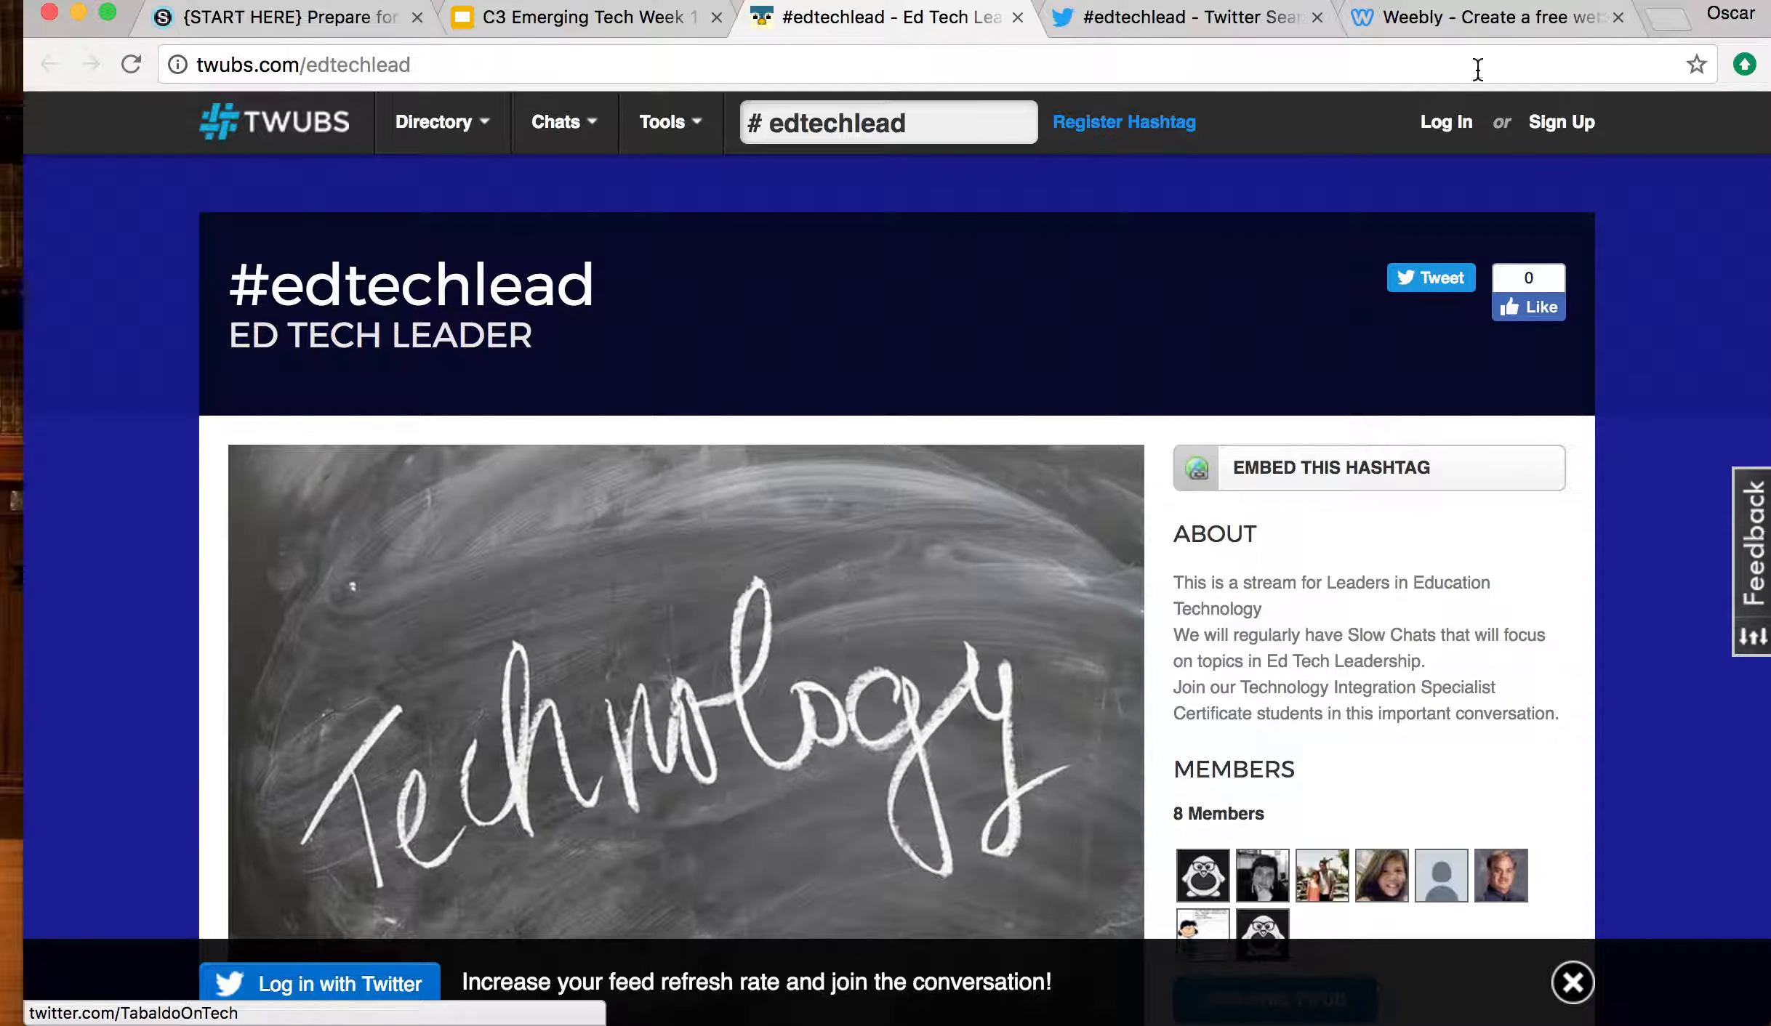
- Compare the #edtechlead Twitter search results with the live feed on the Twubs page
left_click(1259, 16)
scroll(1031, 497, "up", 1)
scroll(1031, 497, "down", 3)
scroll(1030, 497, "up", 3)
left_click(945, 21)
scroll(651, 363, "down", 10)
scroll(652, 363, "up", 3)
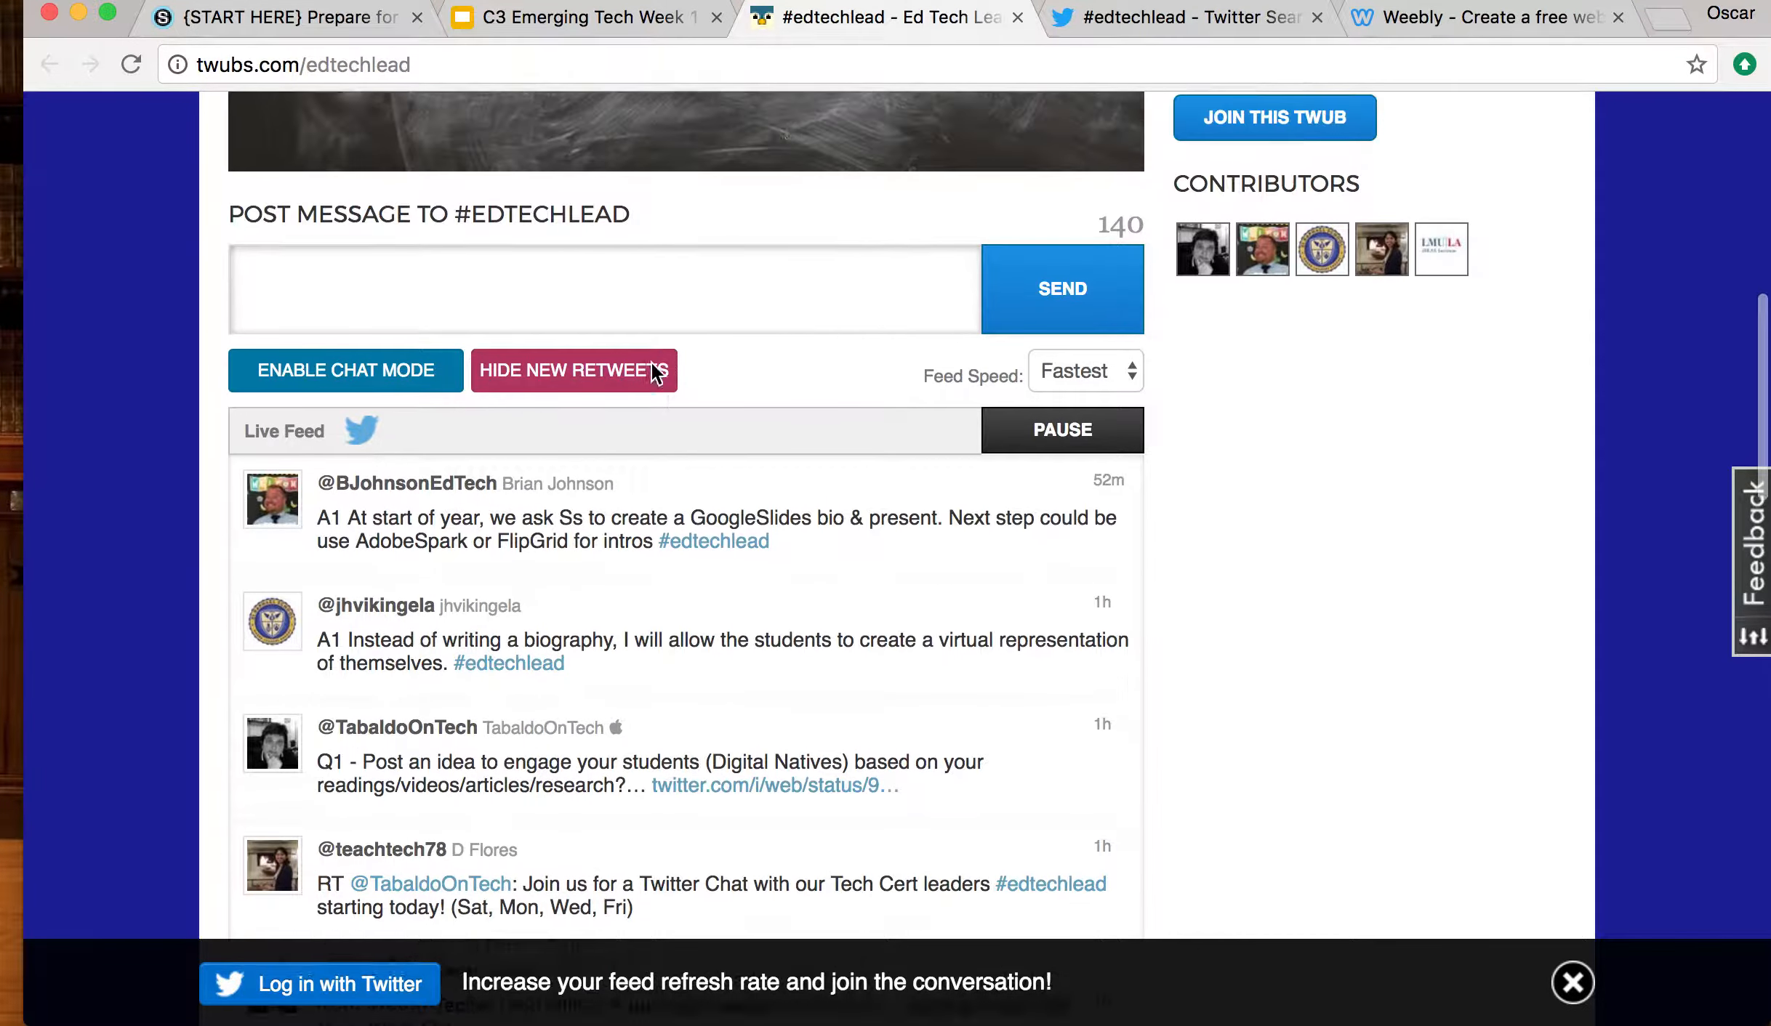
left_click(1185, 17)
left_click(967, 20)
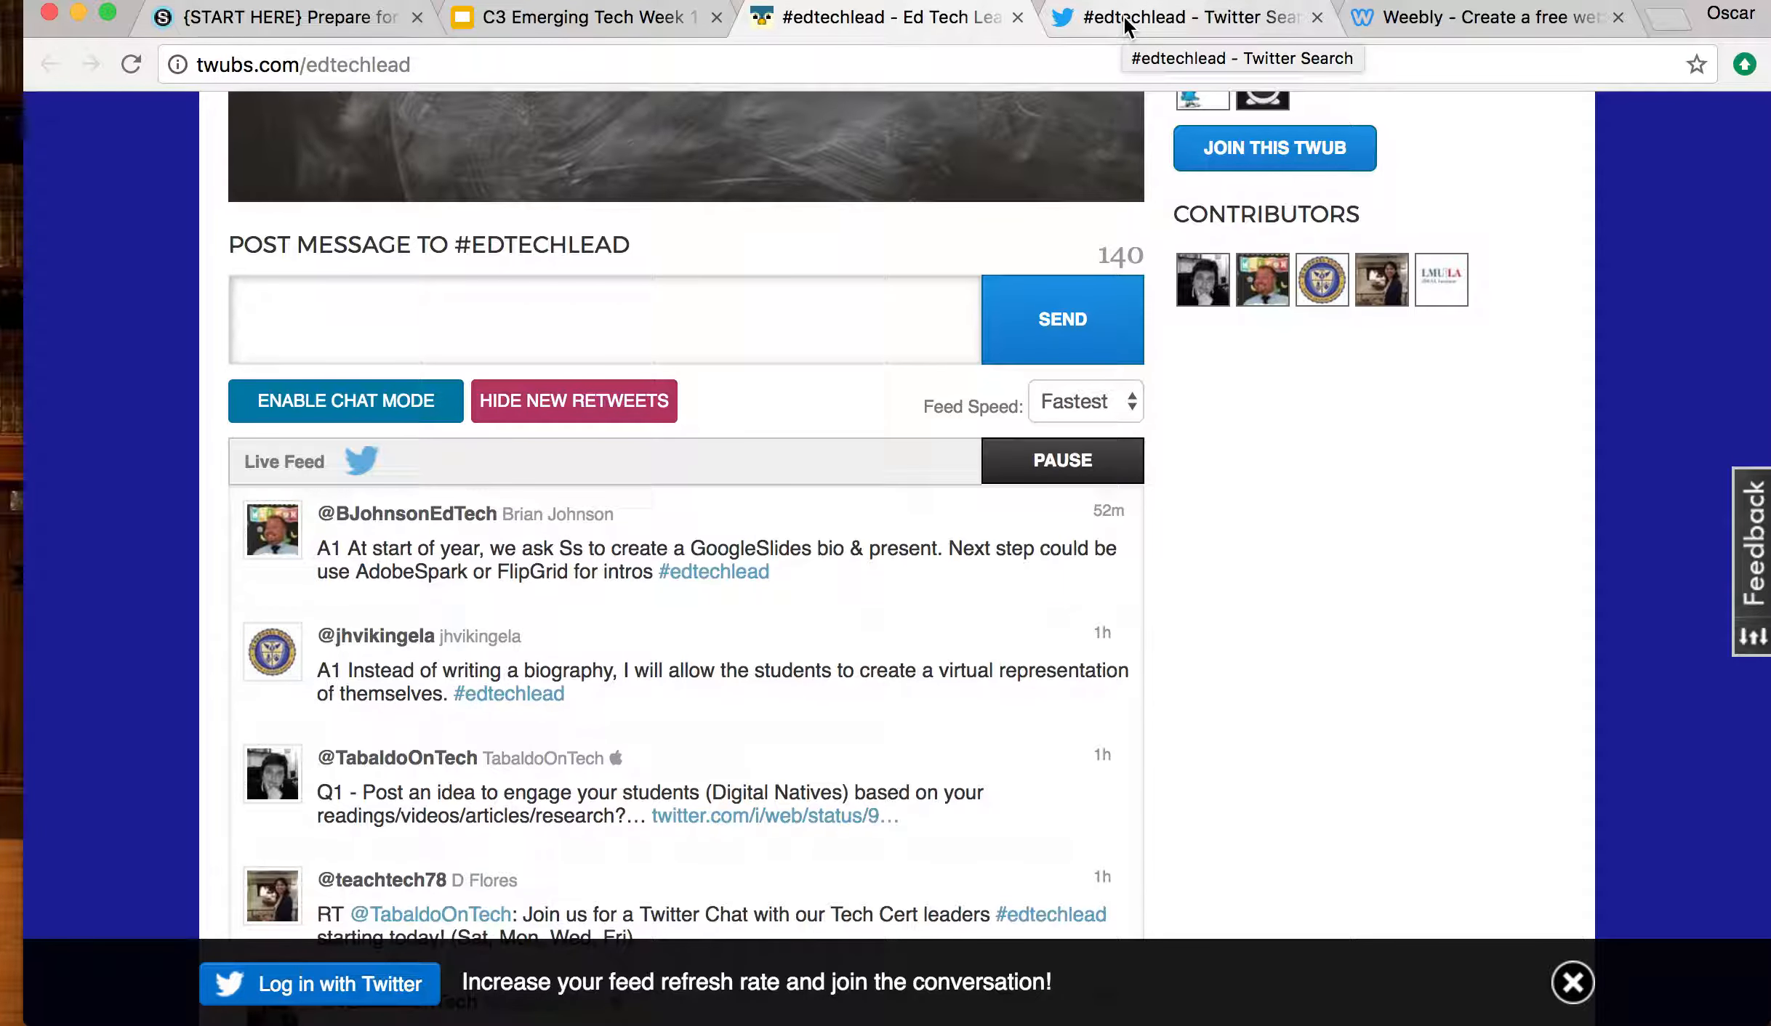
scroll(1031, 193, "up", 2)
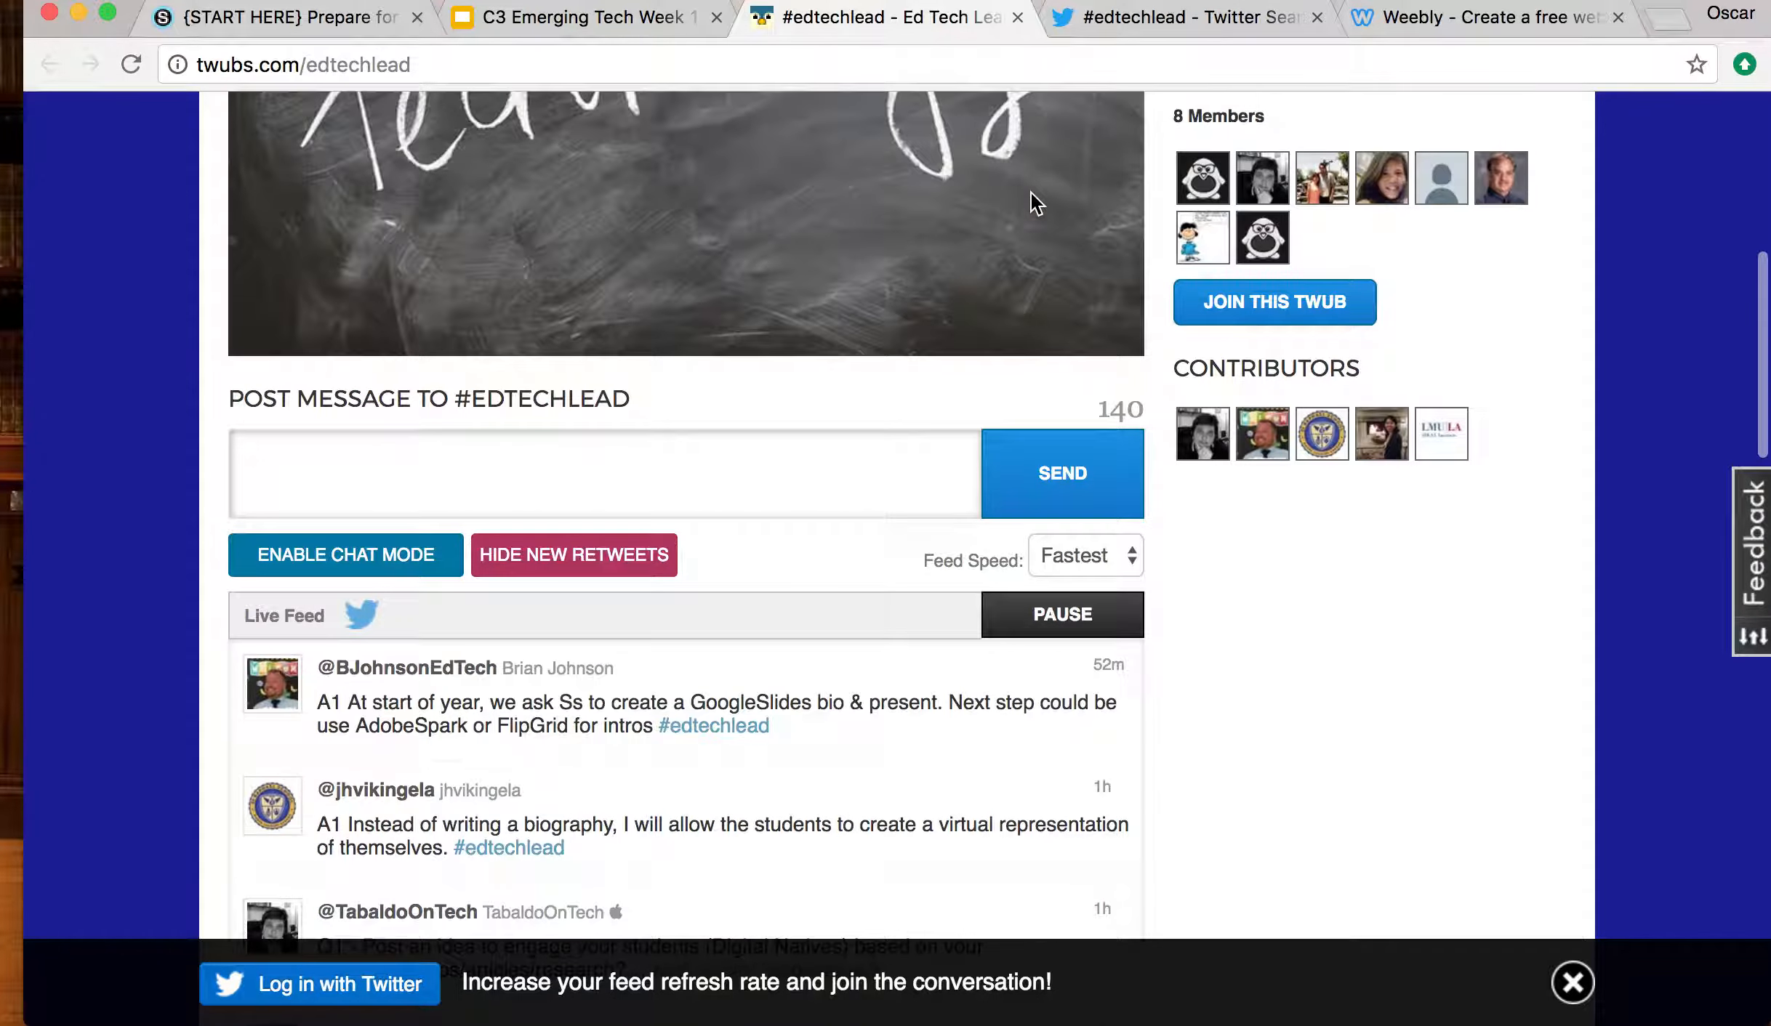
left_click(1178, 15)
- Switch to Weebly, log out of the account and log back in from the home page
left_click(1438, 23)
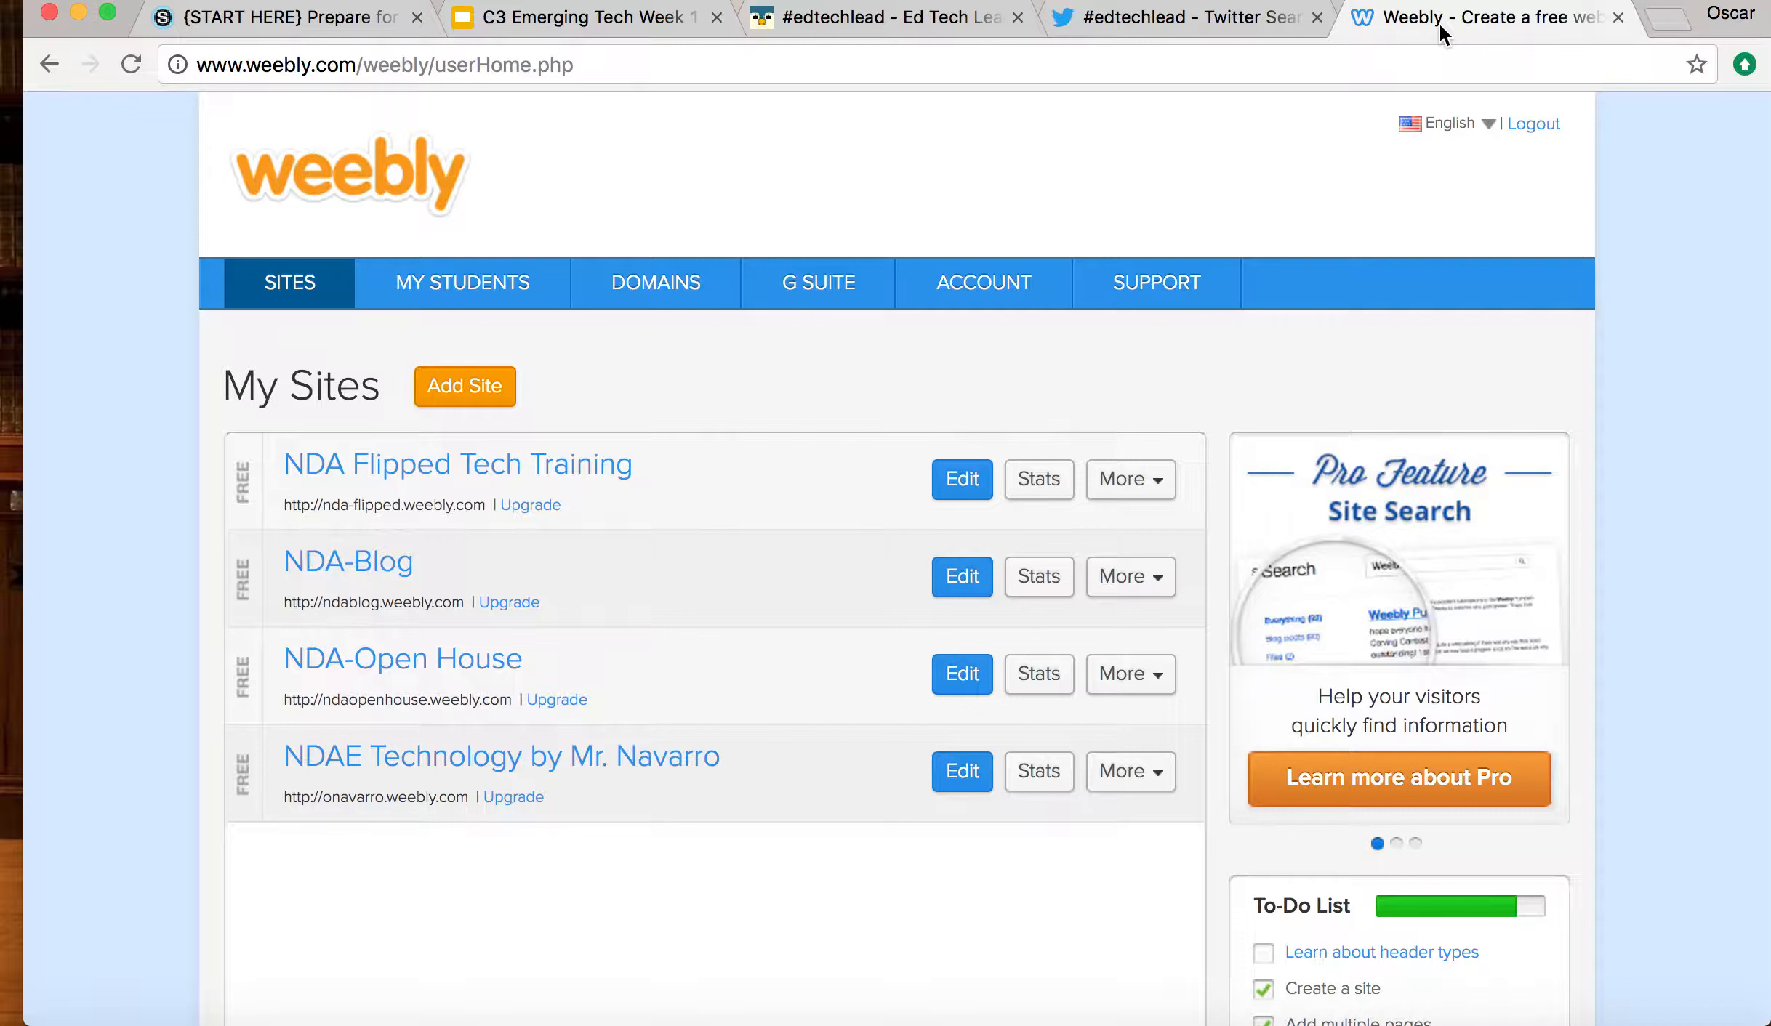
left_click(1534, 127)
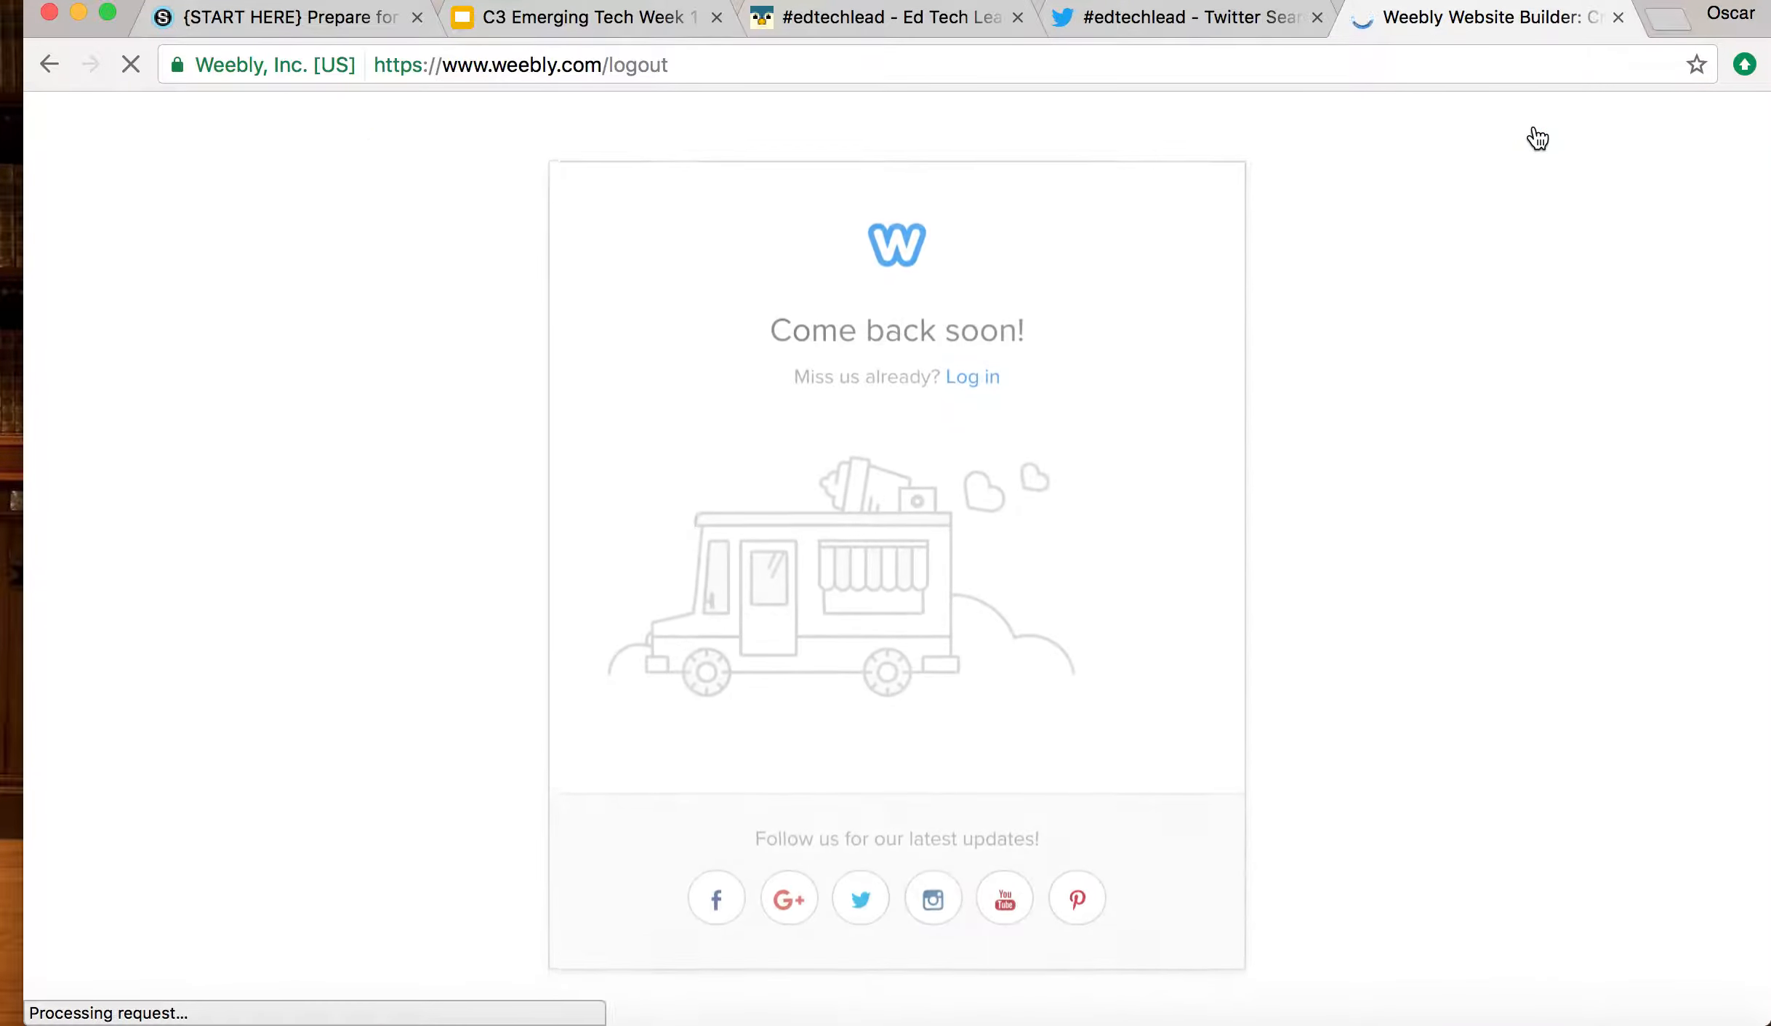
left_click(865, 244)
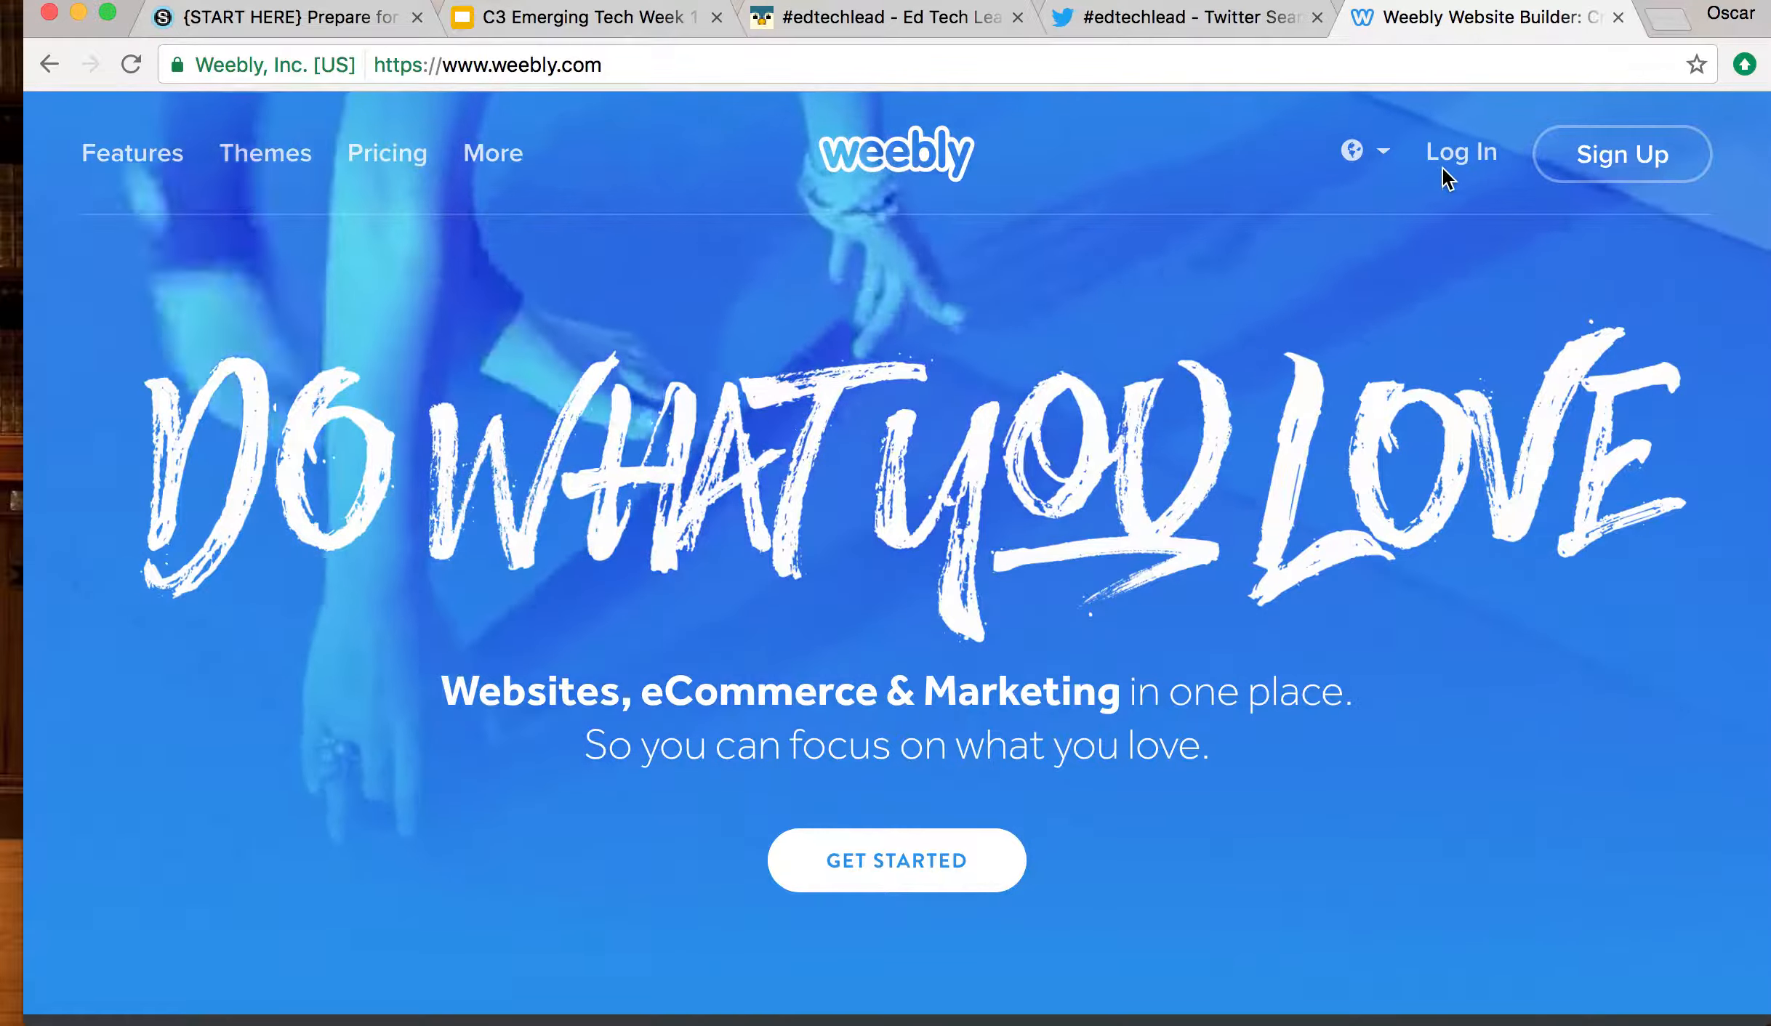
left_click(1443, 167)
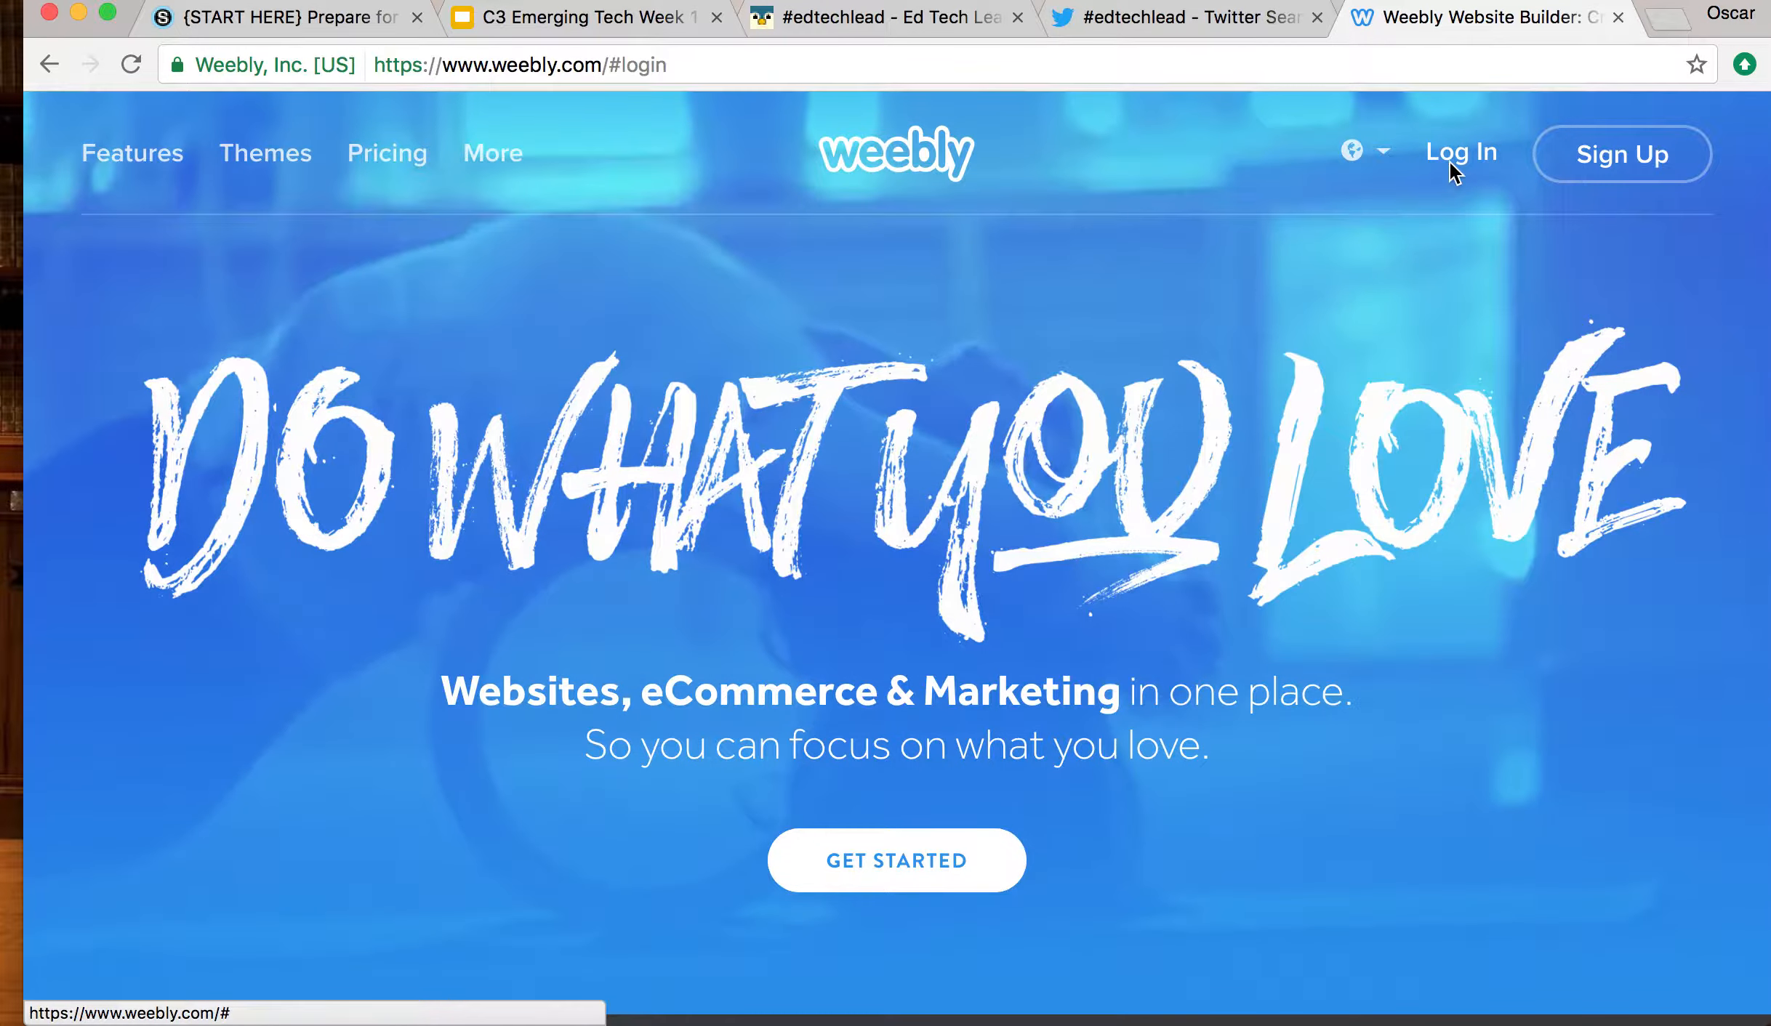
left_click(1159, 775)
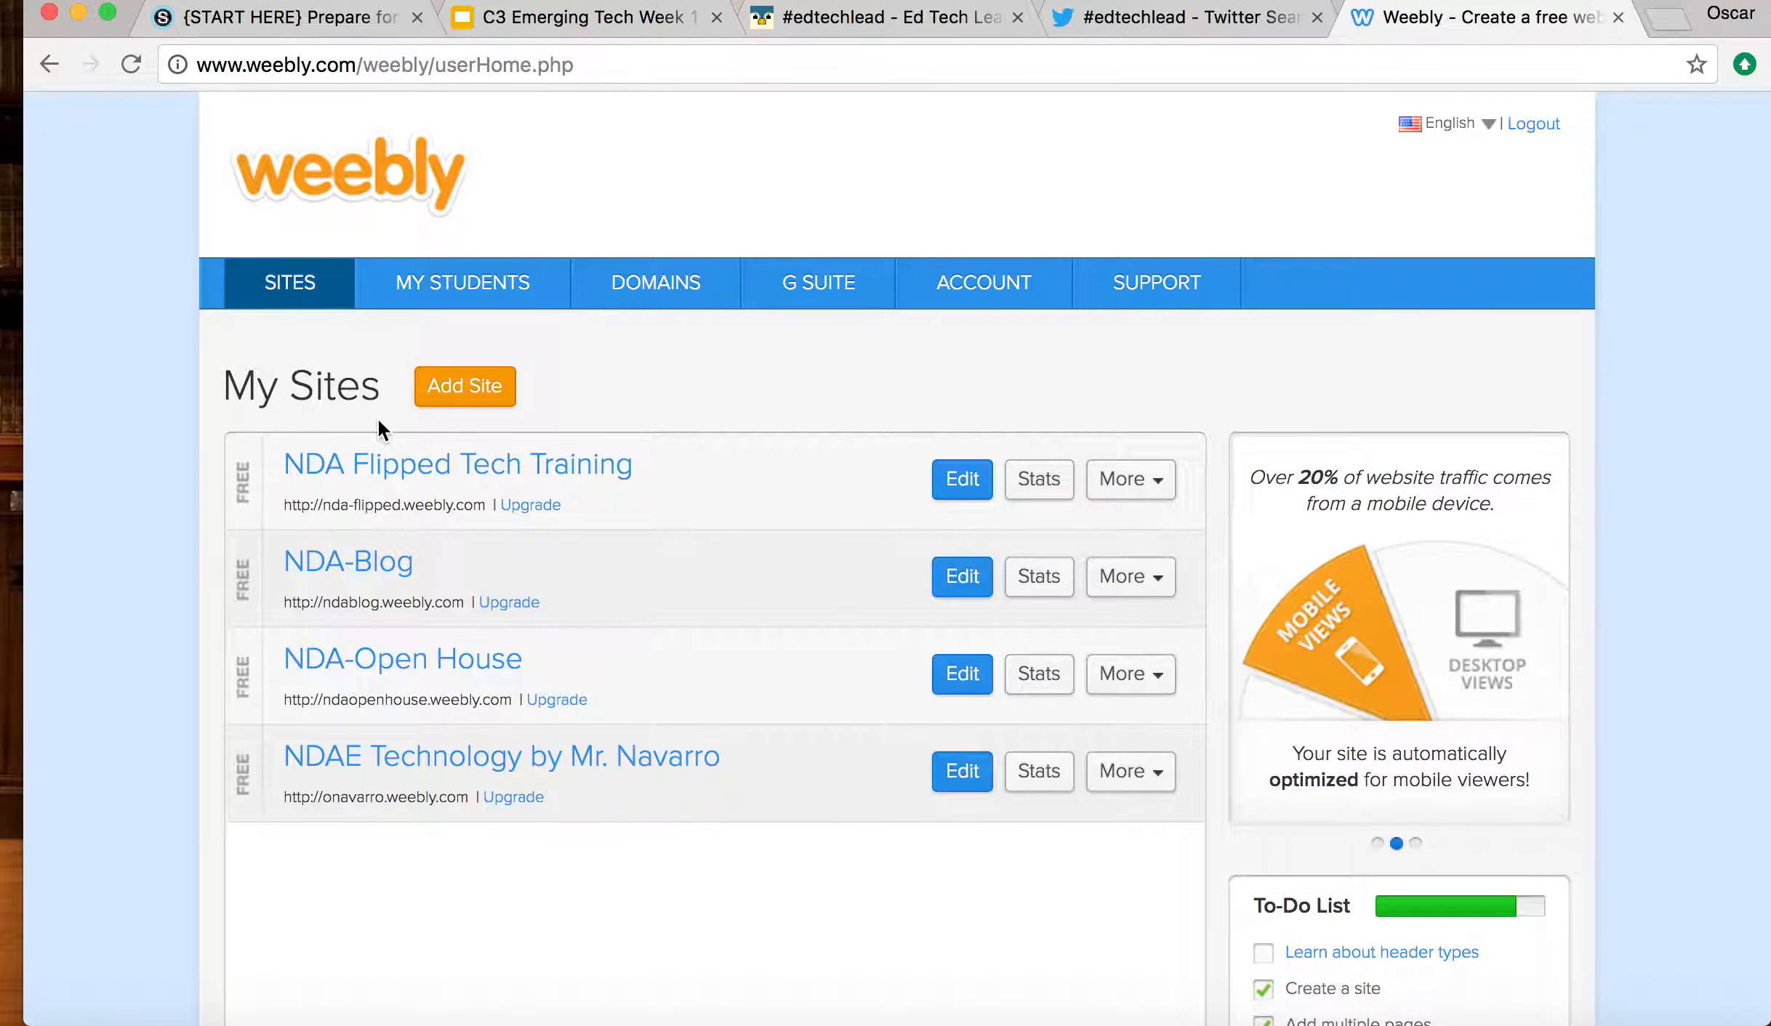
- Add a new site and choose the Jack & Katie theme from the Personal category
left_click(449, 400)
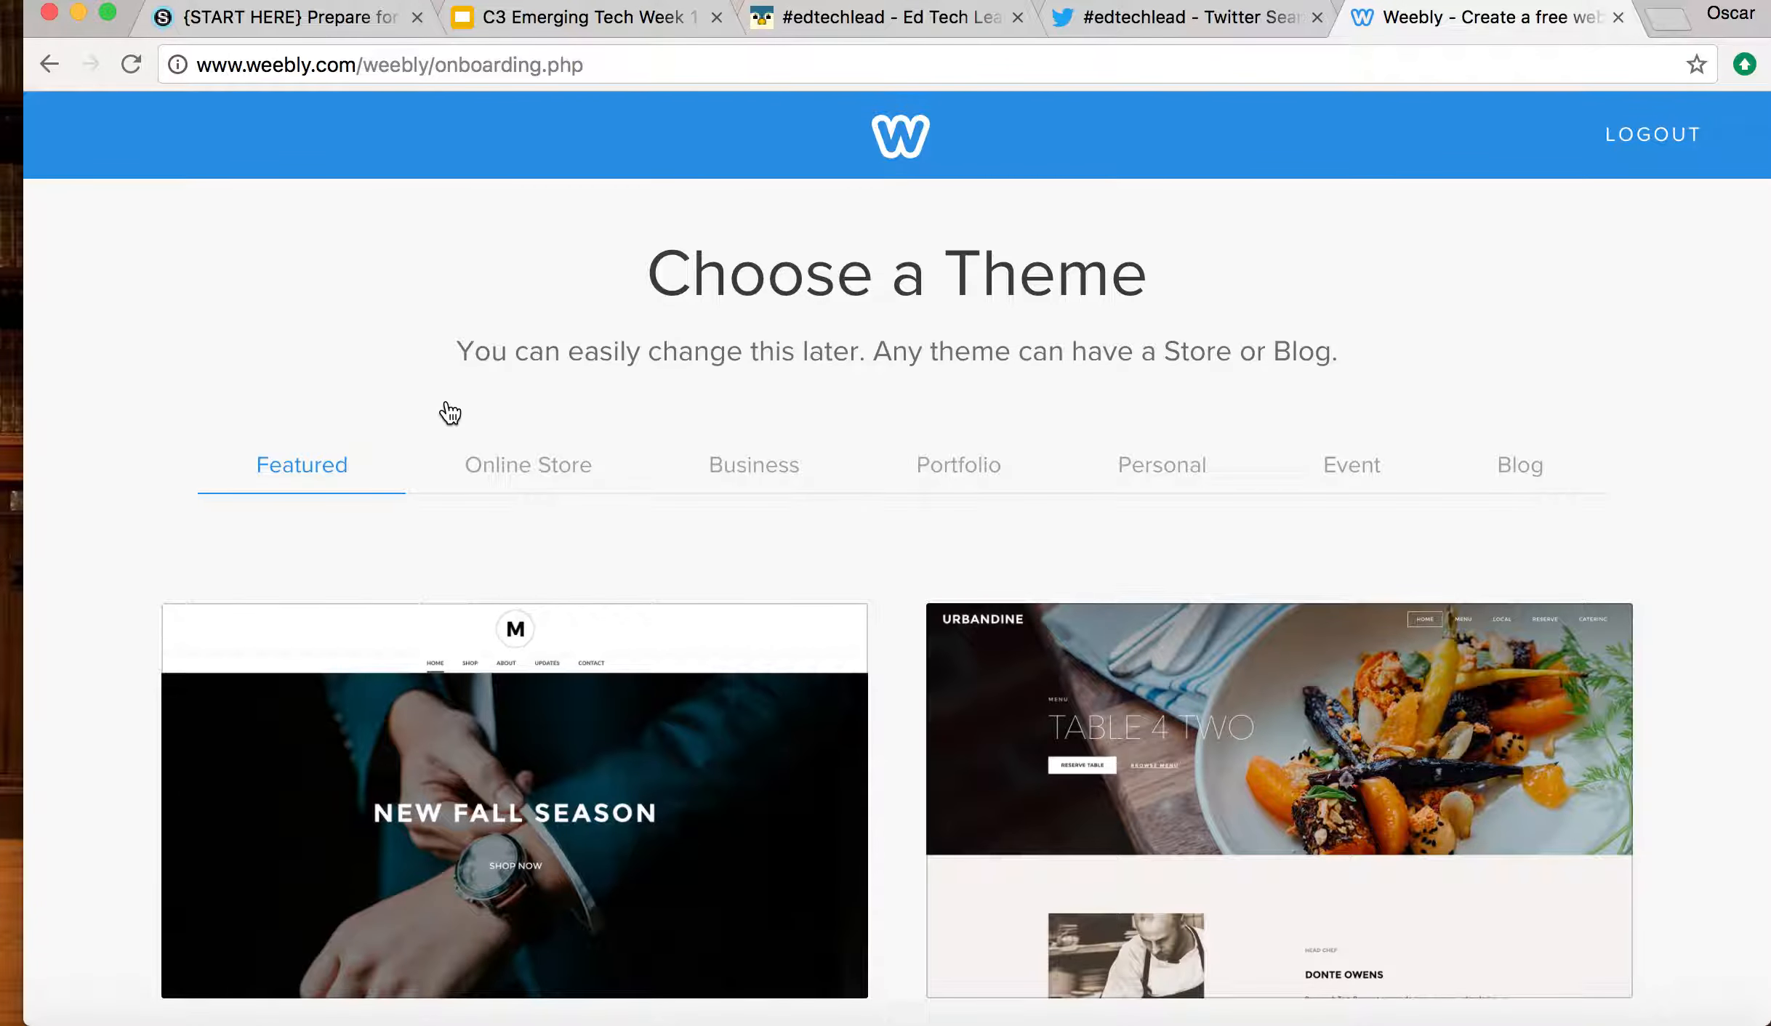
scroll(499, 414, "down", 3)
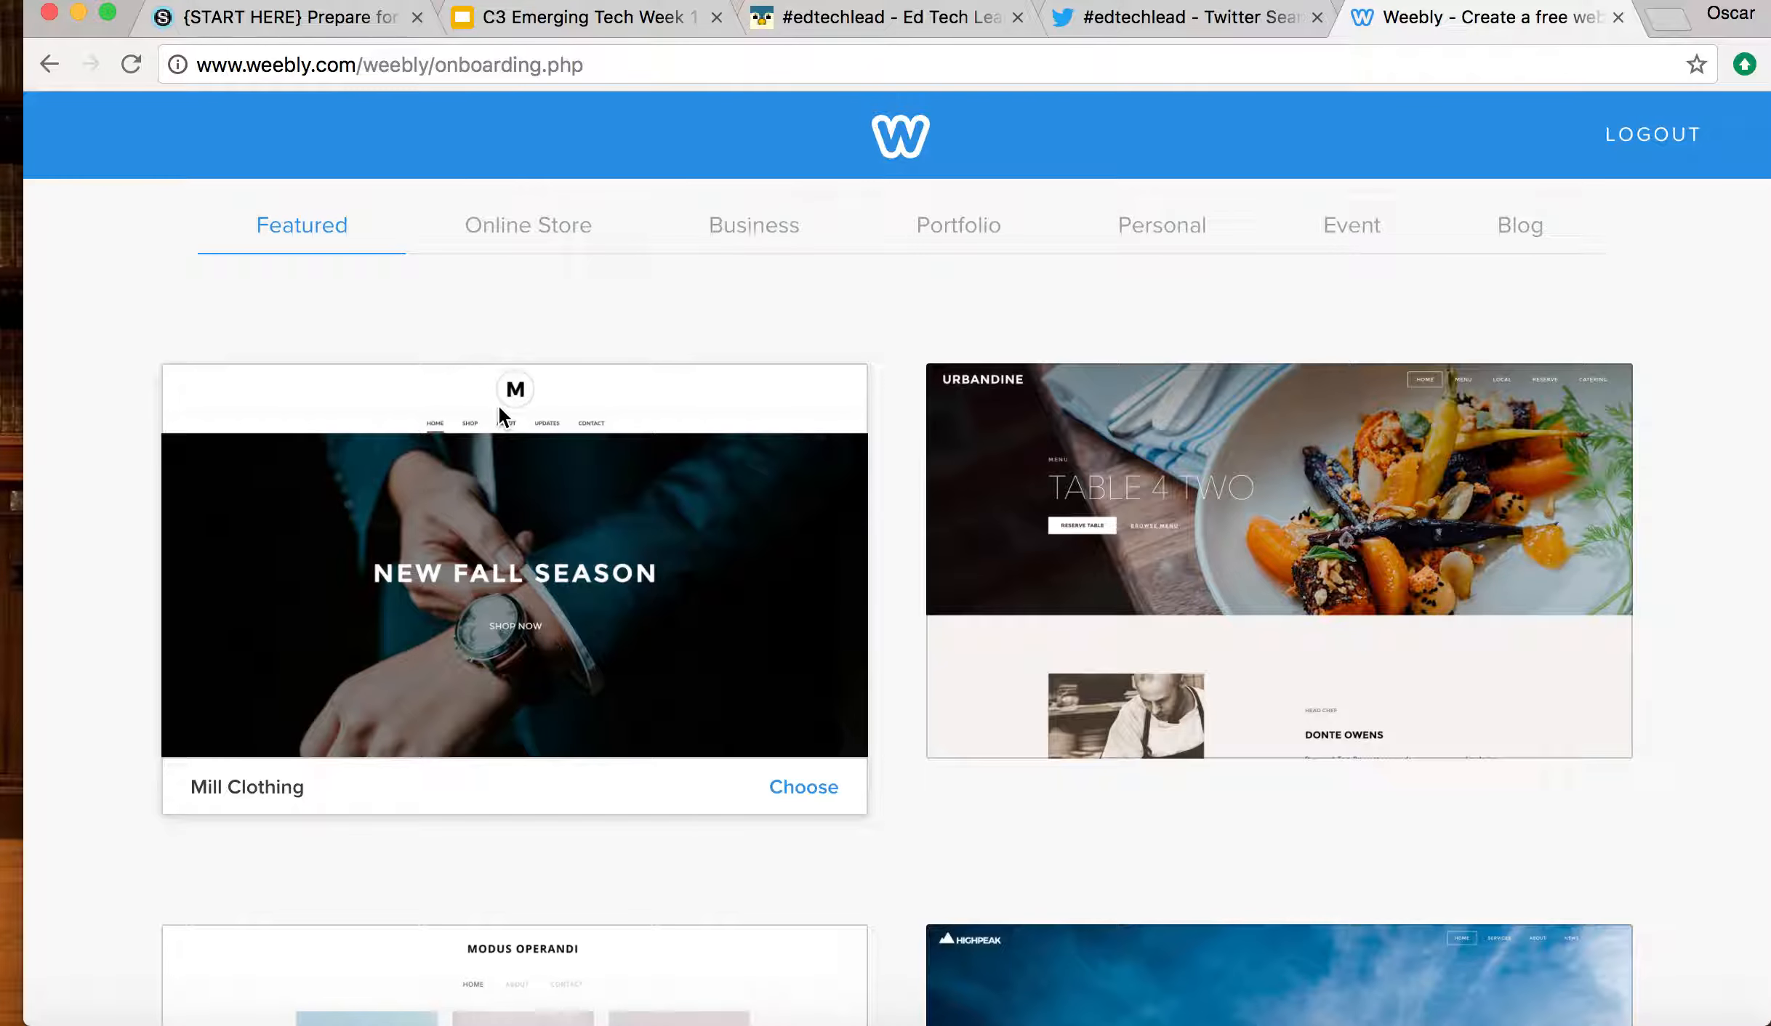
scroll(498, 404, "up", 3)
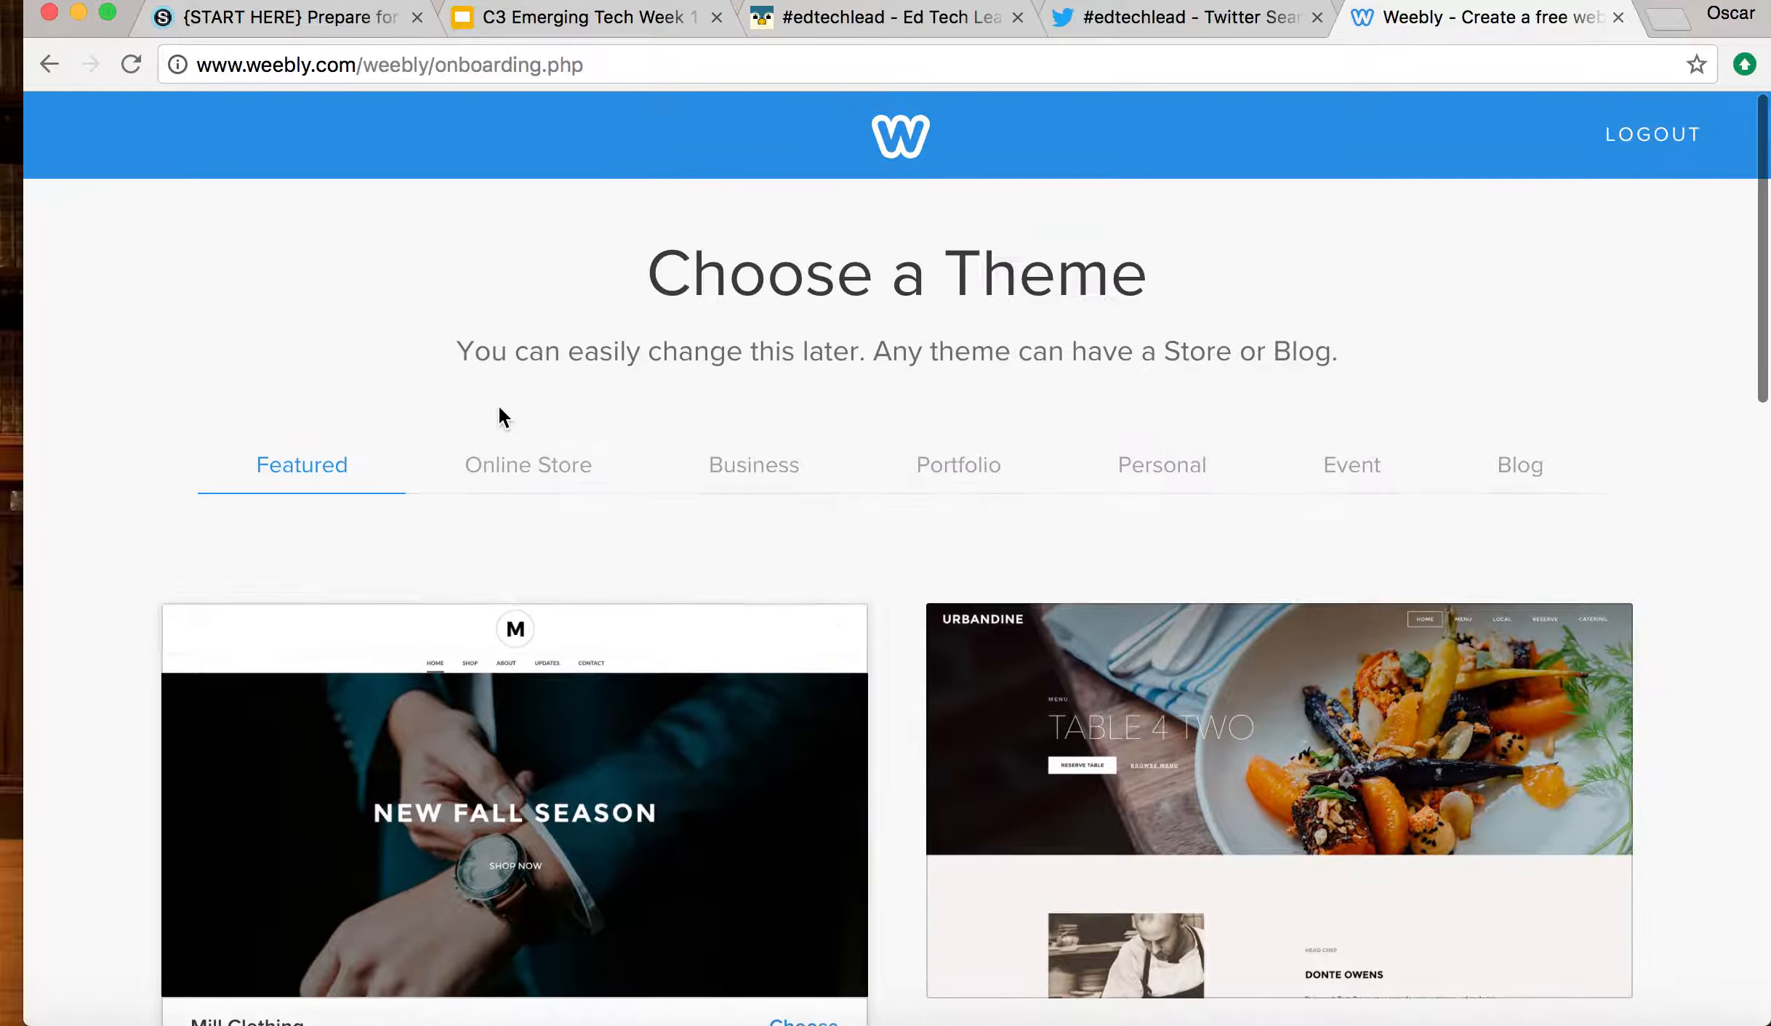
left_click(1151, 471)
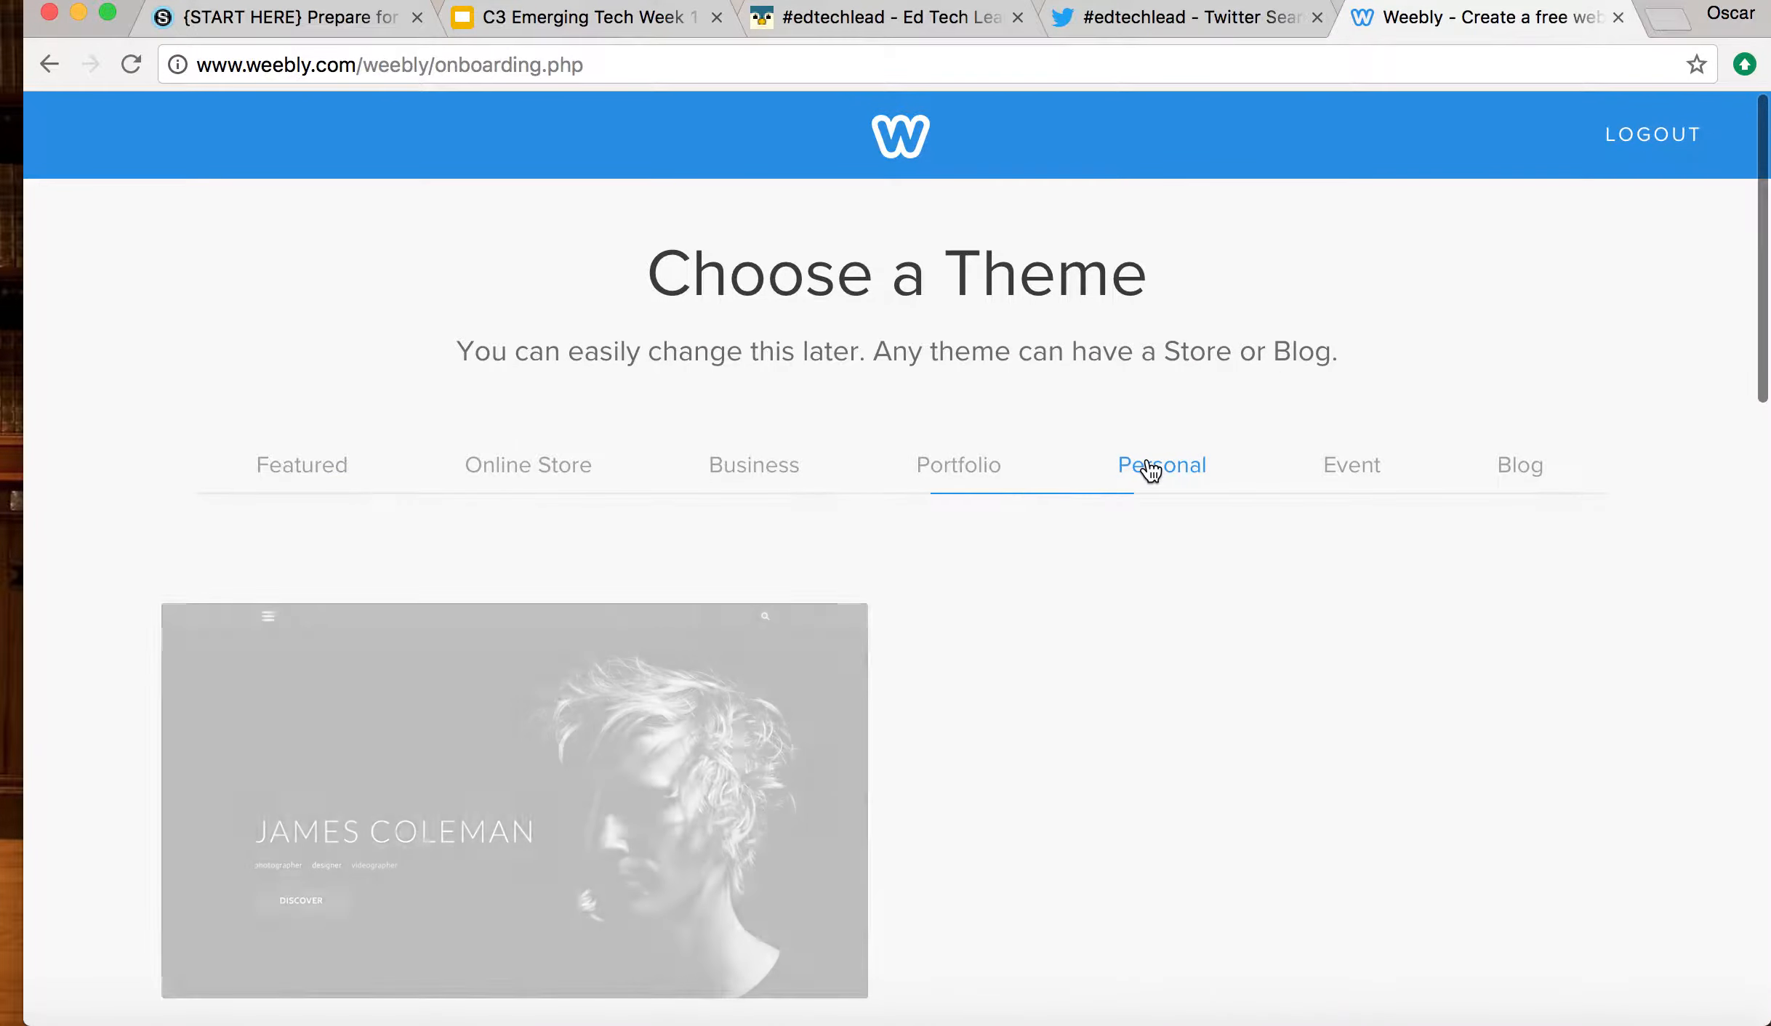
scroll(883, 599, "down", 10)
scroll(884, 599, "down", 9)
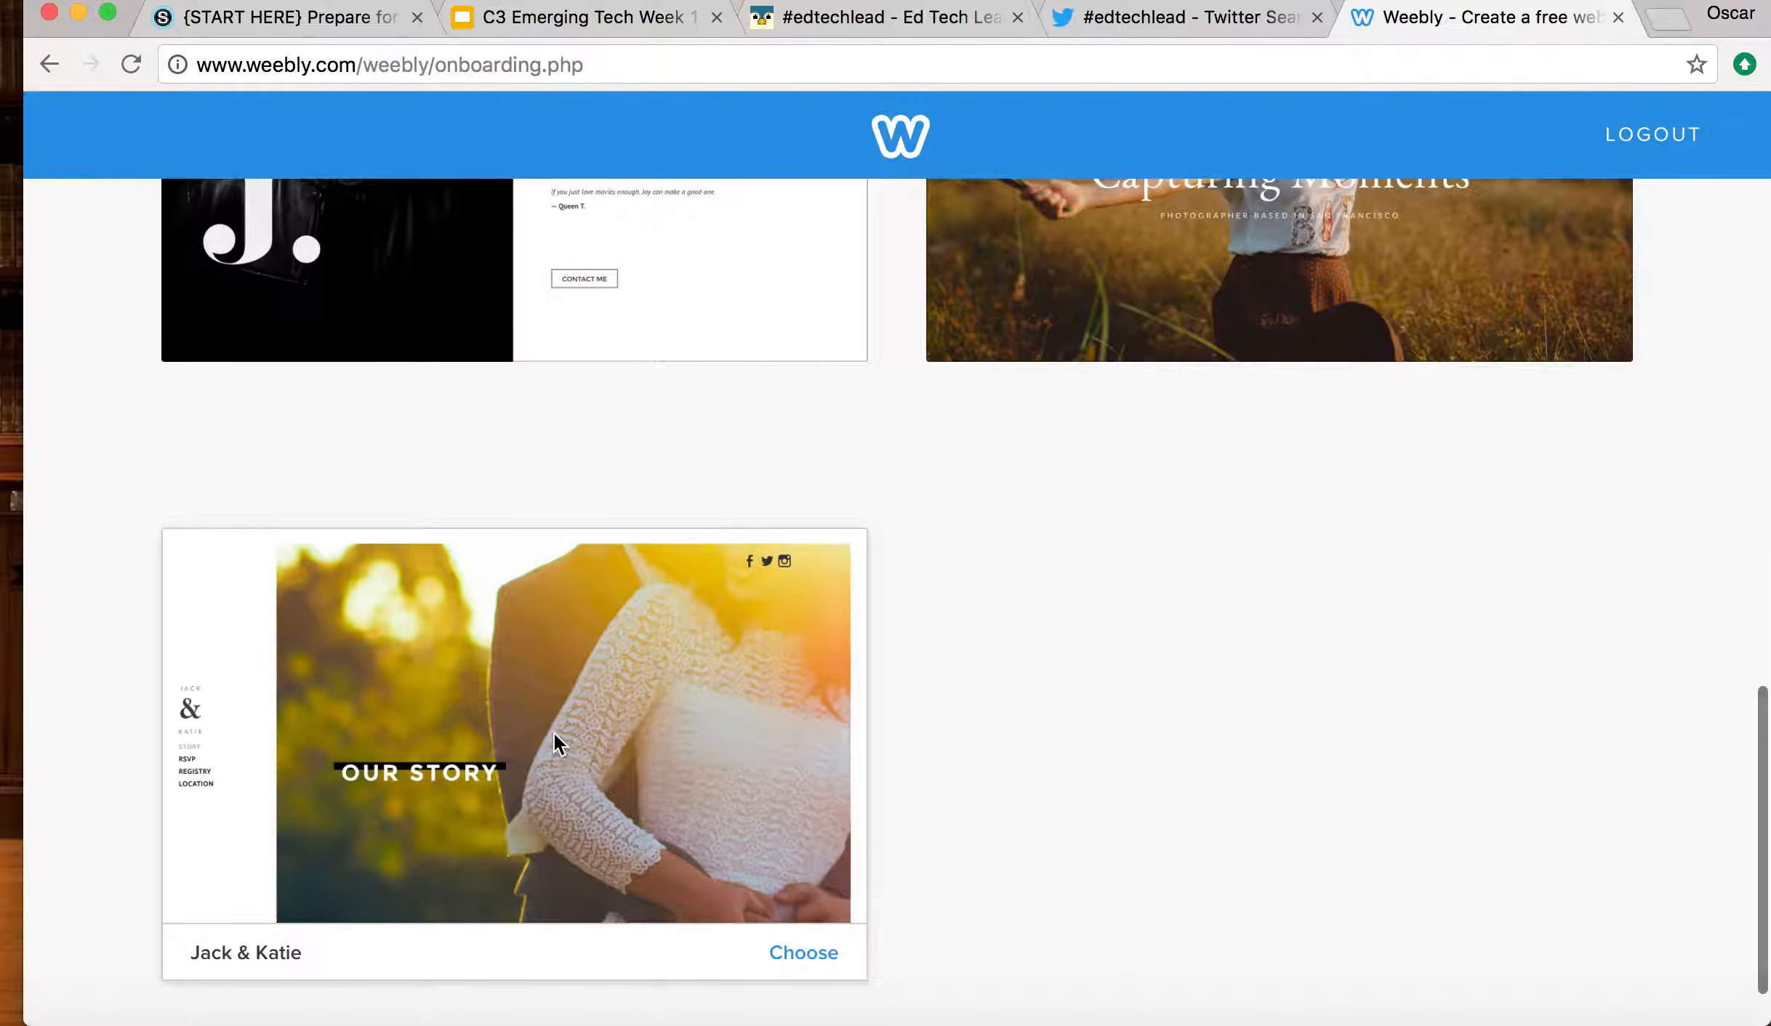
left_click(832, 957)
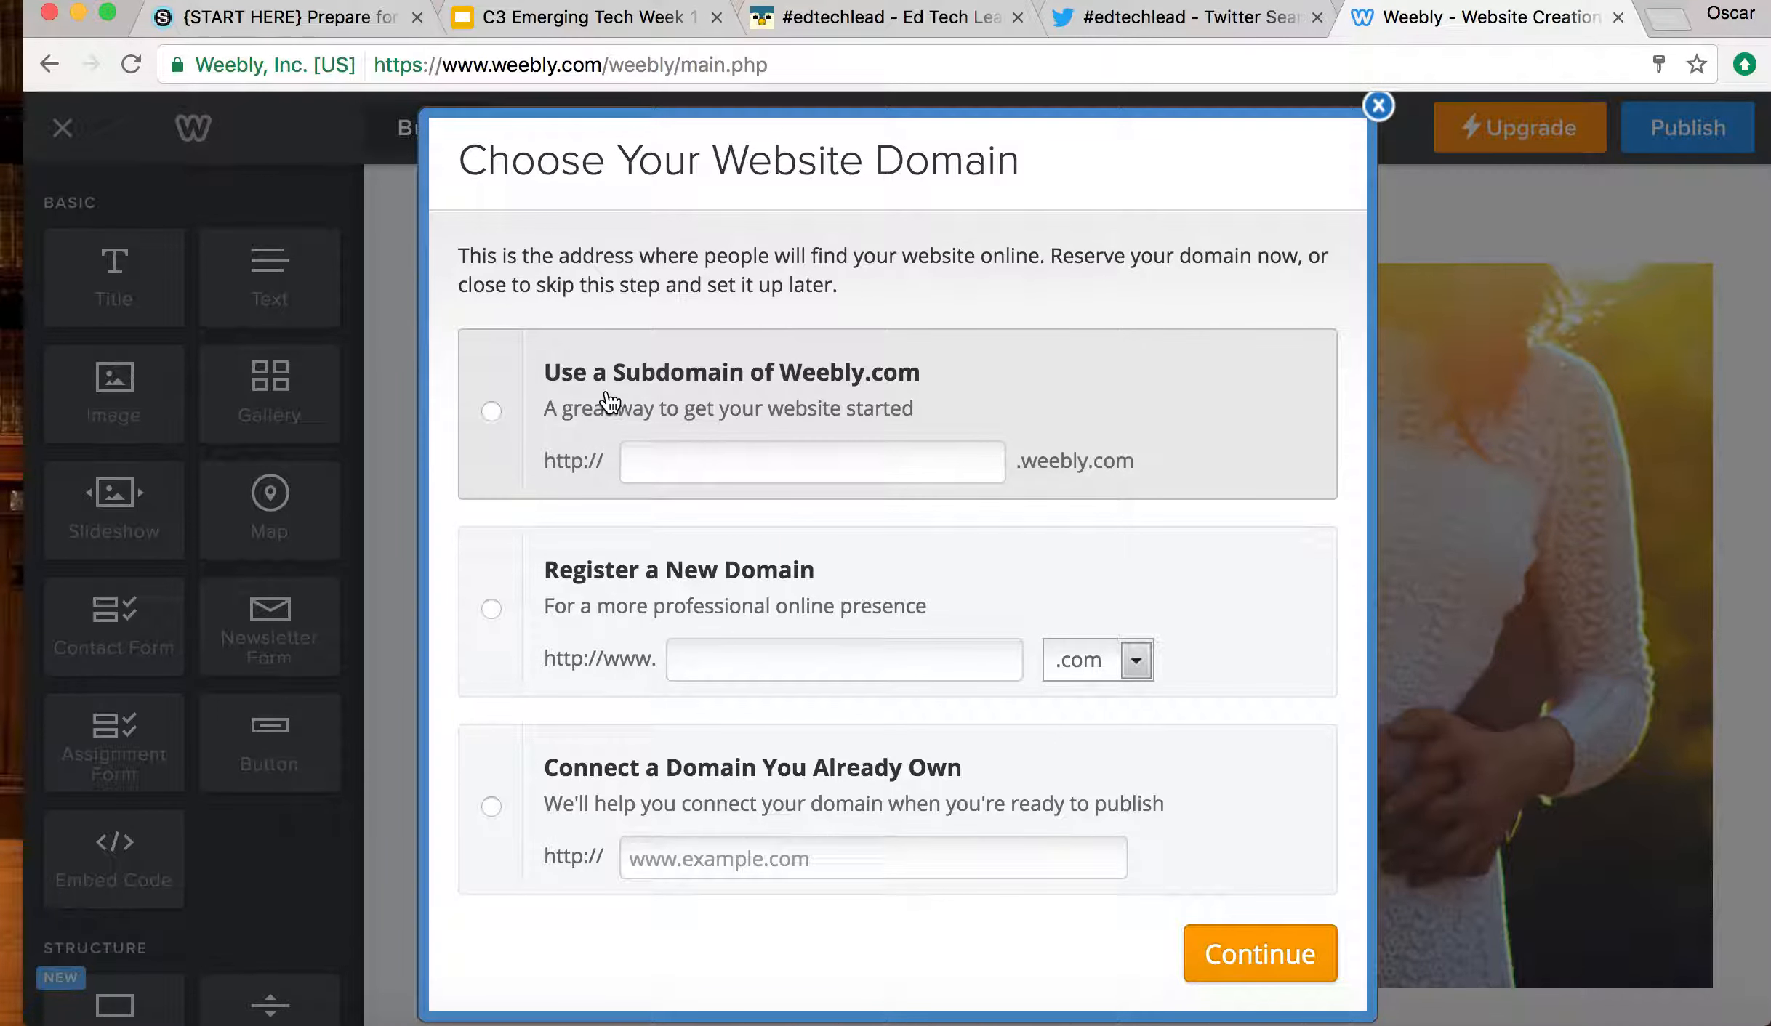
- Reserve a subdomain of Weebly.com for the site, made of the owner's first name in possessive form plus "example"
left_click(494, 417)
left_click(691, 462)
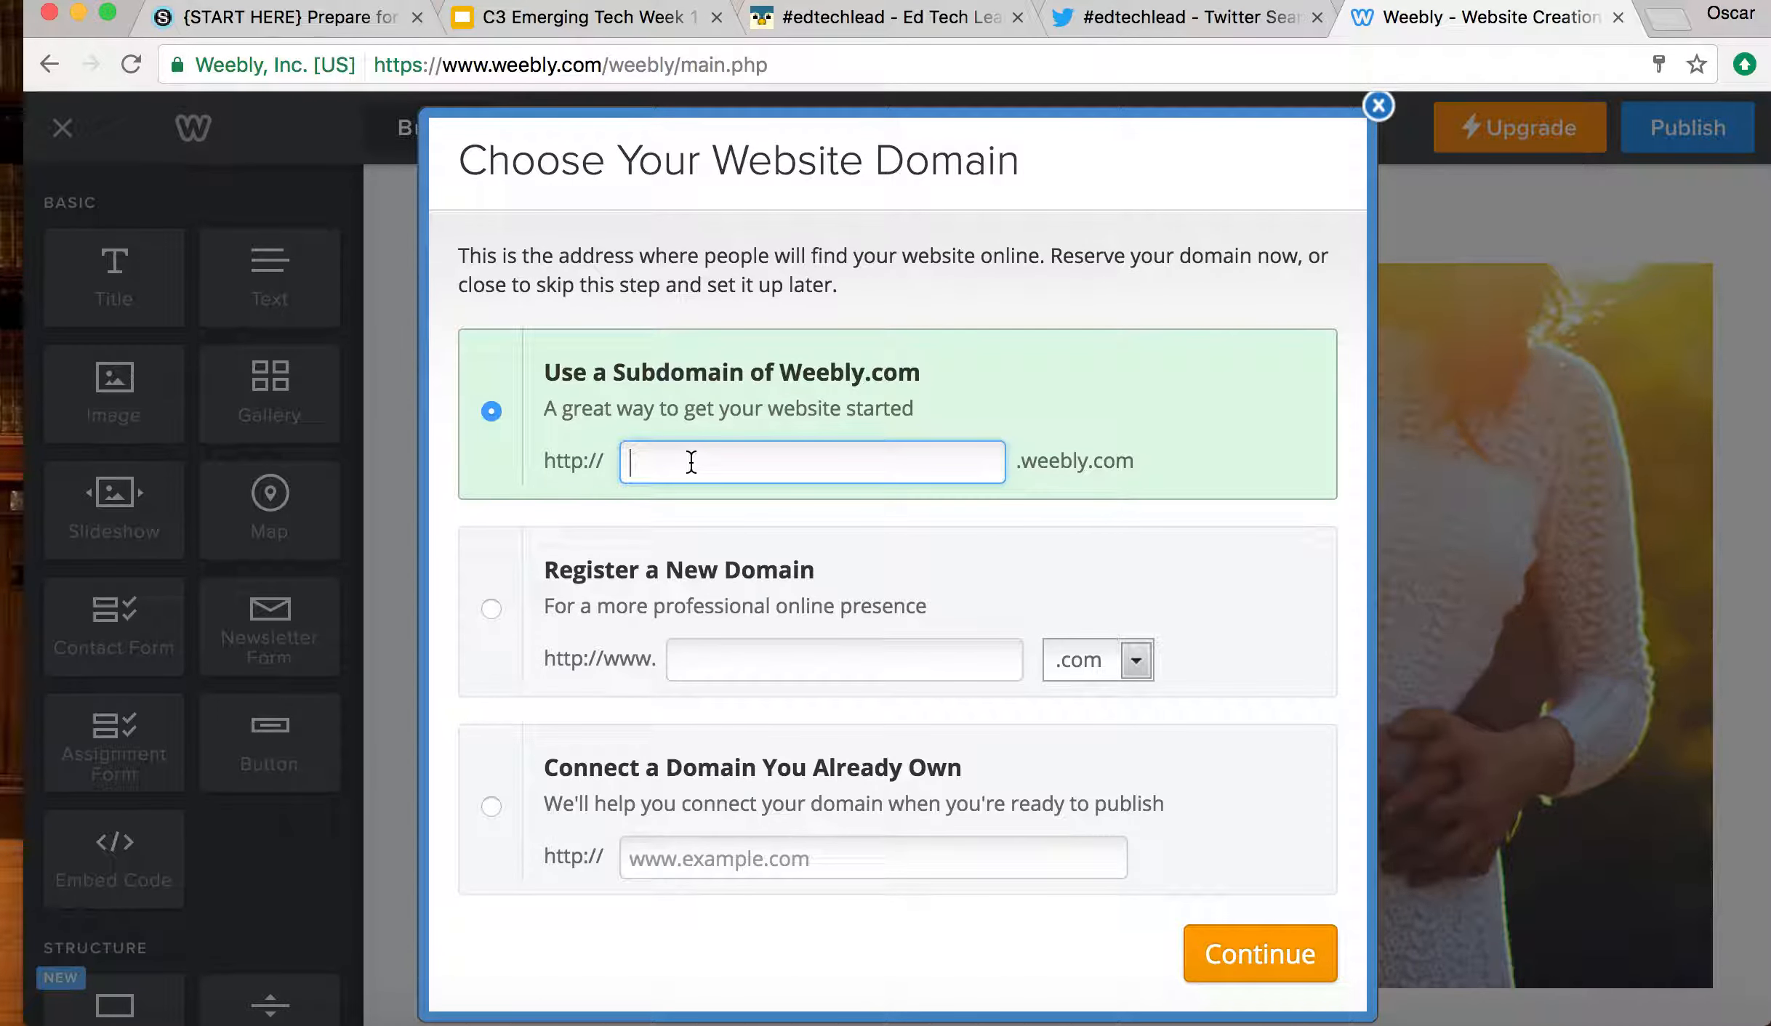
type("osca")
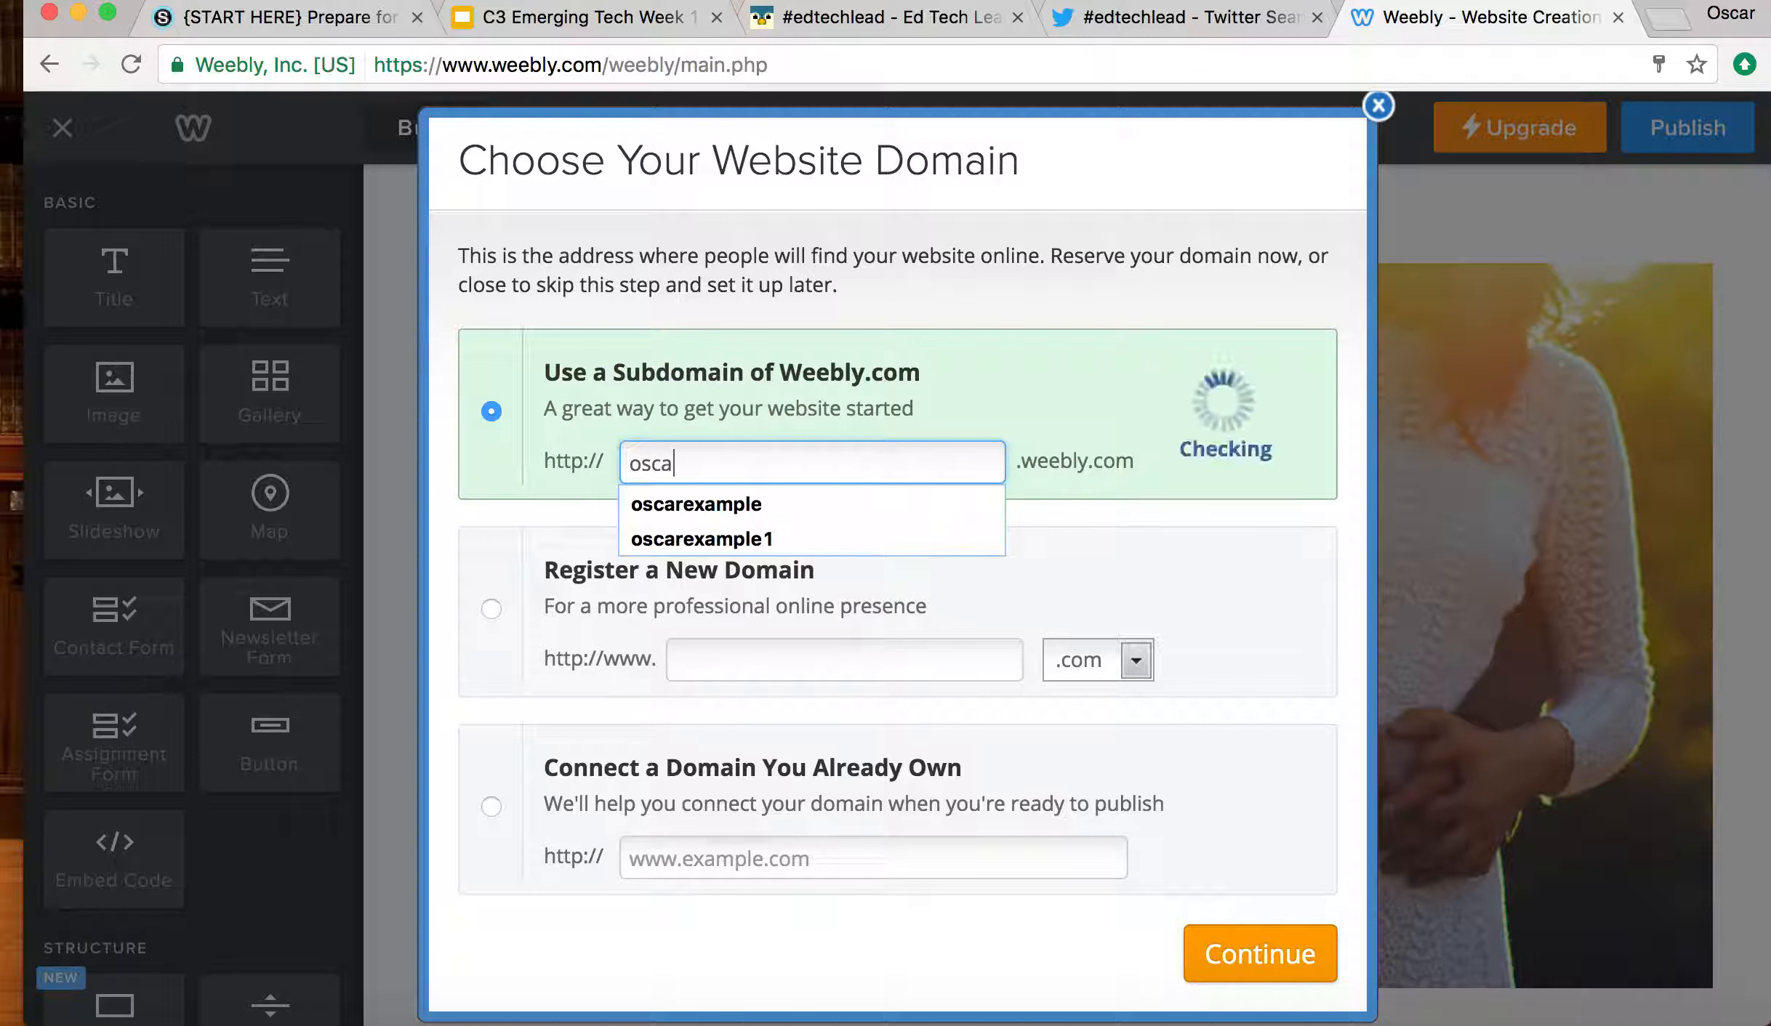
type("rse")
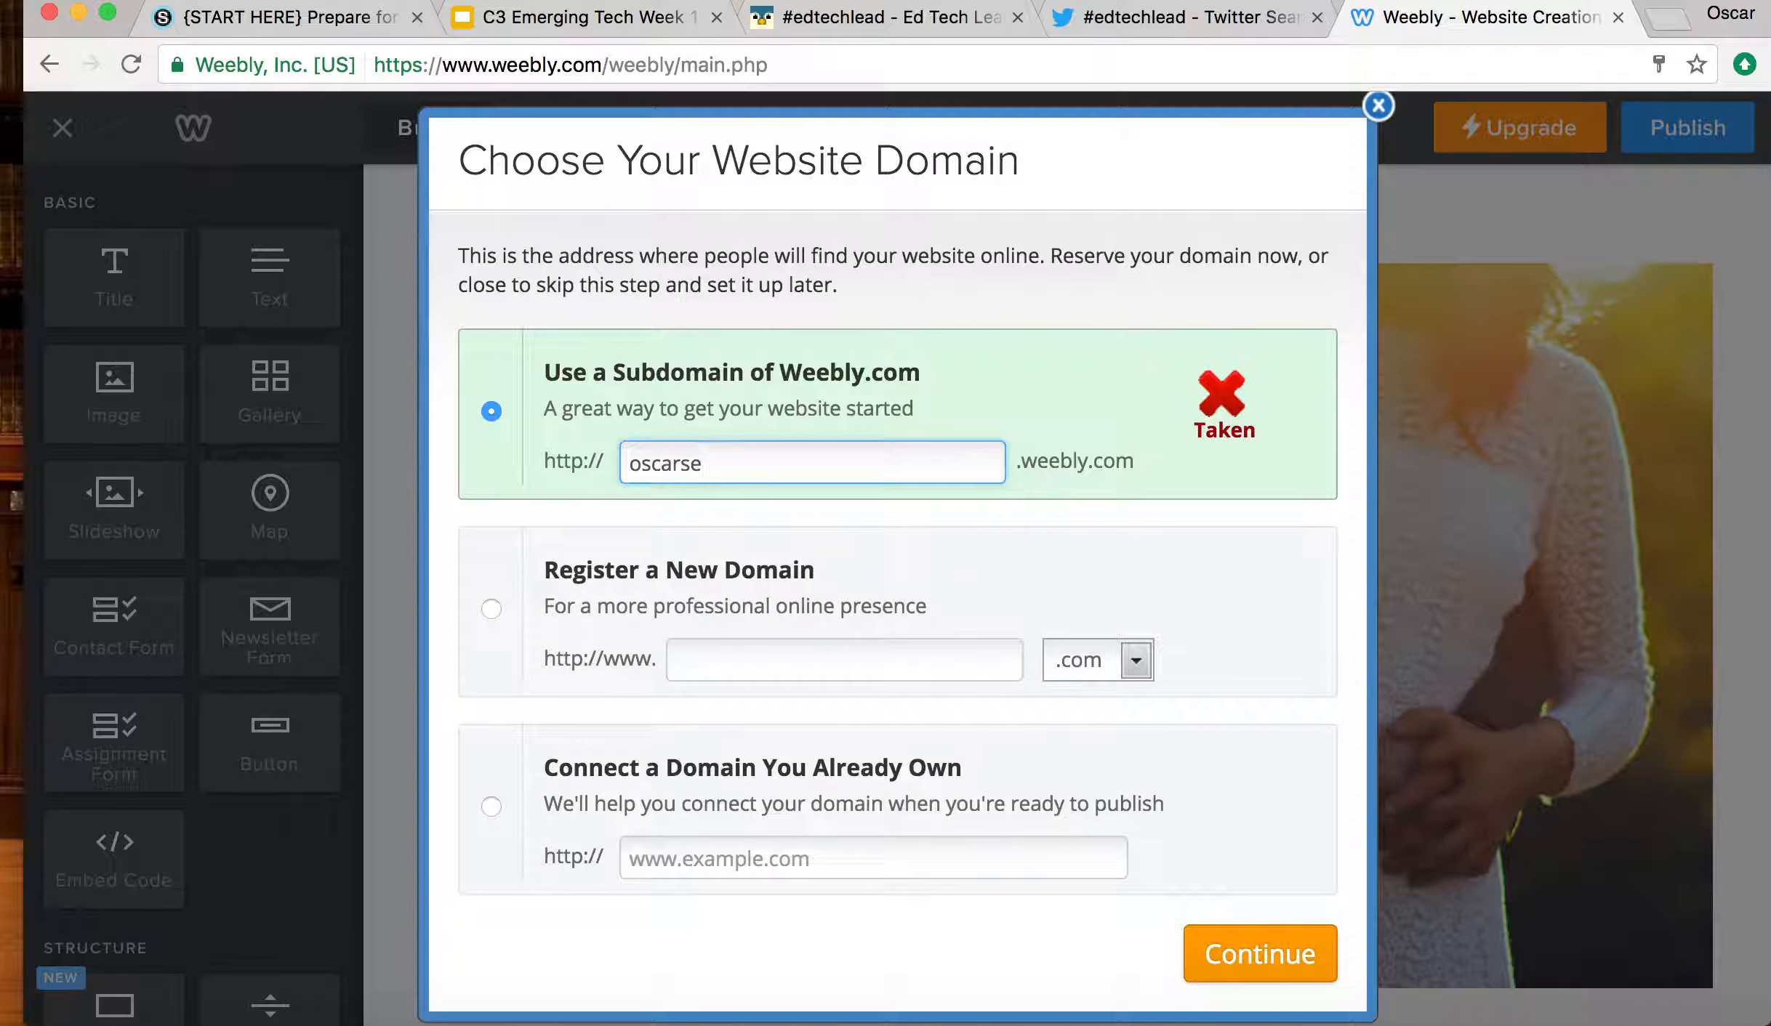
type("xample")
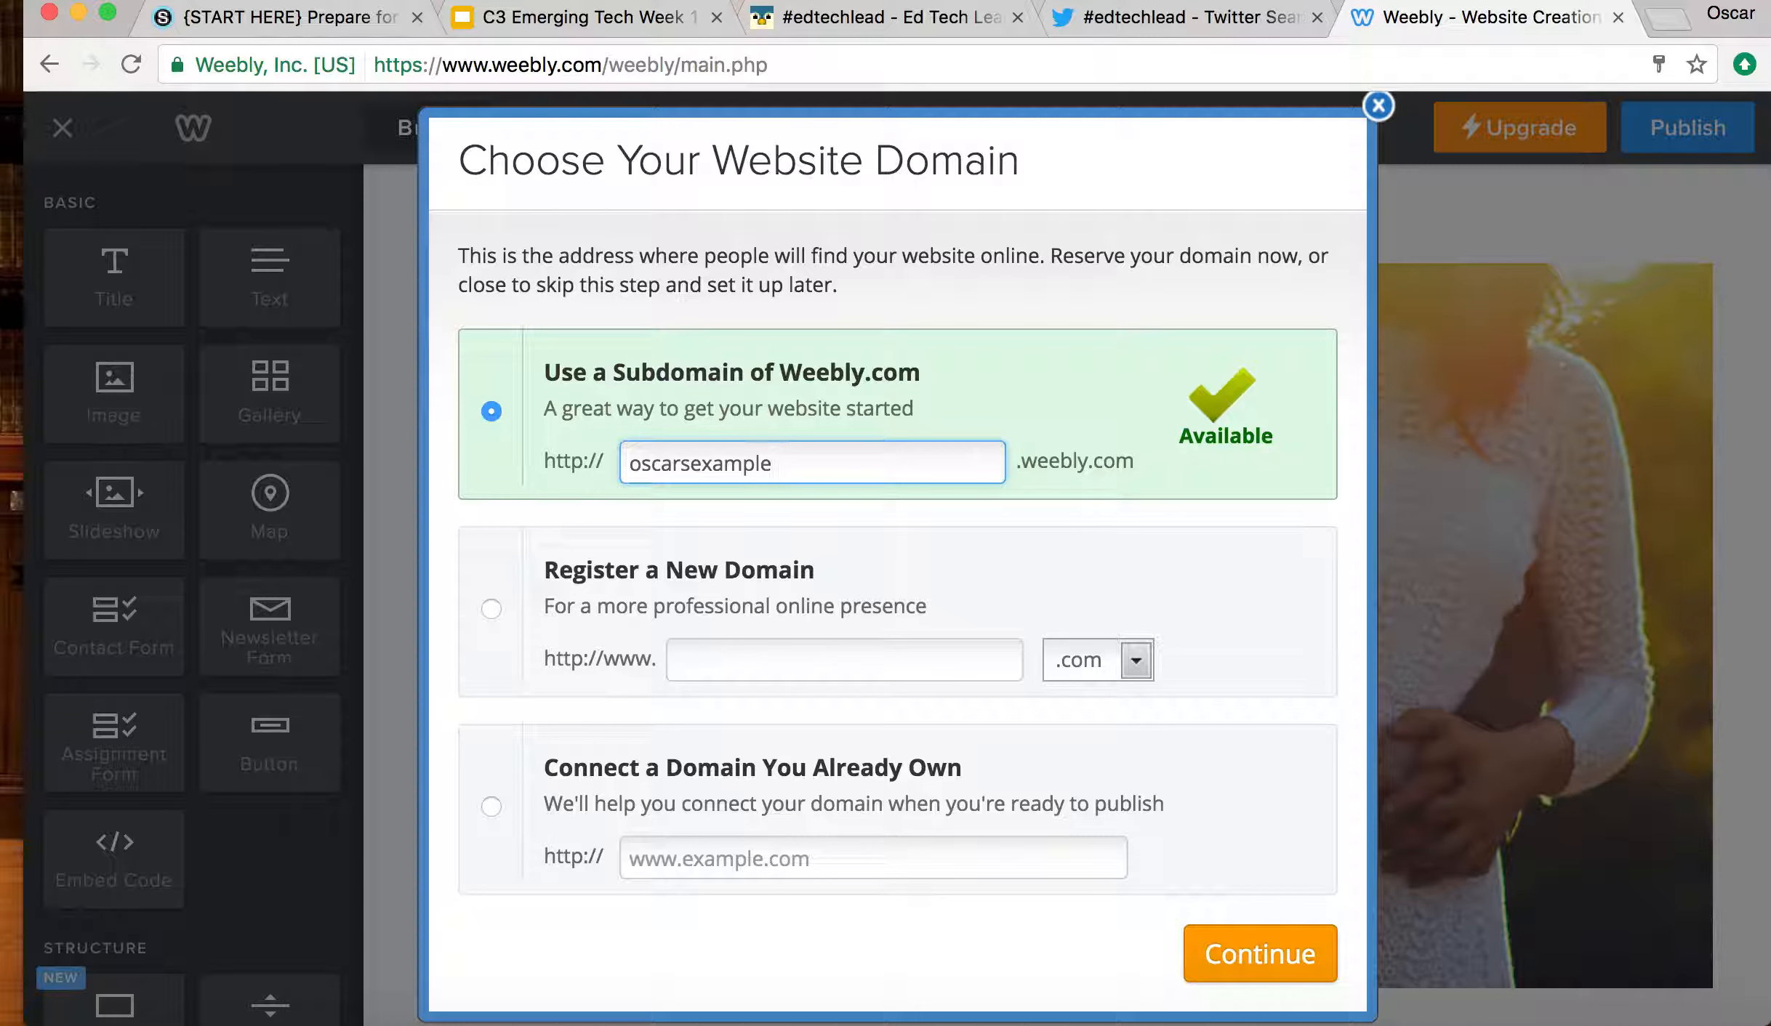
left_click(1294, 967)
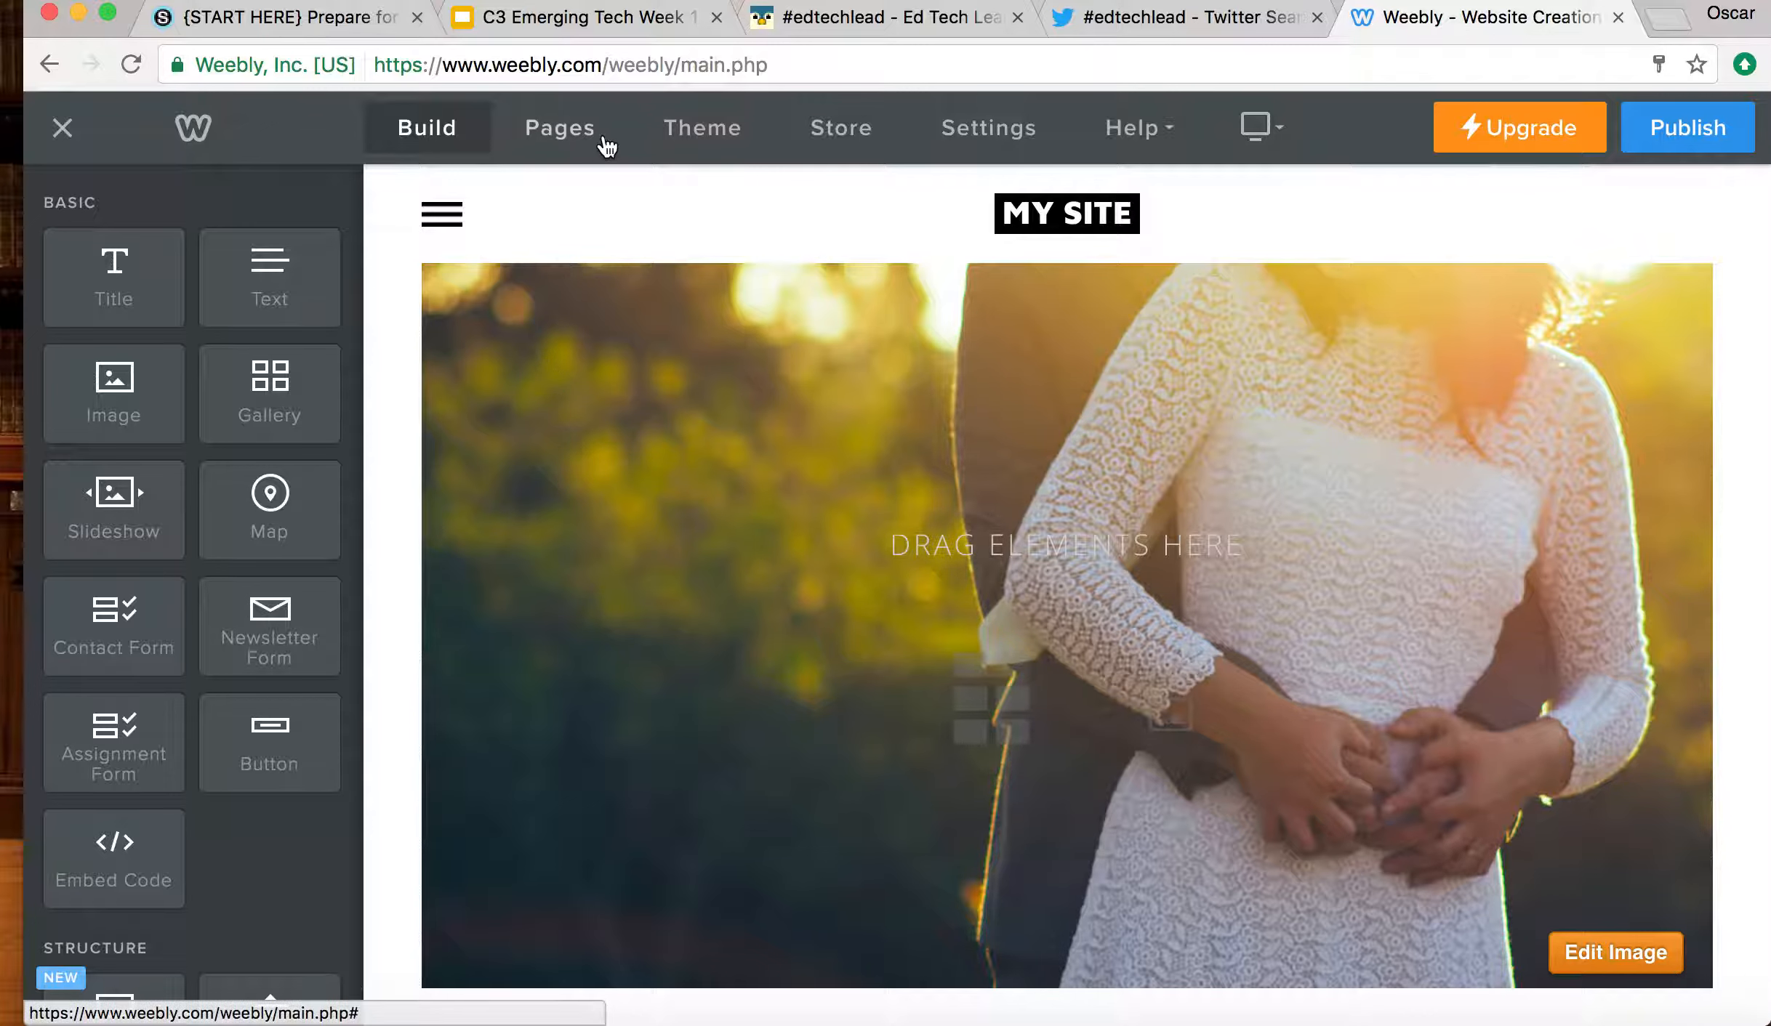
- Check the site's navigation menu and rename the Story page to Home
left_click(582, 144)
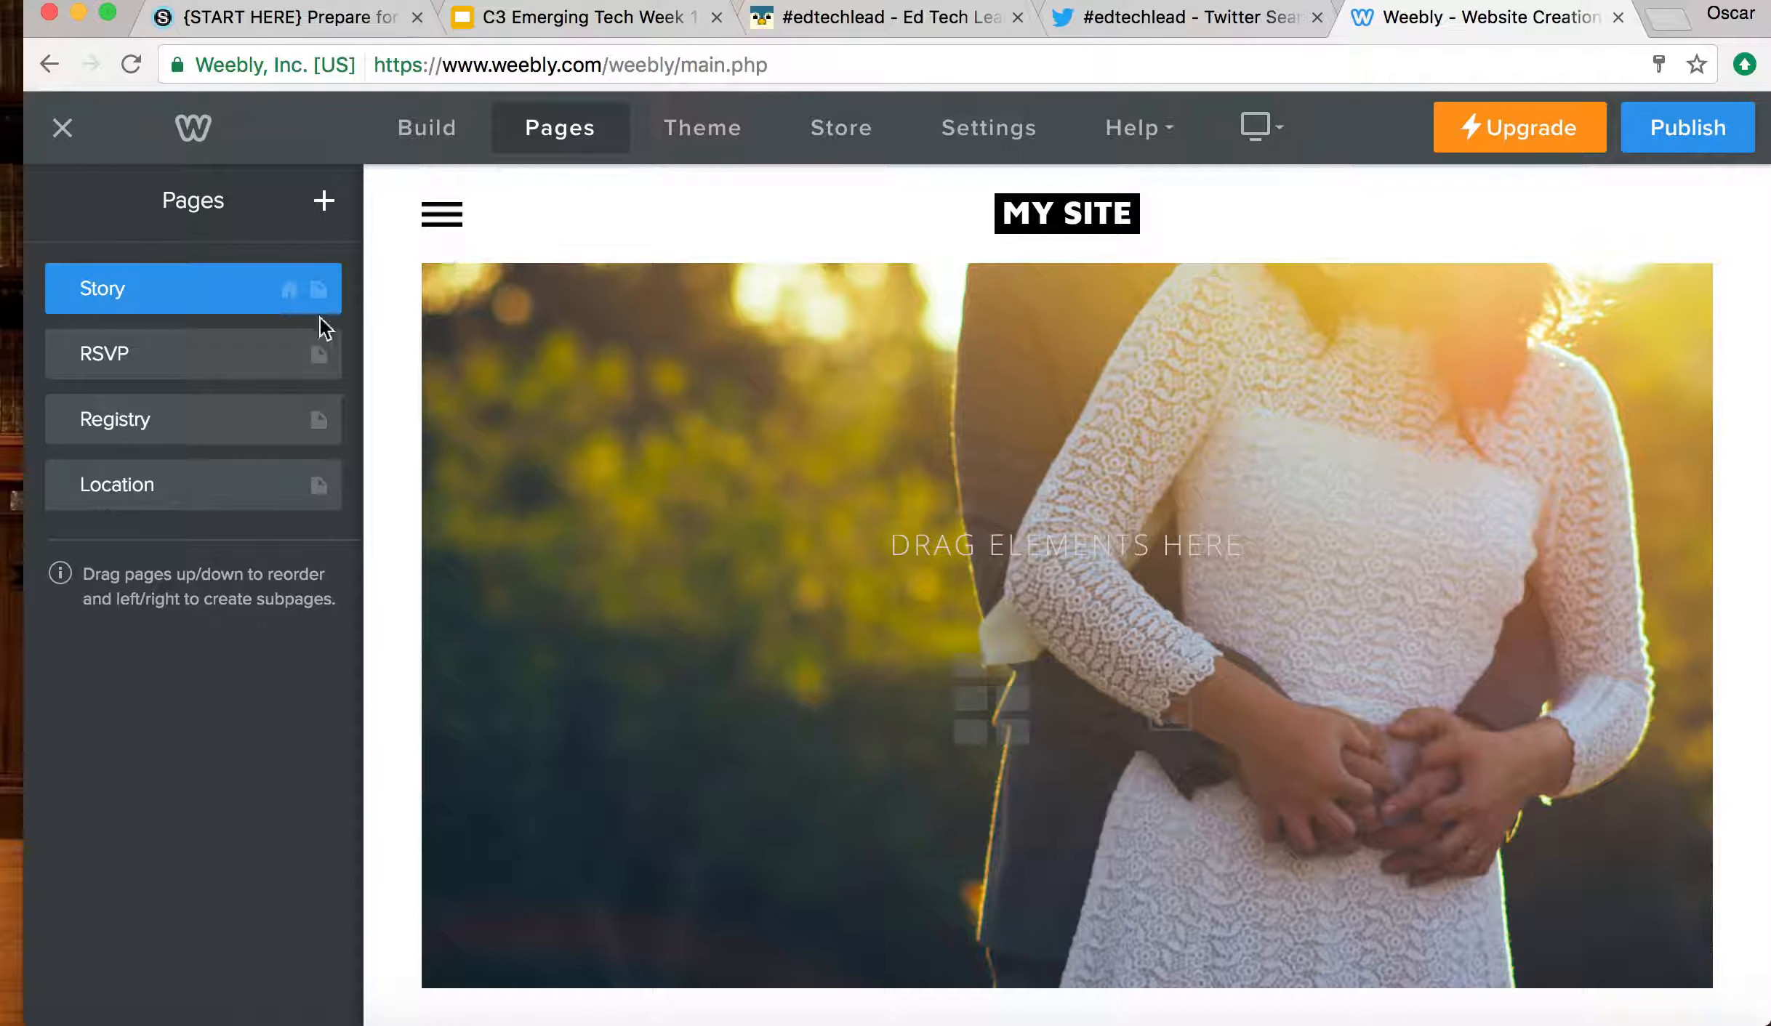
left_click(441, 215)
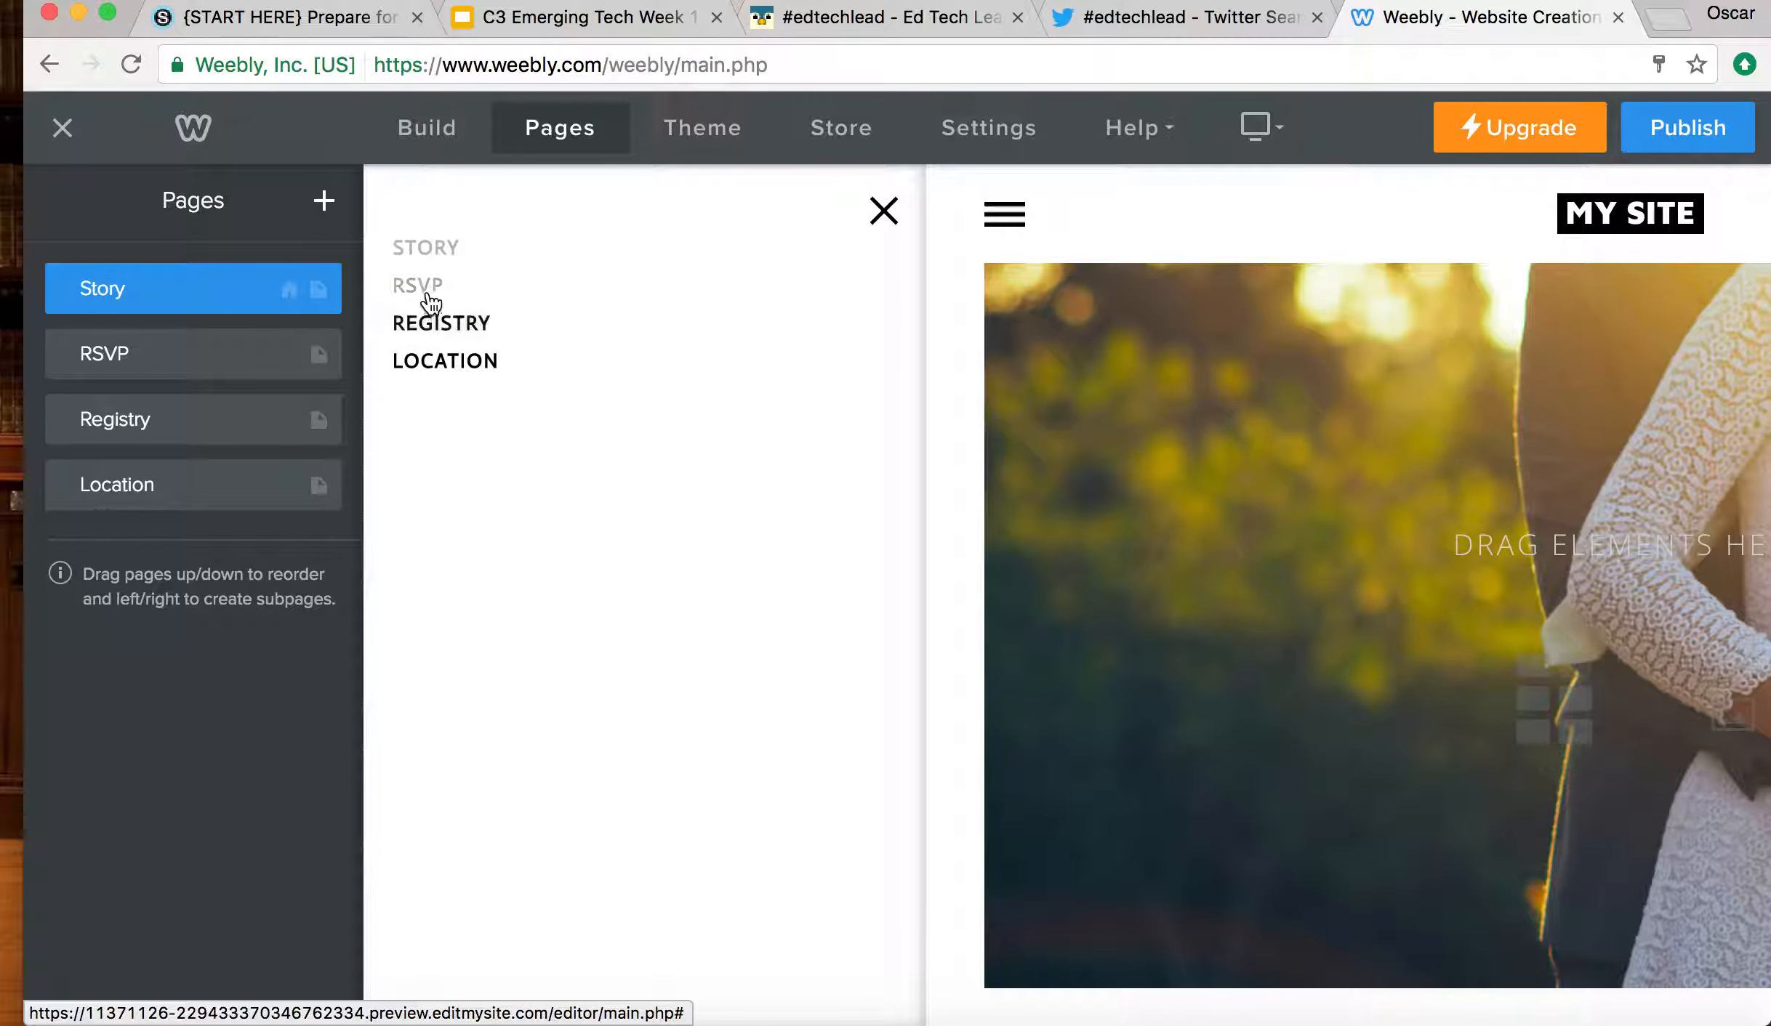
left_click(190, 289)
left_click(52, 218)
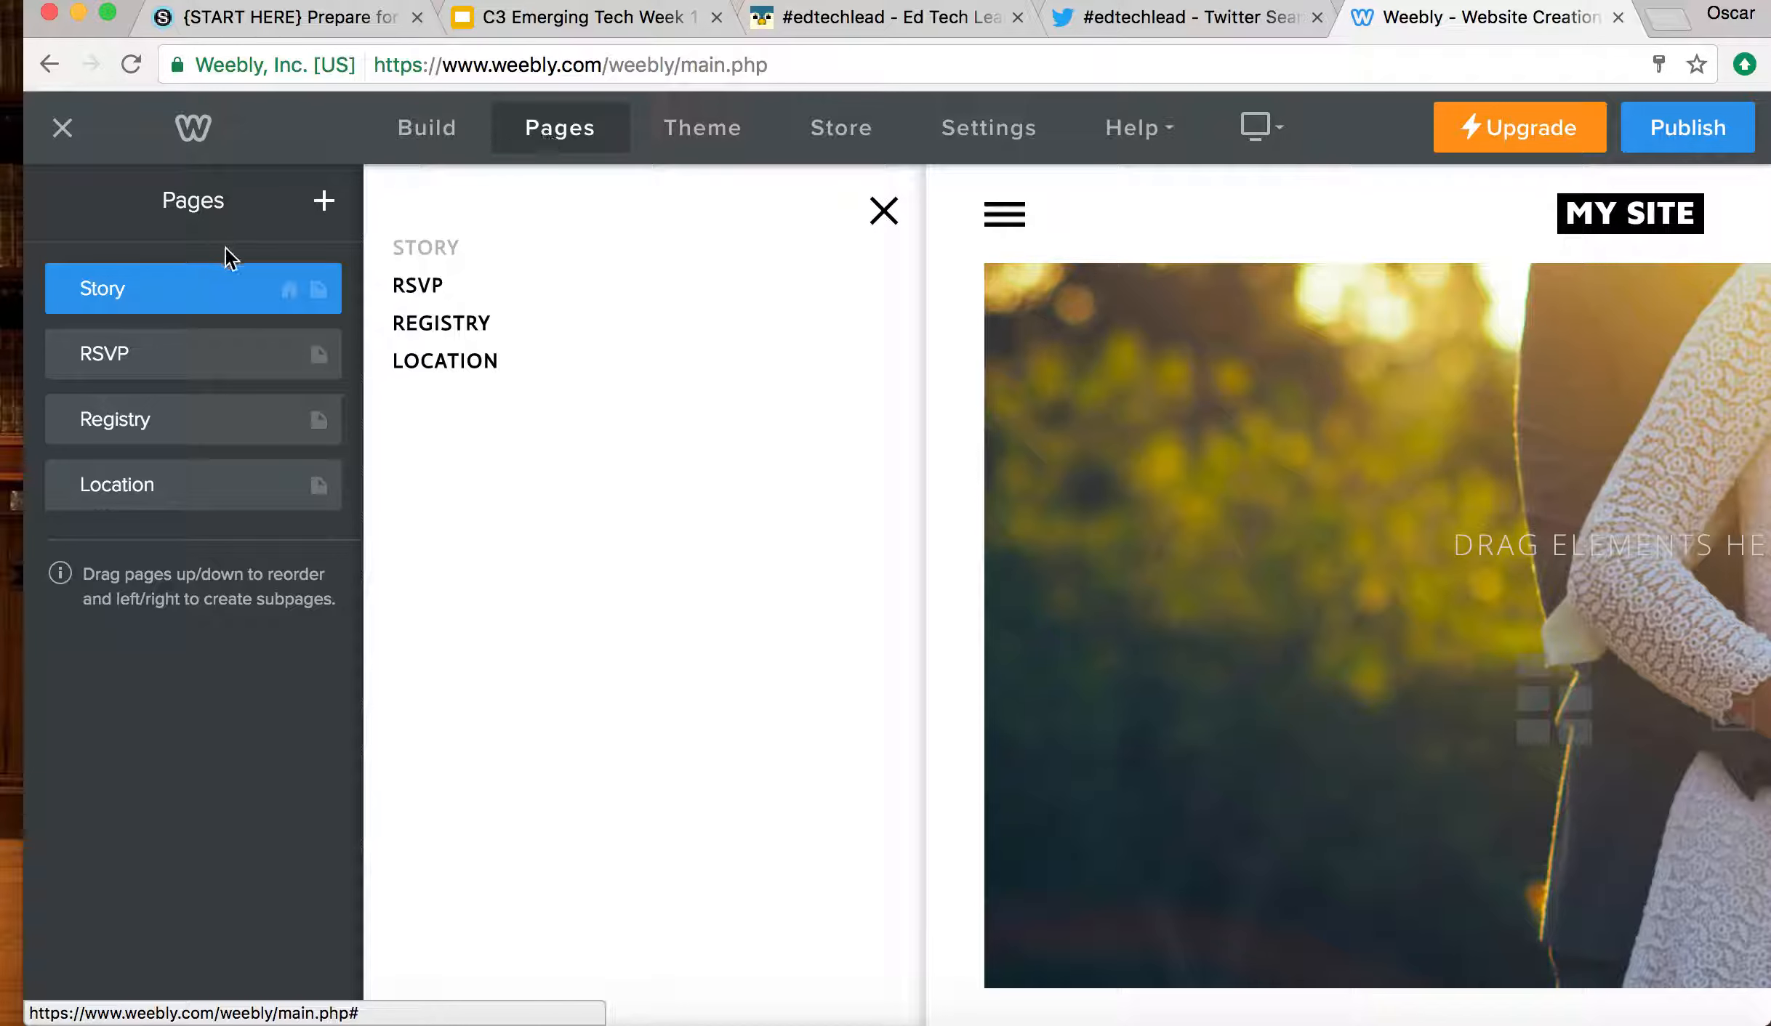
left_click(207, 298)
left_click_drag(197, 335, 18, 342)
type("Home")
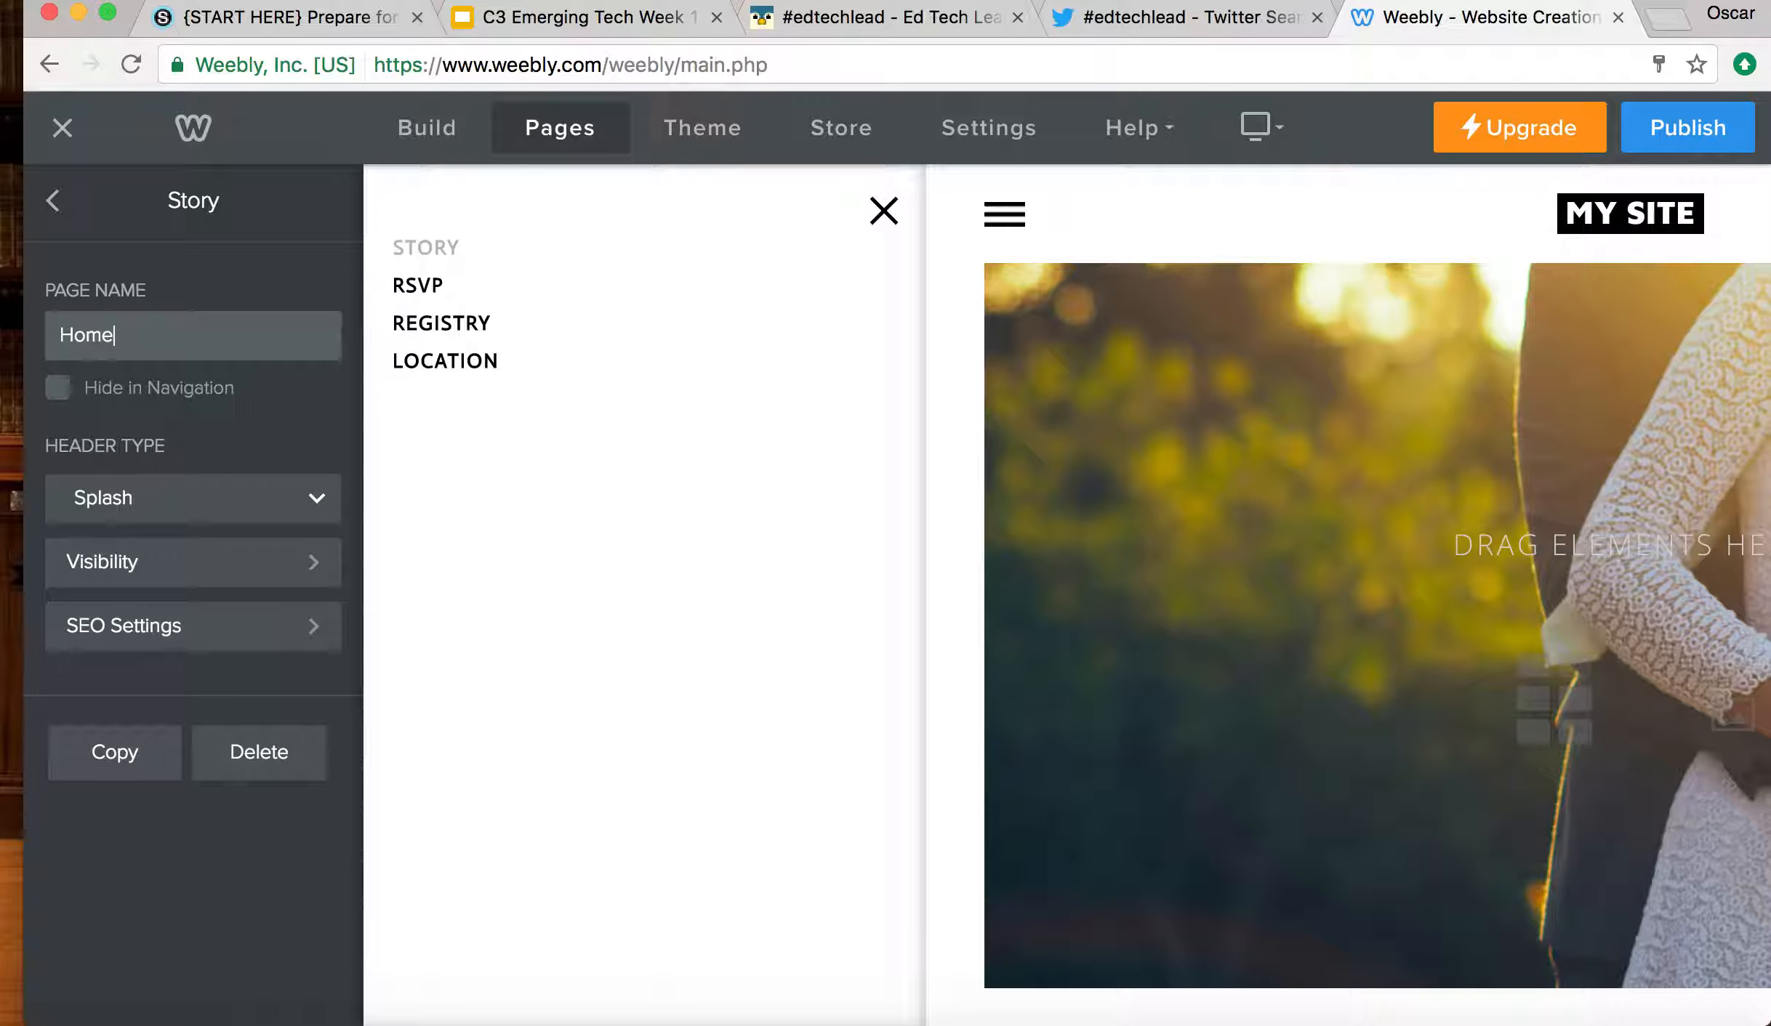
left_click(61, 218)
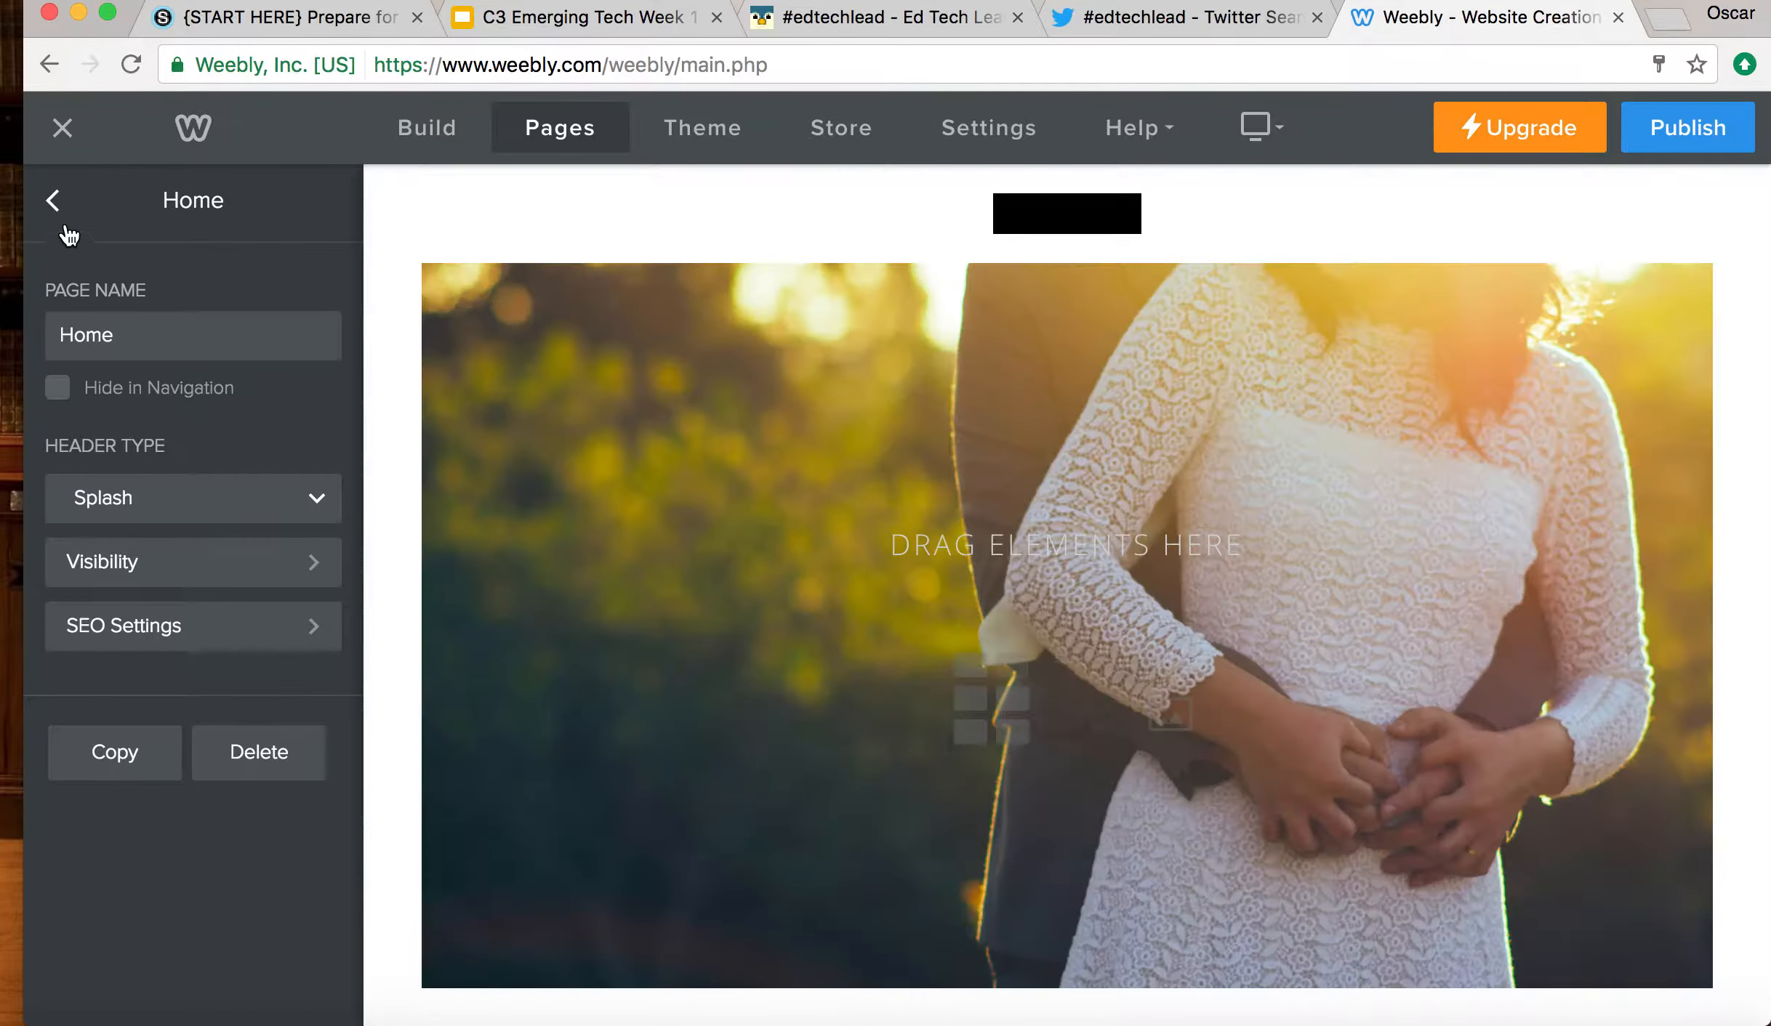
left_click(56, 207)
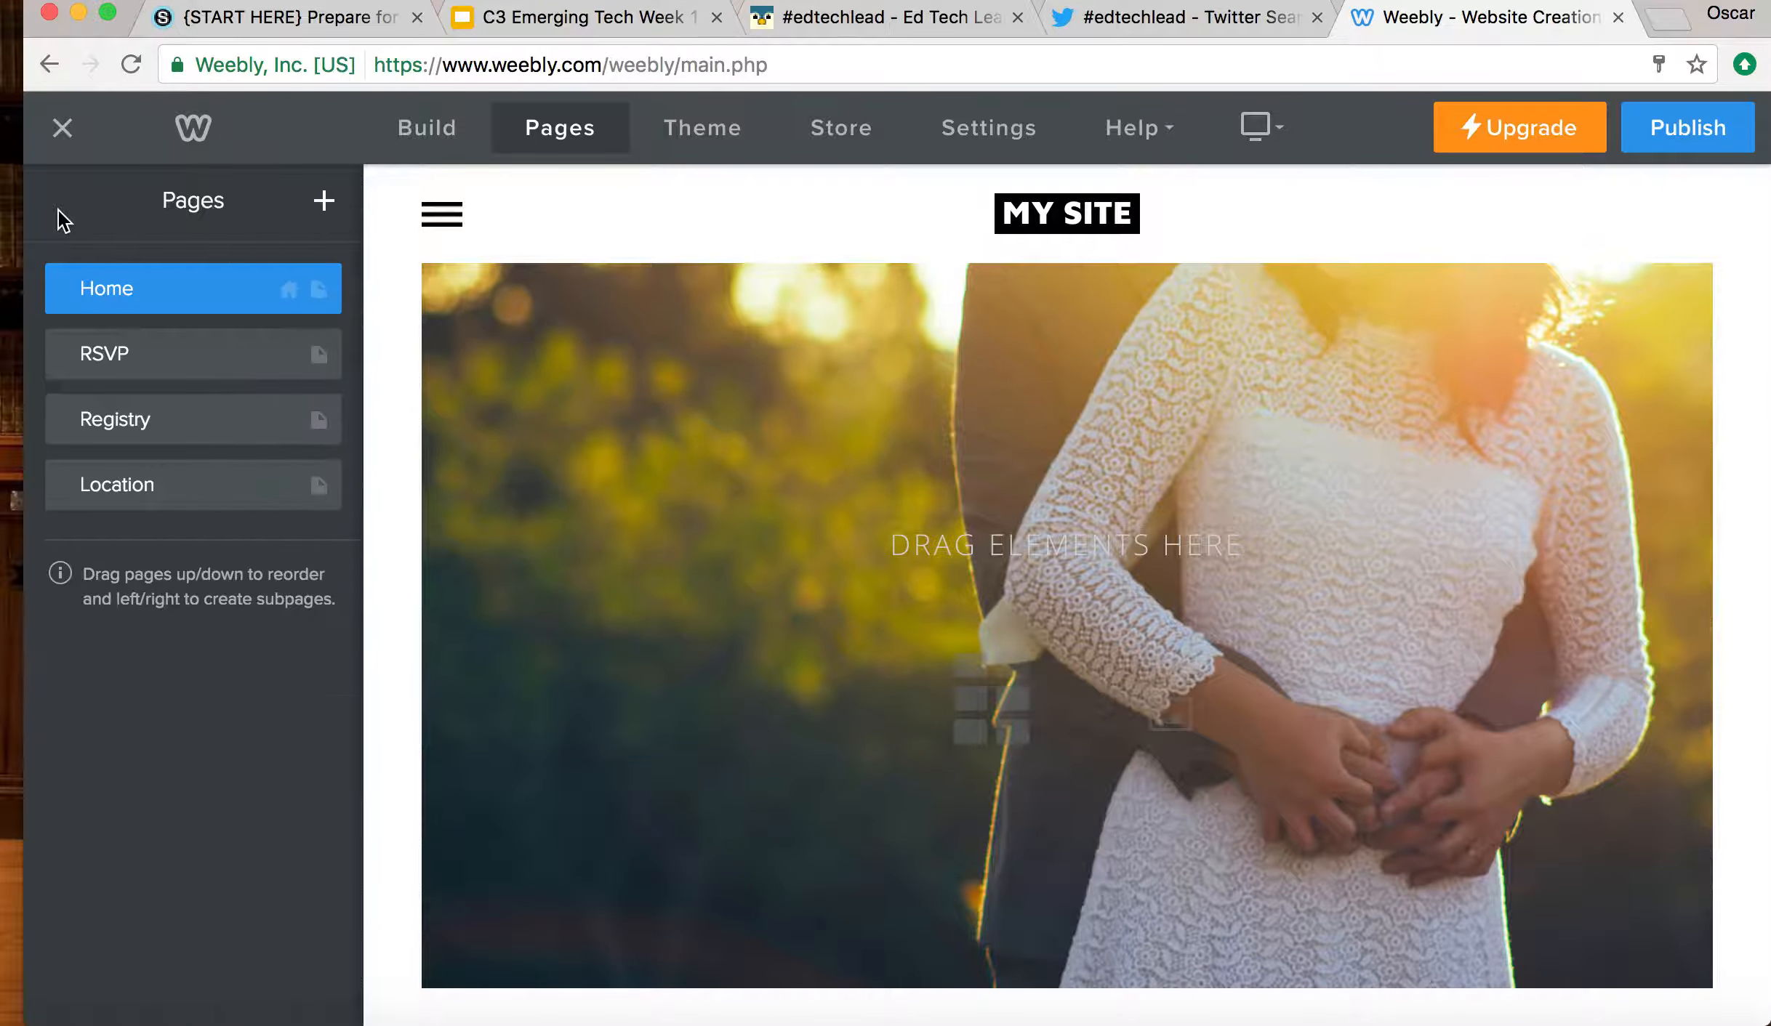
- Delete the RSVP, Registry and Location pages from the site
left_click(145, 362)
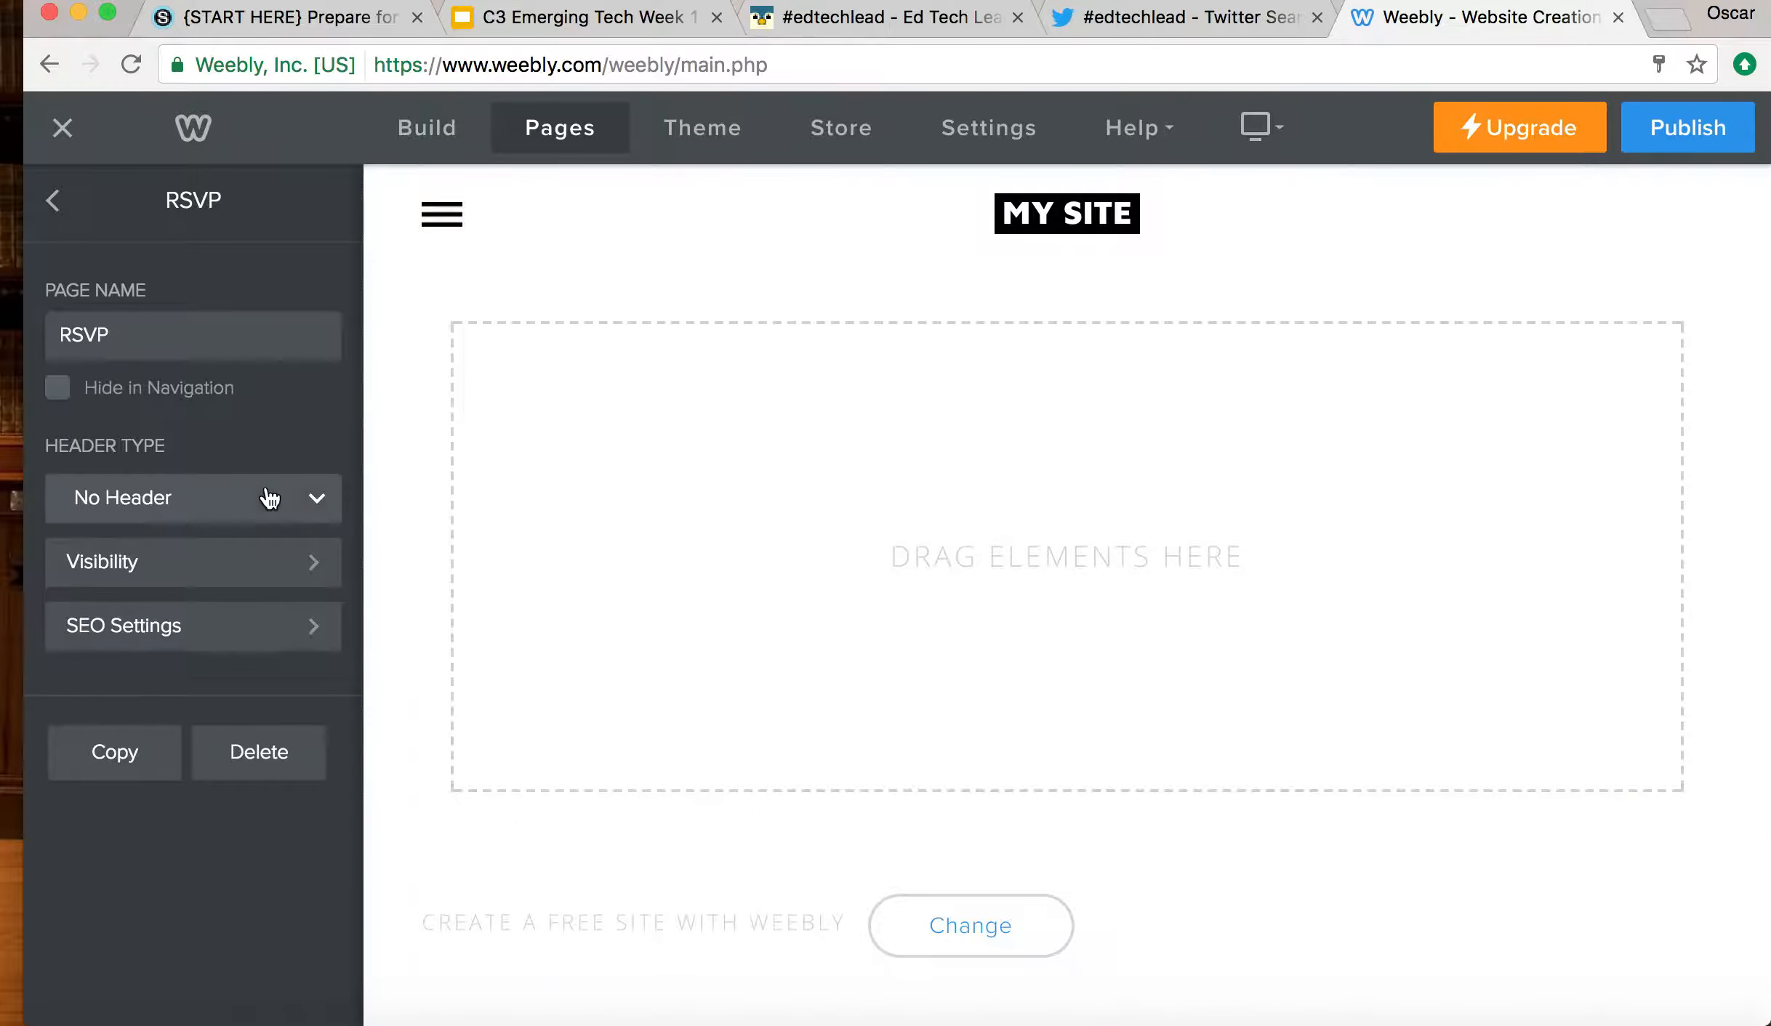
left_click(234, 761)
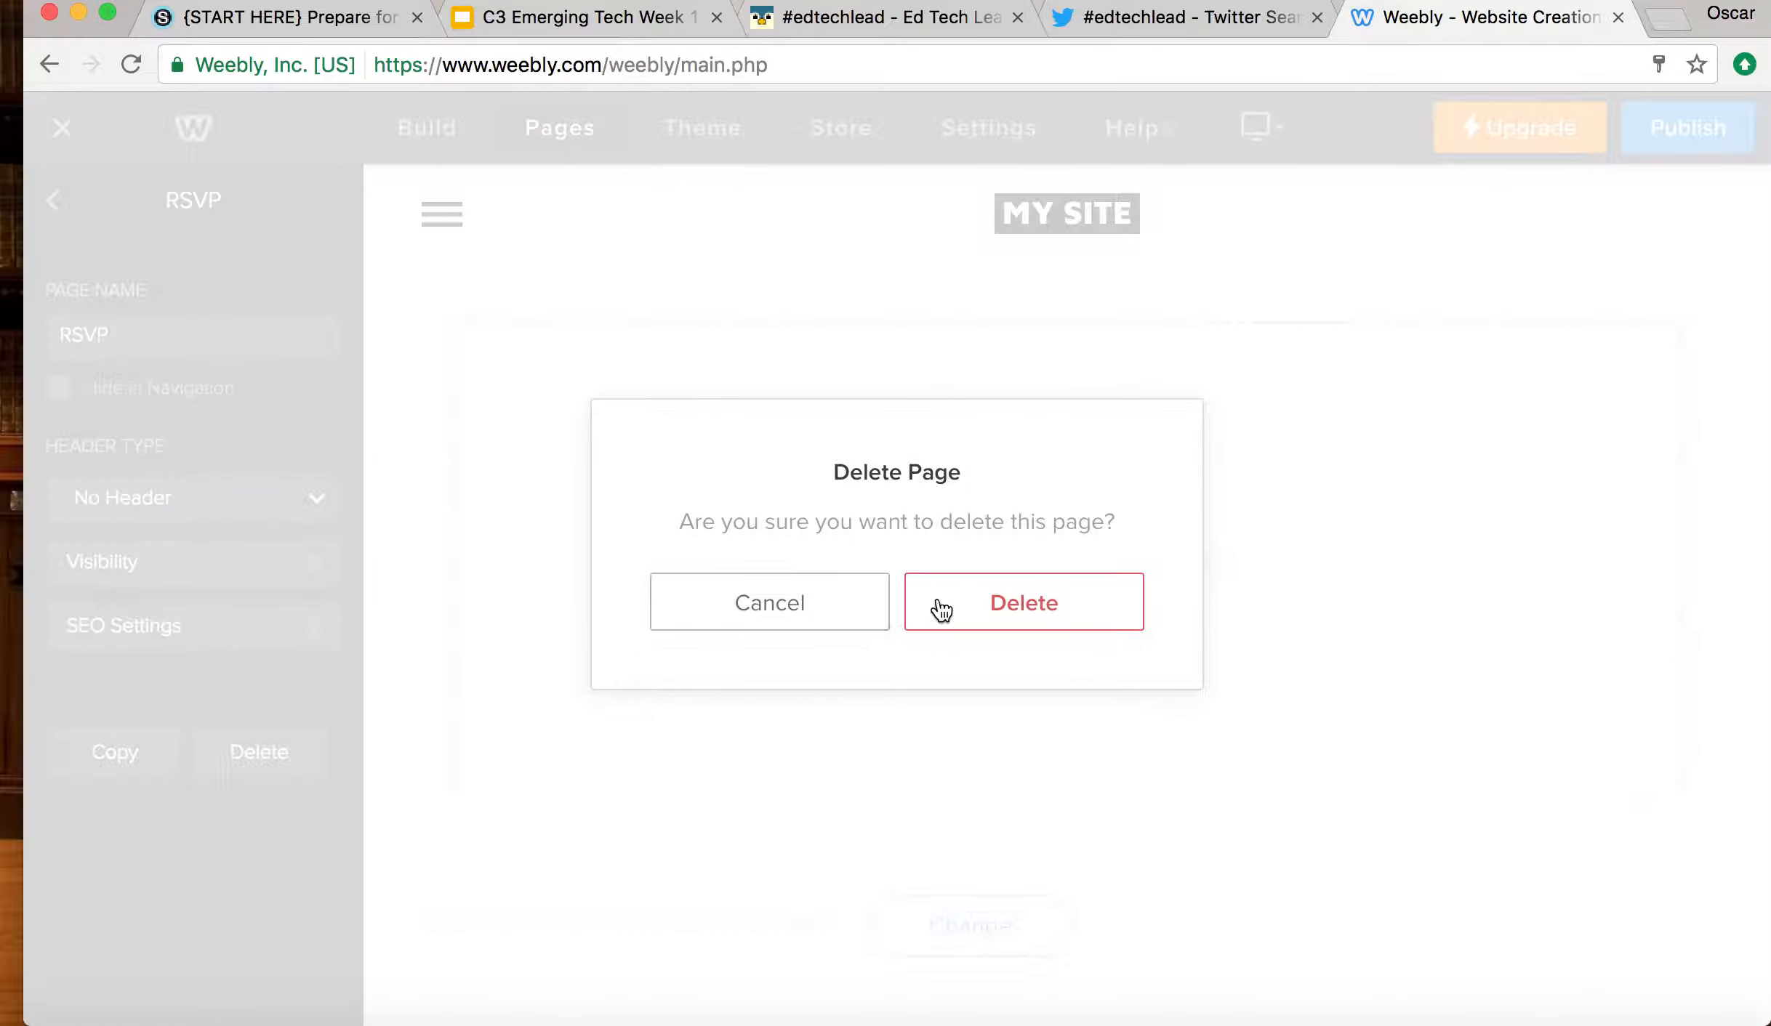
left_click(974, 608)
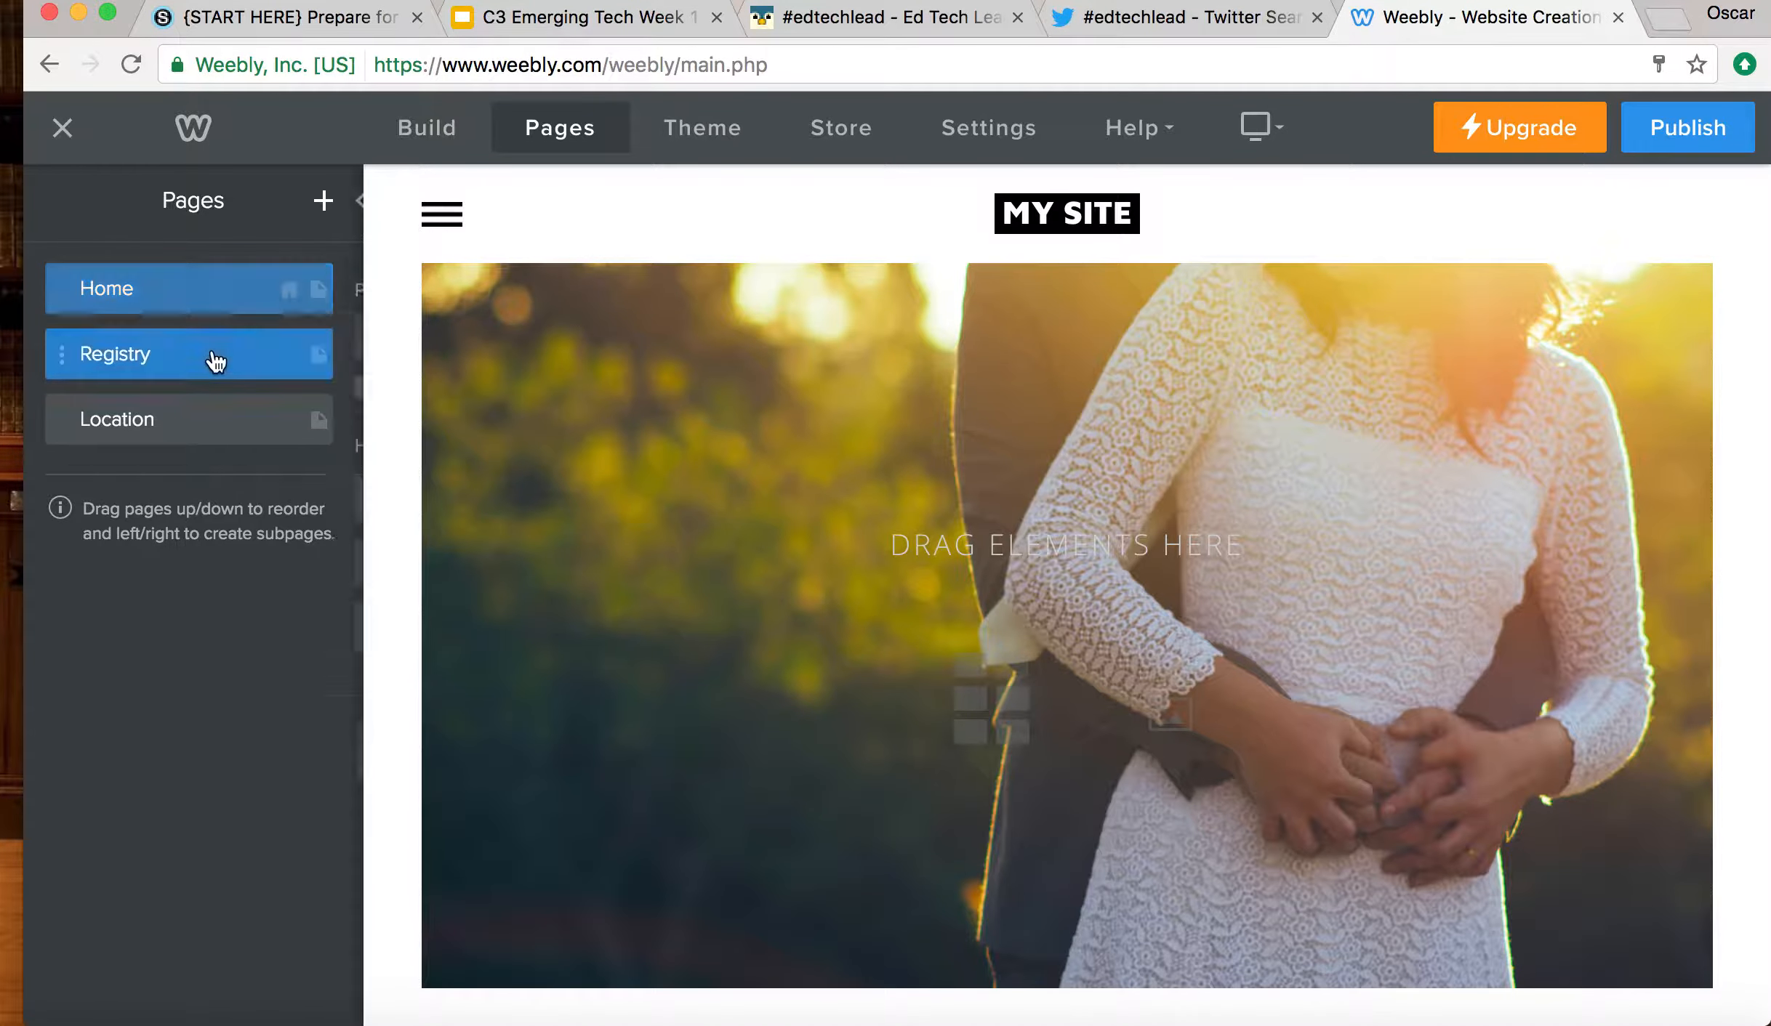
left_click(214, 360)
left_click(258, 752)
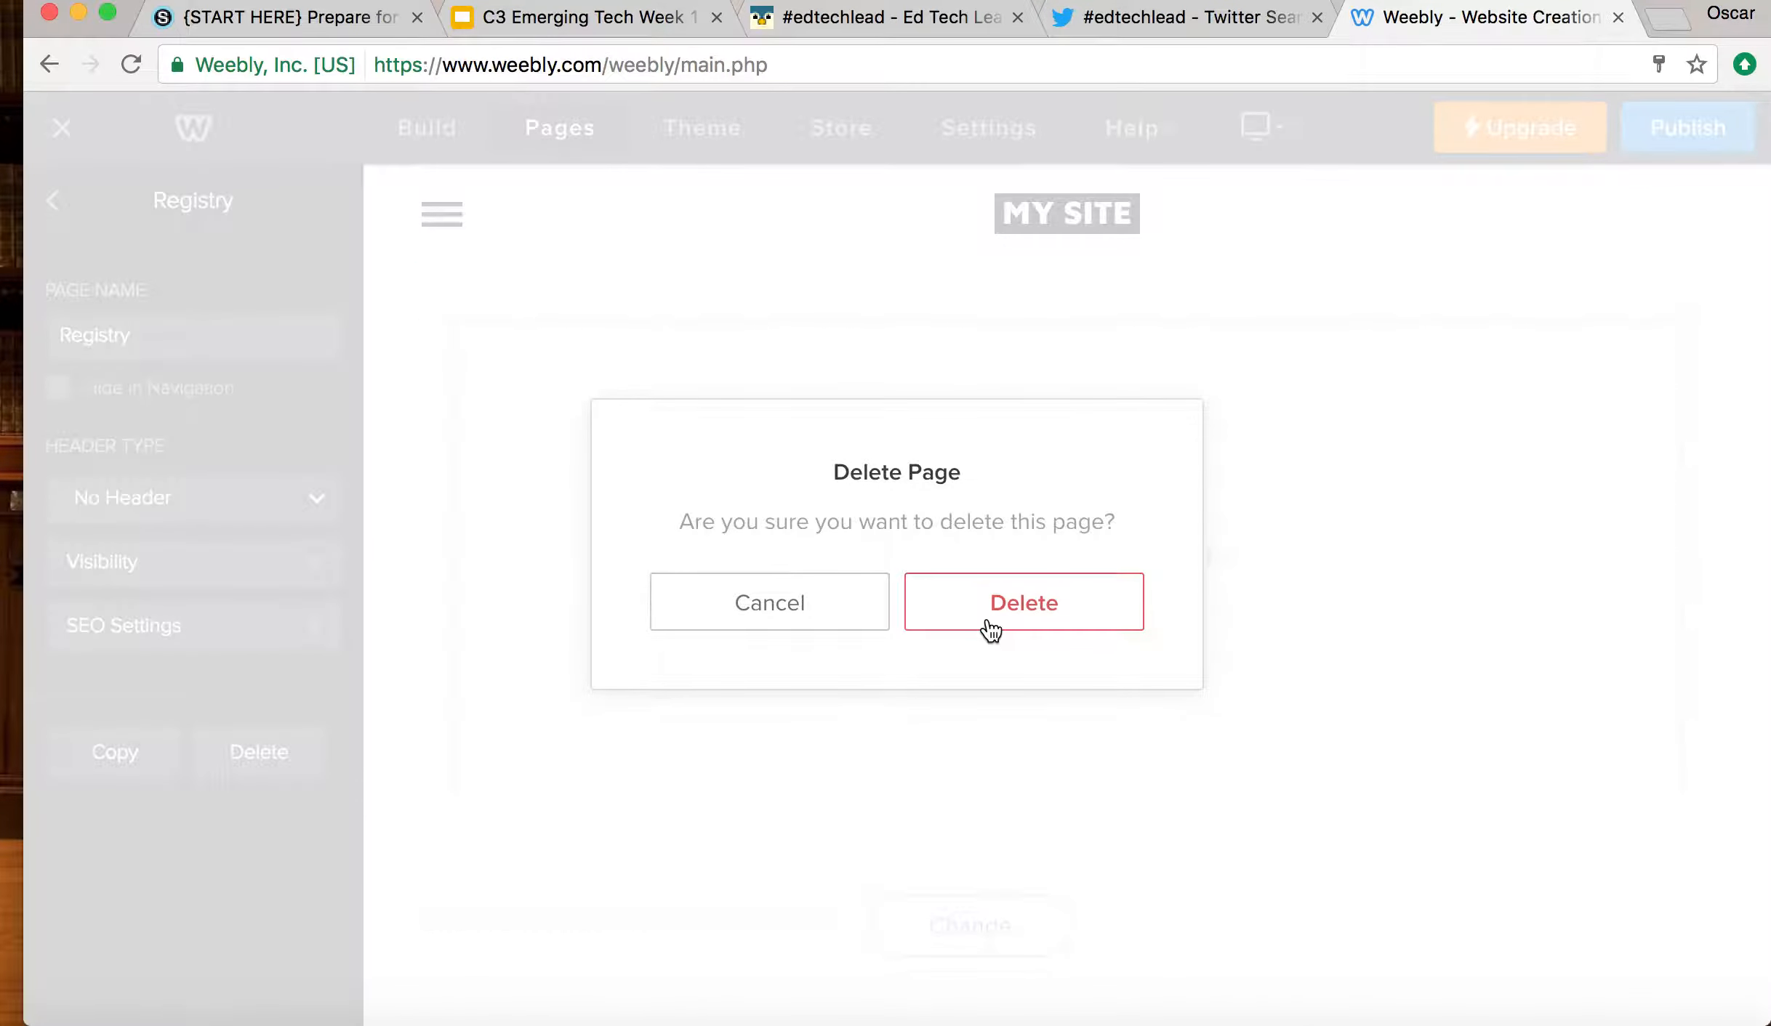
left_click(985, 623)
left_click(240, 373)
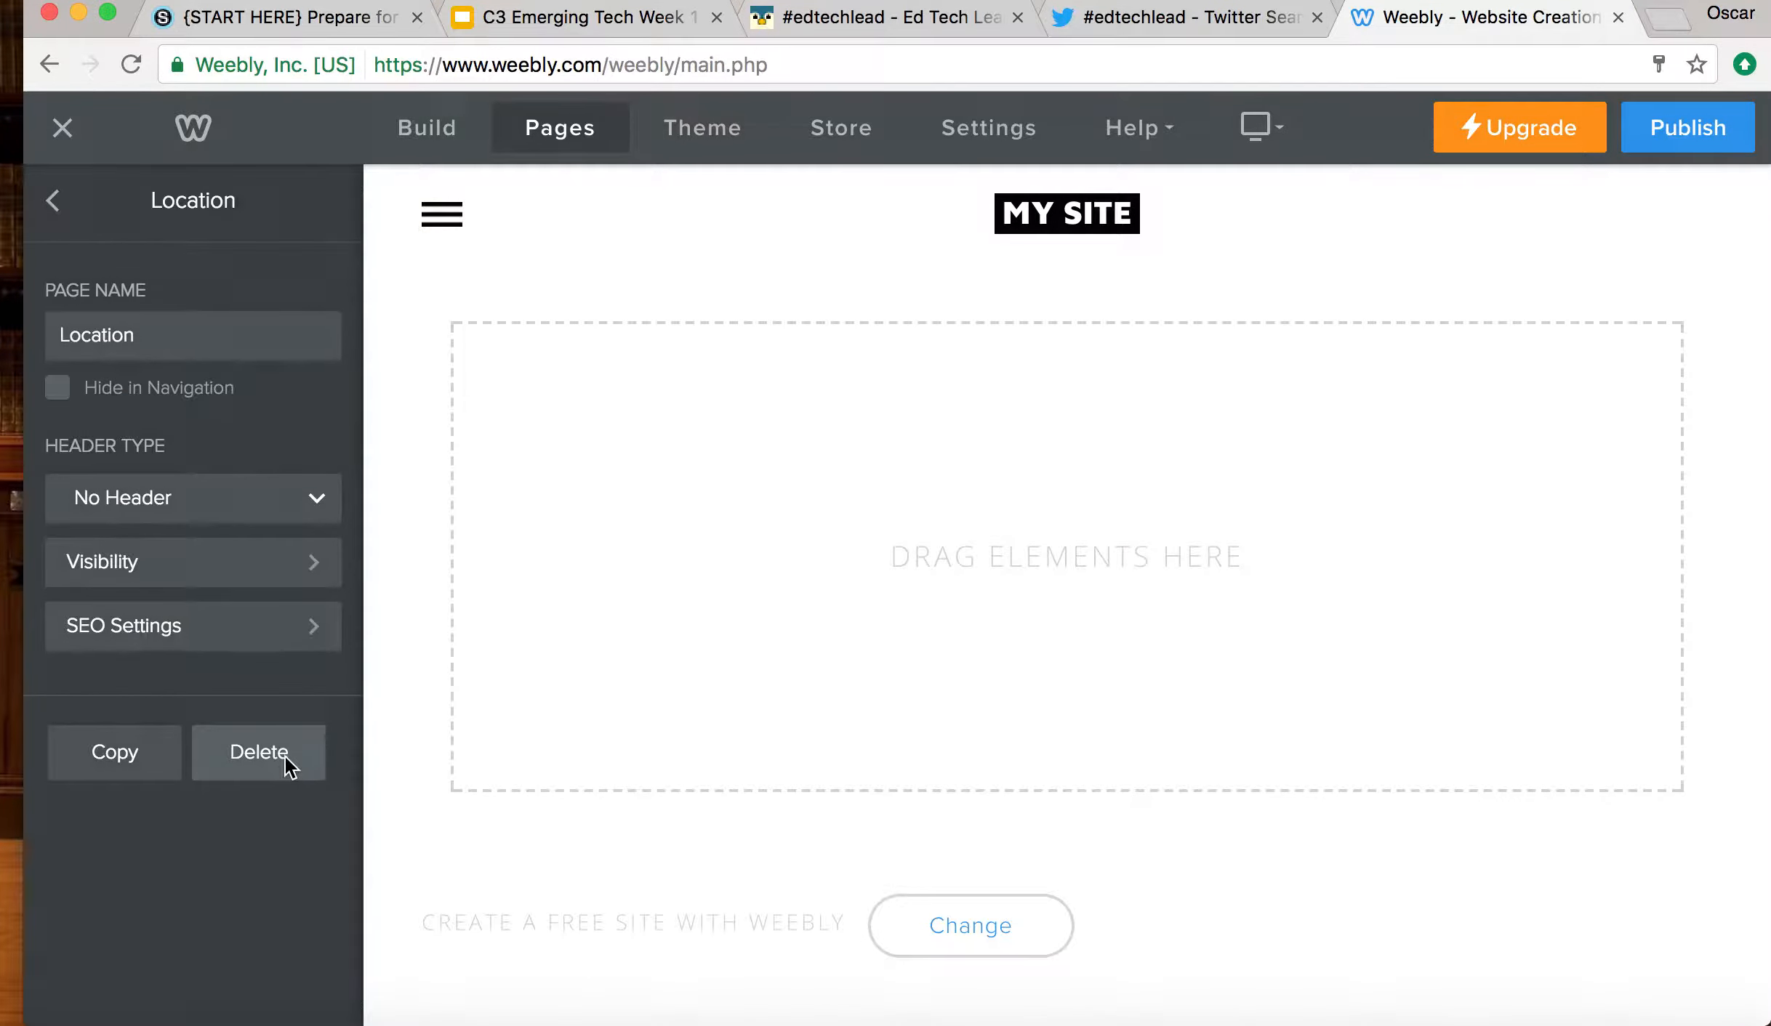
left_click(279, 759)
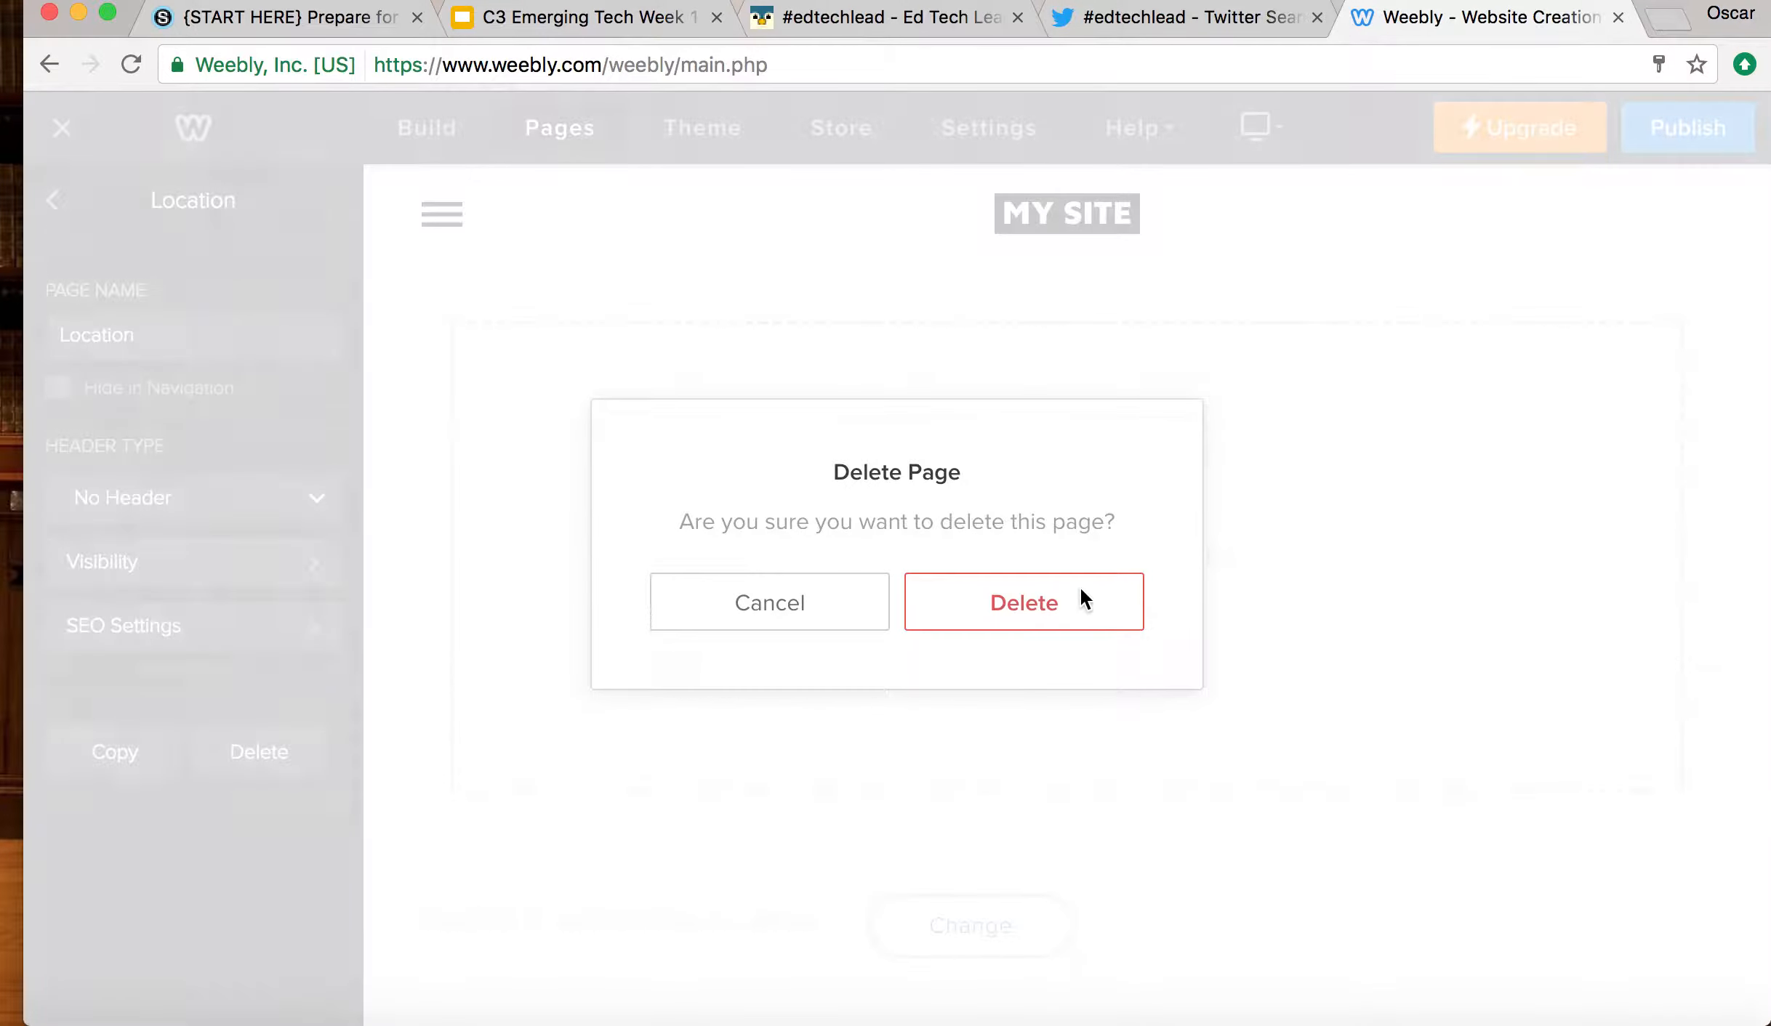
left_click(1079, 593)
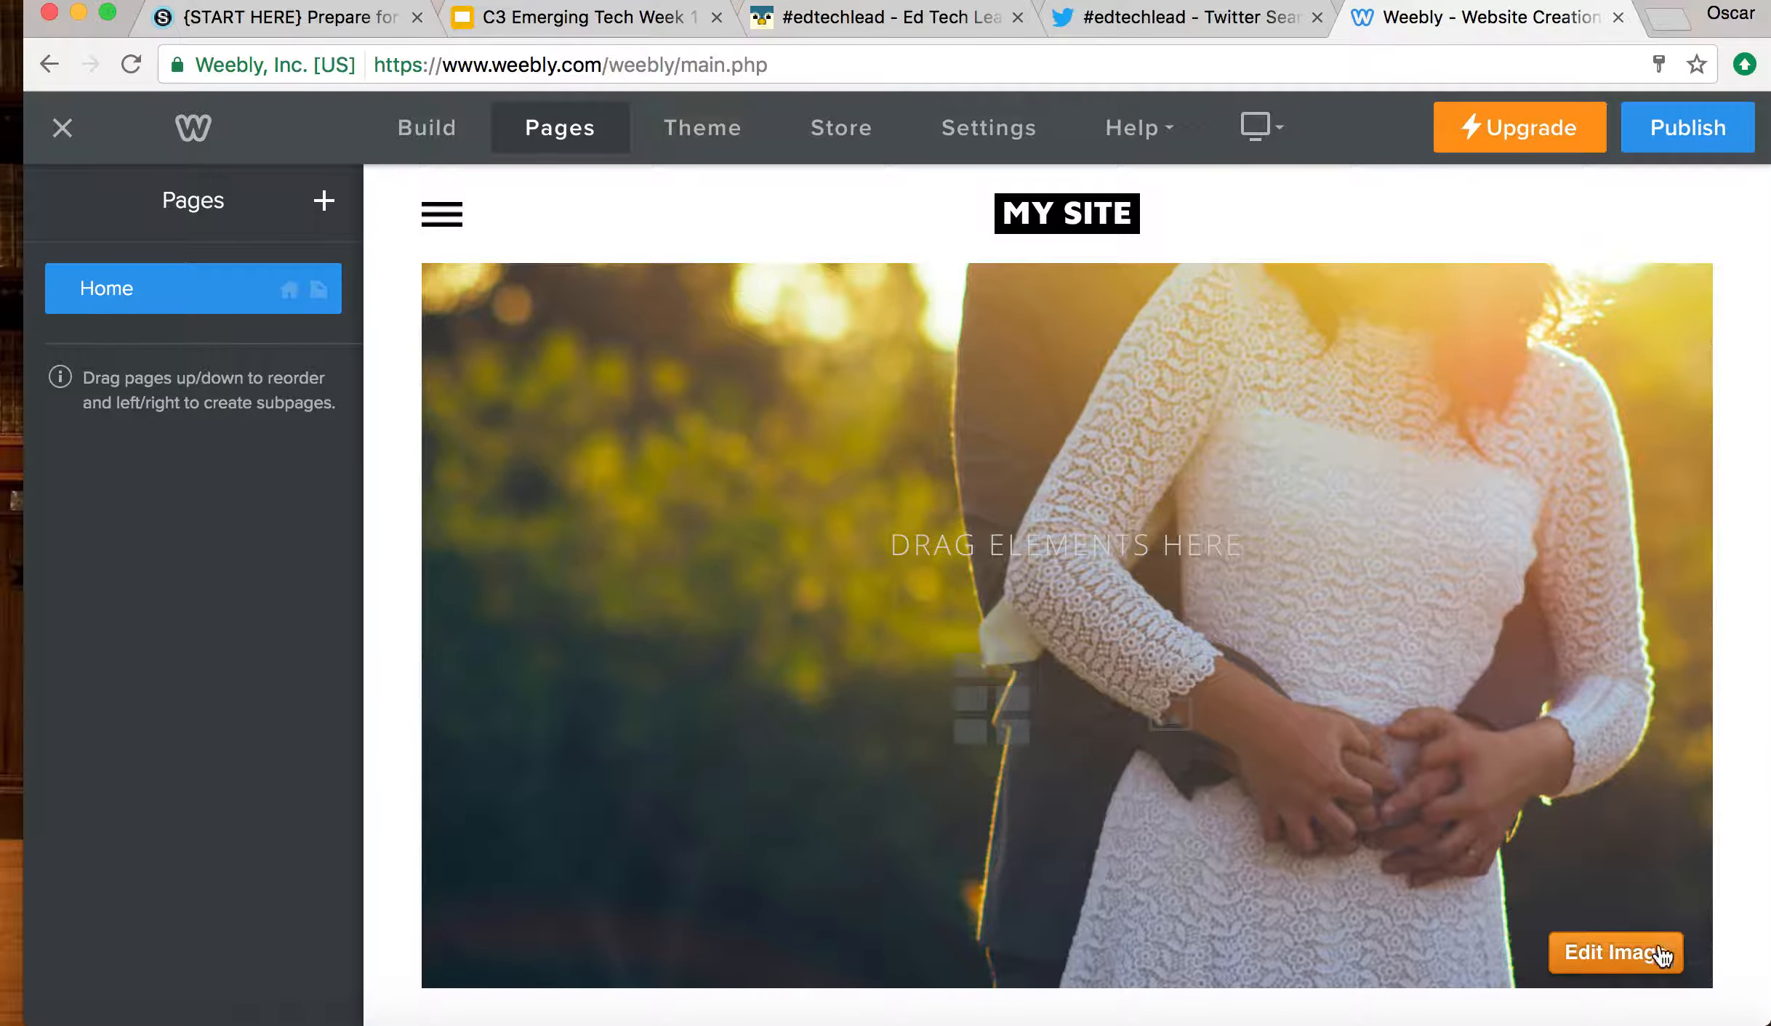
- View the editing options for the Home page's header image and the types of pages that can be added
left_click(1665, 954)
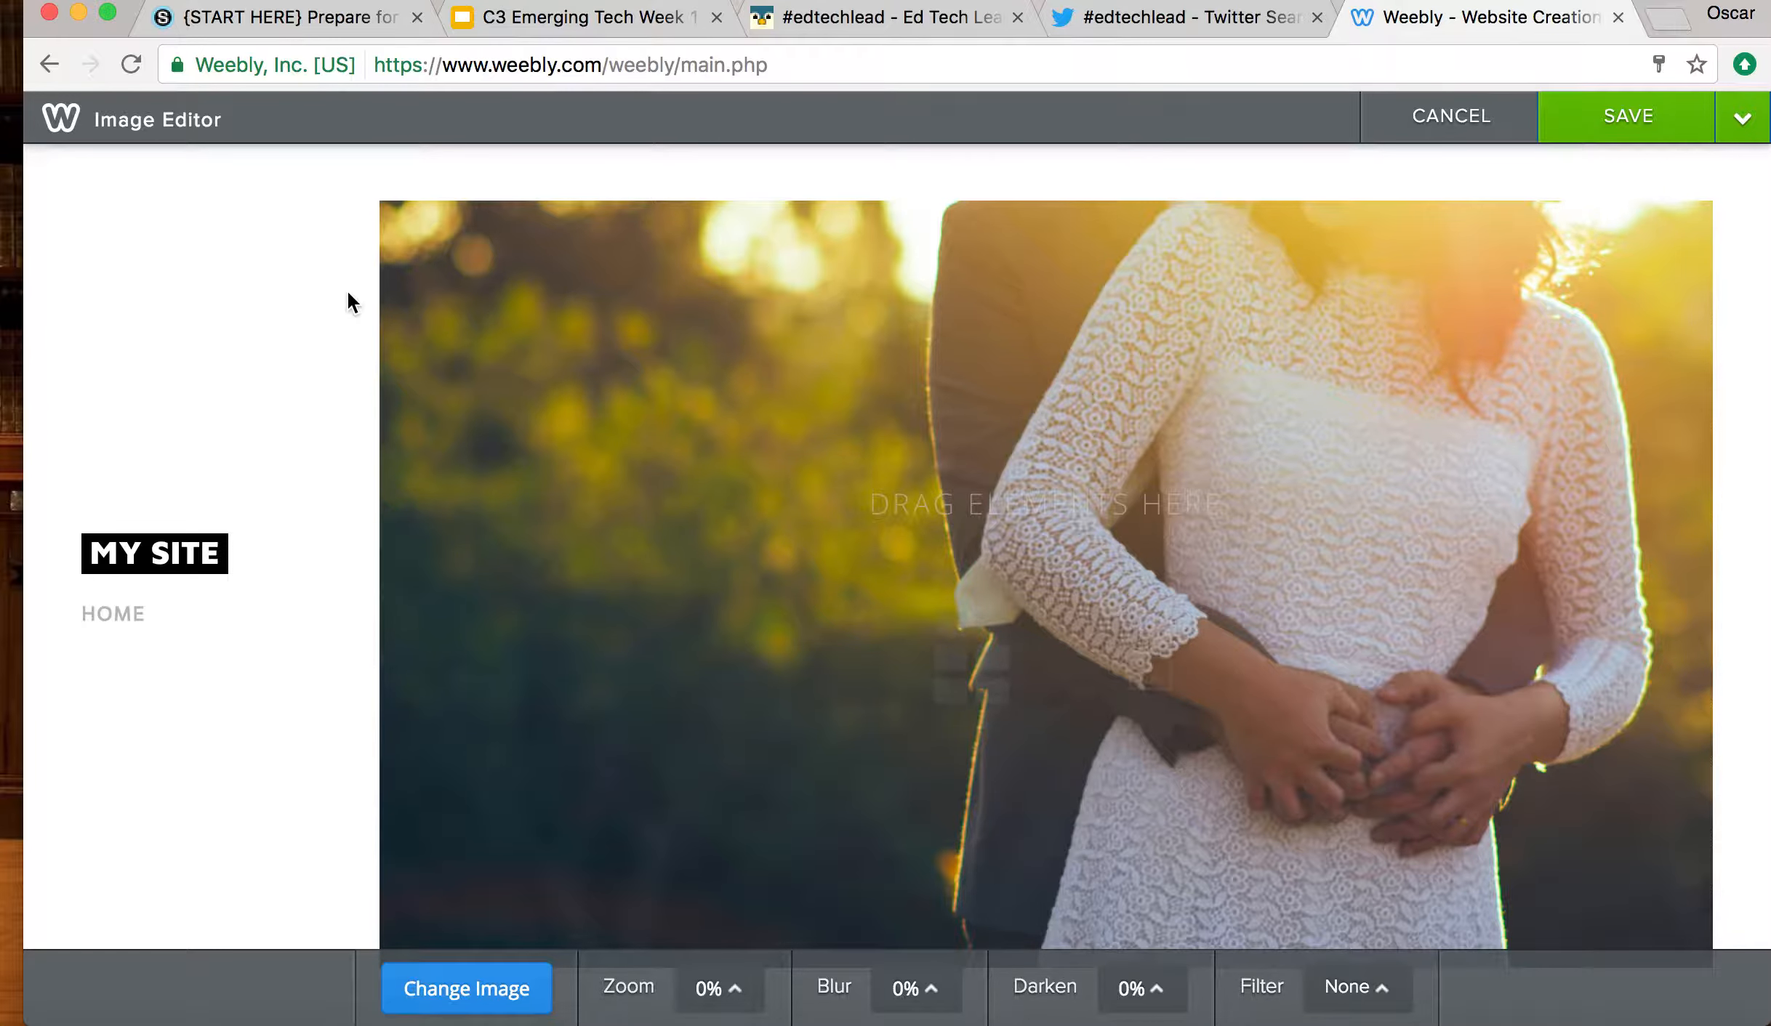
left_click(1431, 123)
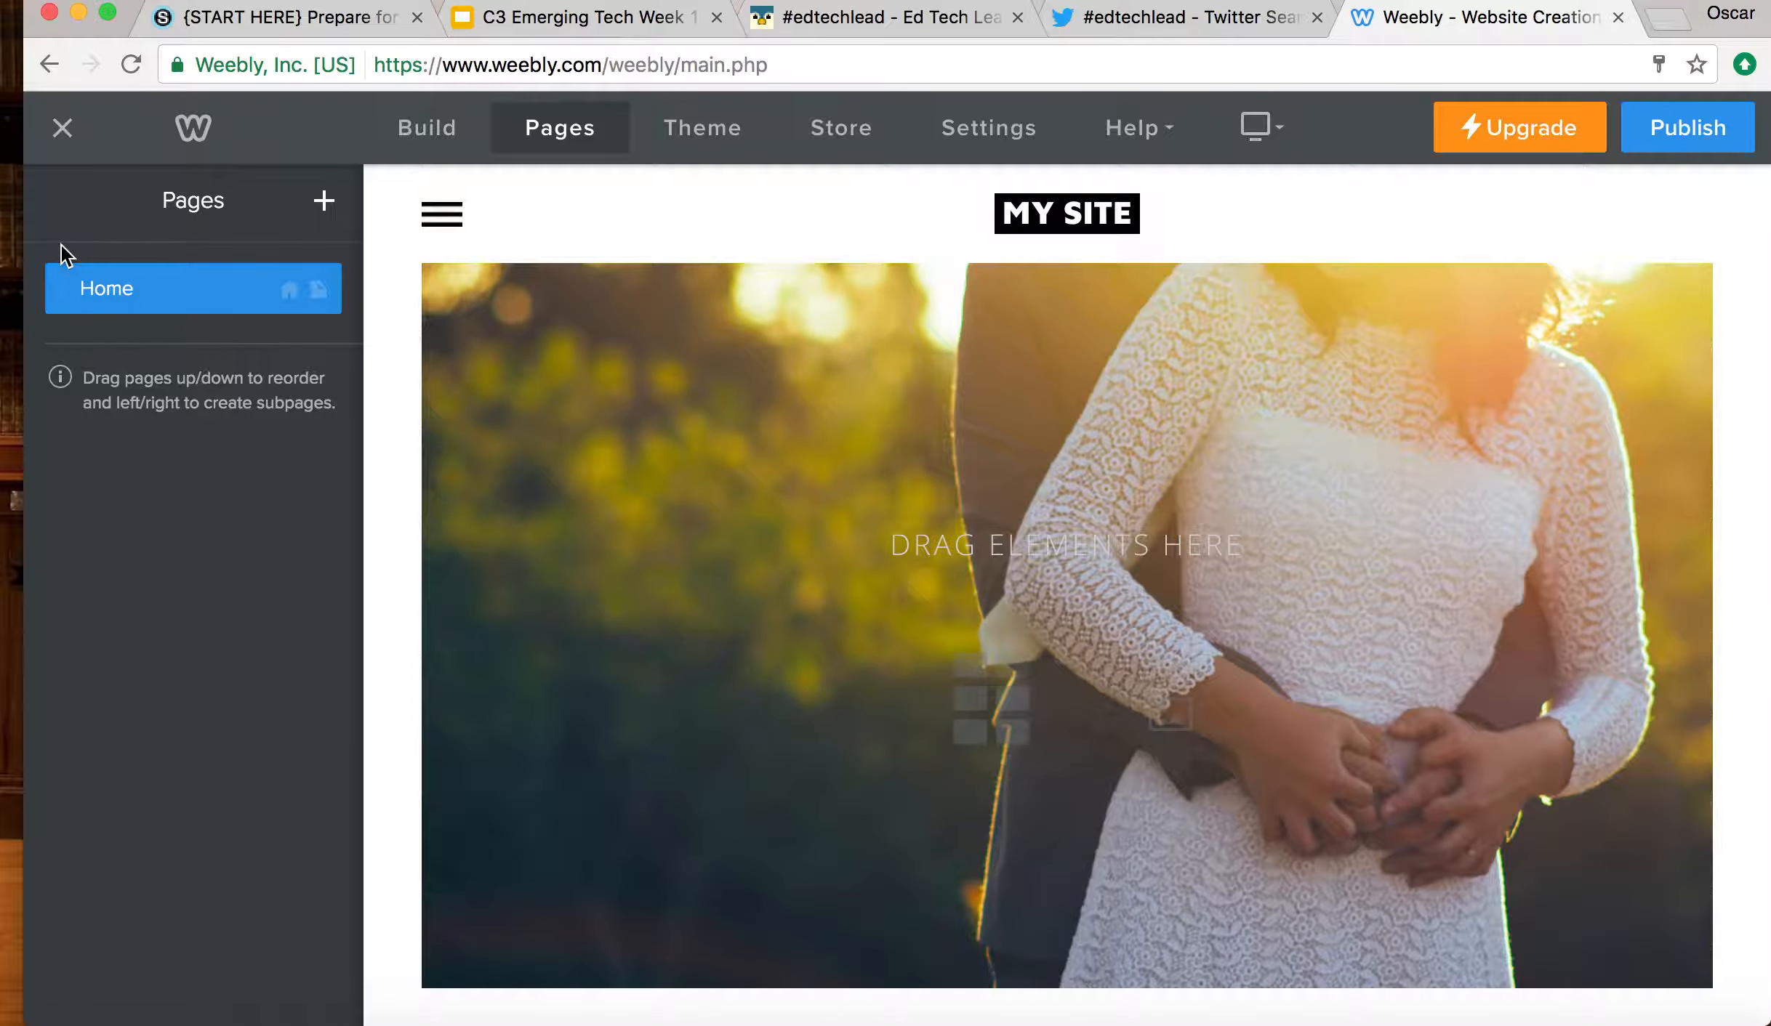
left_click(324, 203)
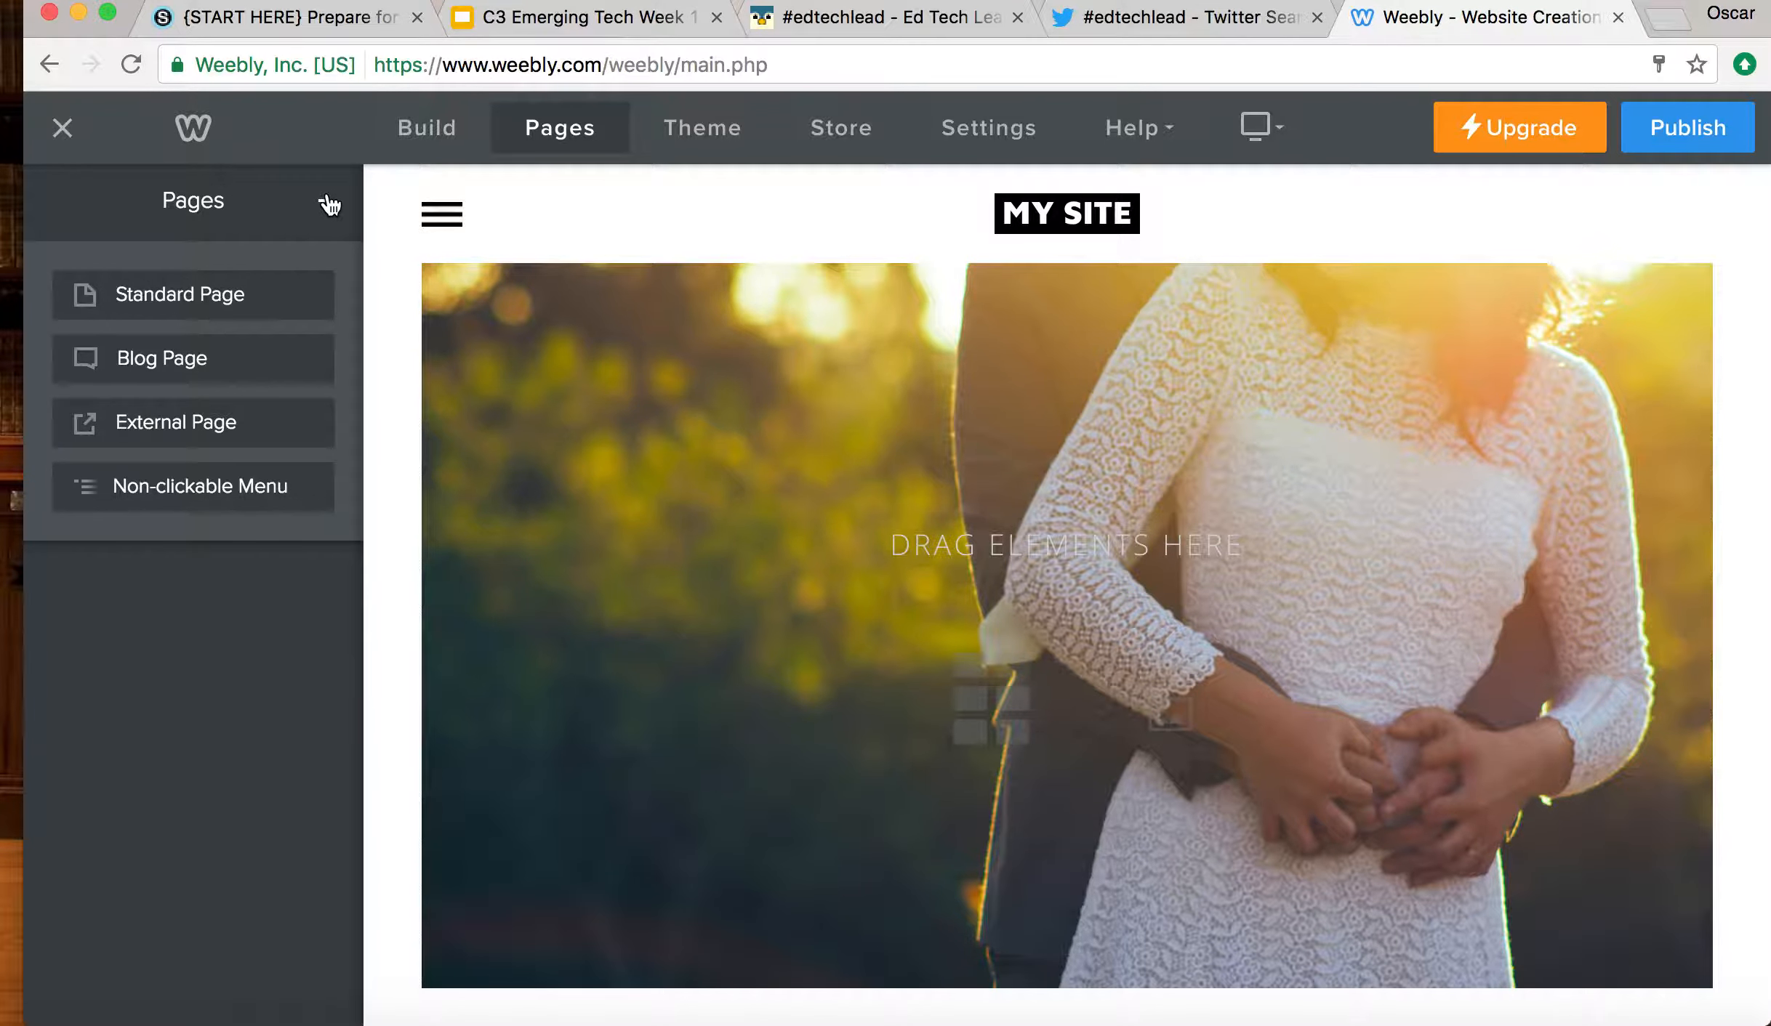
left_click(327, 203)
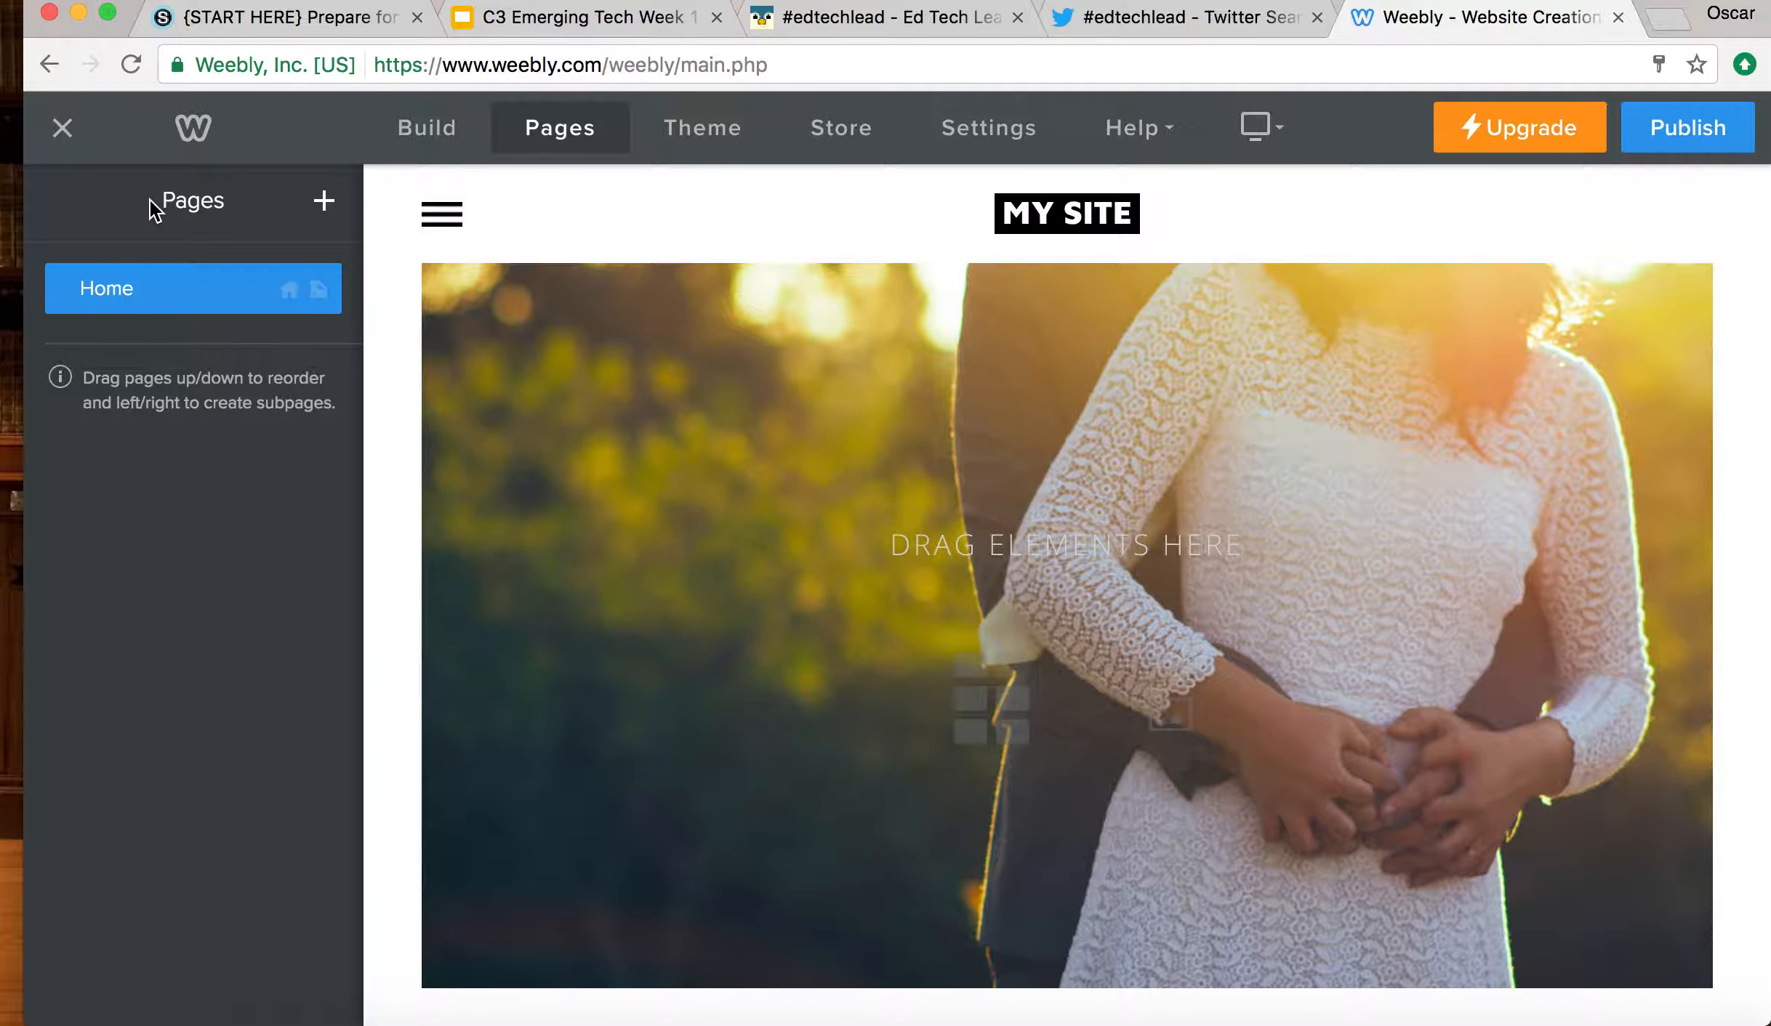
left_click_drag(150, 199, 229, 205)
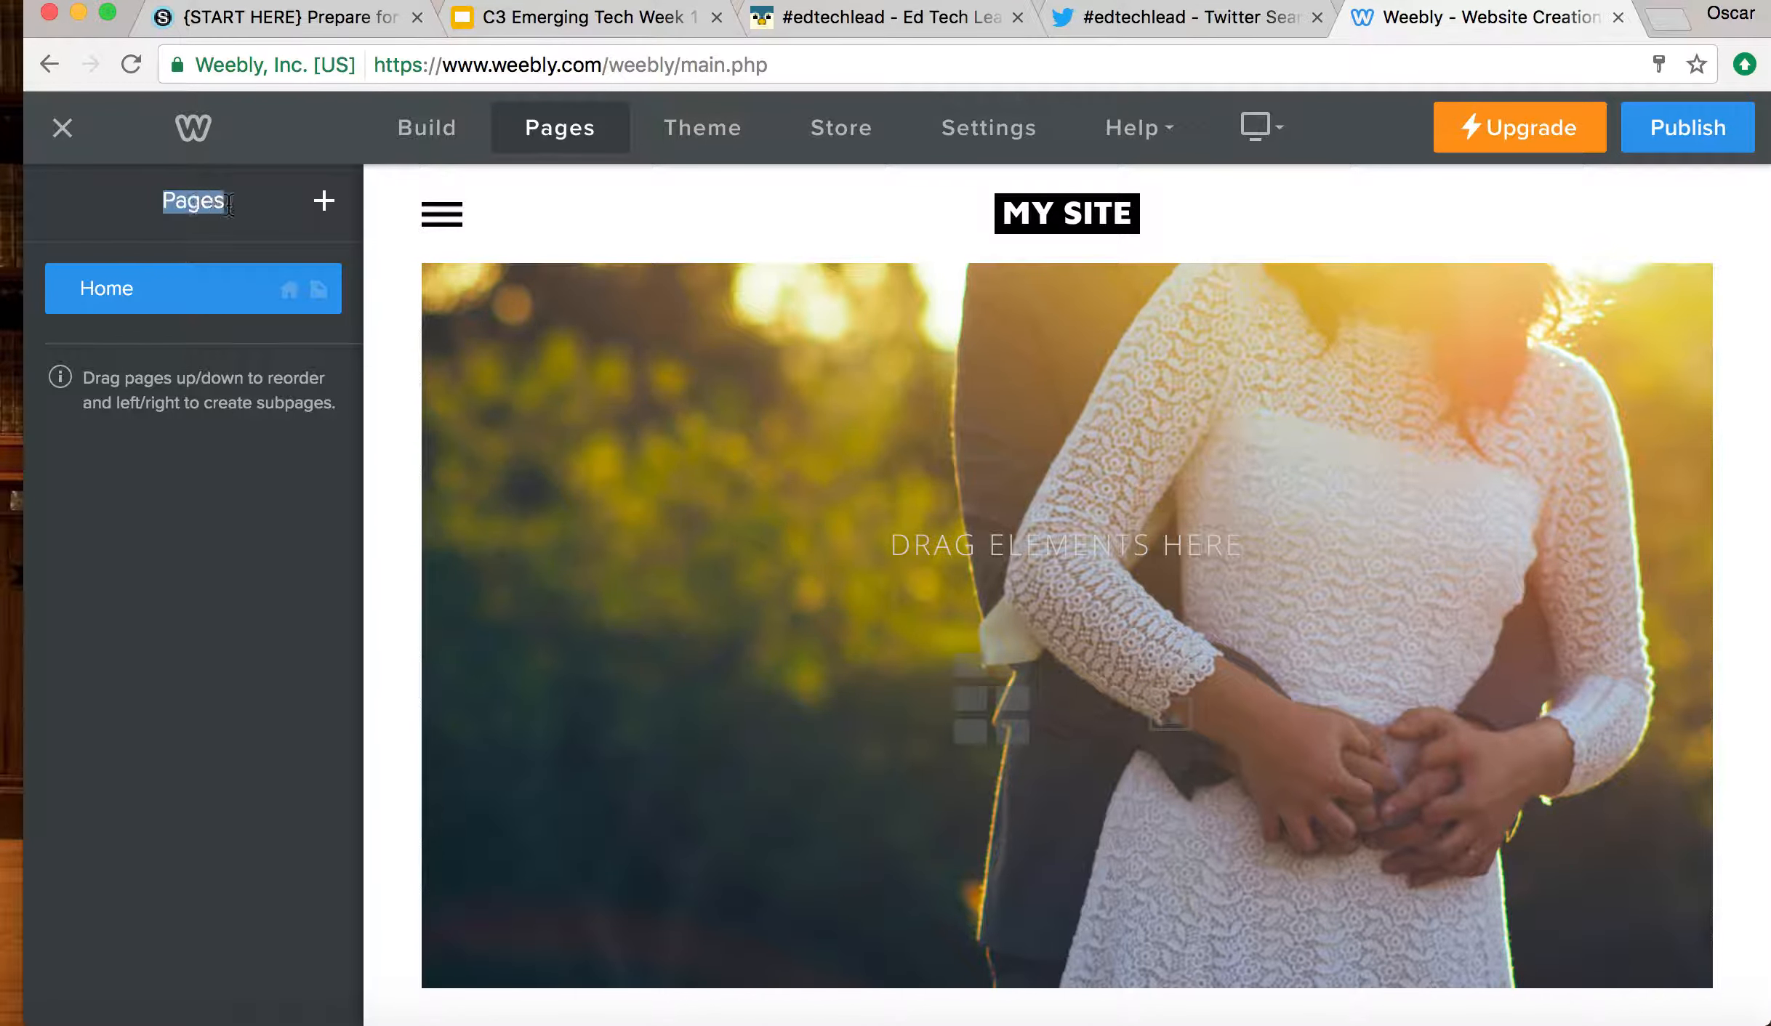
- Add a blog page named Ed Tech Blog and check it in the site's navigation menu
left_click(321, 209)
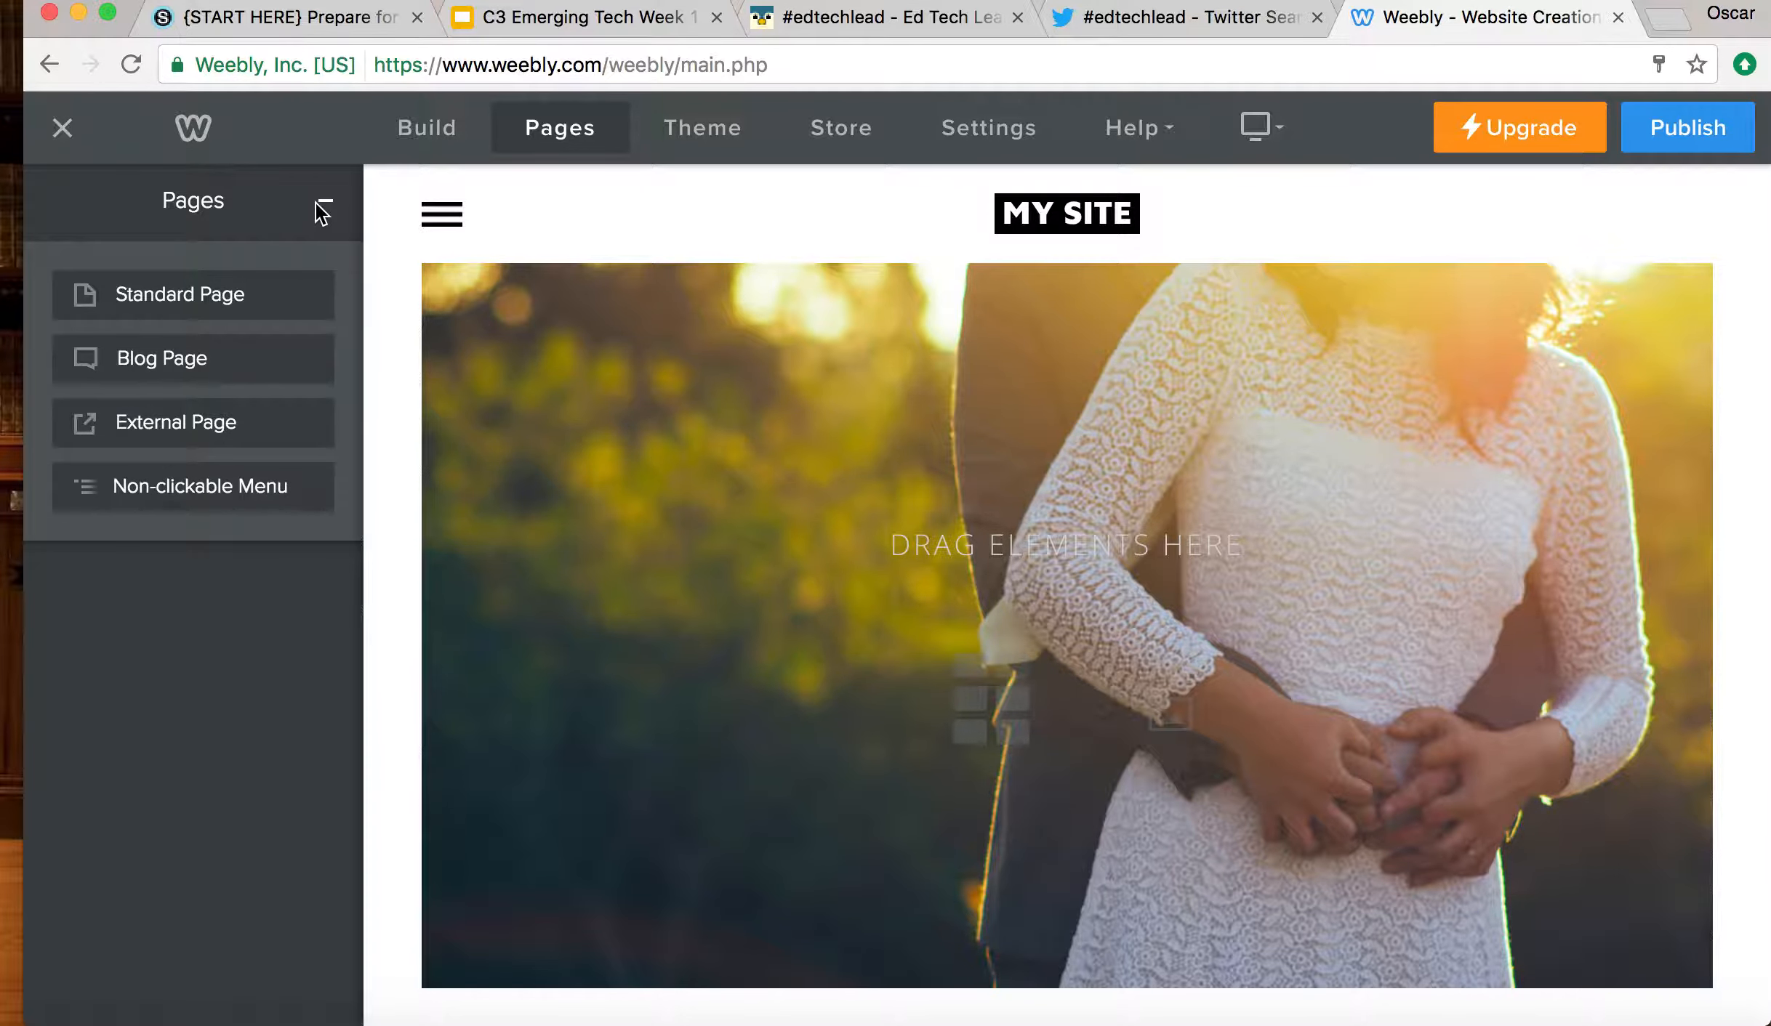
left_click(261, 359)
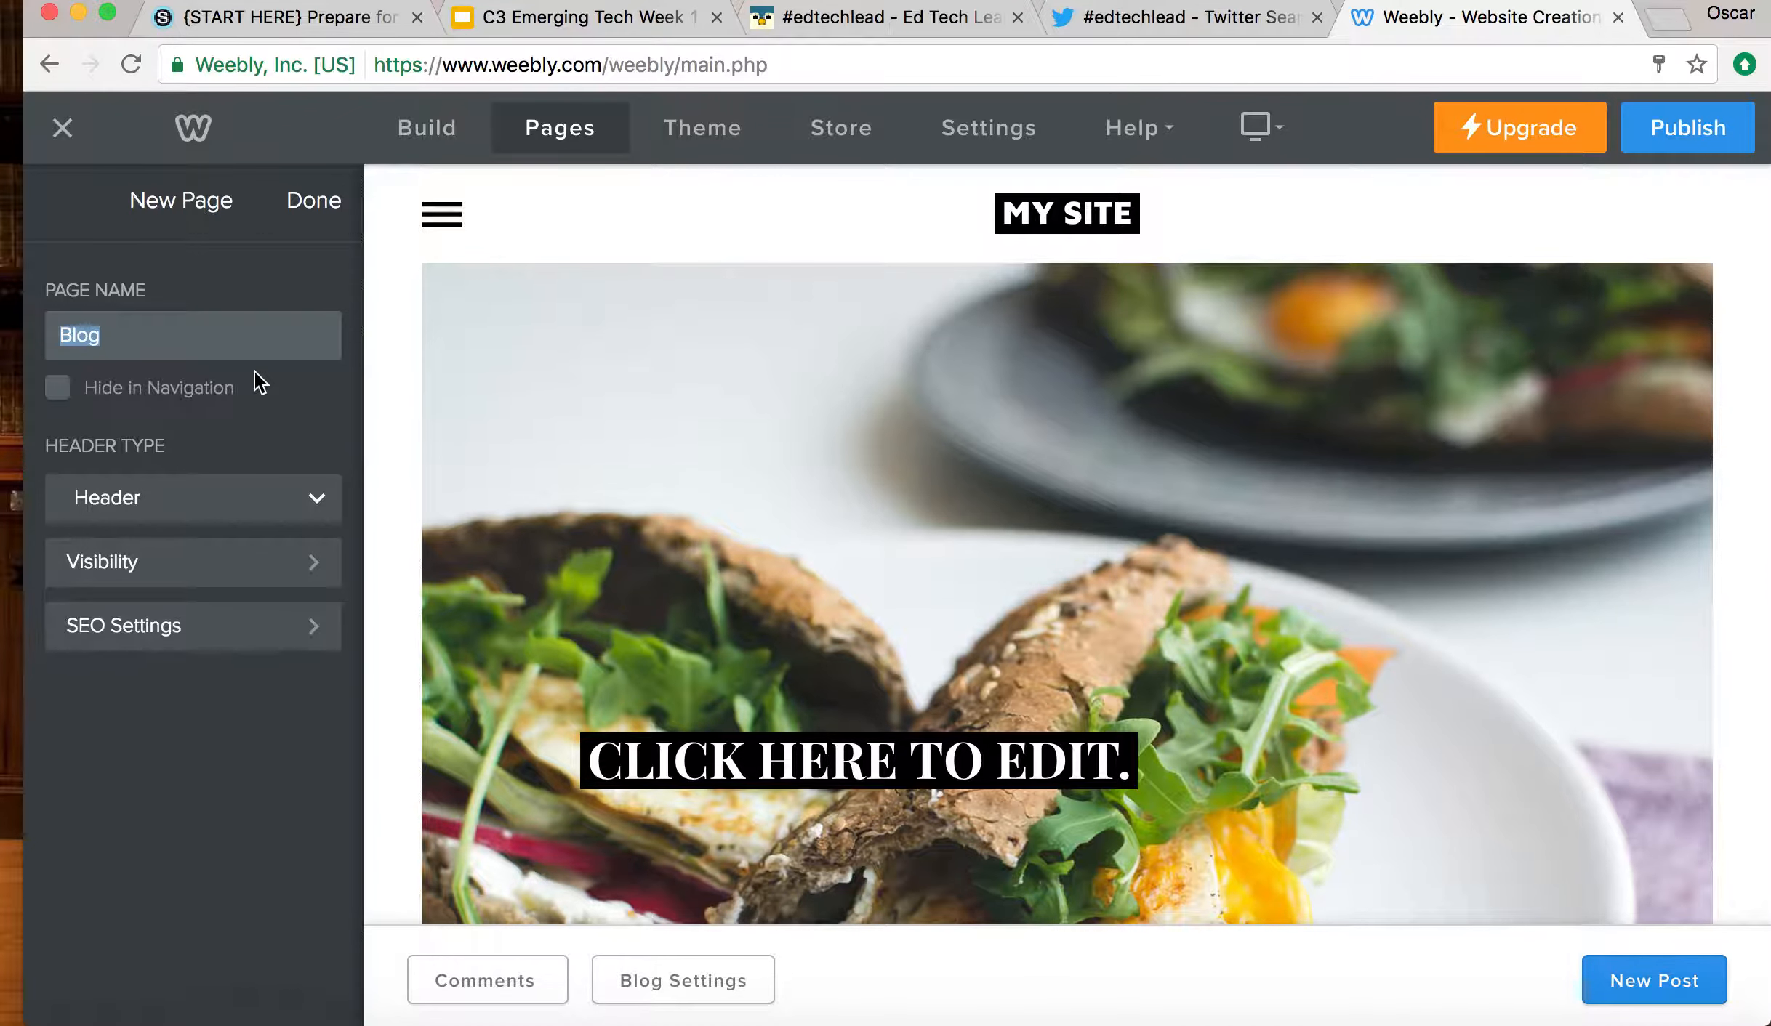
type("Ed Tech Blog")
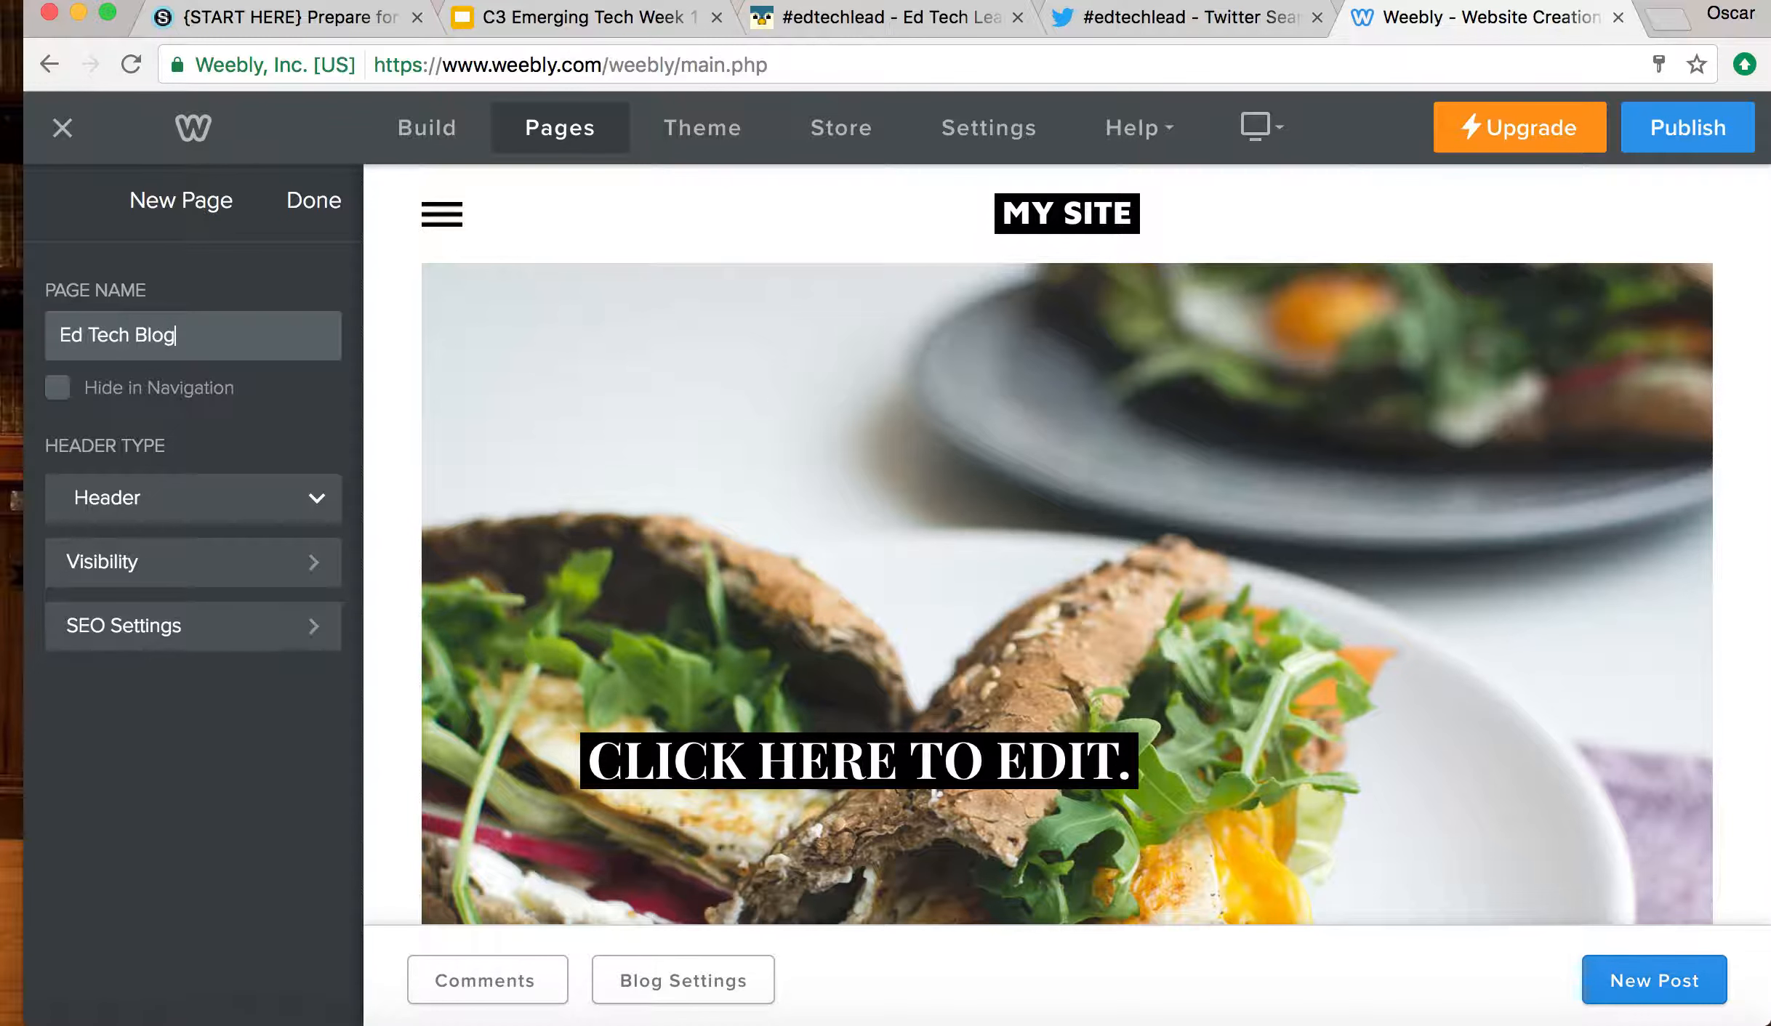
left_click(293, 201)
left_click(450, 226)
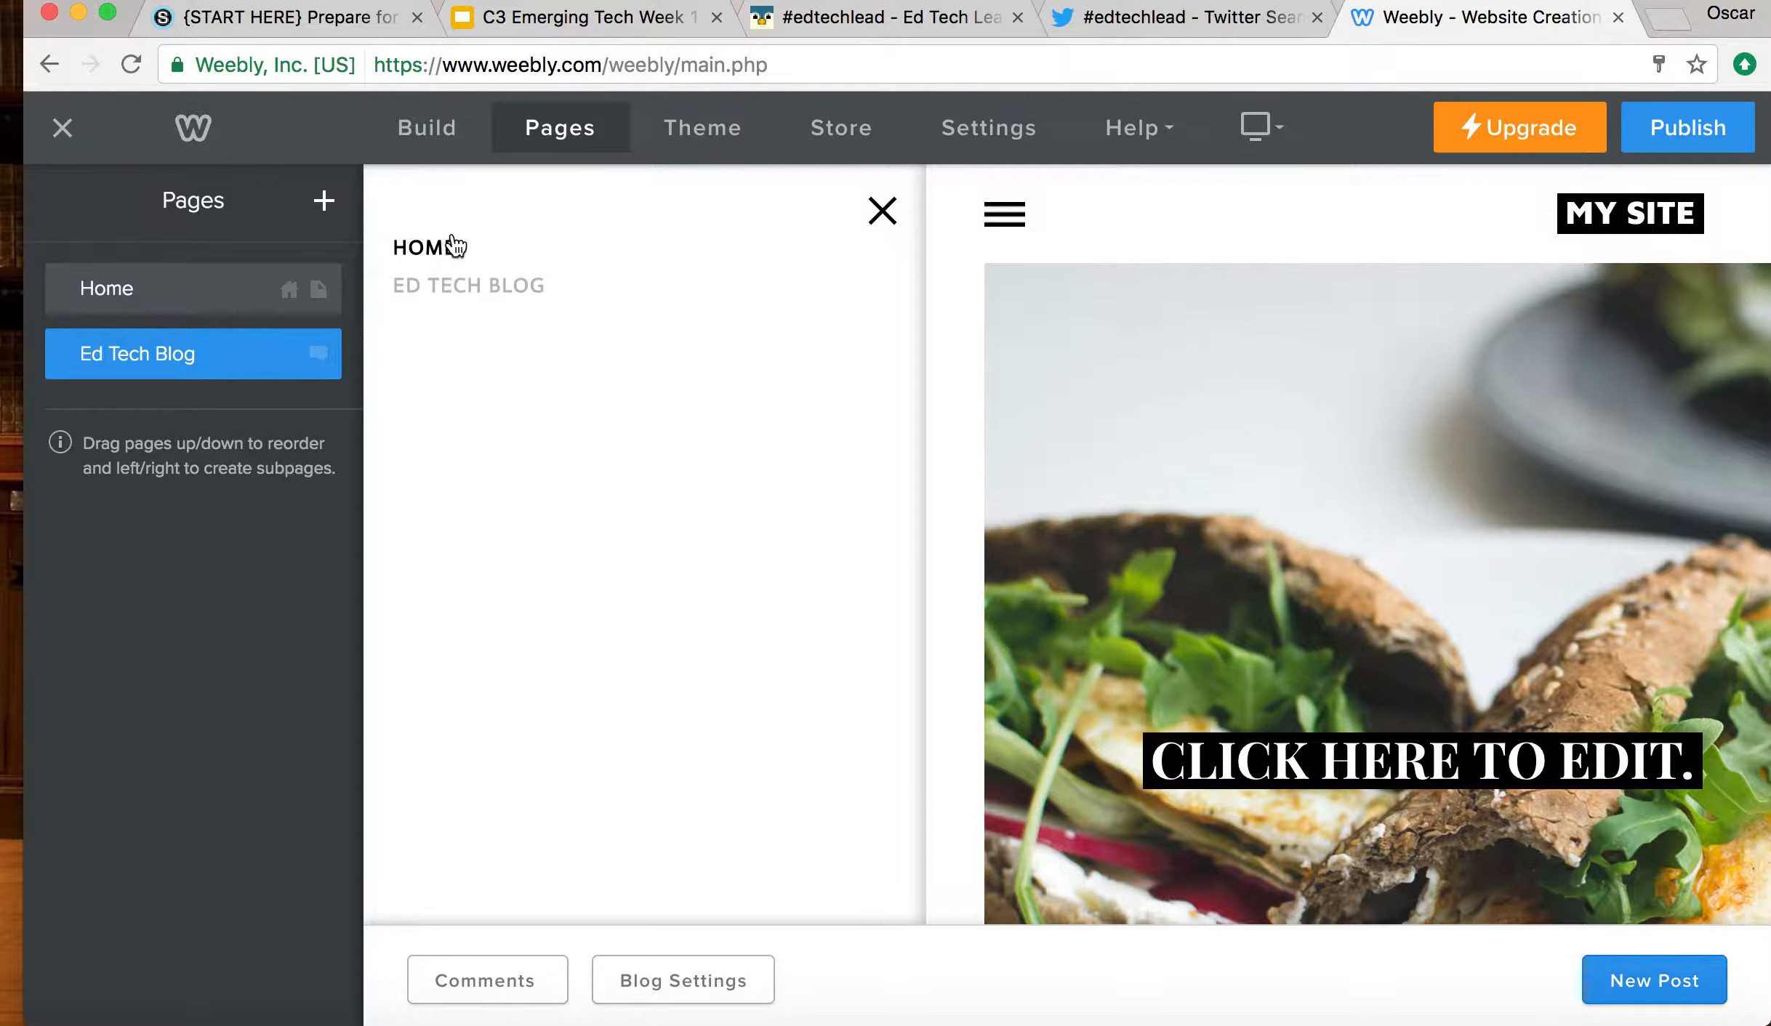
left_click(460, 294)
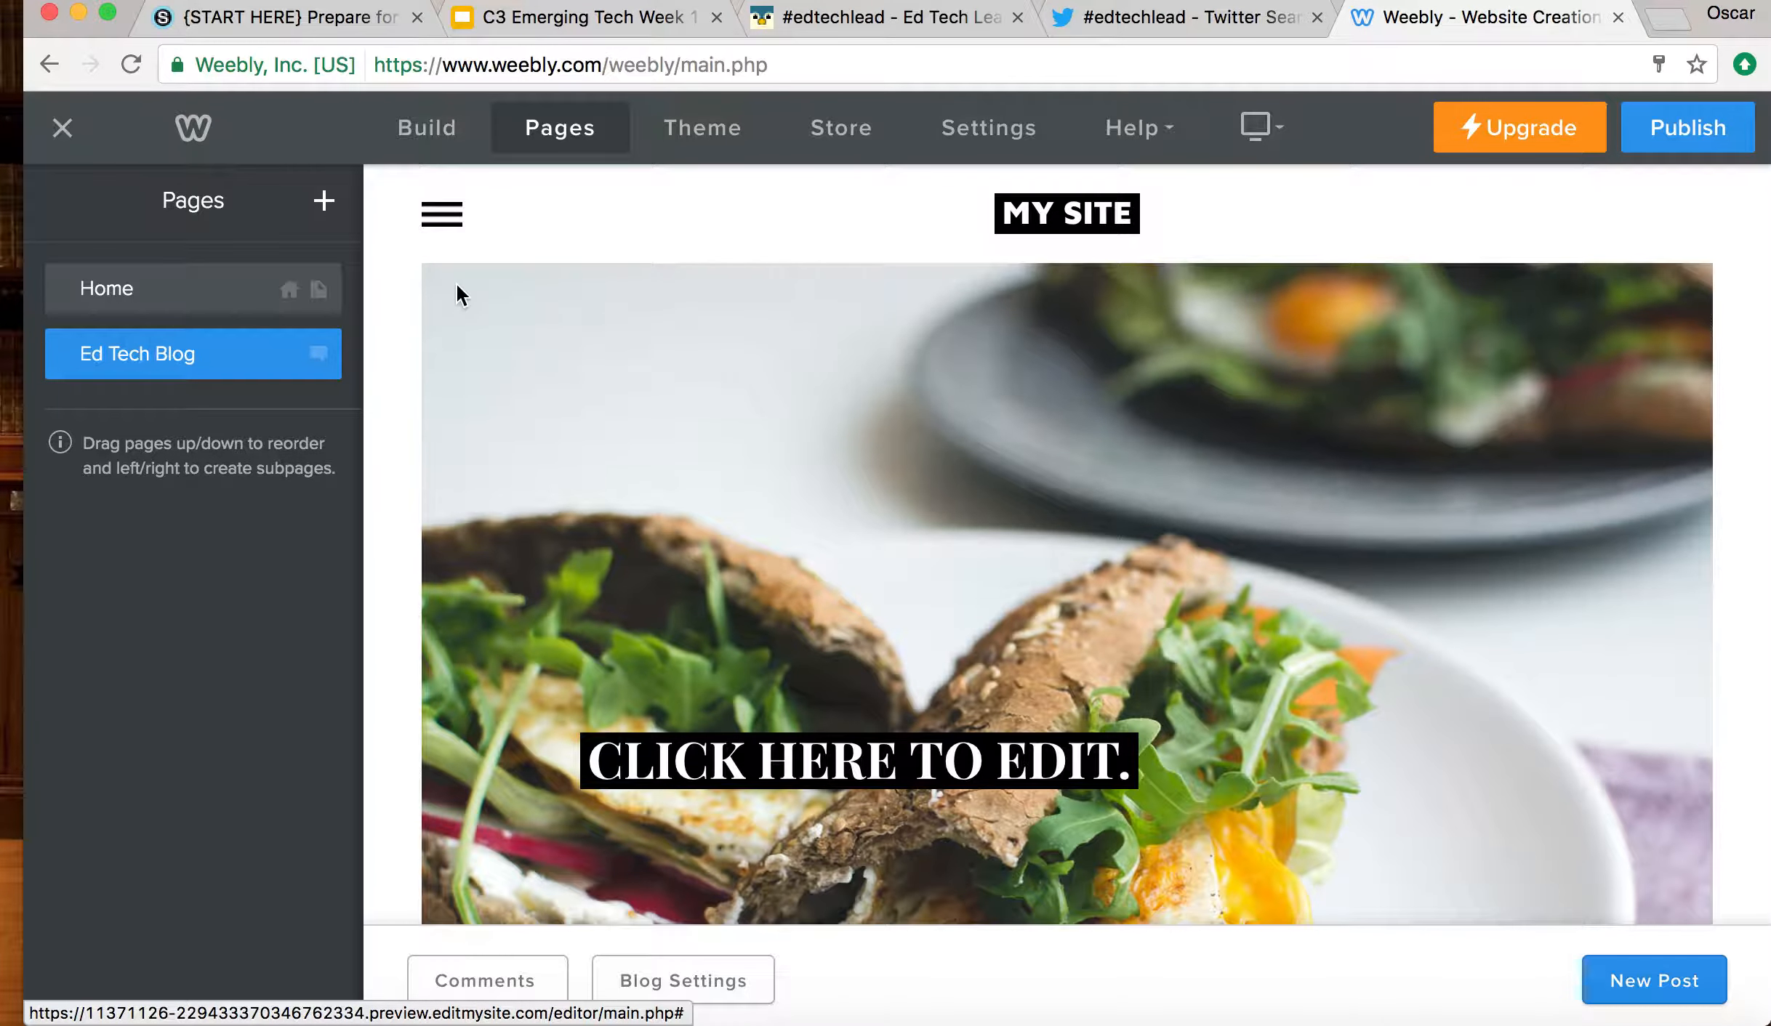
- Replace the placeholder title on the Ed Tech Blog page's header image with "ED TECH BLOG"
scroll(792, 341, "down", 3)
scroll(792, 341, "up", 2)
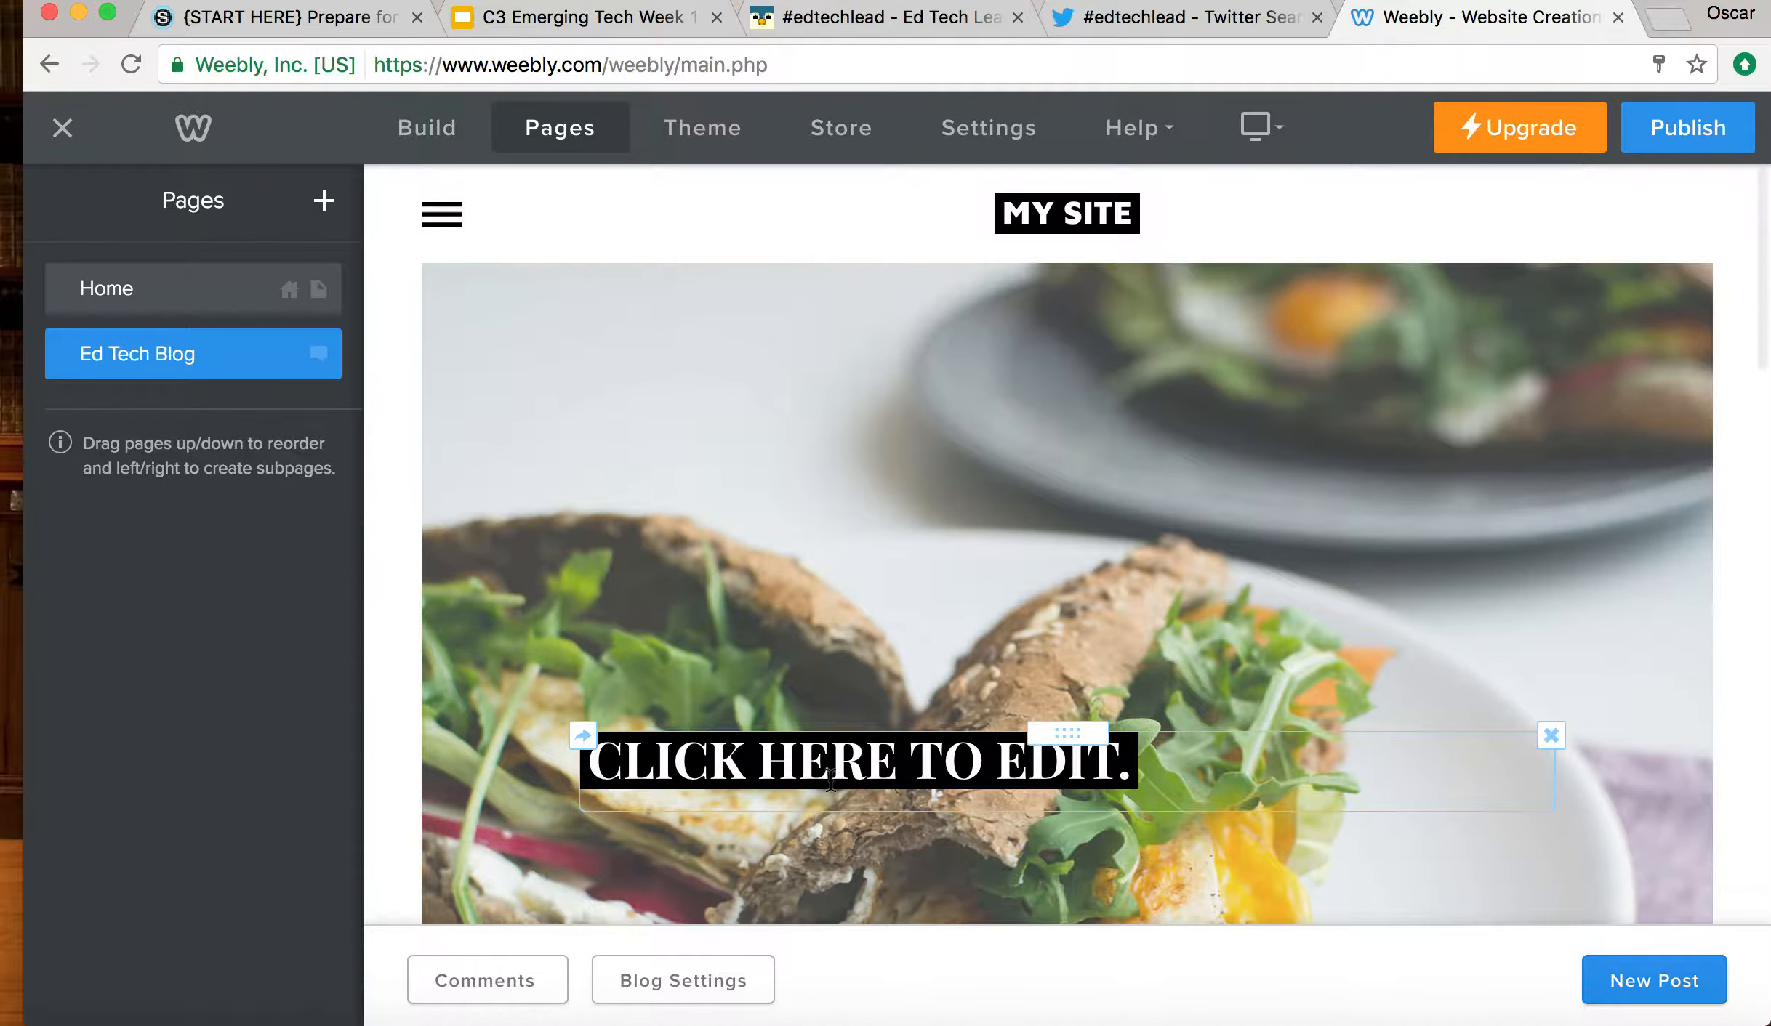
left_click(830, 767)
type("ED")
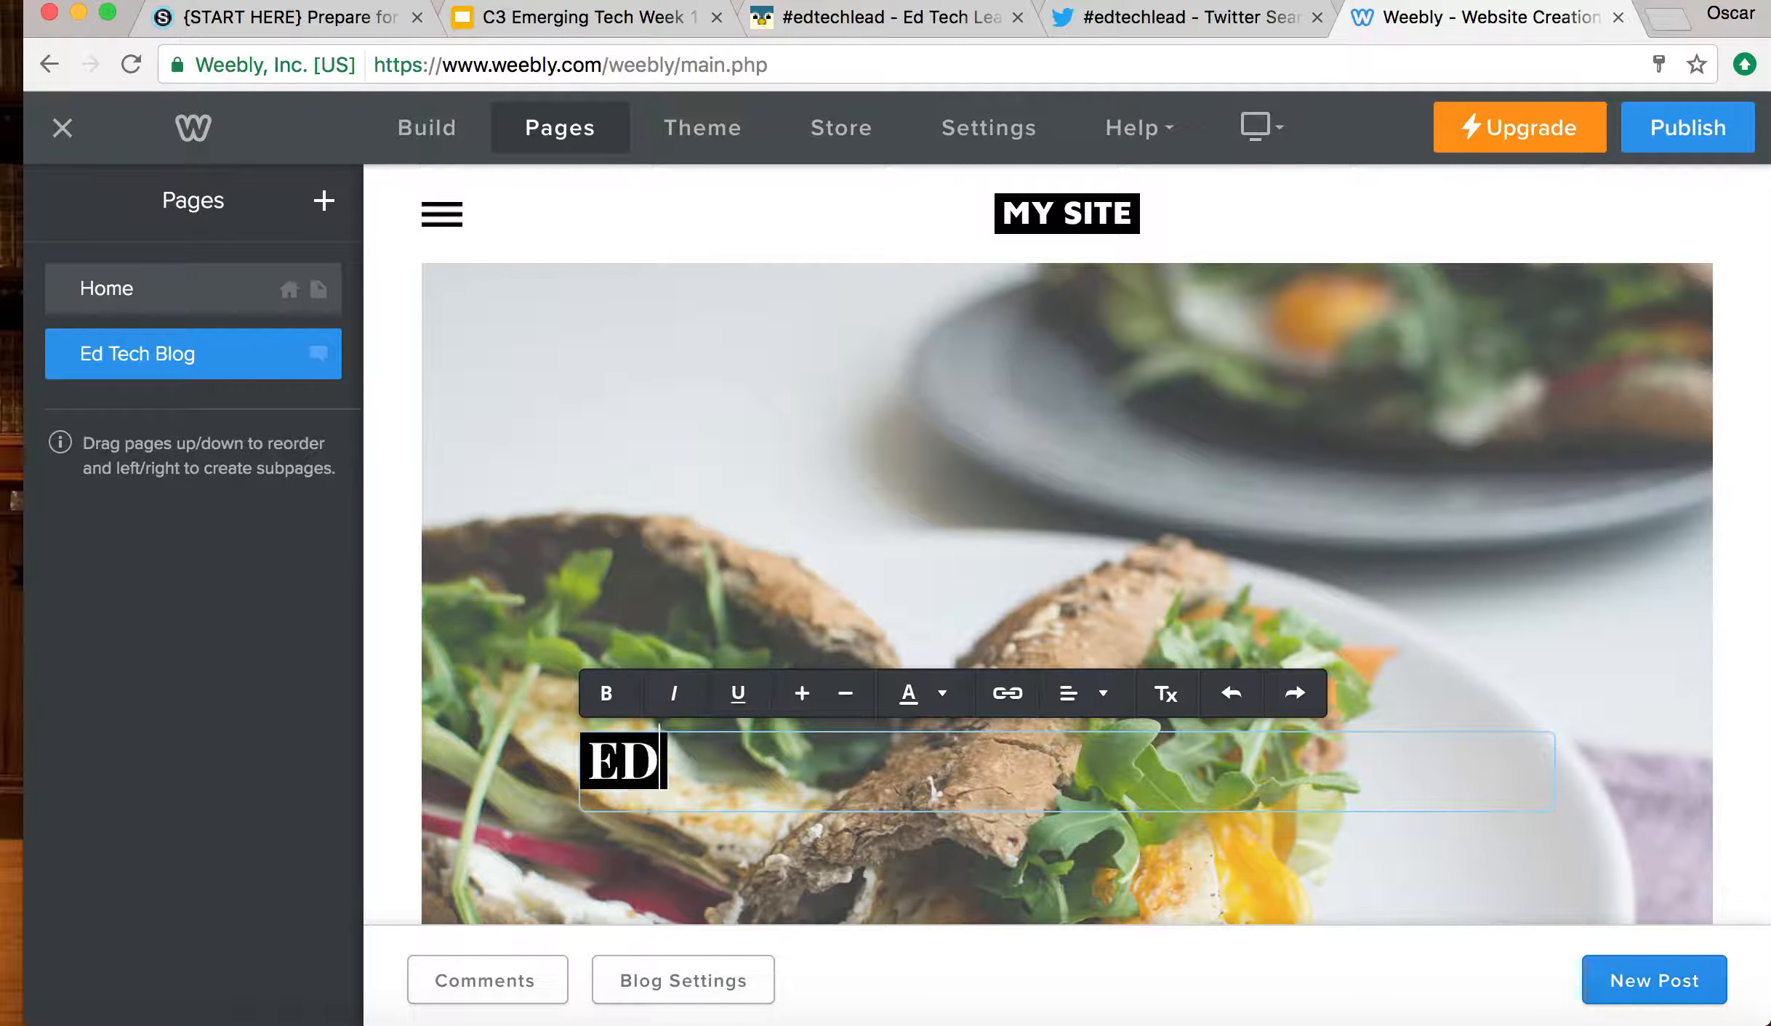
type(" TECH BLOG")
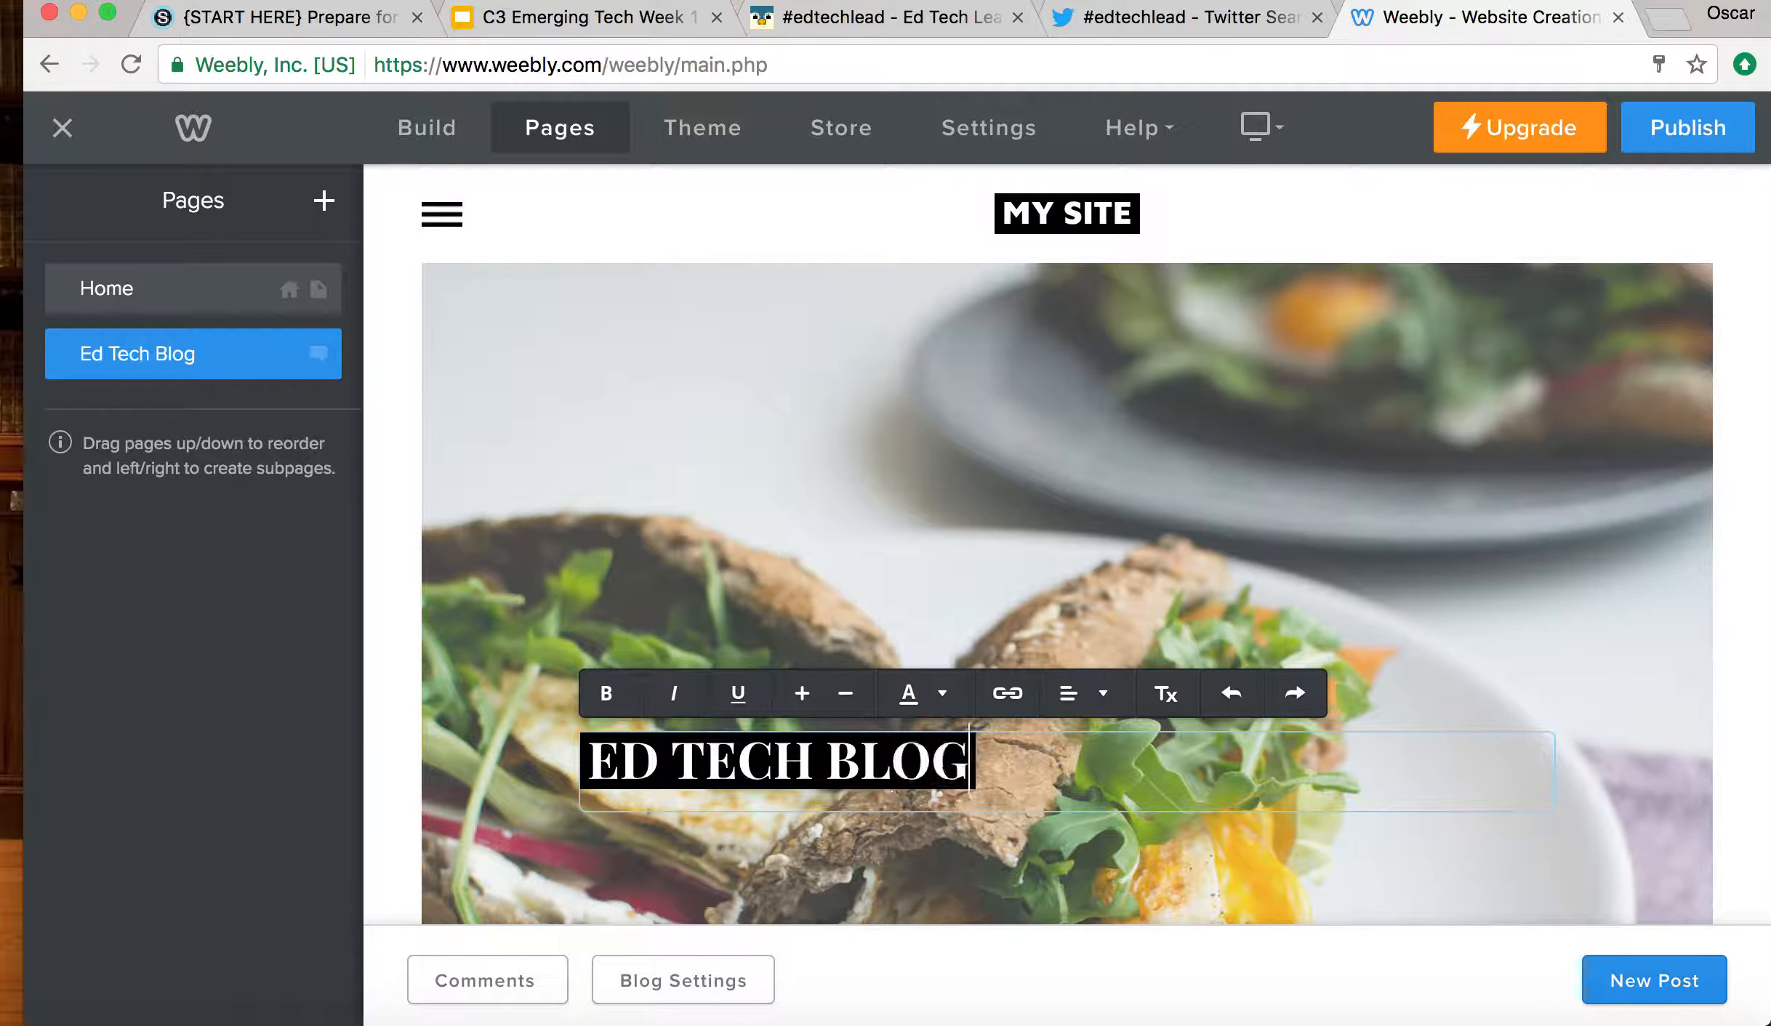
left_click(1274, 254)
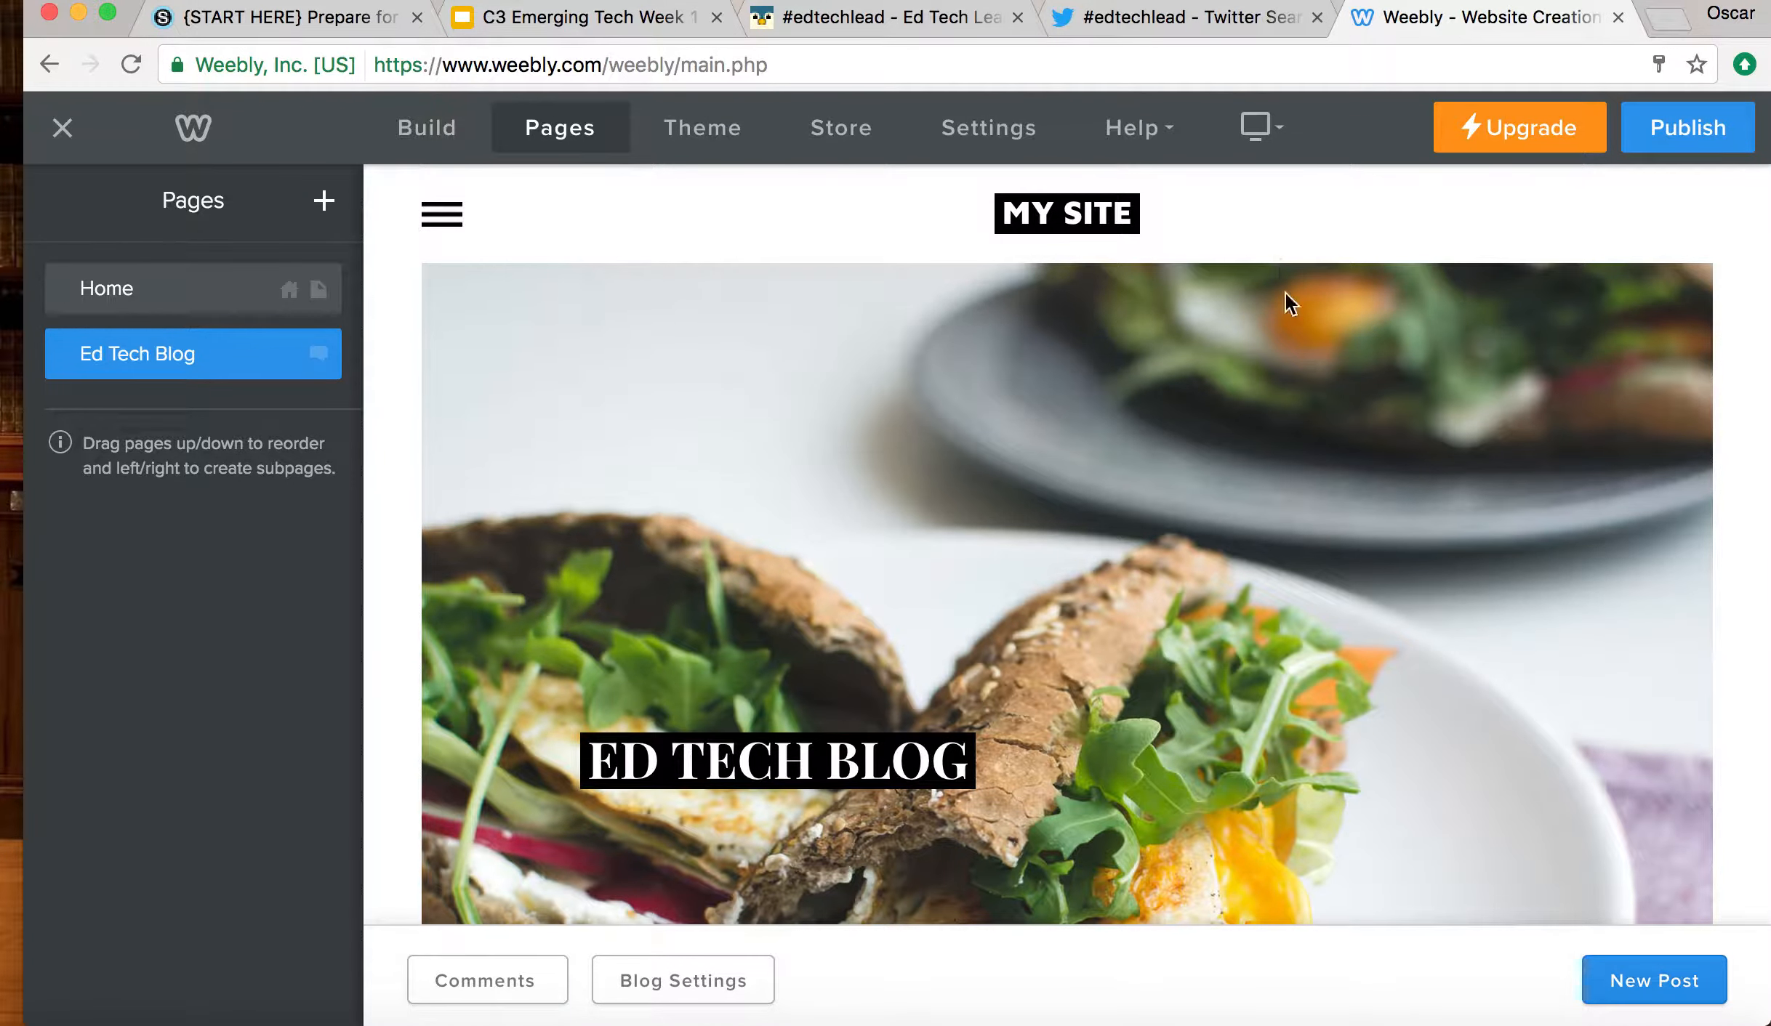
- Look through the Ed Tech Blog page's layout from the header image down to the categories and RSS feed
scroll(1399, 796, "down", 3)
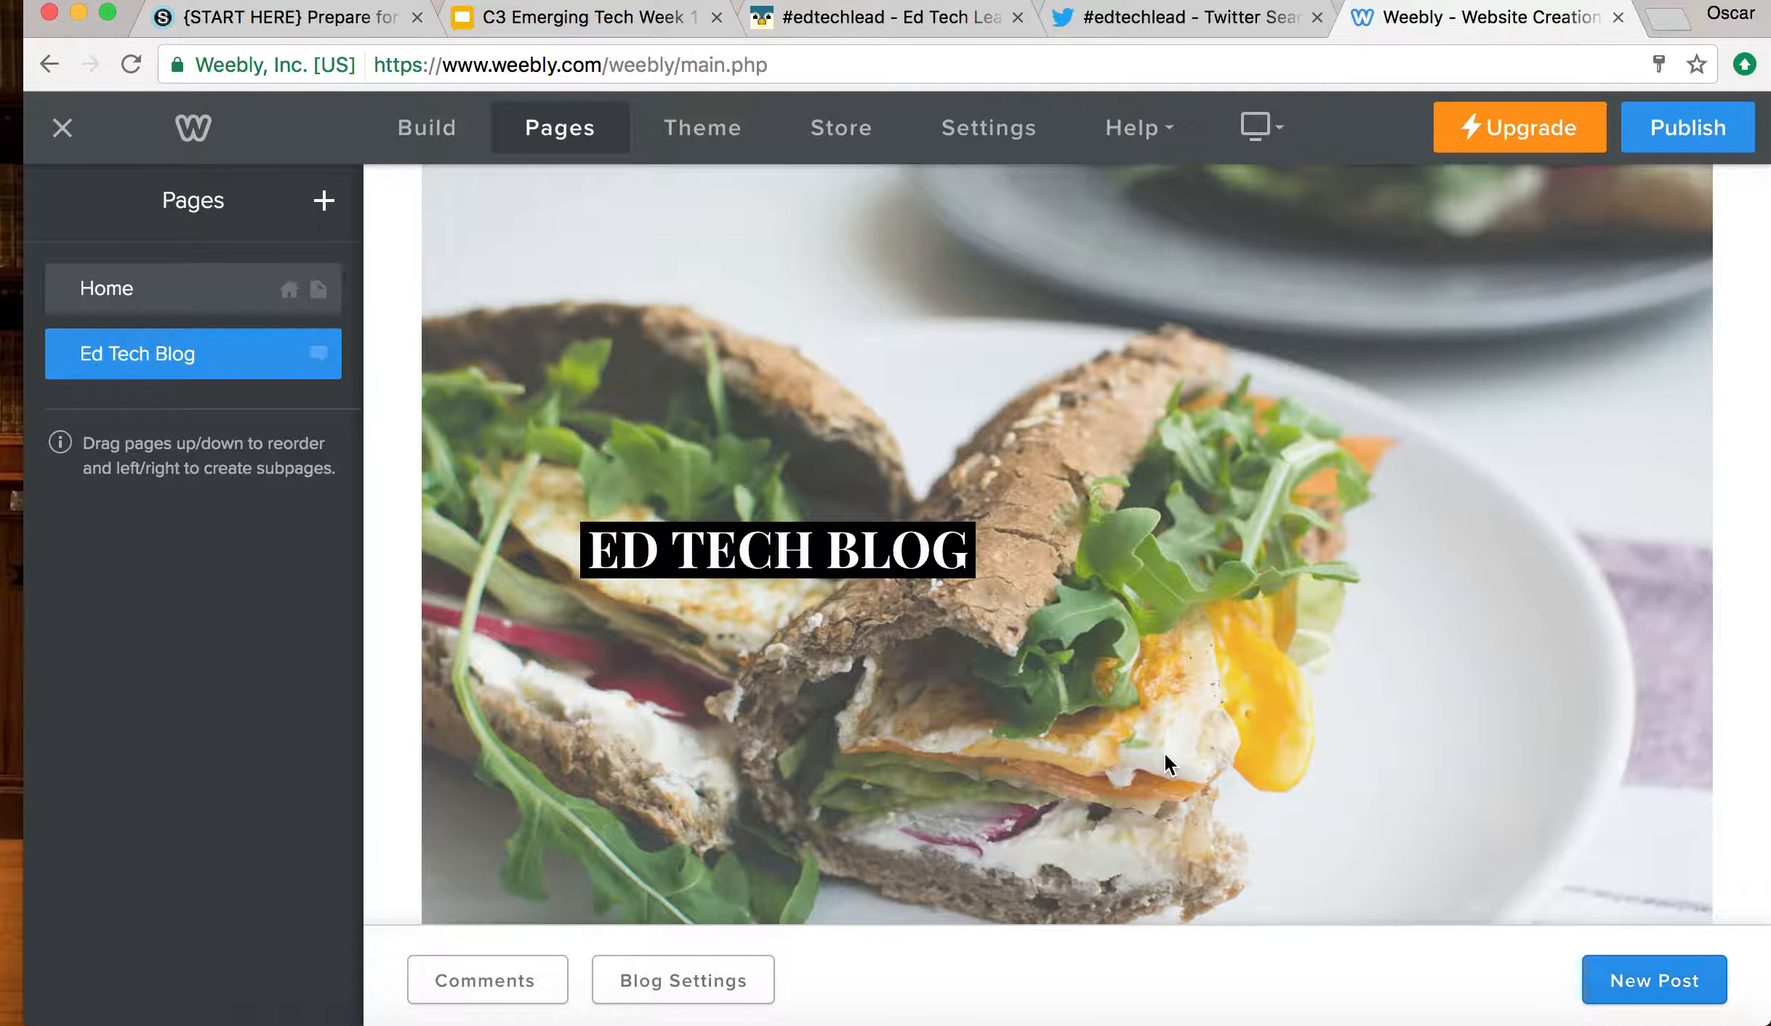
scroll(1163, 751, "down", 7)
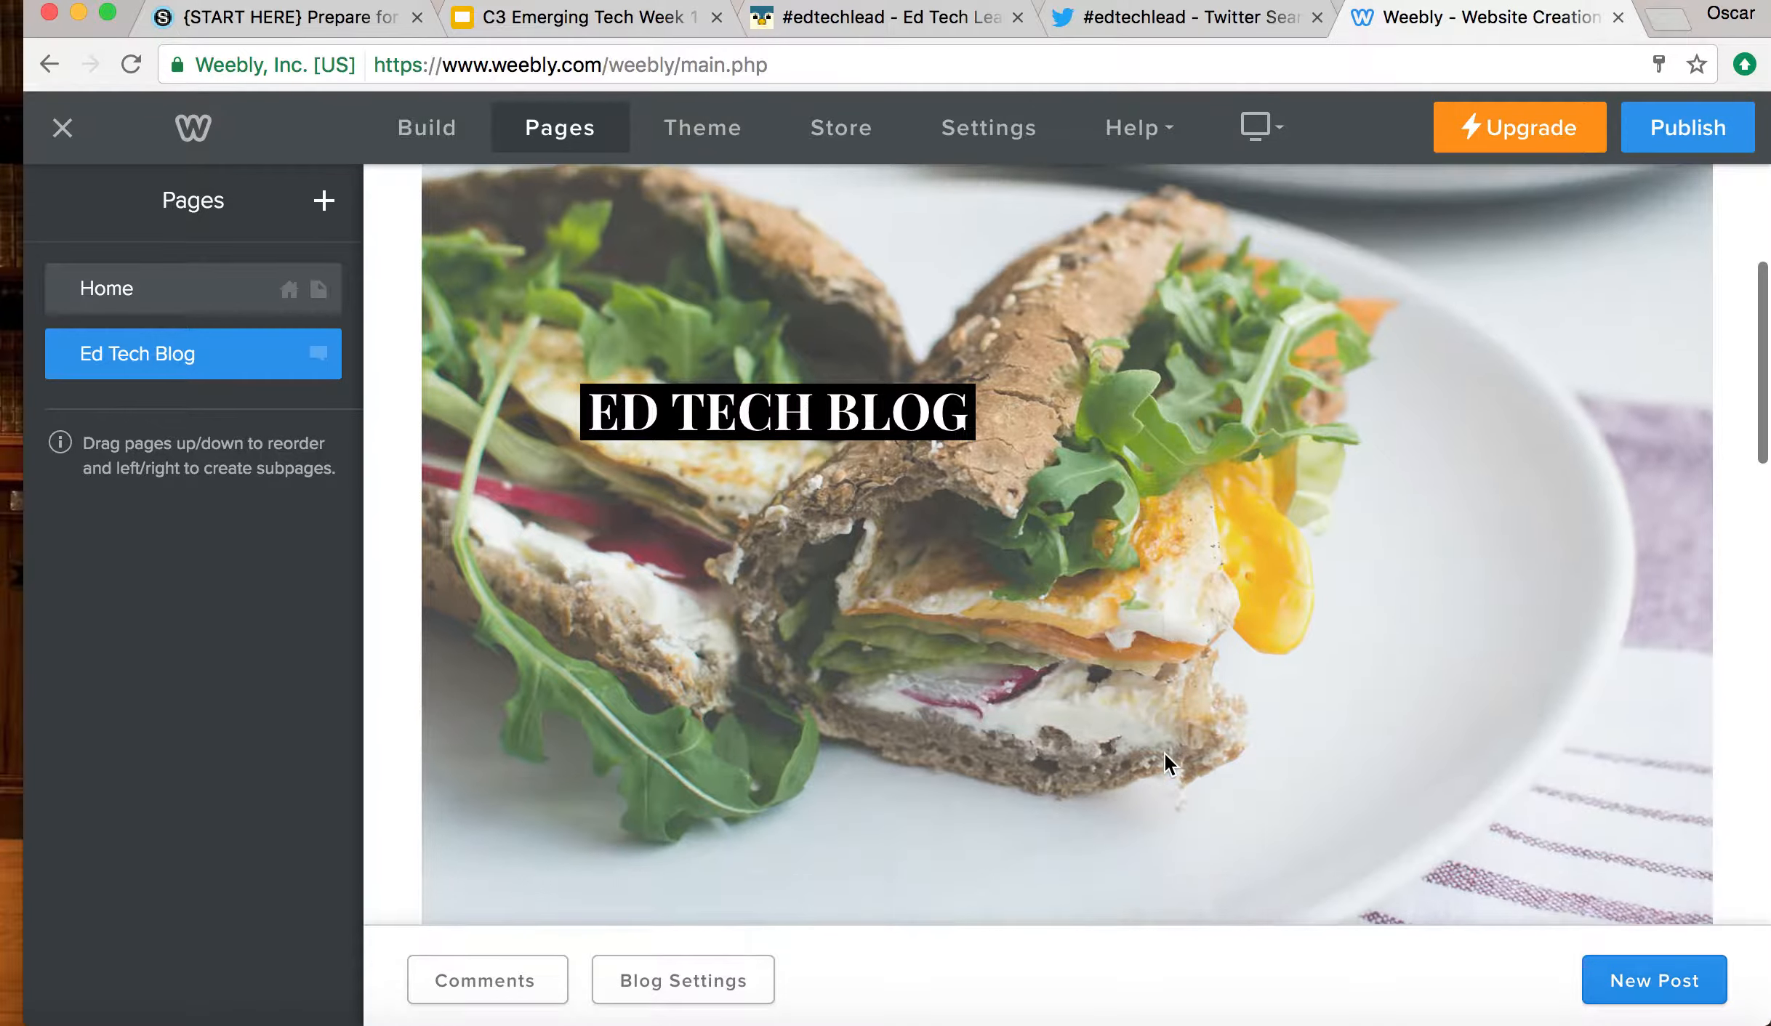
scroll(1166, 755, "down", 15)
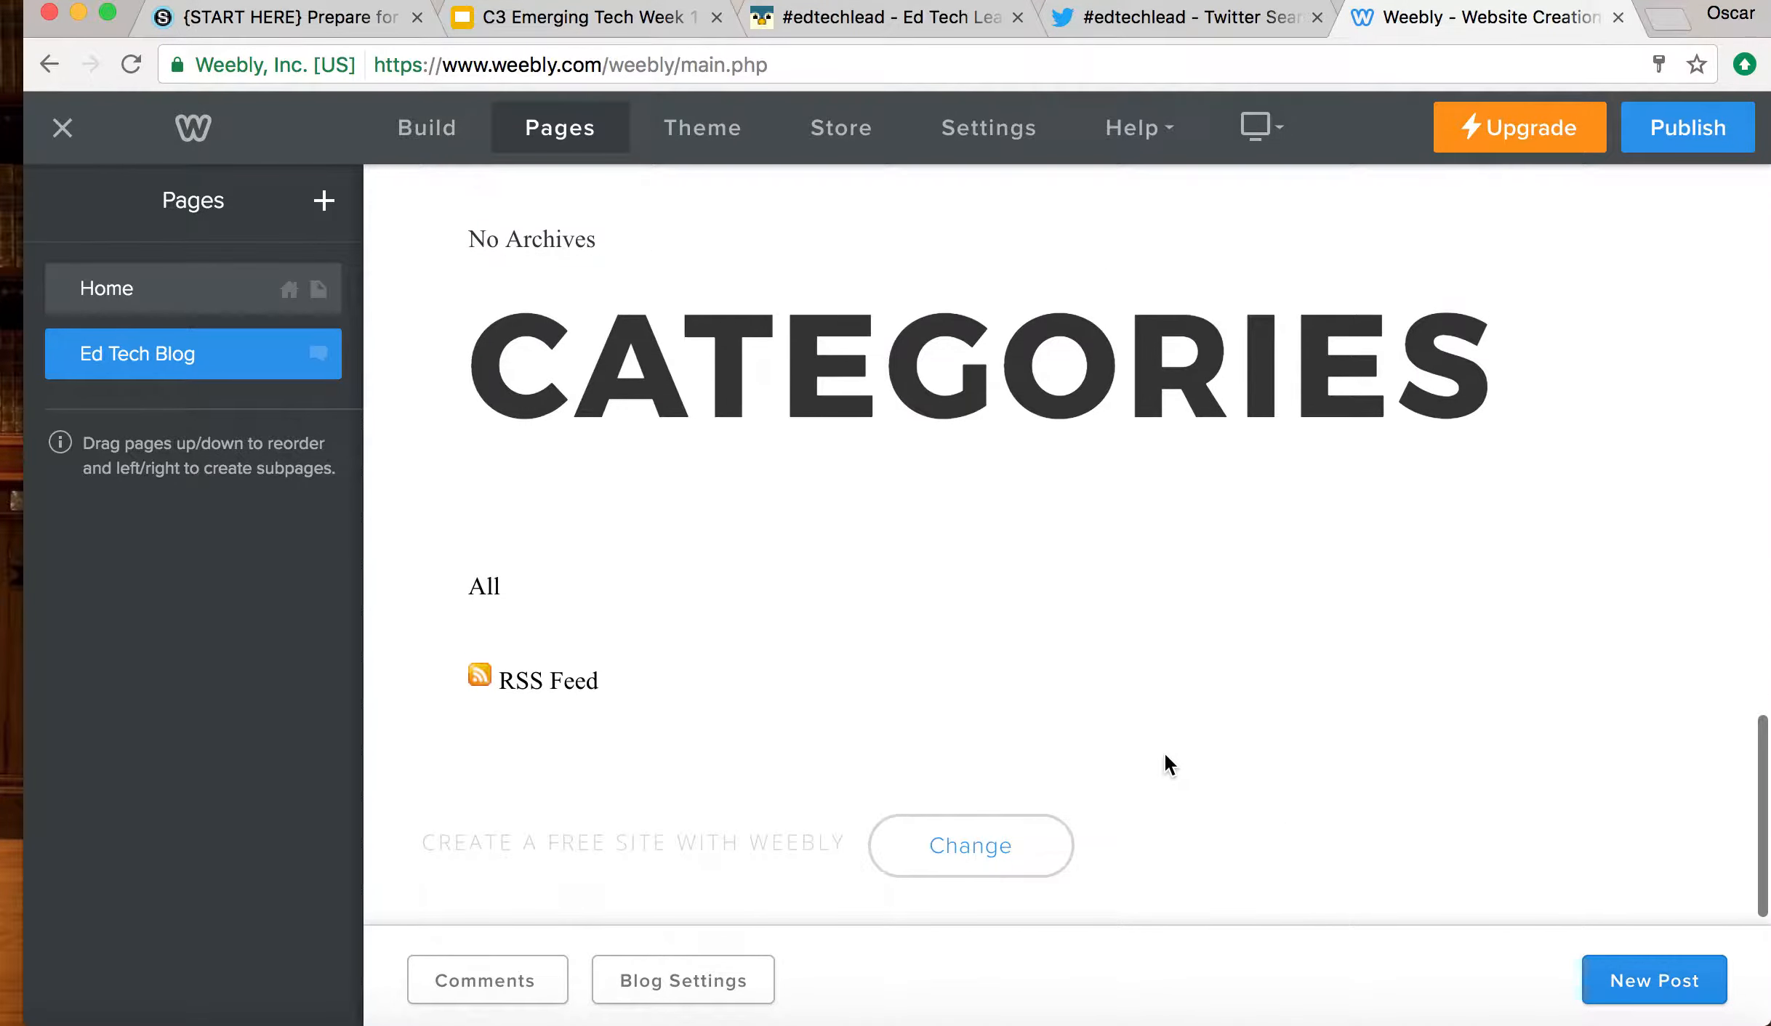
scroll(1164, 756, "up", 20)
scroll(1164, 756, "down", 6)
scroll(1164, 751, "down", 14)
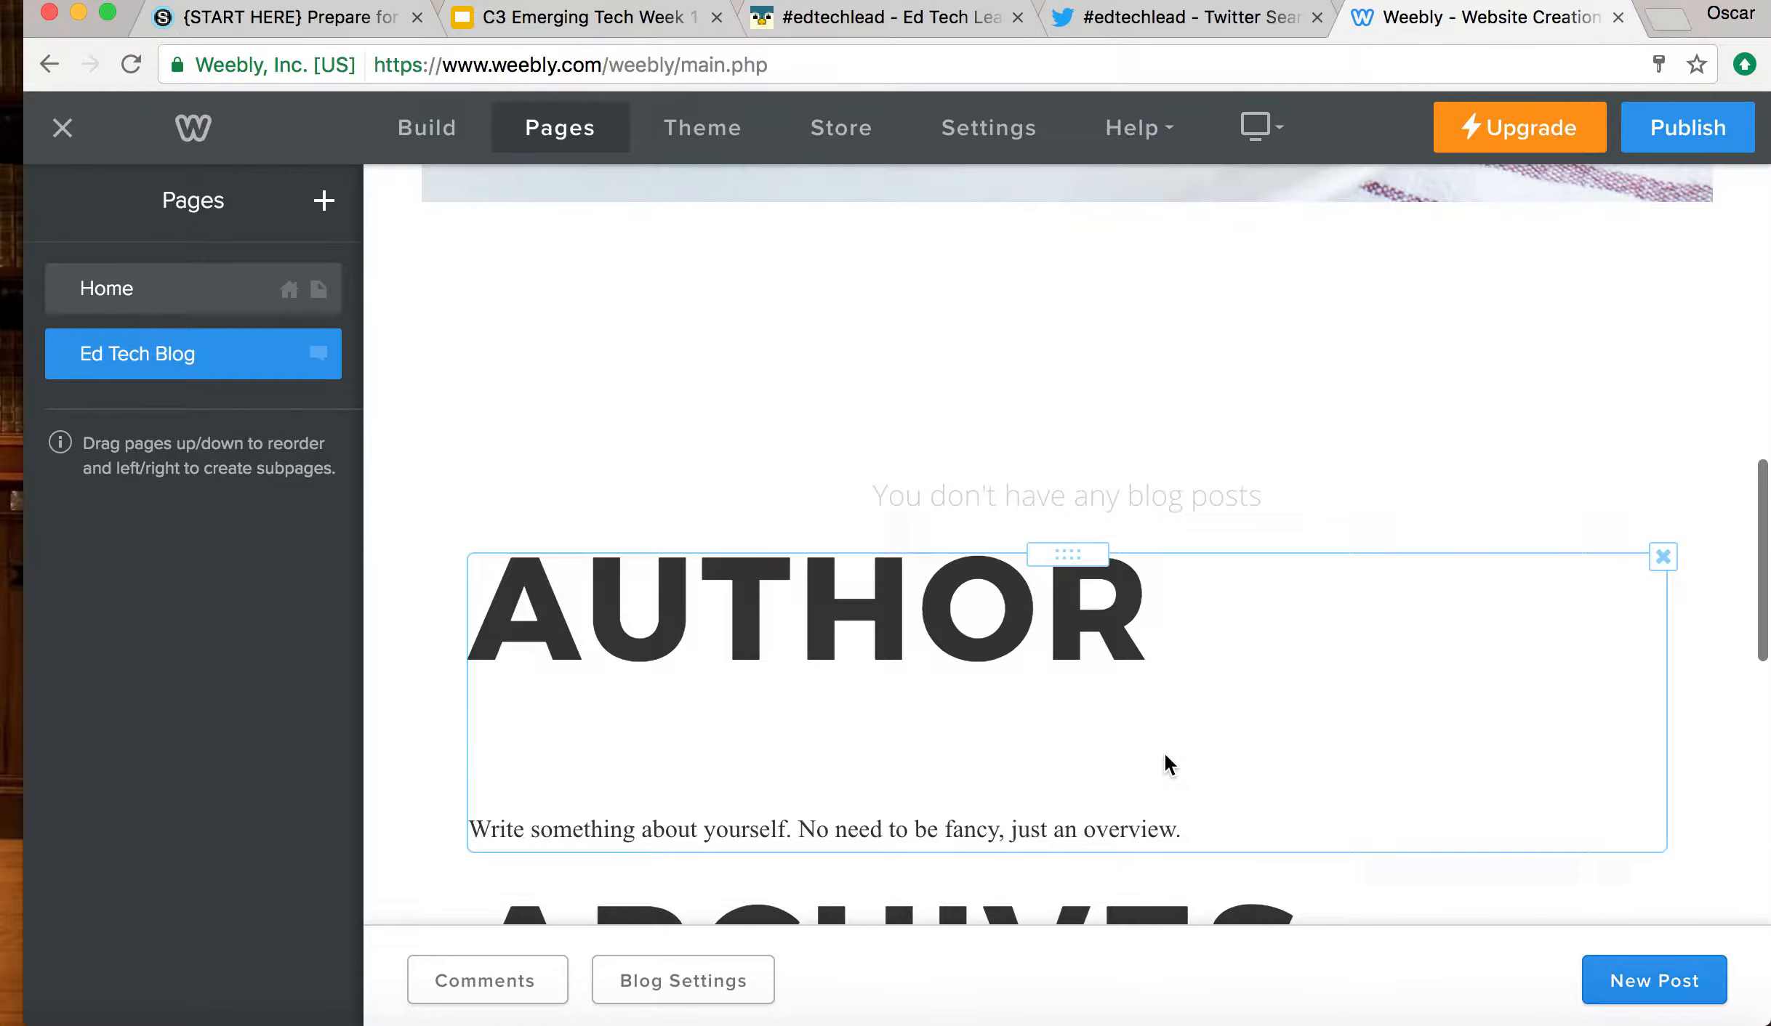
scroll(1164, 751, "up", 20)
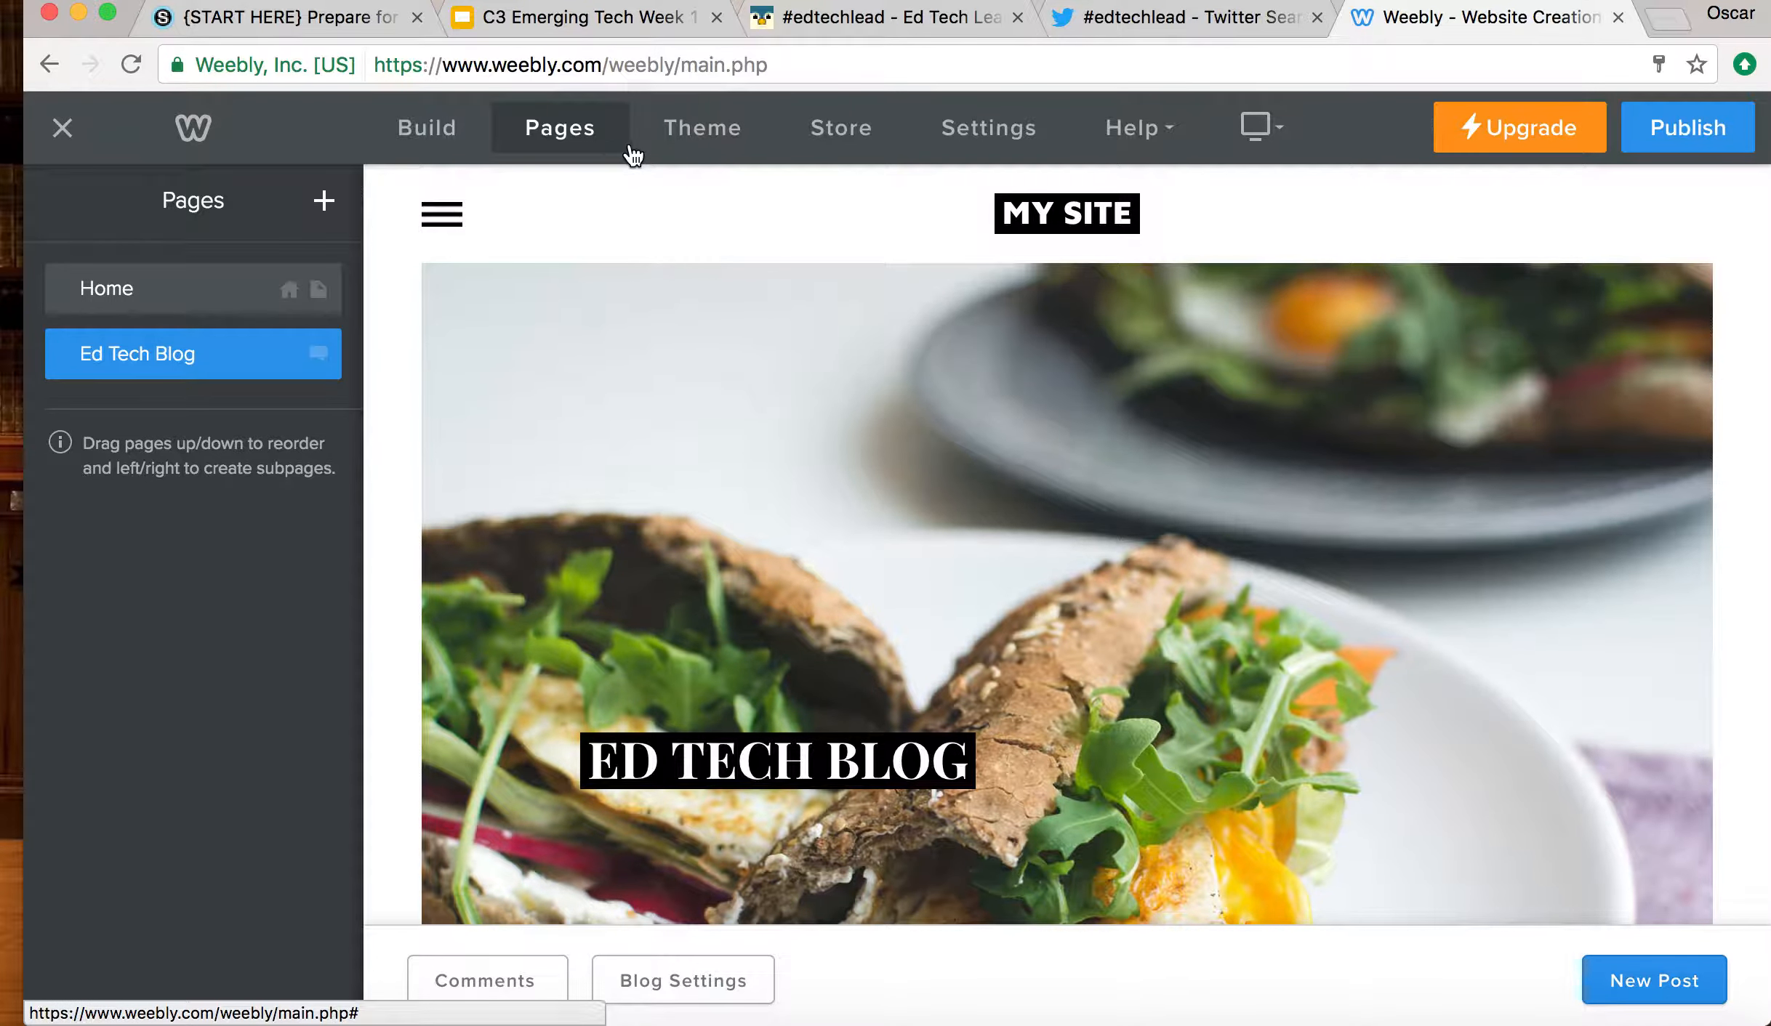
- Change the site's theme to Bella Marcel - Unite 2 from the Personal category of the theme gallery
left_click(717, 135)
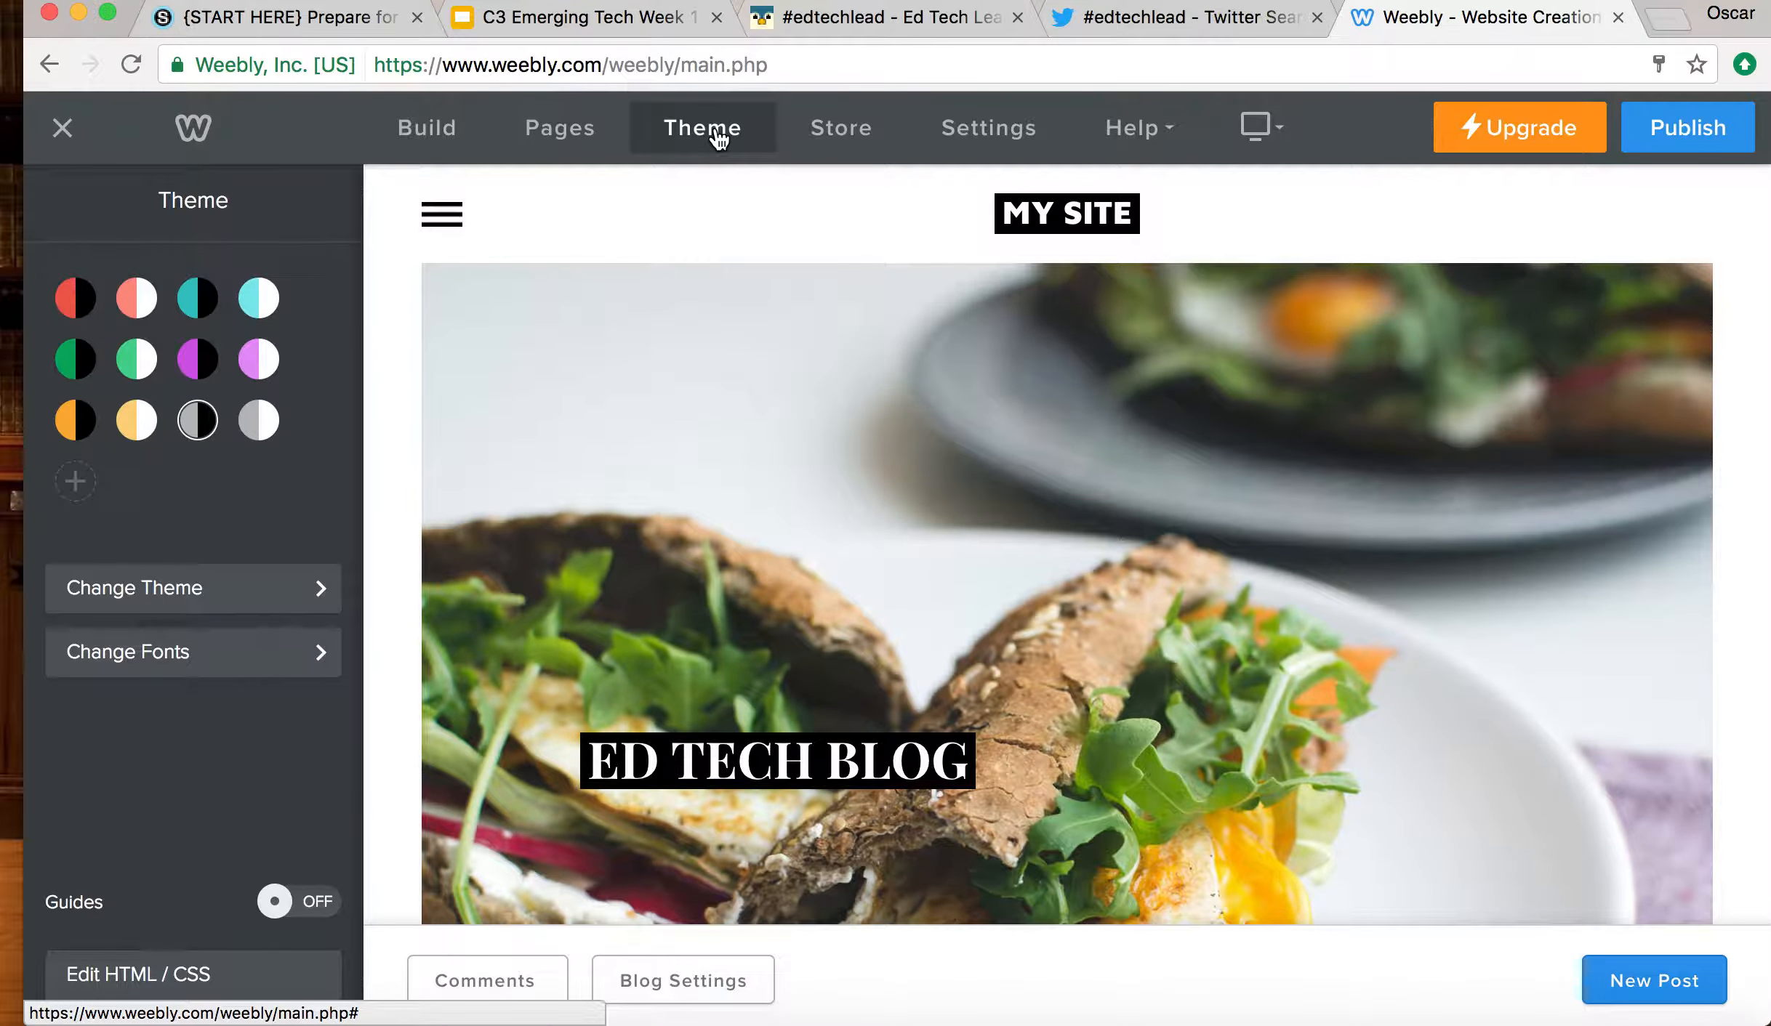
left_click(118, 592)
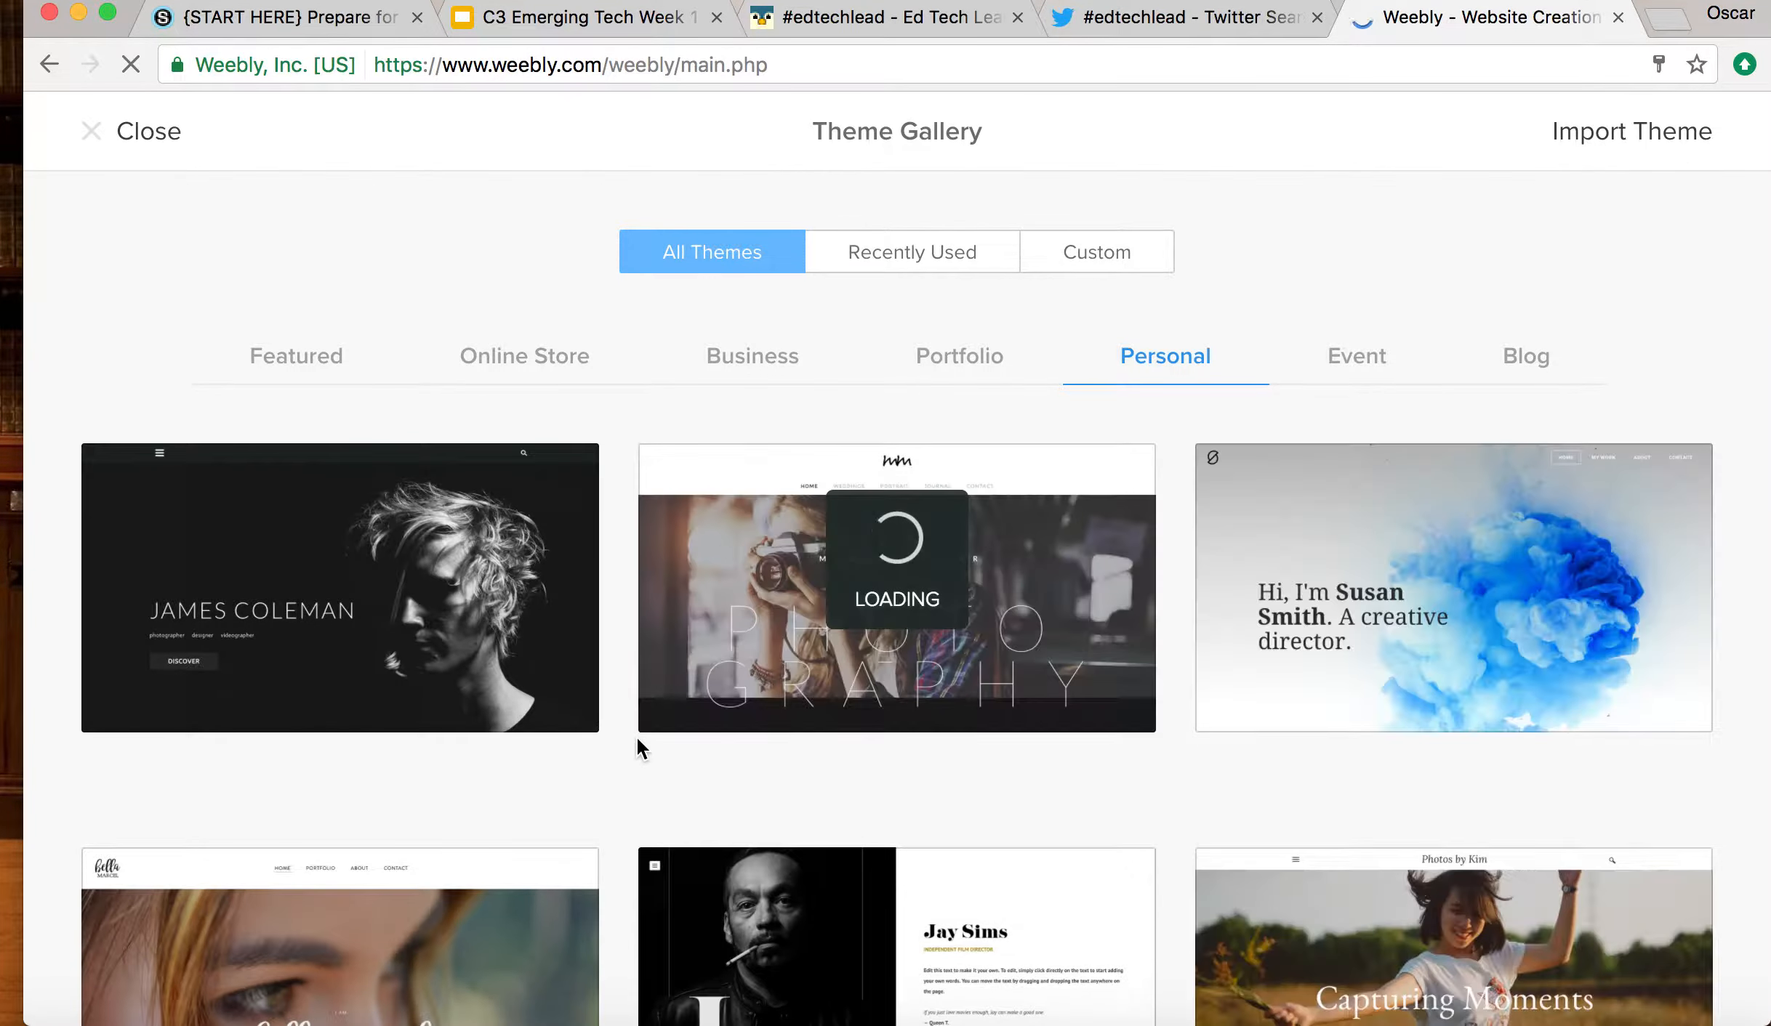
scroll(924, 800, "down", 5)
scroll(924, 799, "down", 2)
scroll(924, 800, "up", 2)
mouse_move(362, 599)
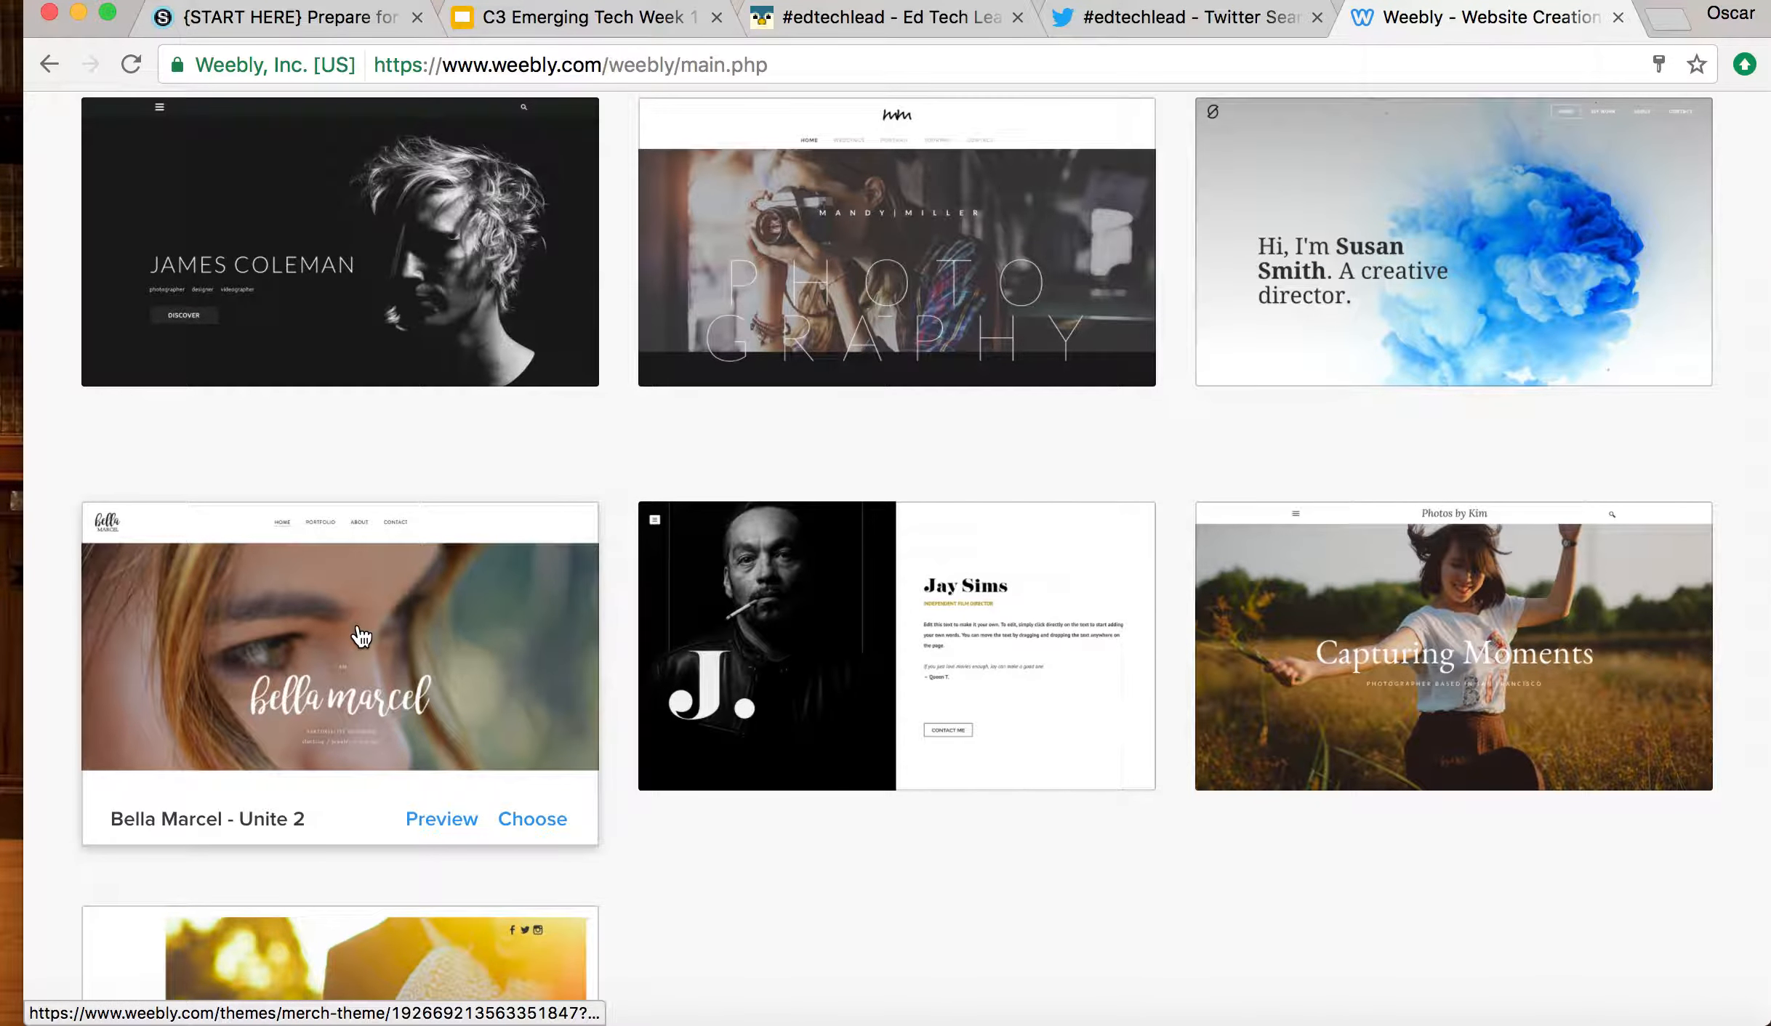
left_click(362, 637)
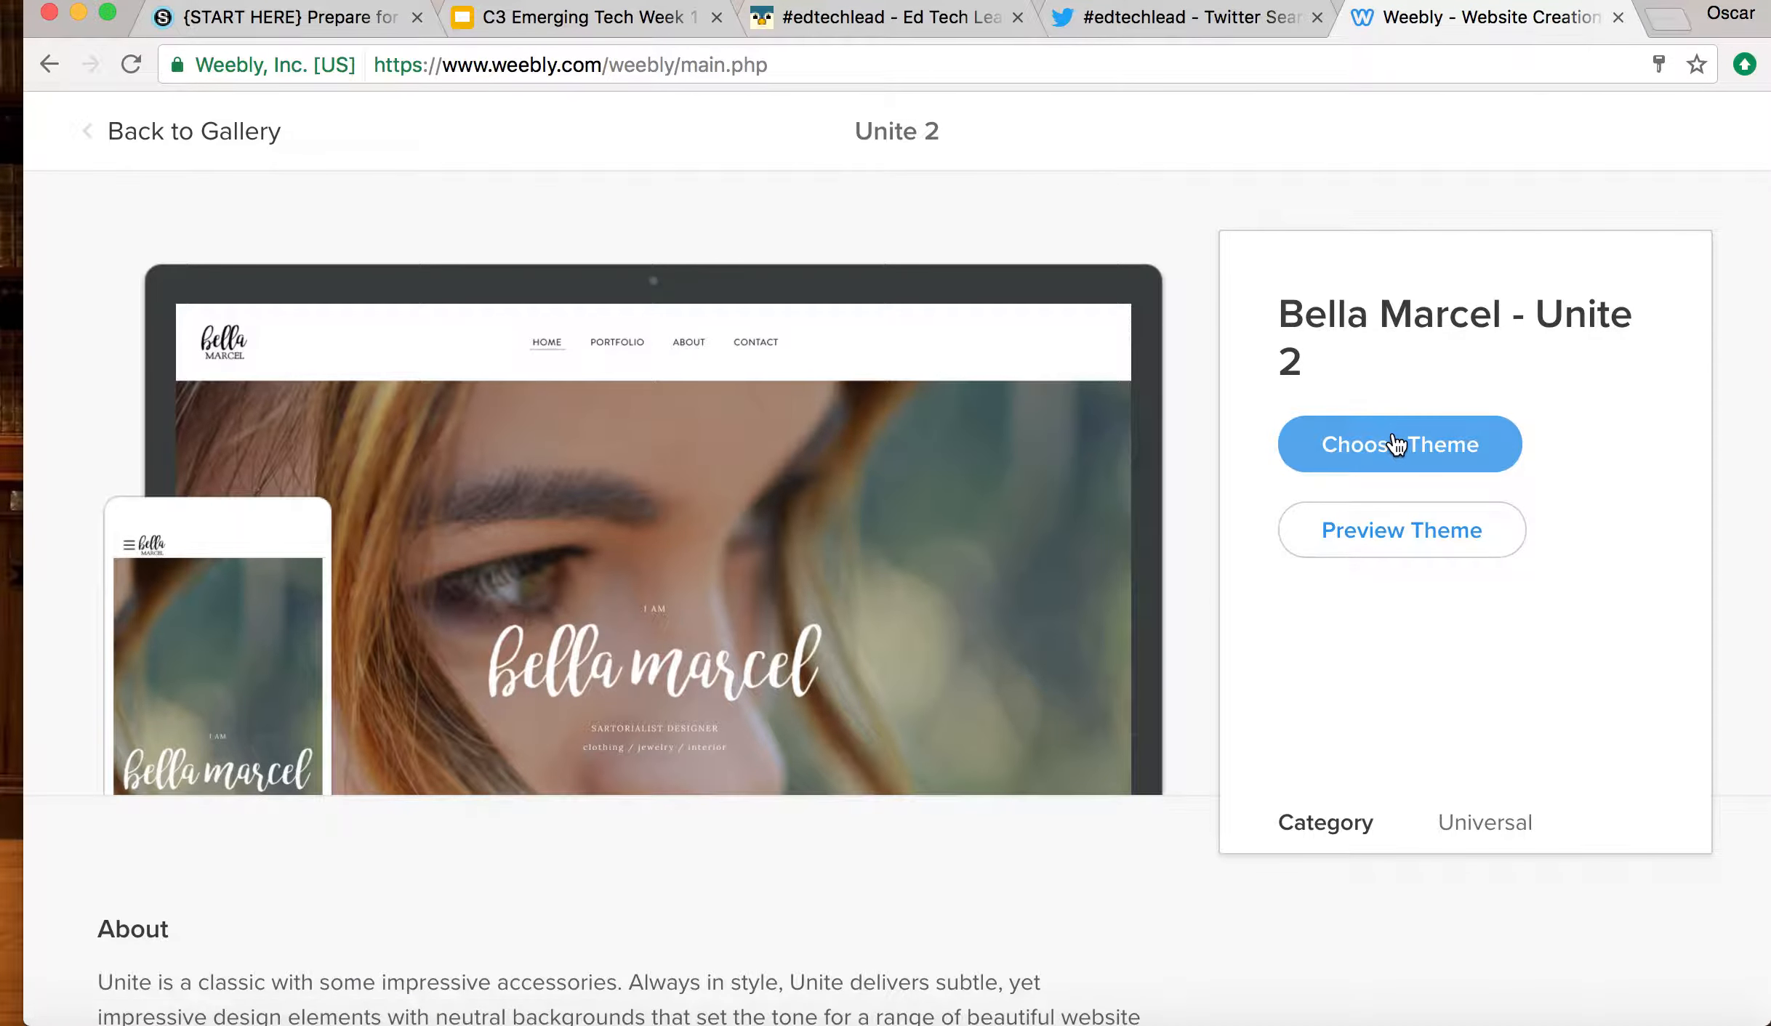
left_click(1396, 444)
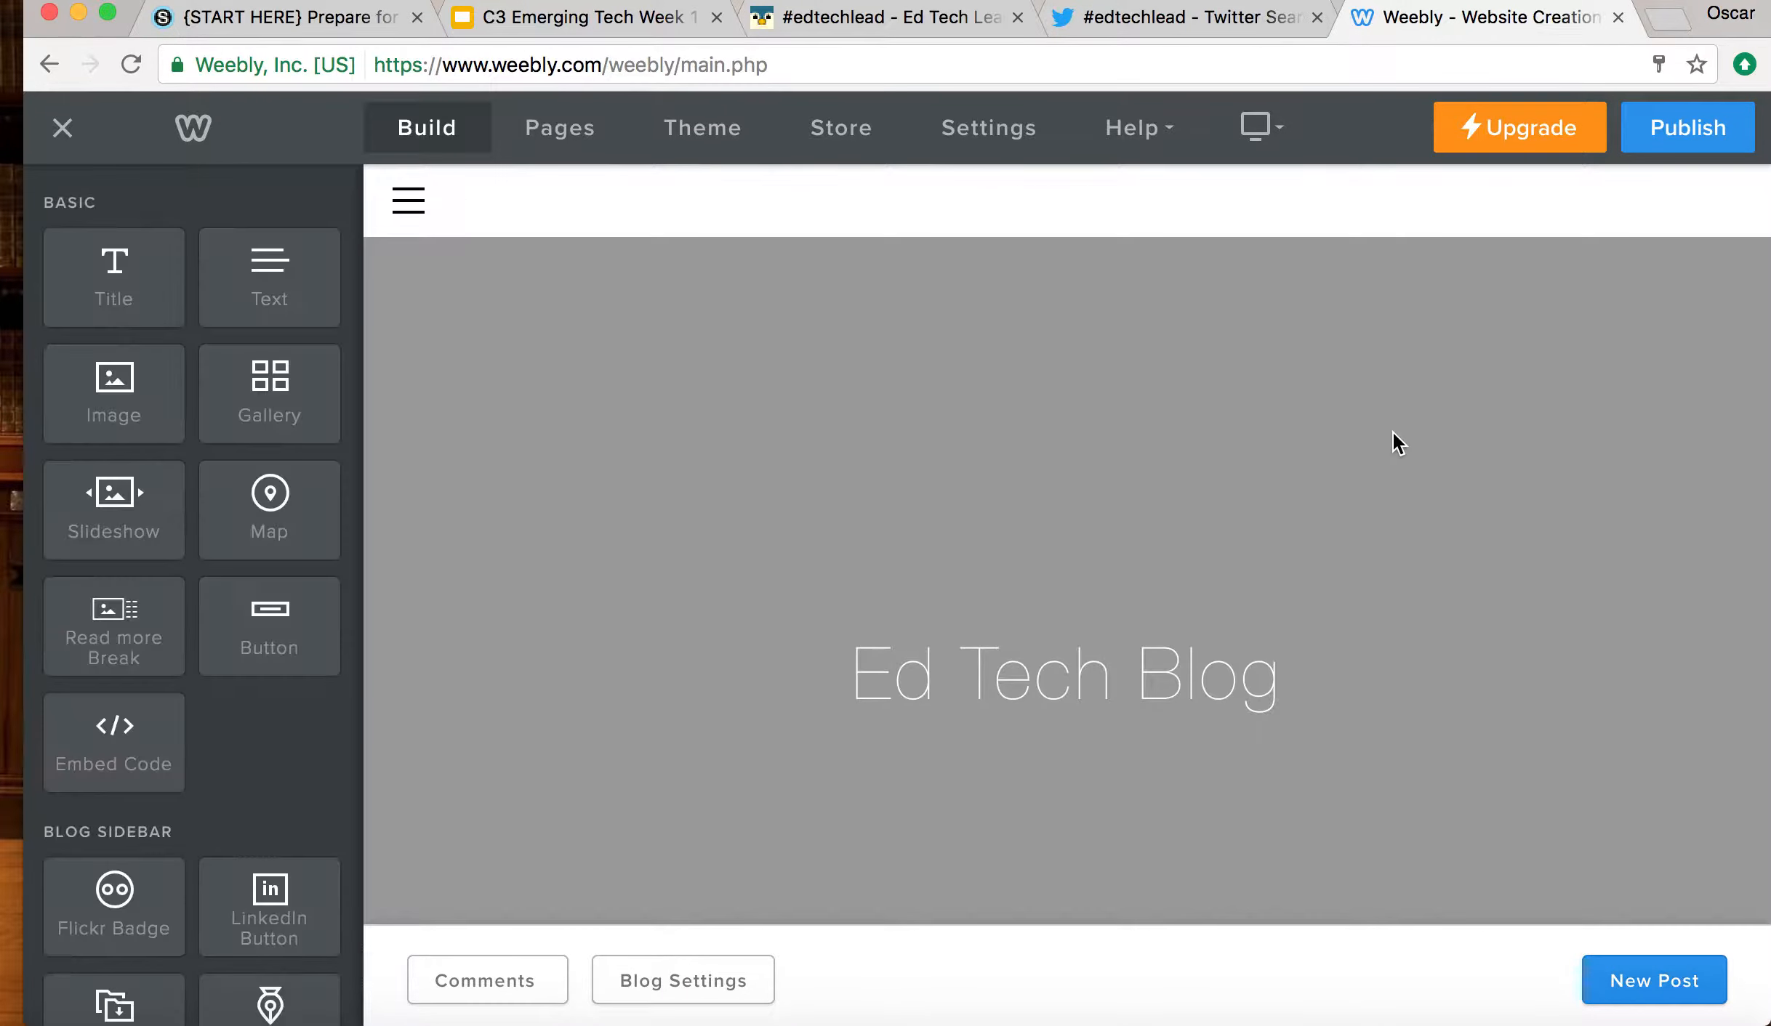
- Delete the Categories and Archives elements from the Ed Tech Blog page's sidebar, leaving the Author section and RSS feed
scroll(1264, 502, "down", 9)
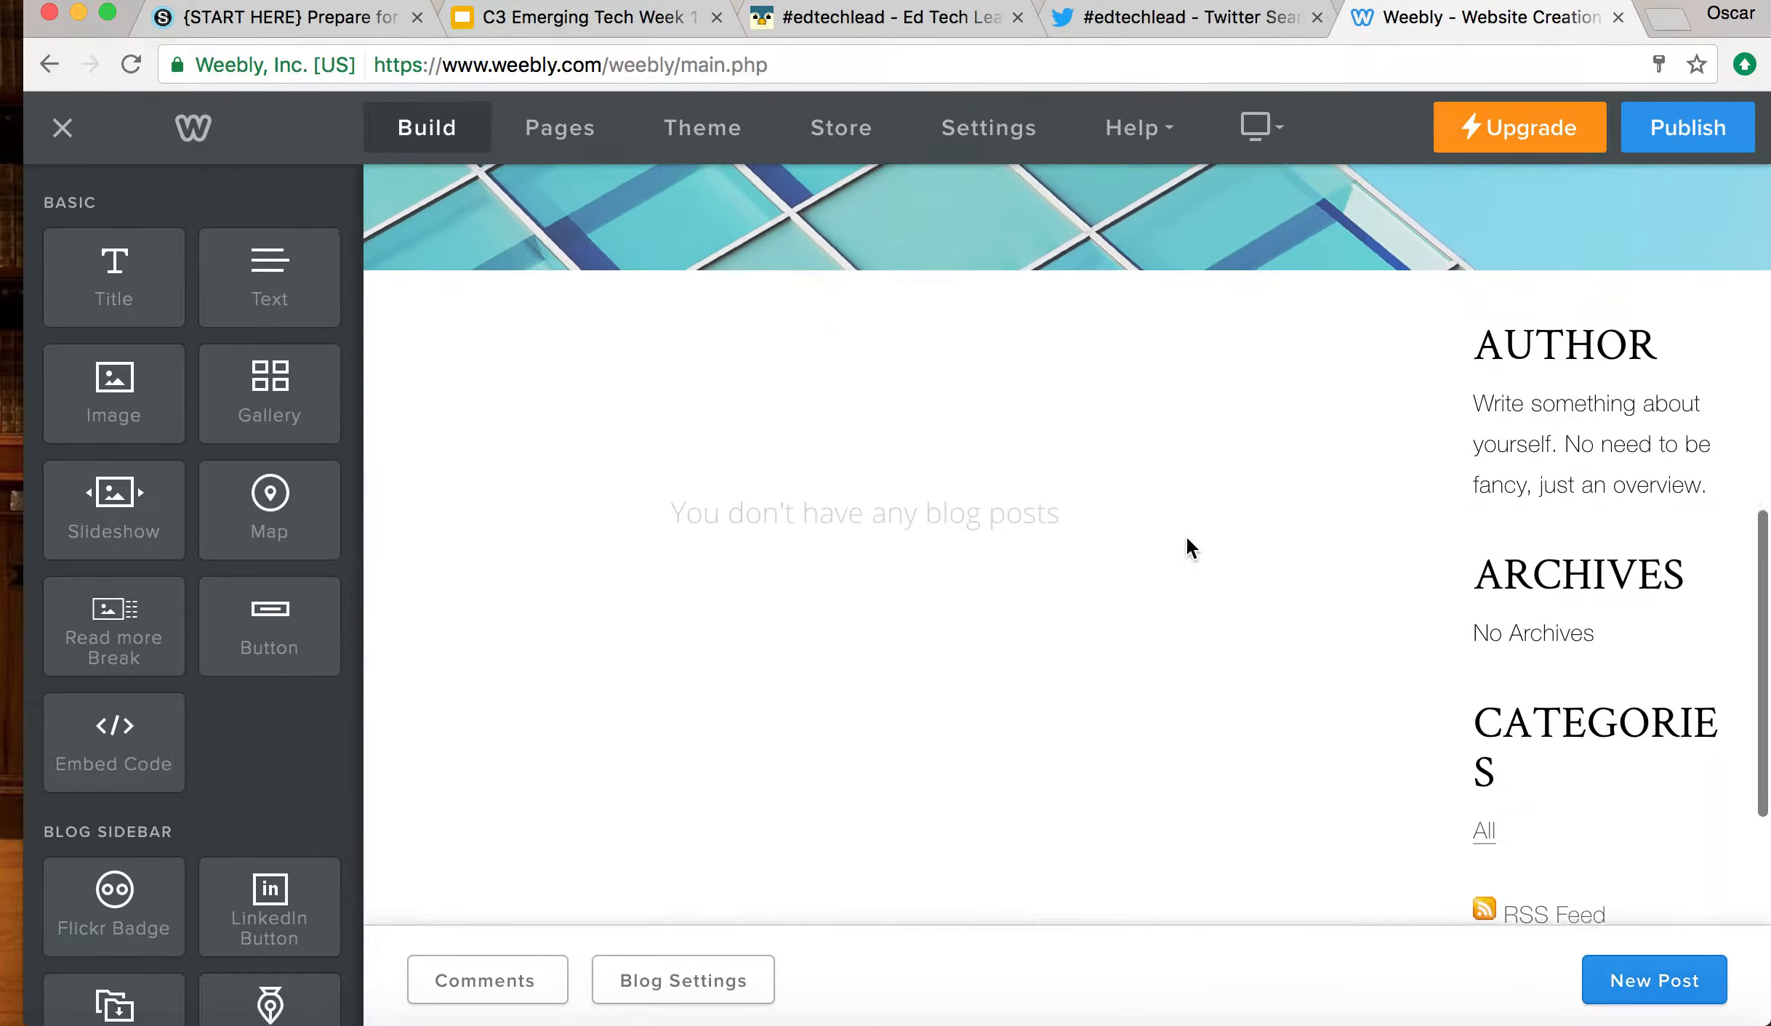
scroll(1186, 538, "up", 10)
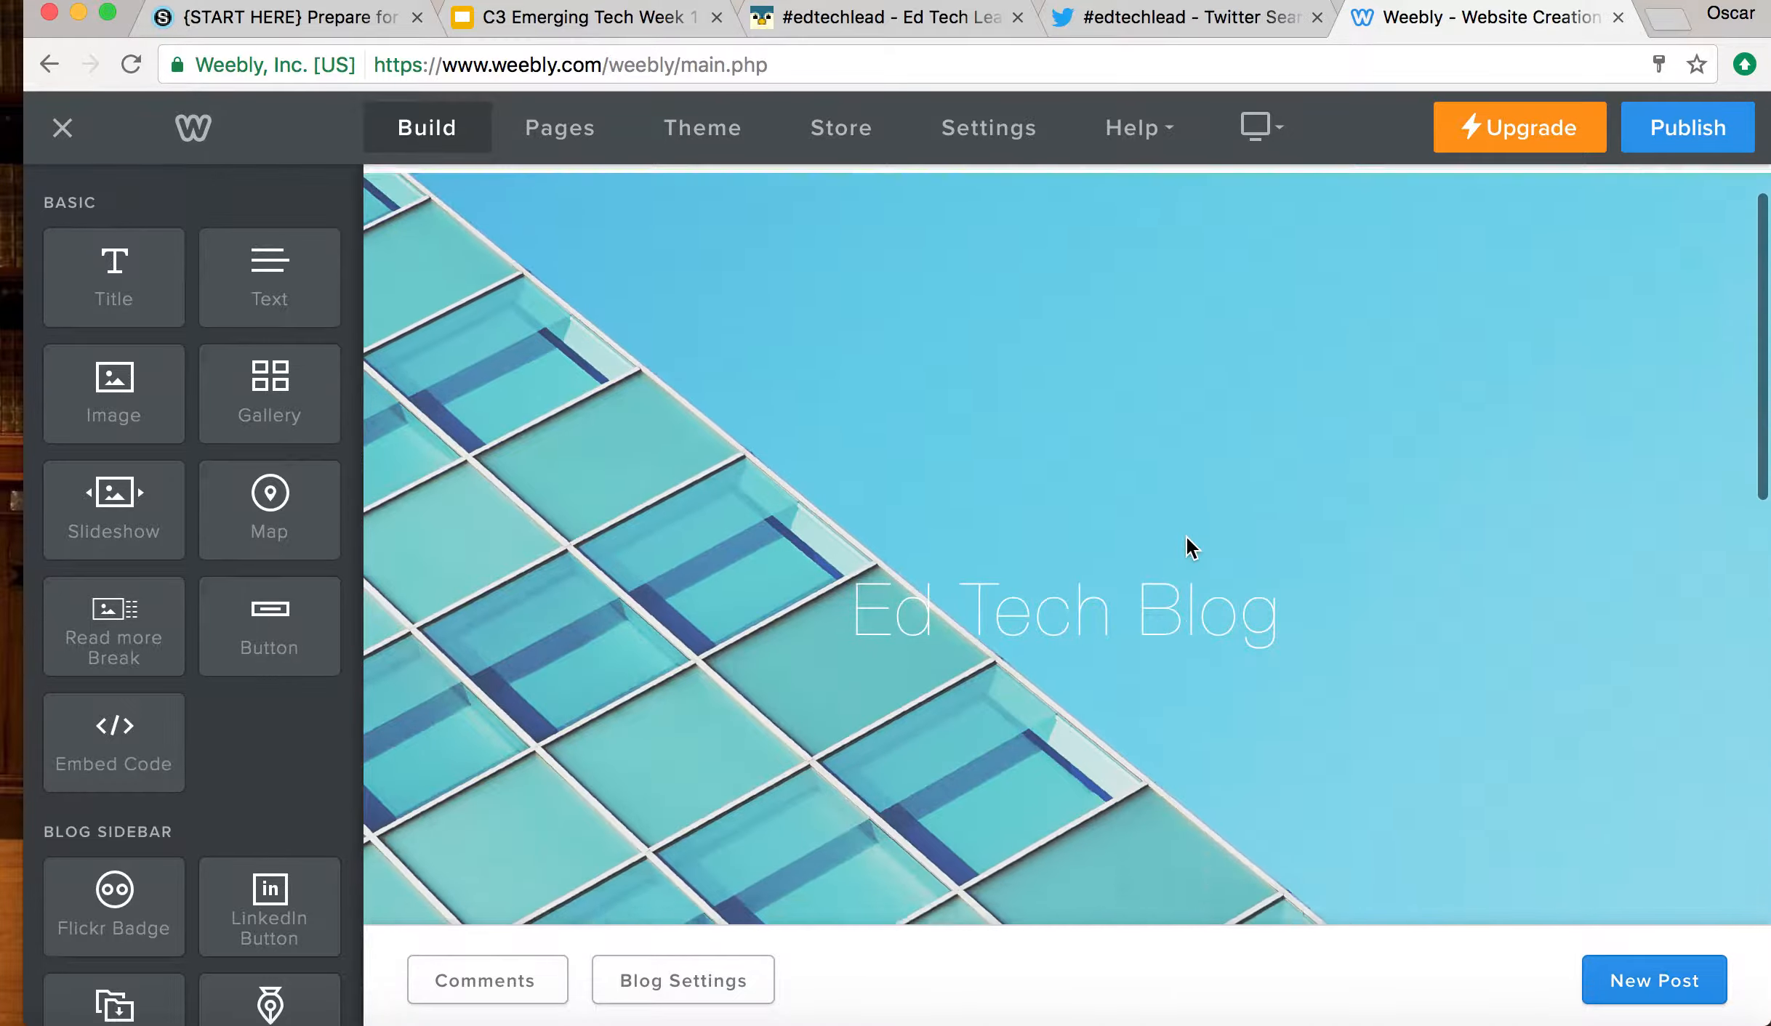
scroll(1186, 538, "down", 9)
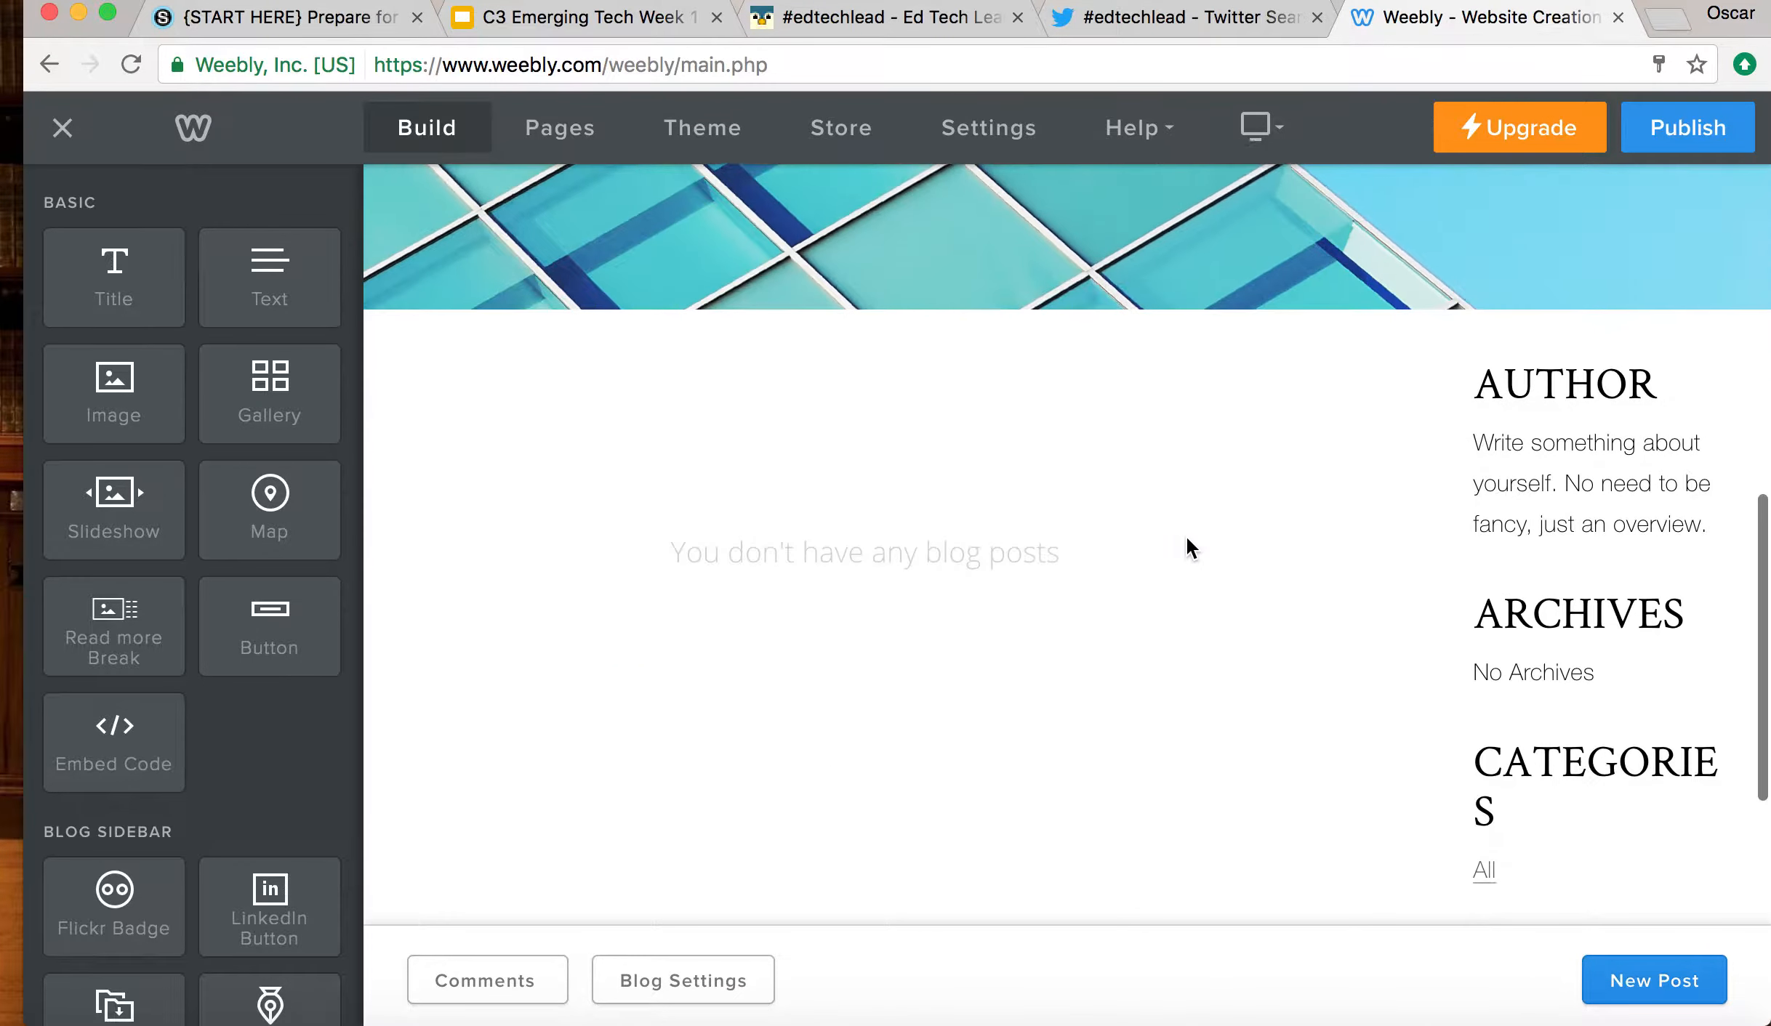
mouse_move(1567, 594)
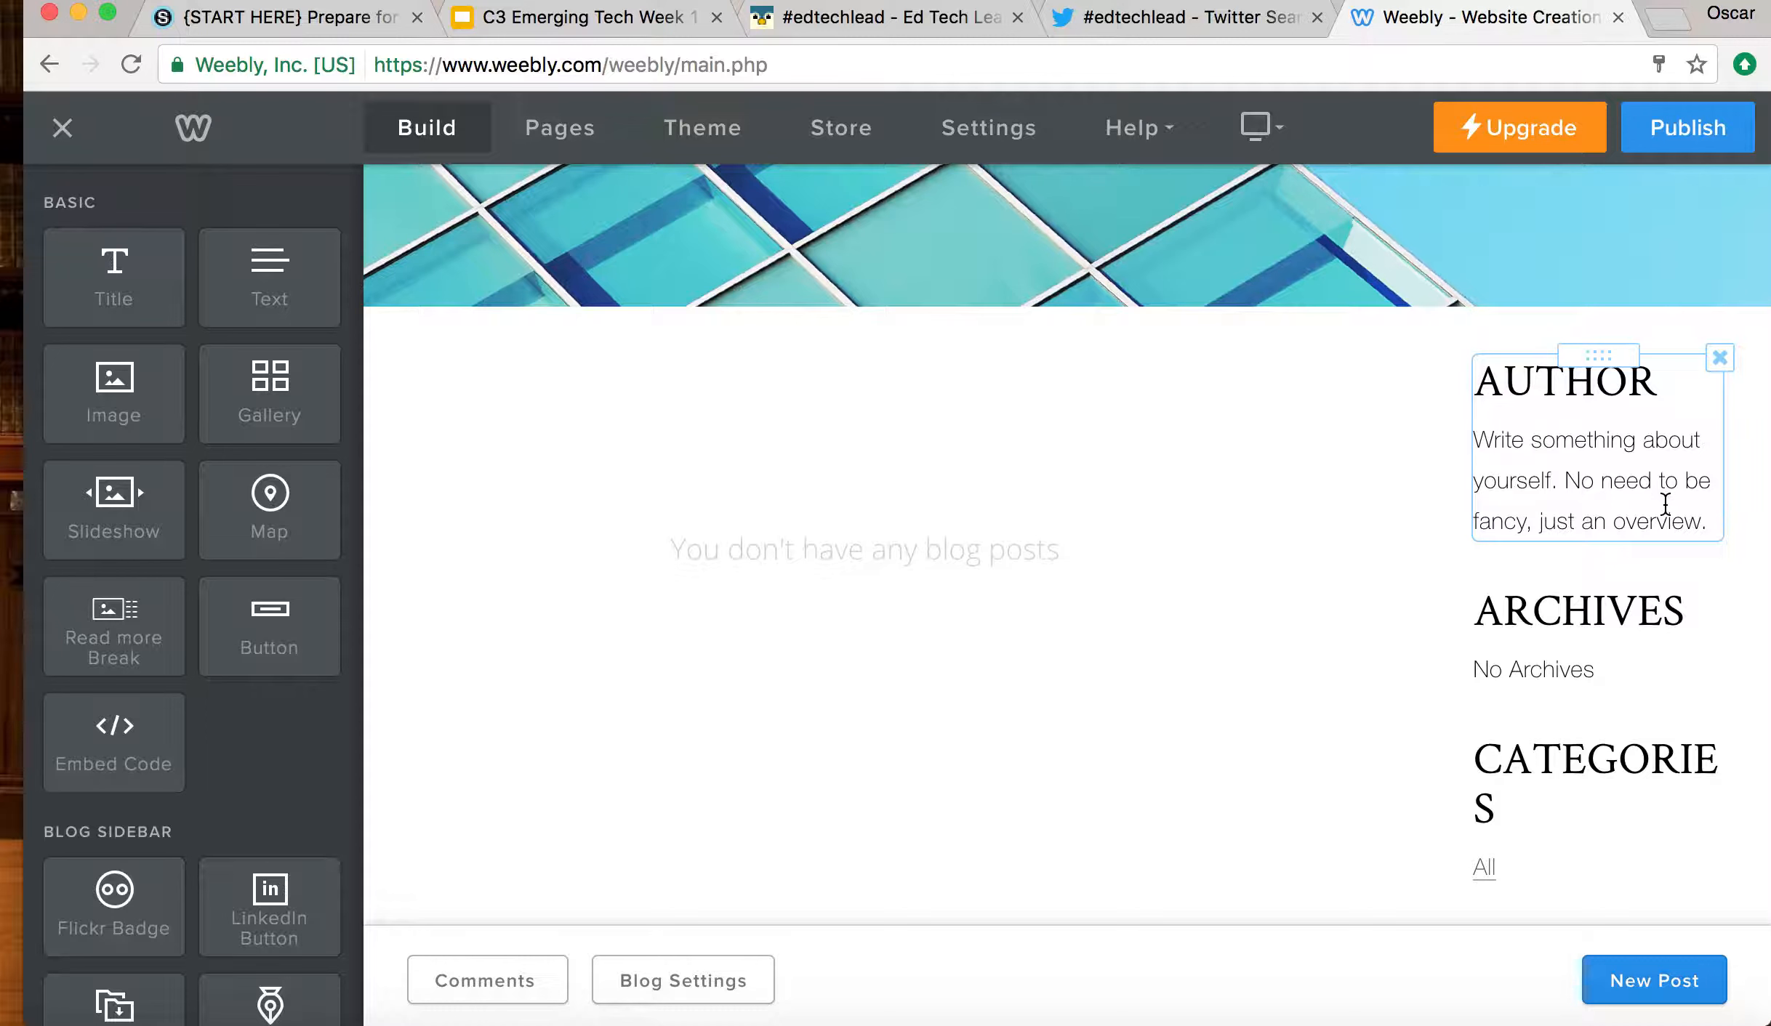
left_click(1723, 747)
left_click(1692, 664)
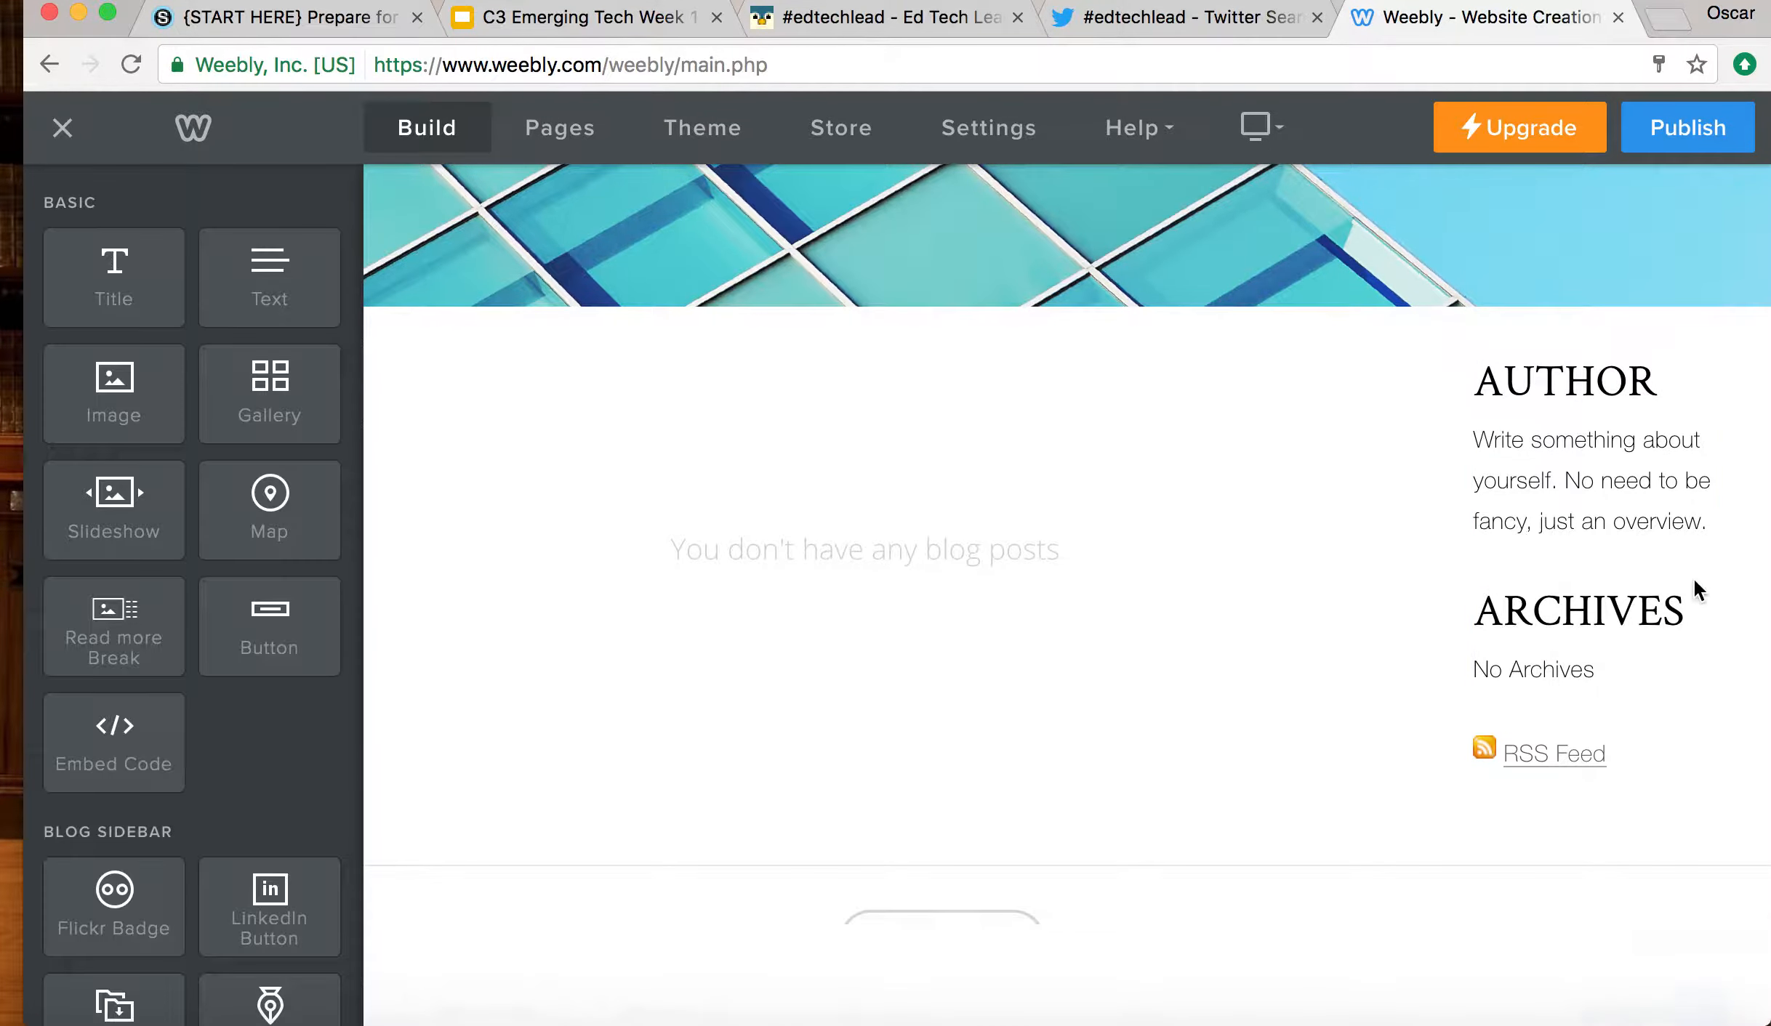
left_click(1719, 588)
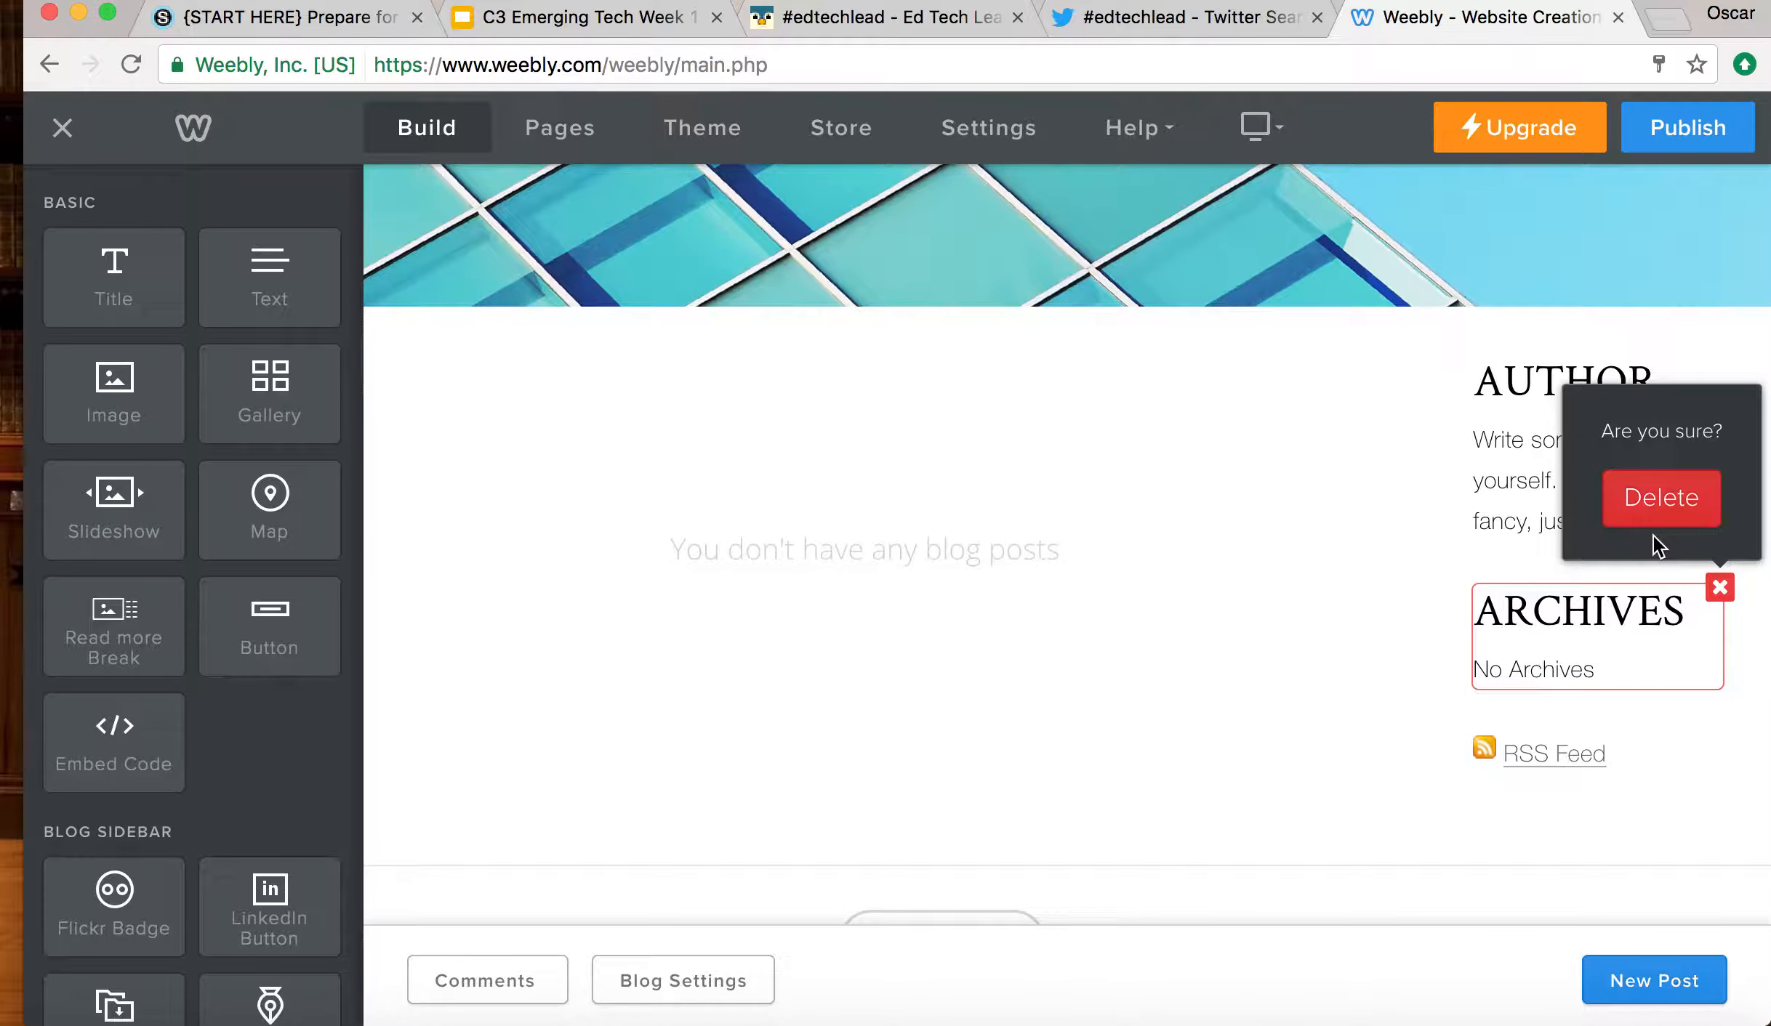
left_click(1657, 513)
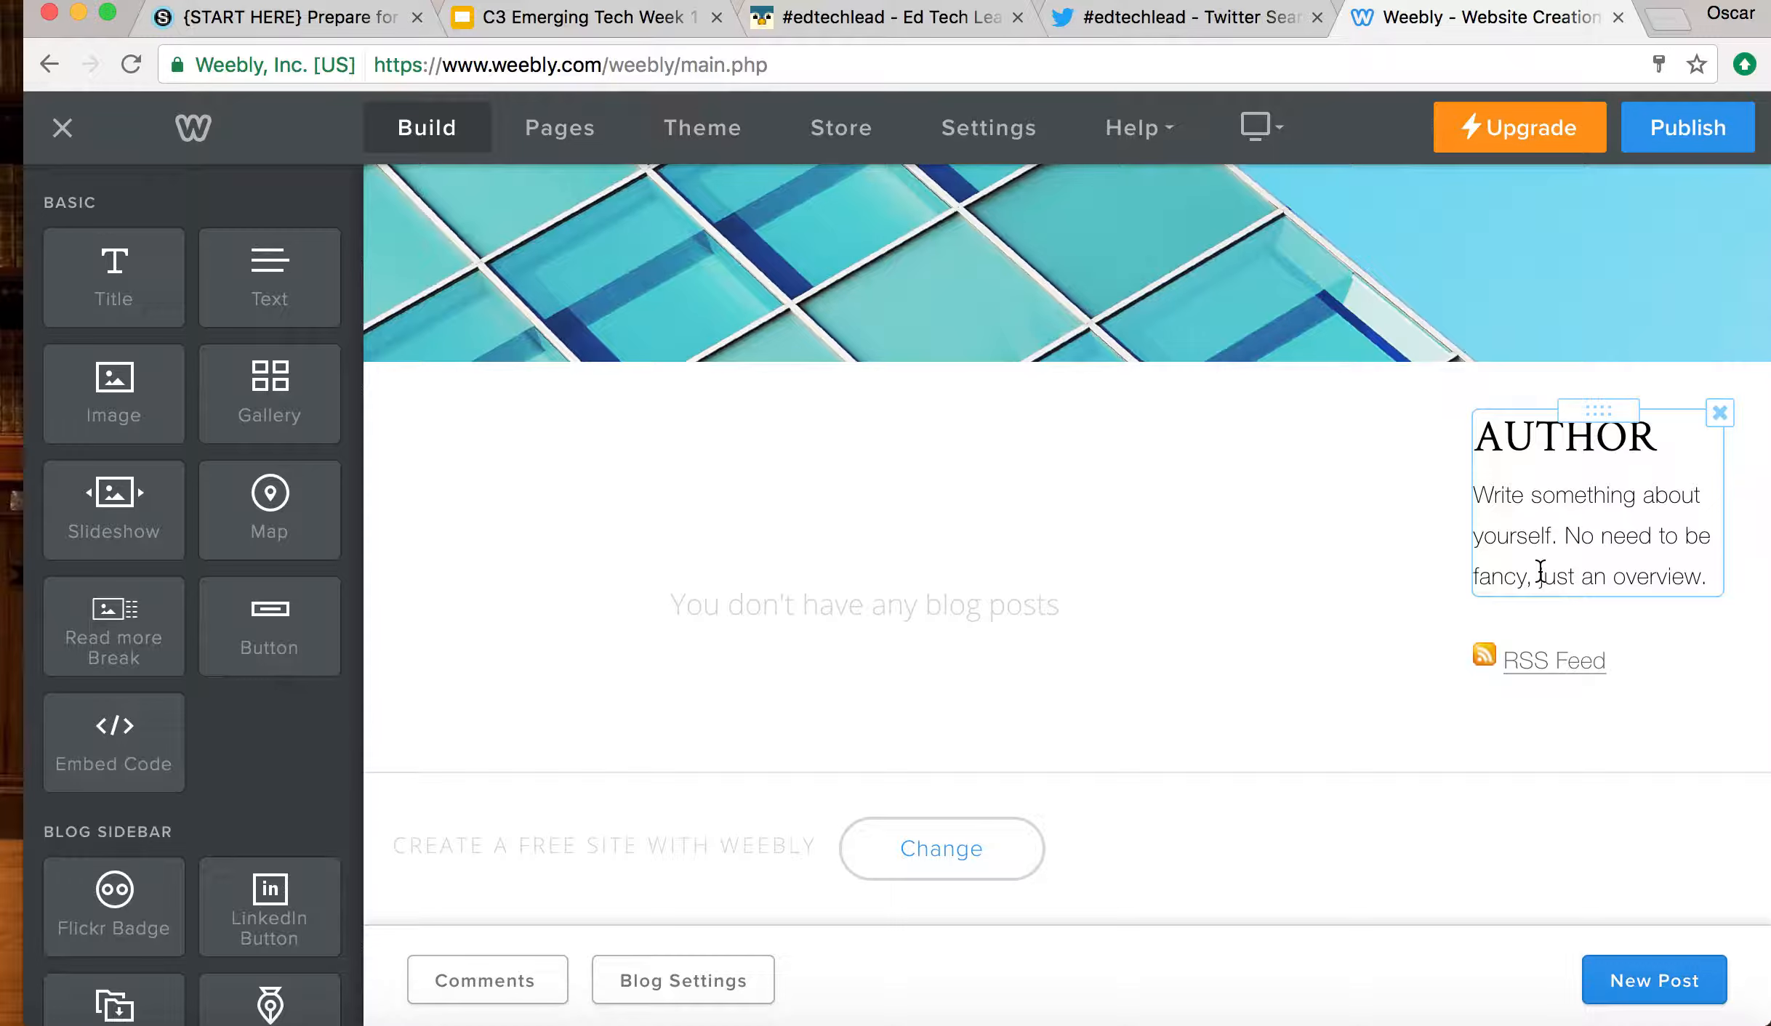
- Switch to Schoology and open the (01) Week of 08/26/17 folder of the C3-Emerg Tech1 & Instruct. Coaching 1 course
left_click(338, 21)
scroll(473, 254, "up", 10)
left_click(250, 149)
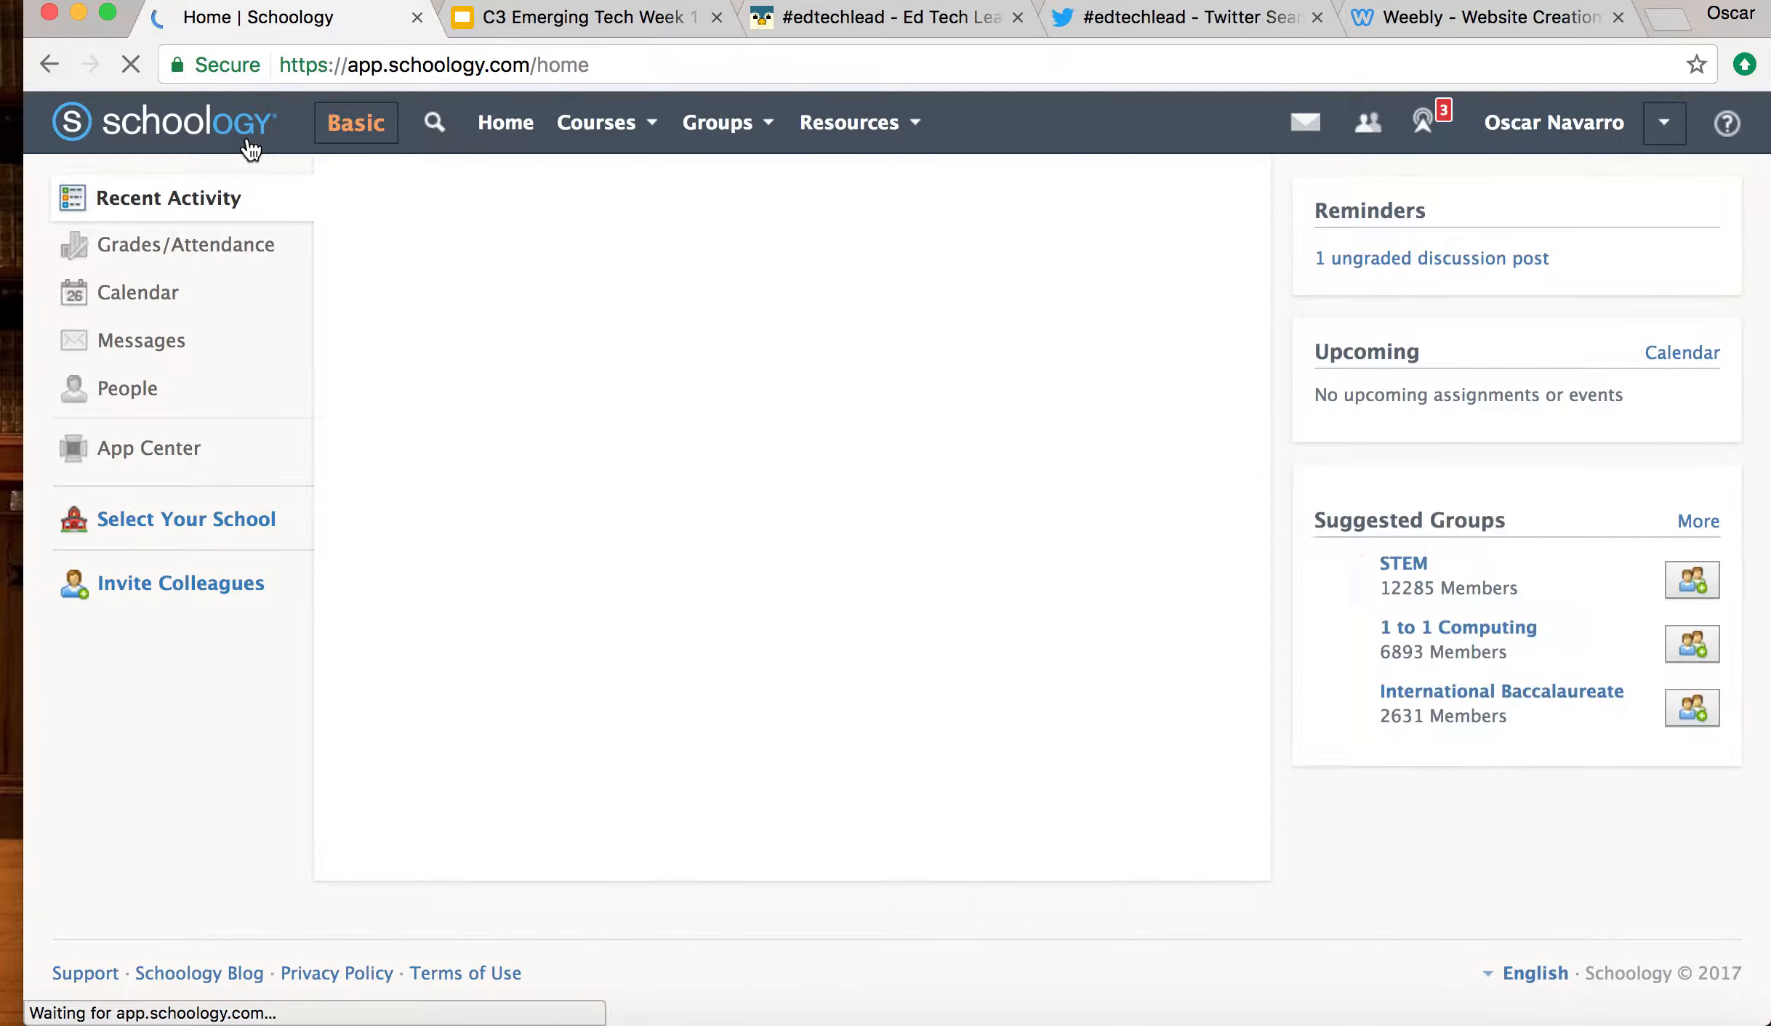
scroll(711, 503, "down", 3)
scroll(711, 503, "up", 3)
left_click(631, 128)
left_click(645, 192)
left_click(505, 724)
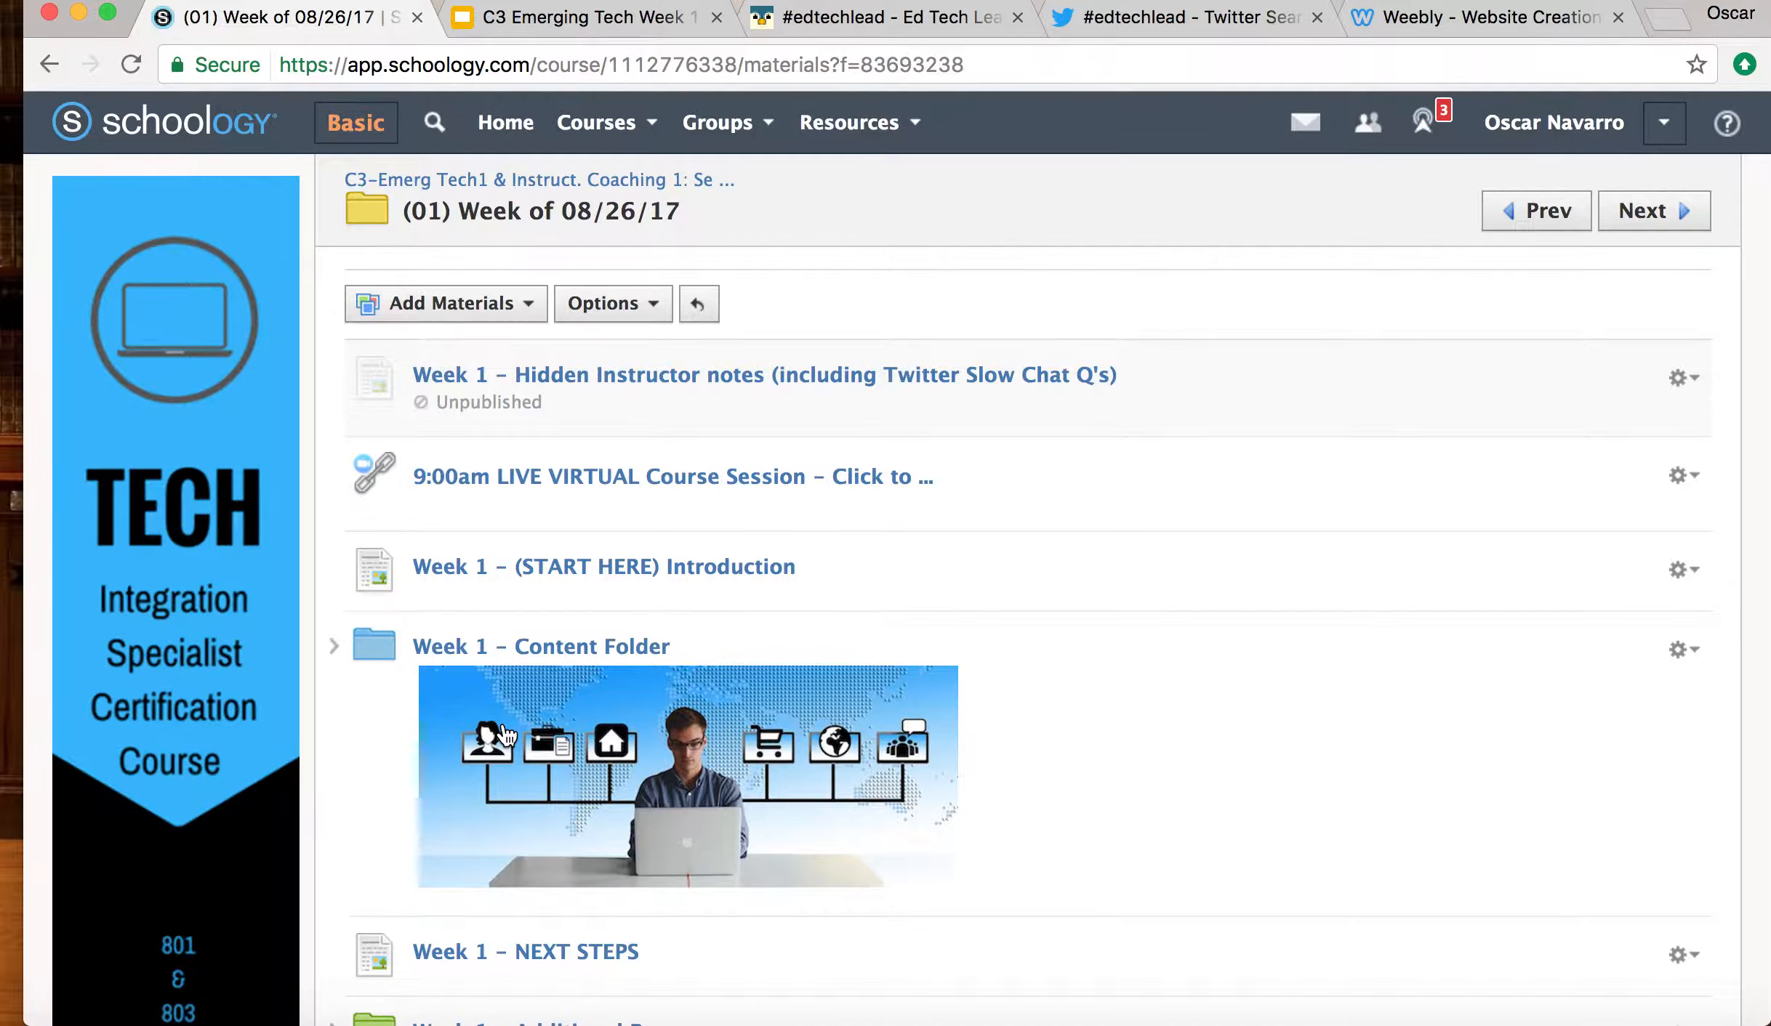
- Open the Week 1 - BLOG POST discussion inside the Week 1 - Content Folder
scroll(505, 723, "down", 2)
left_click(508, 572)
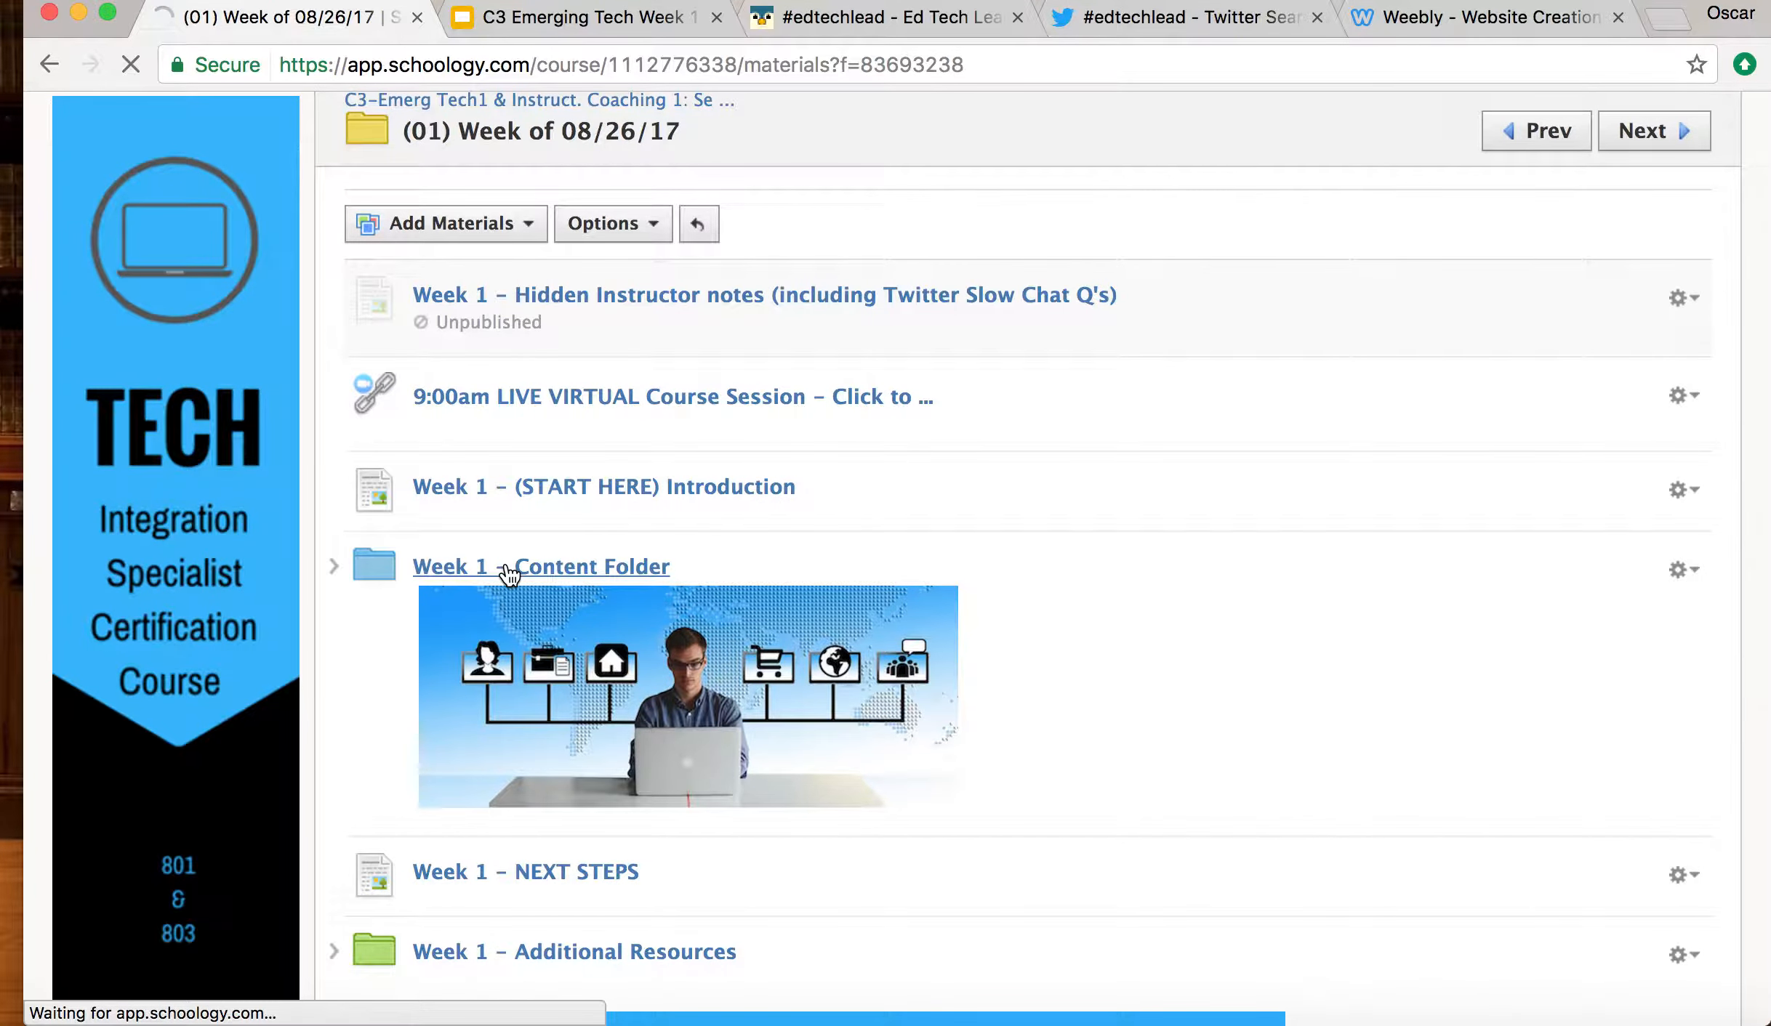
scroll(509, 574, "down", 5)
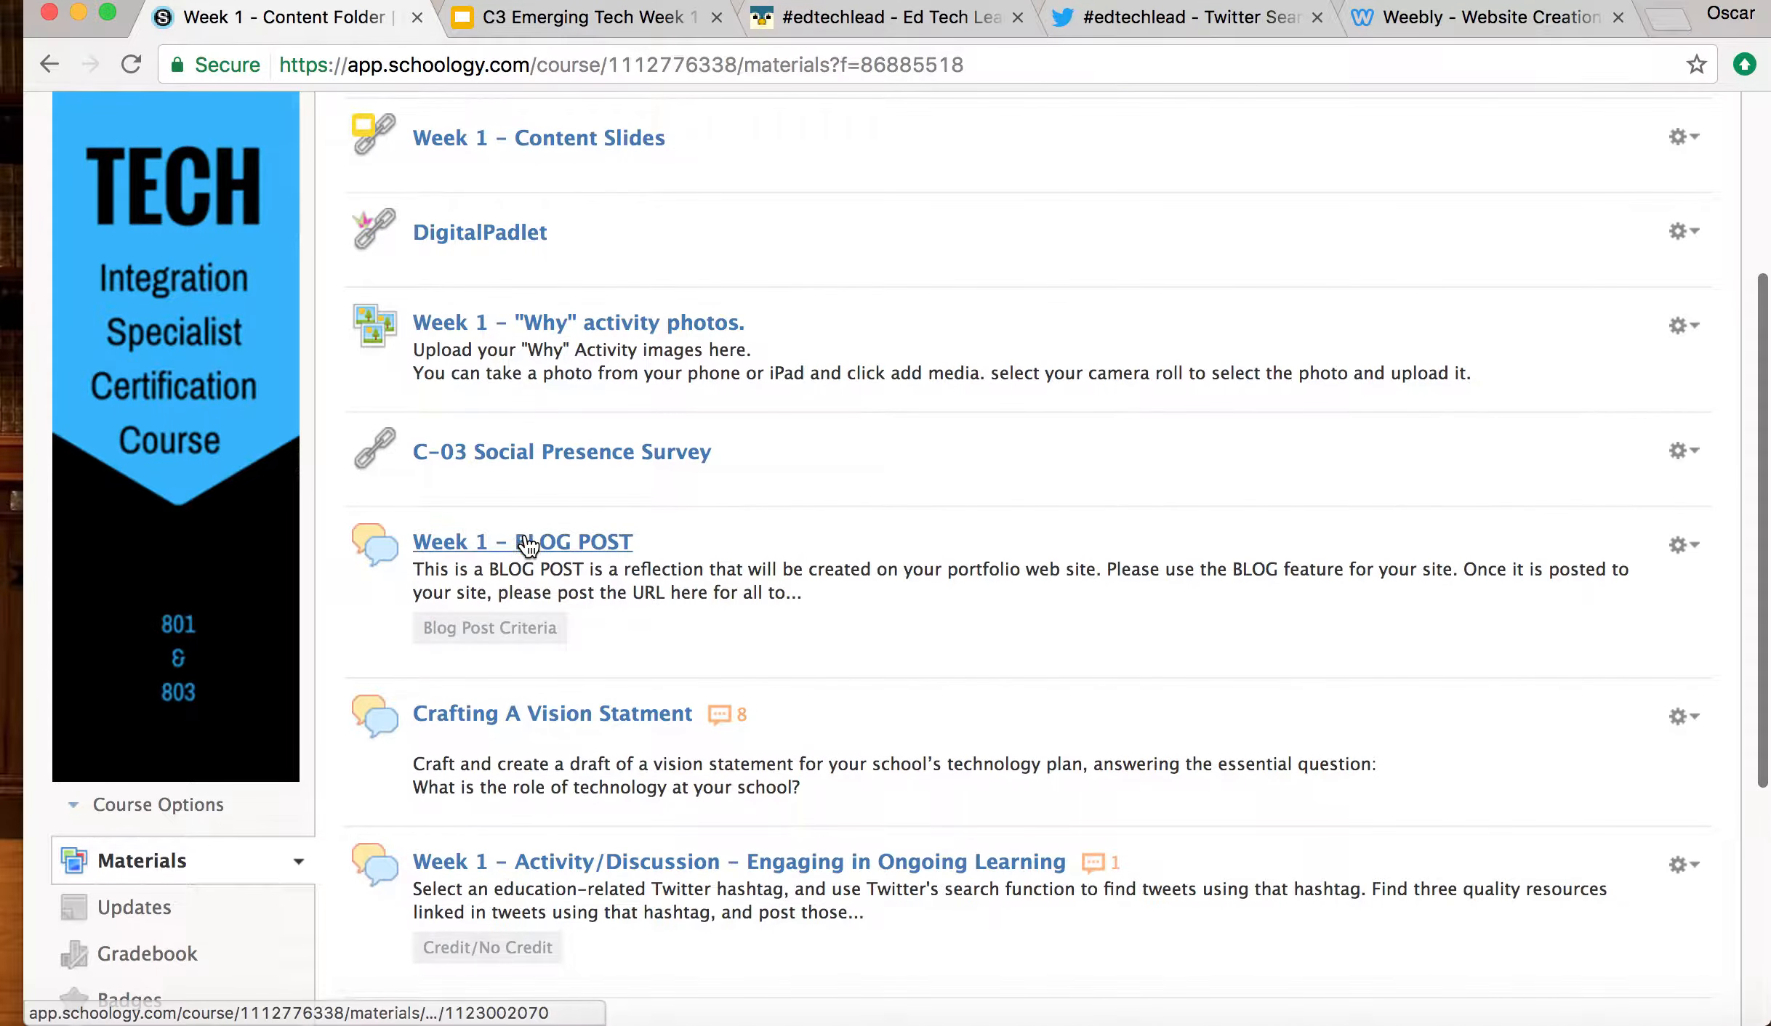
left_click(596, 547)
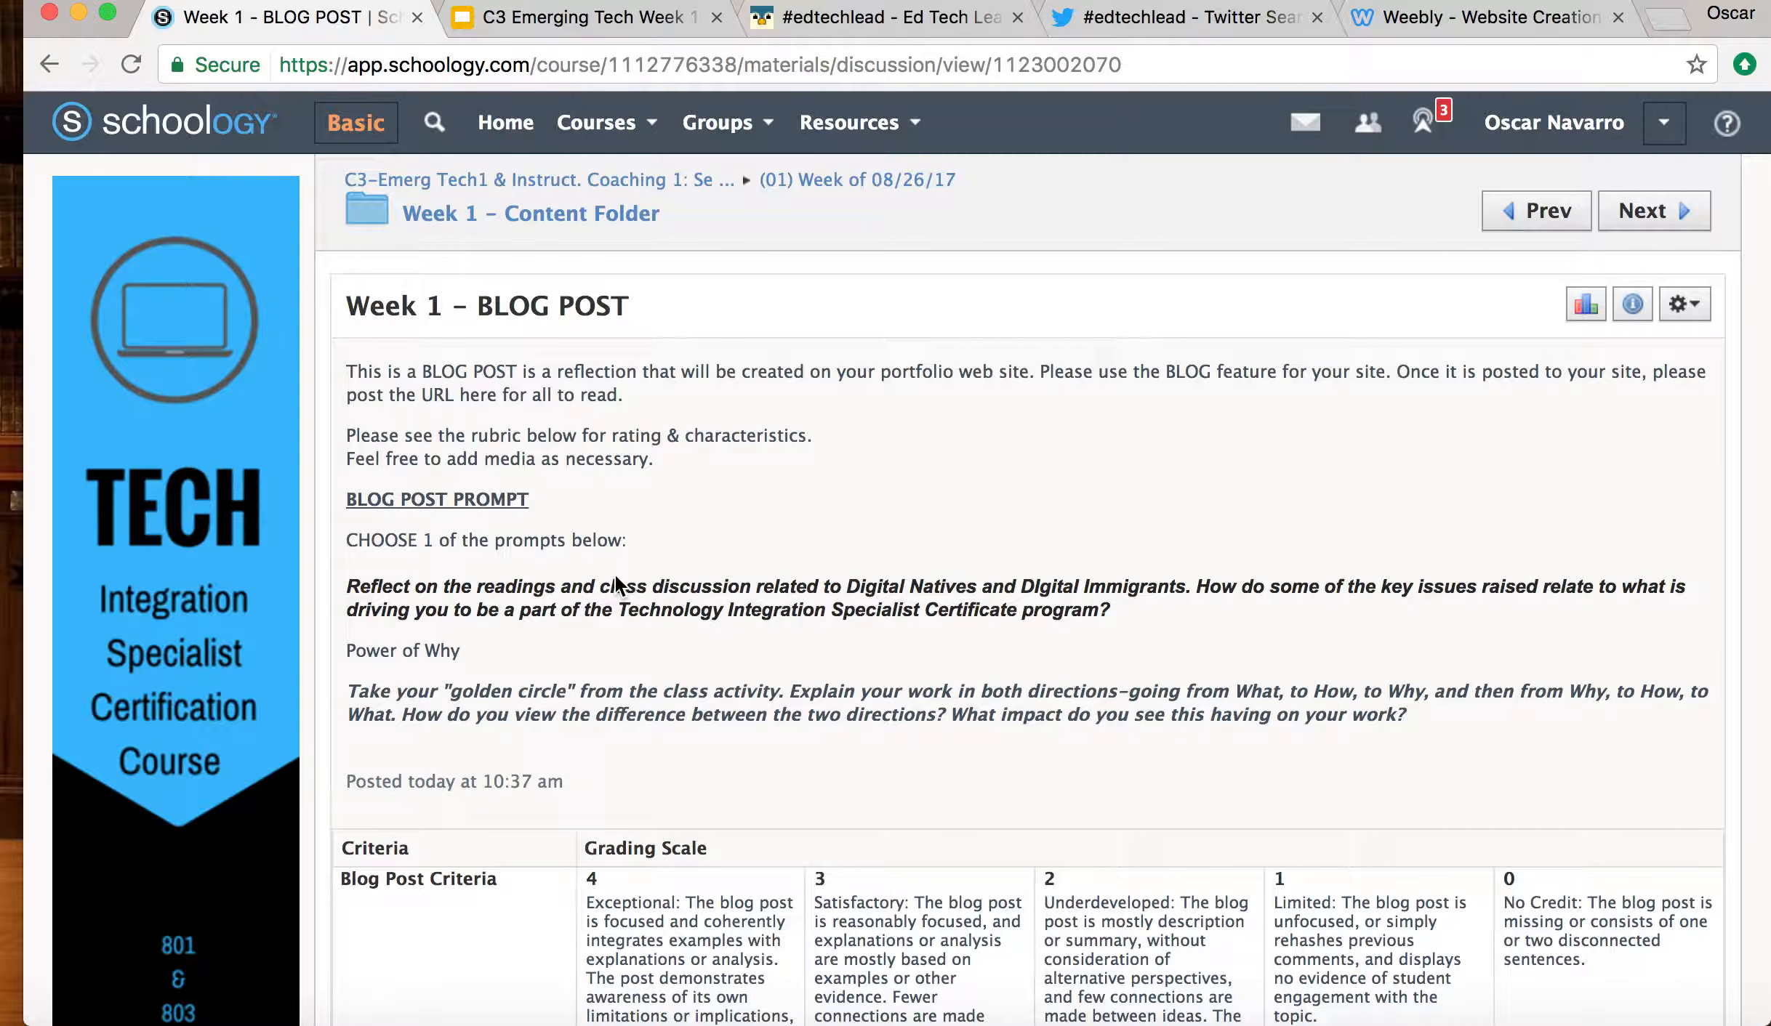
- Copy the first blog post prompt, the one about Digital Natives and Digital Immigrants
left_click_drag(1120, 613, 343, 590)
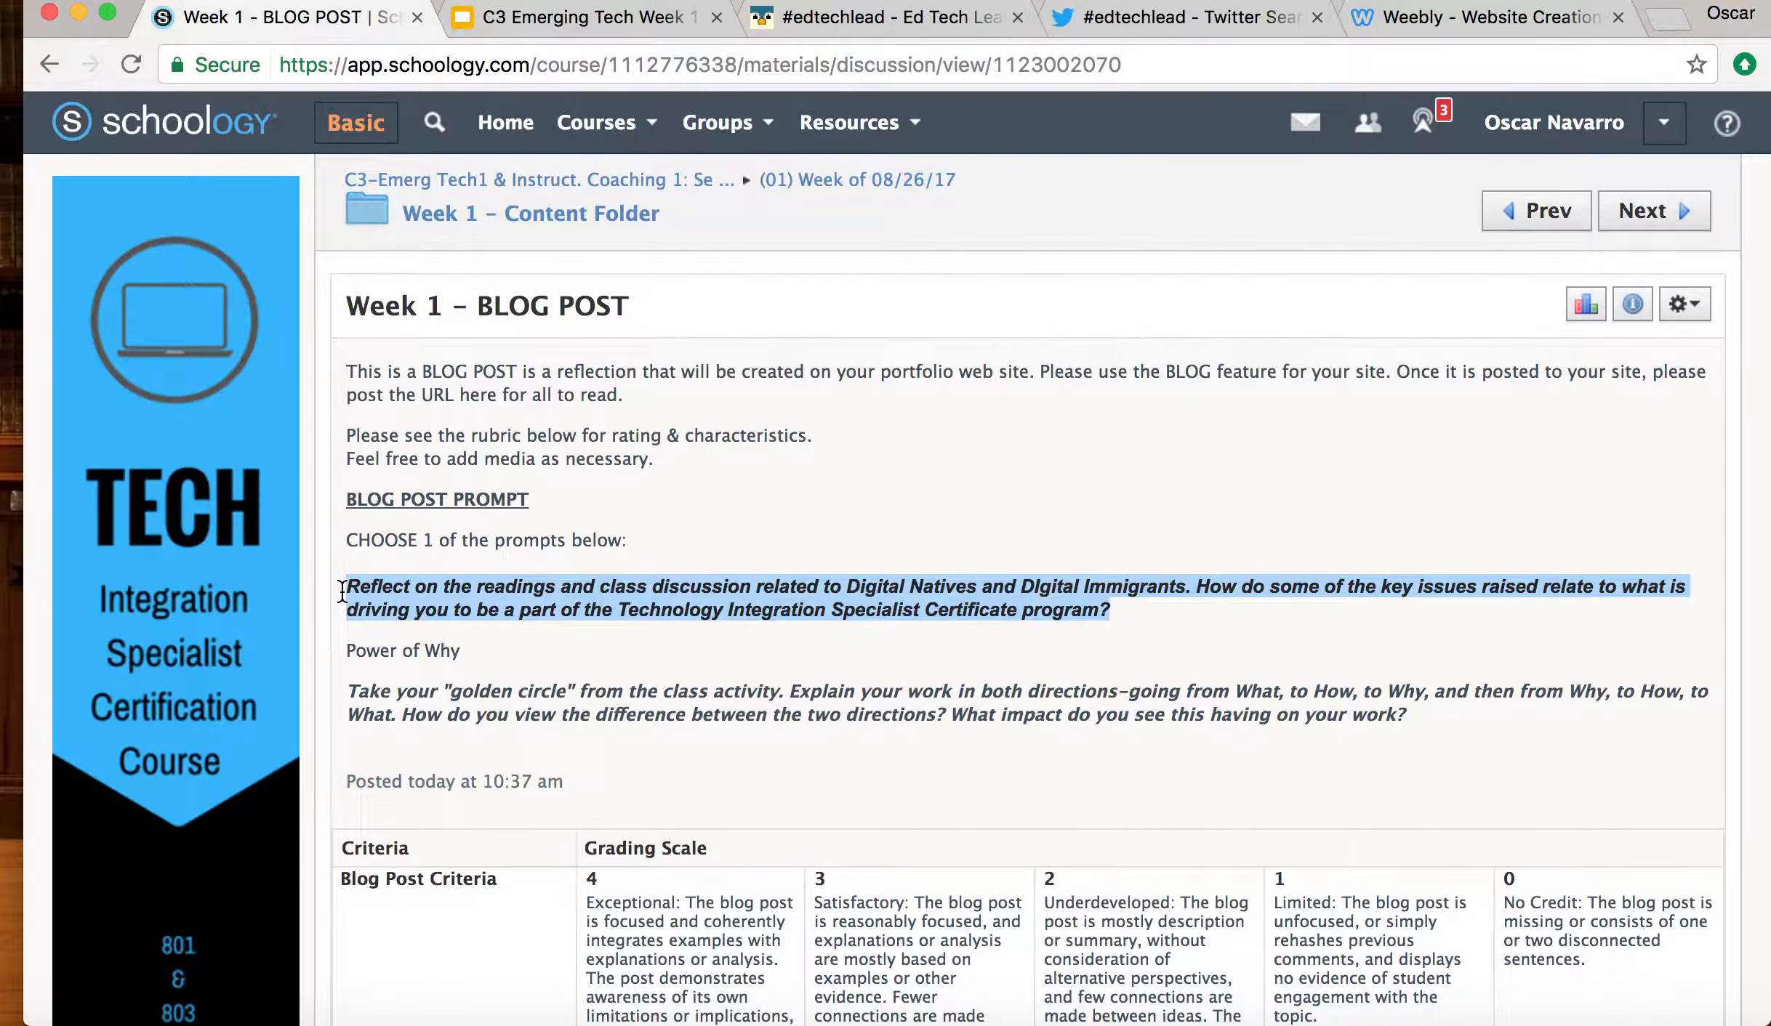
left_click(211, 2)
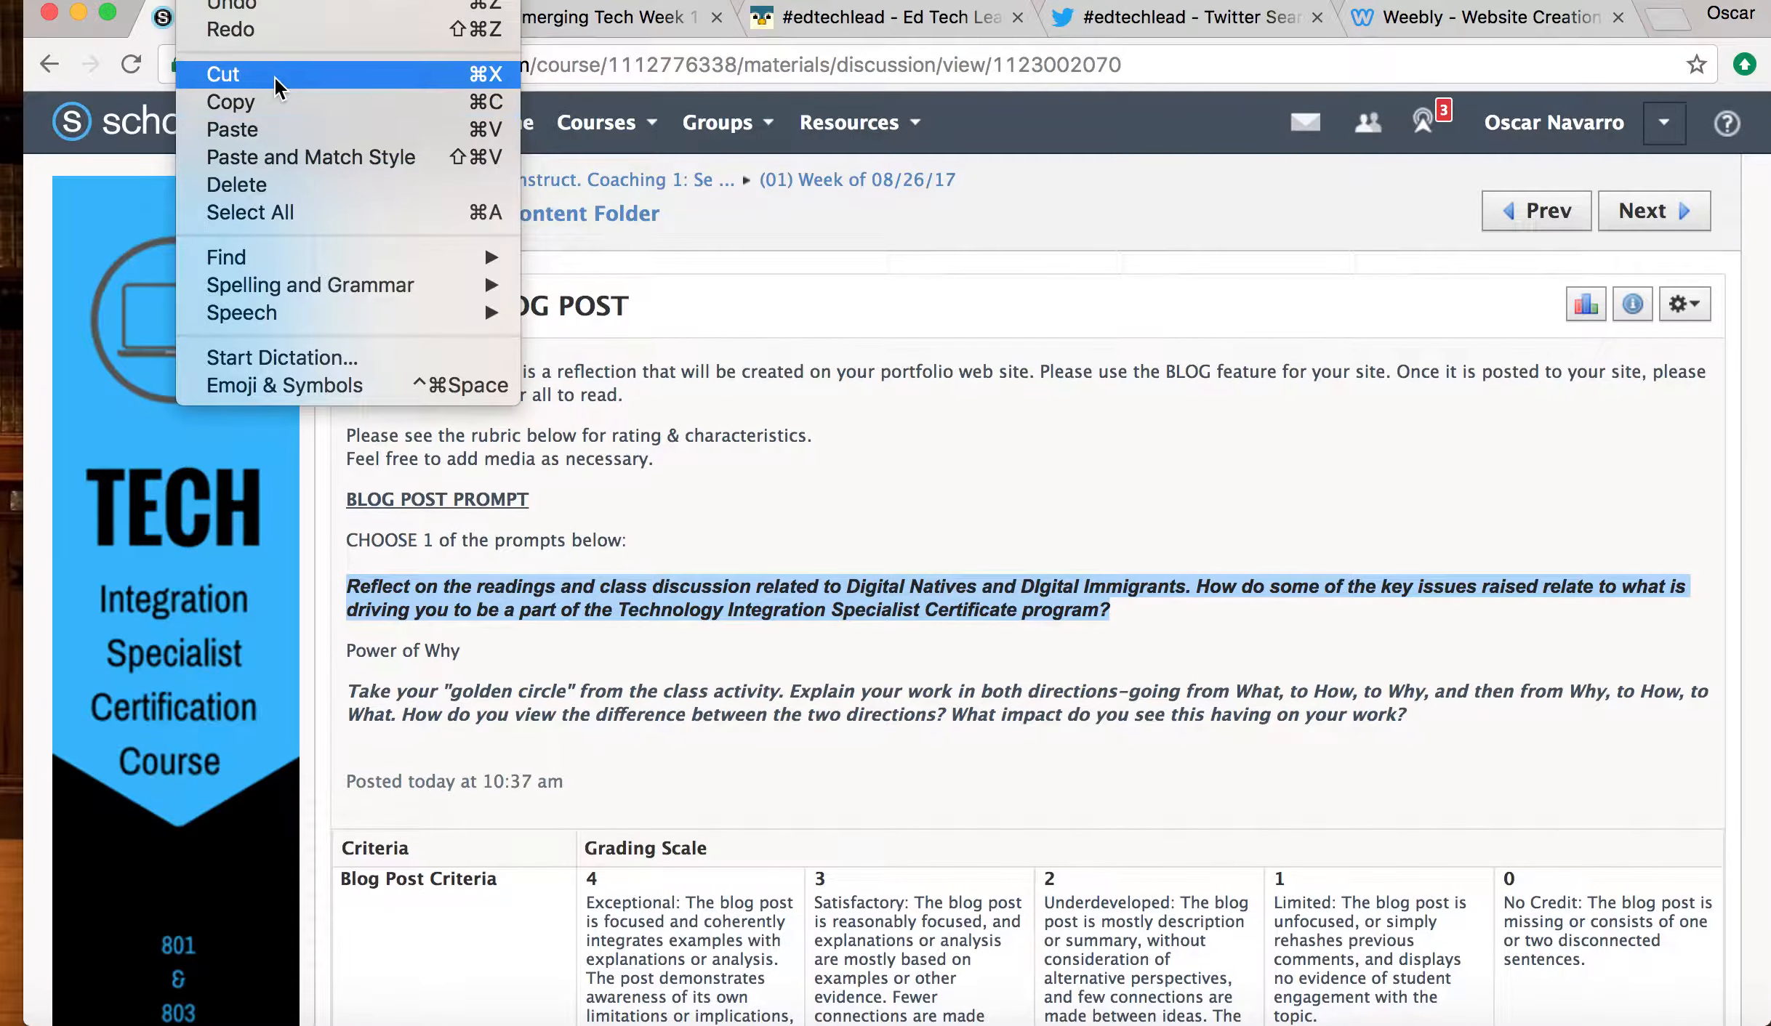
left_click(231, 101)
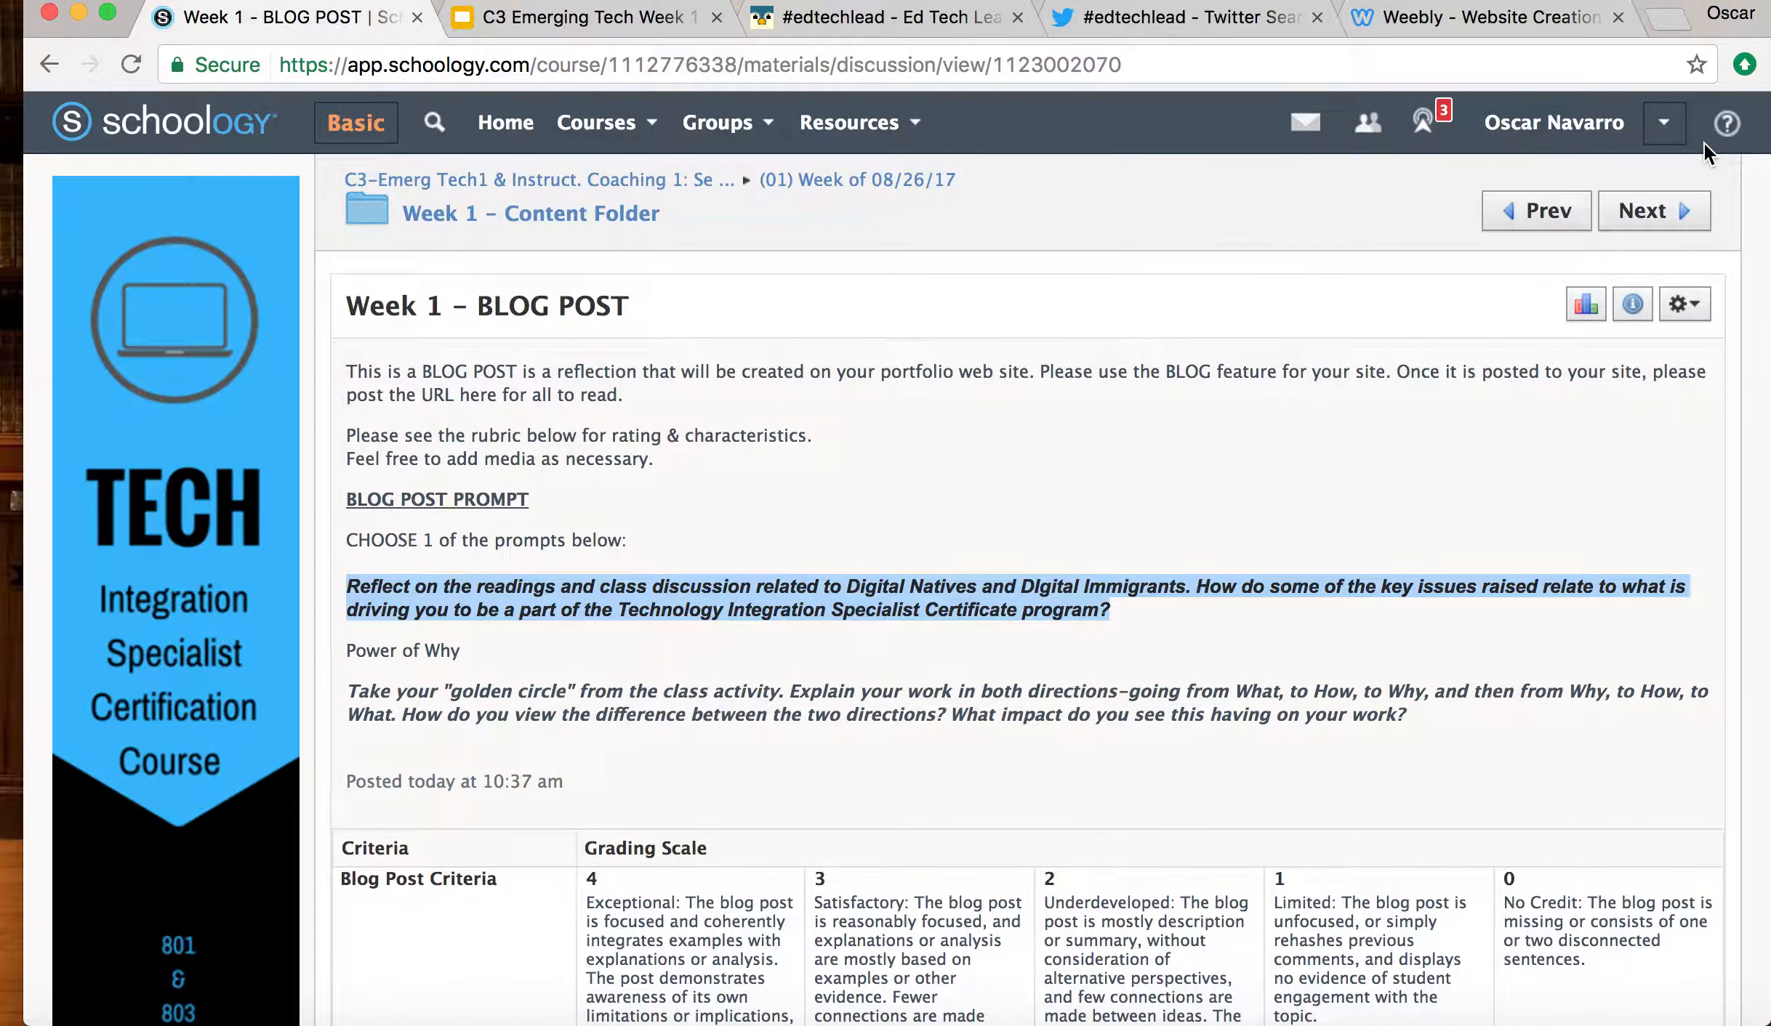
- Switch back to Weebly and start a new blog post titled "DIGITAL IMMIGRANTS AND NATIVE"
left_click(1567, 22)
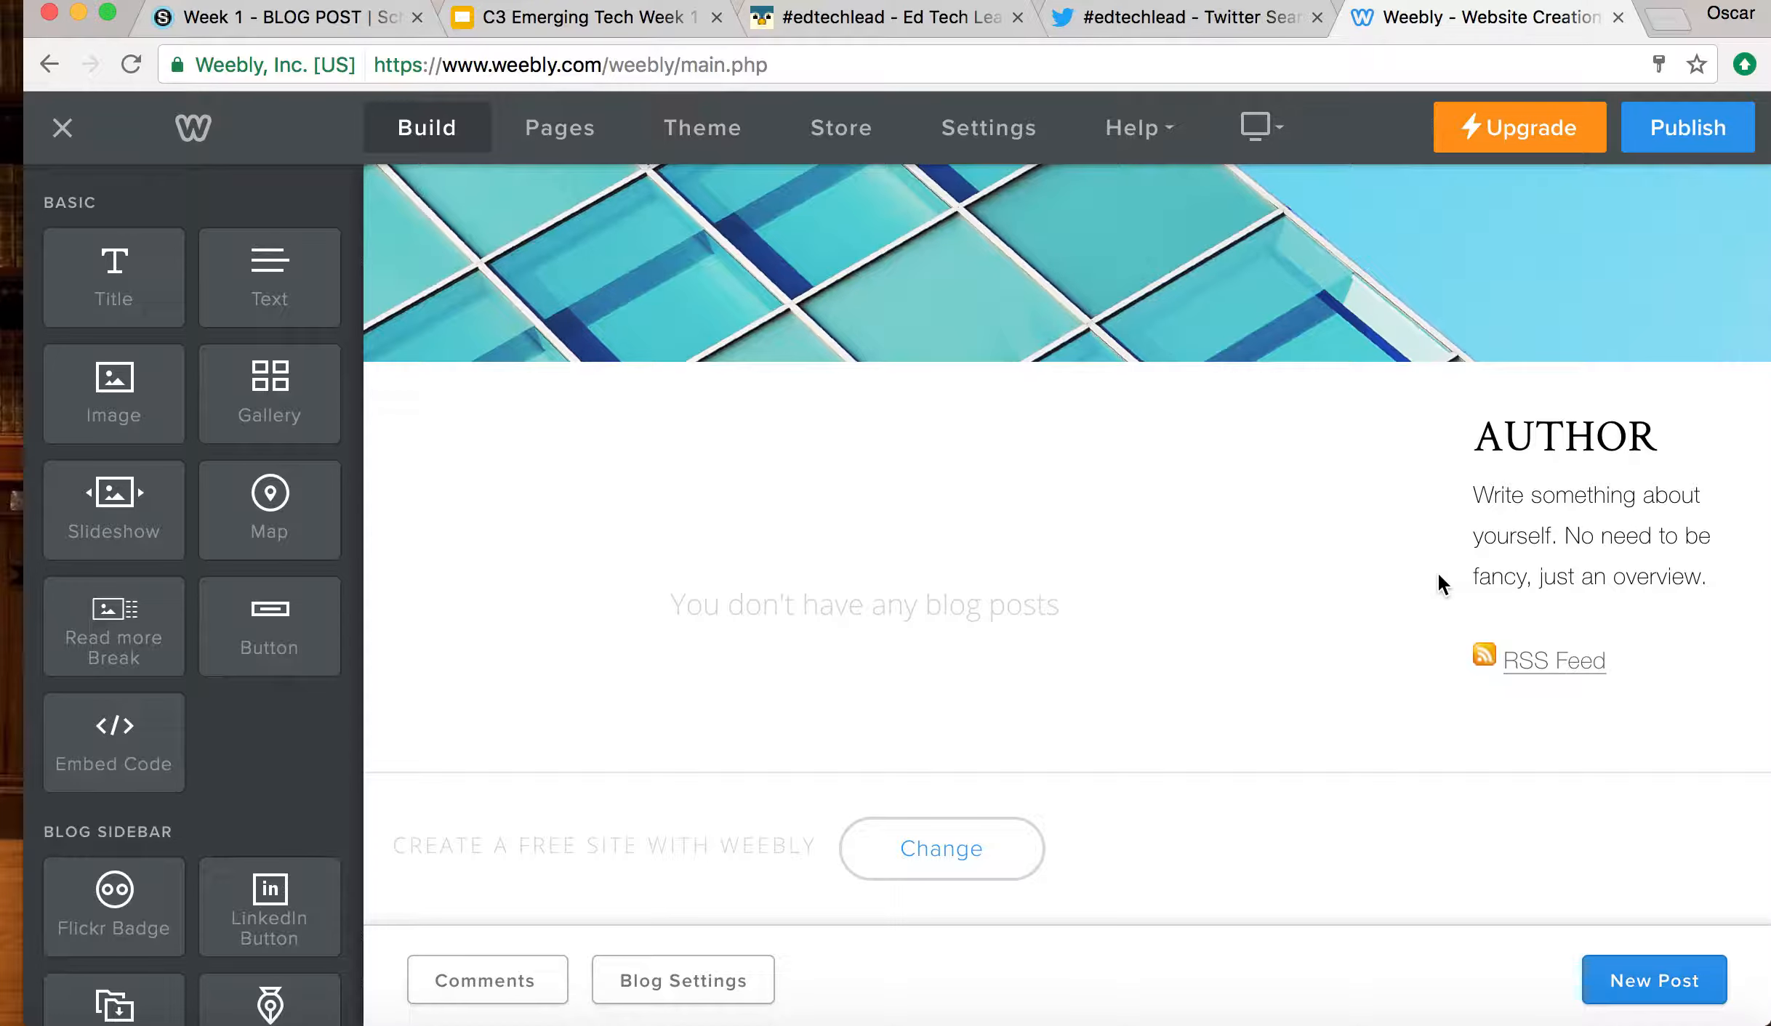
left_click(1686, 974)
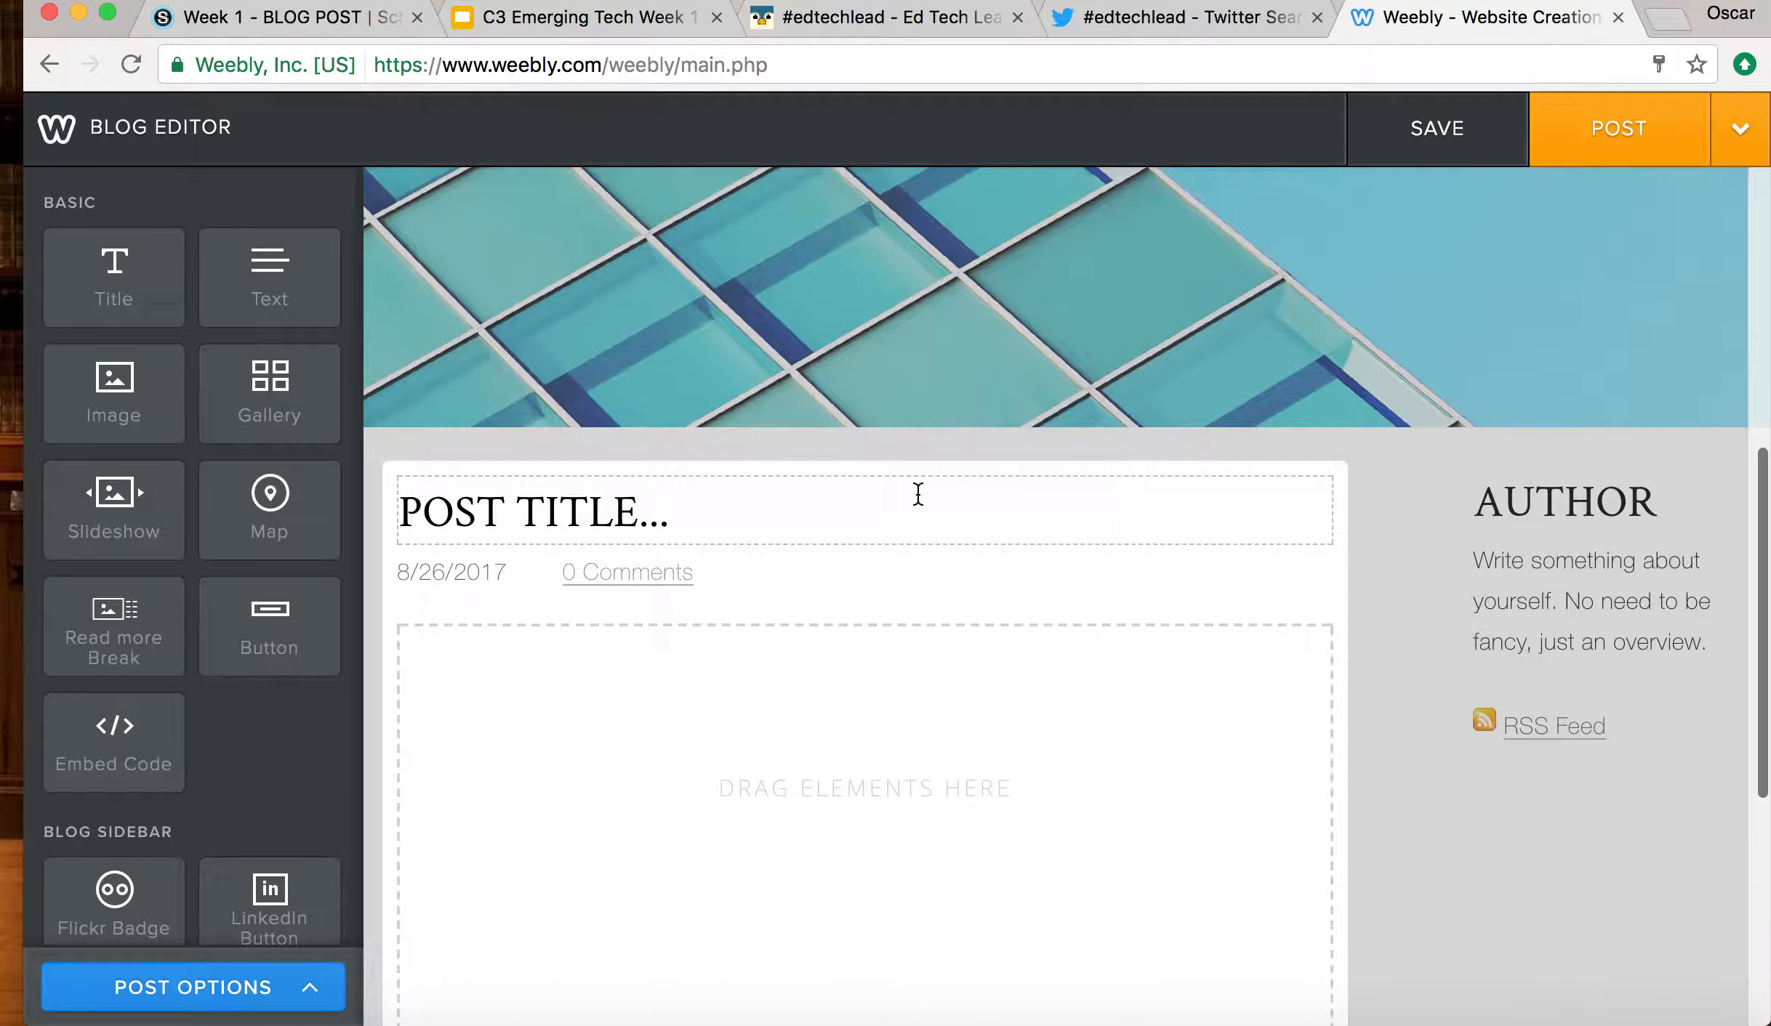
left_click(914, 498)
type("DIGIT")
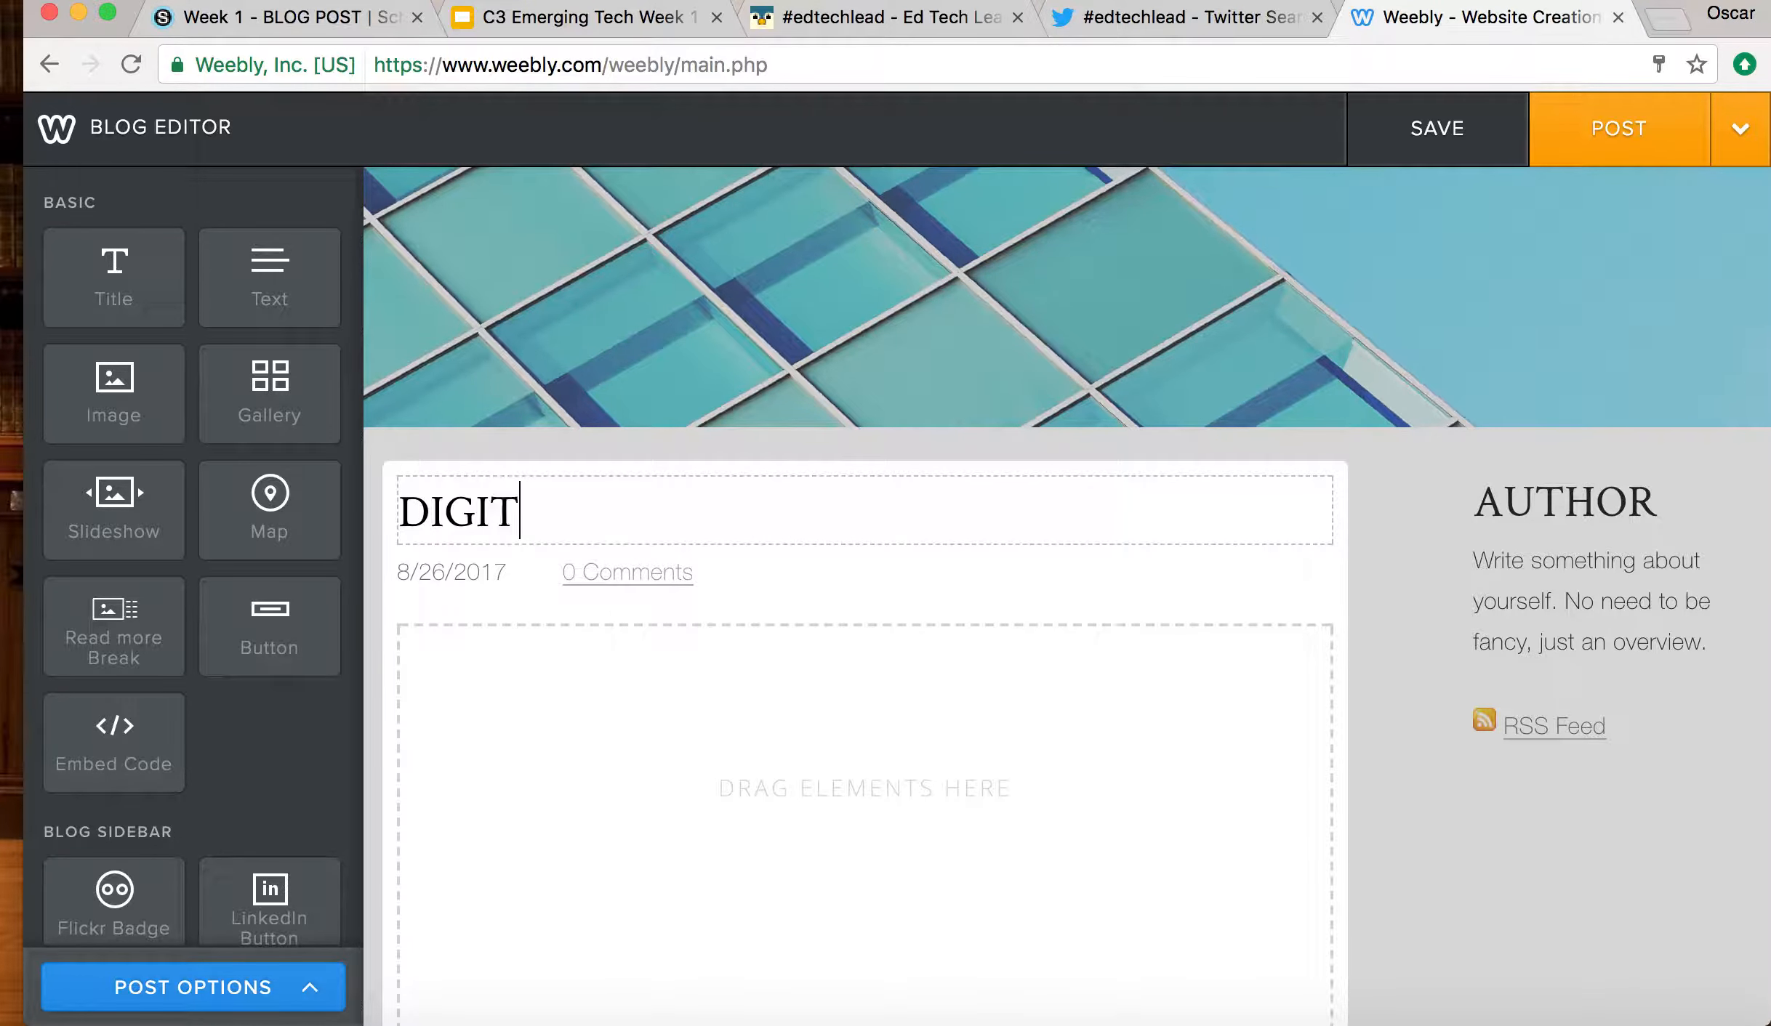
type("AL IMMIGRANTS AND NATIVE")
scroll(841, 809, "down", 3)
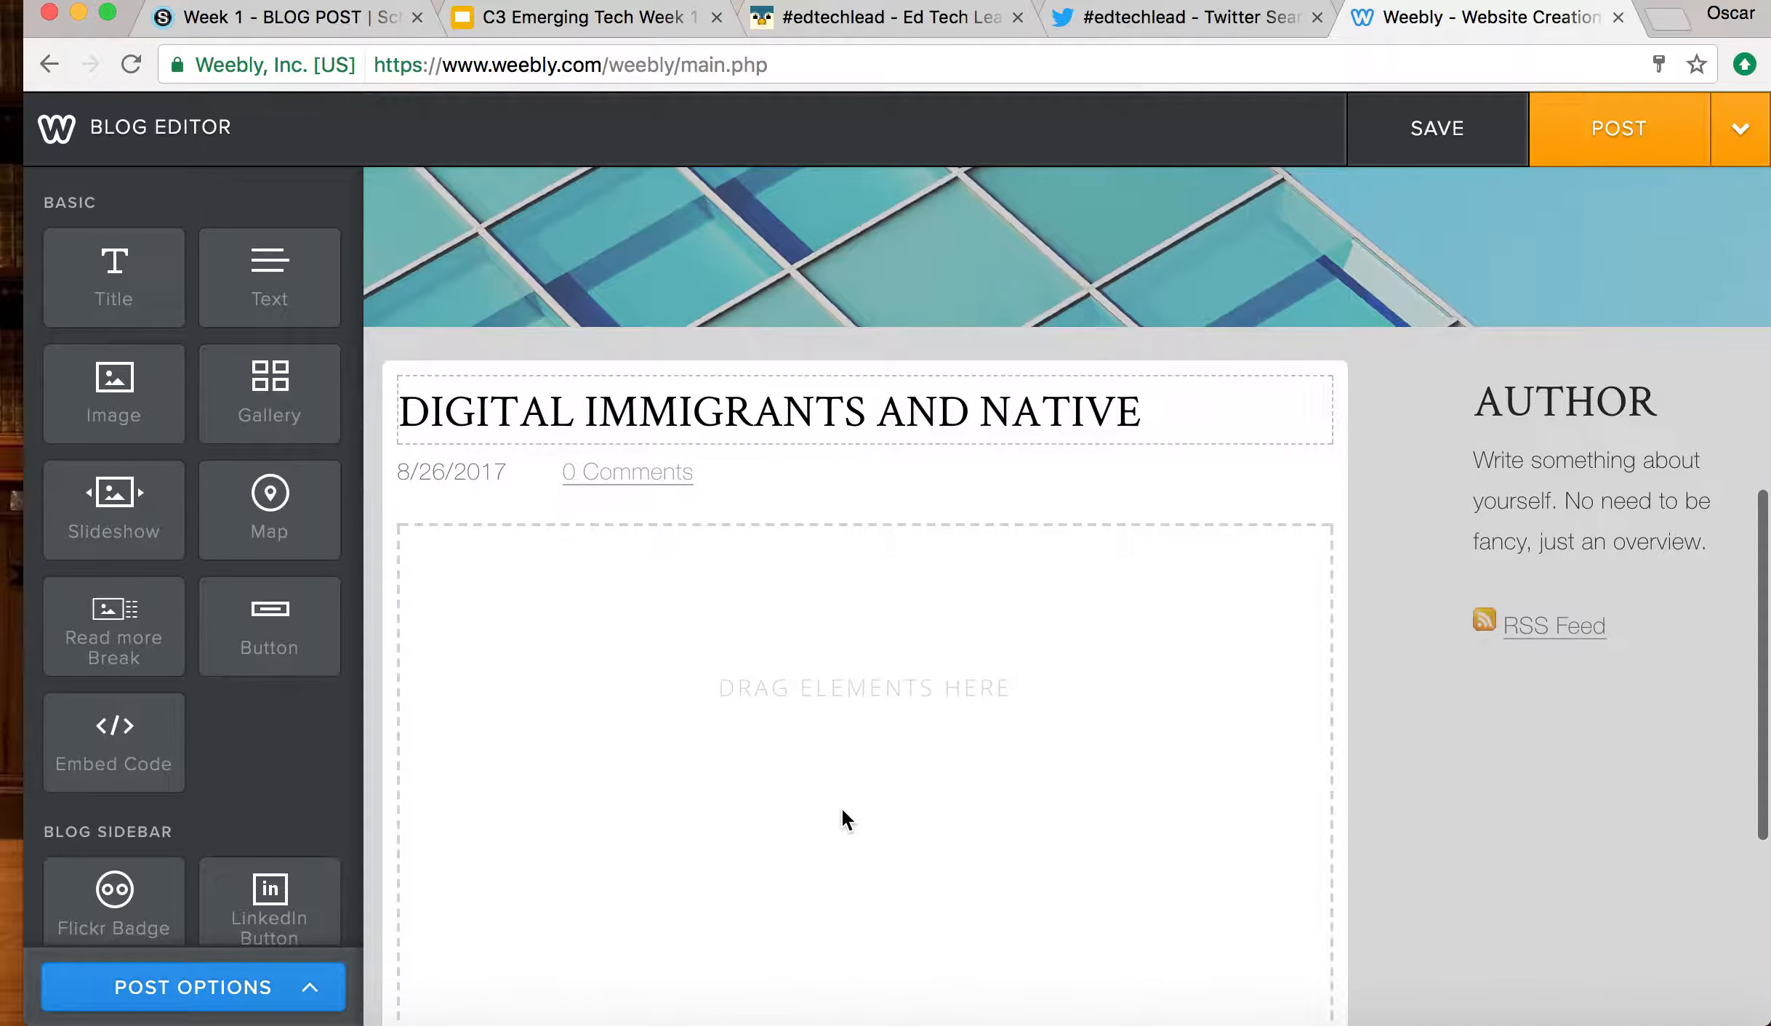
- Look through the available content elements and add a Text element to the body of the blog post
scroll(879, 466, "down", 3)
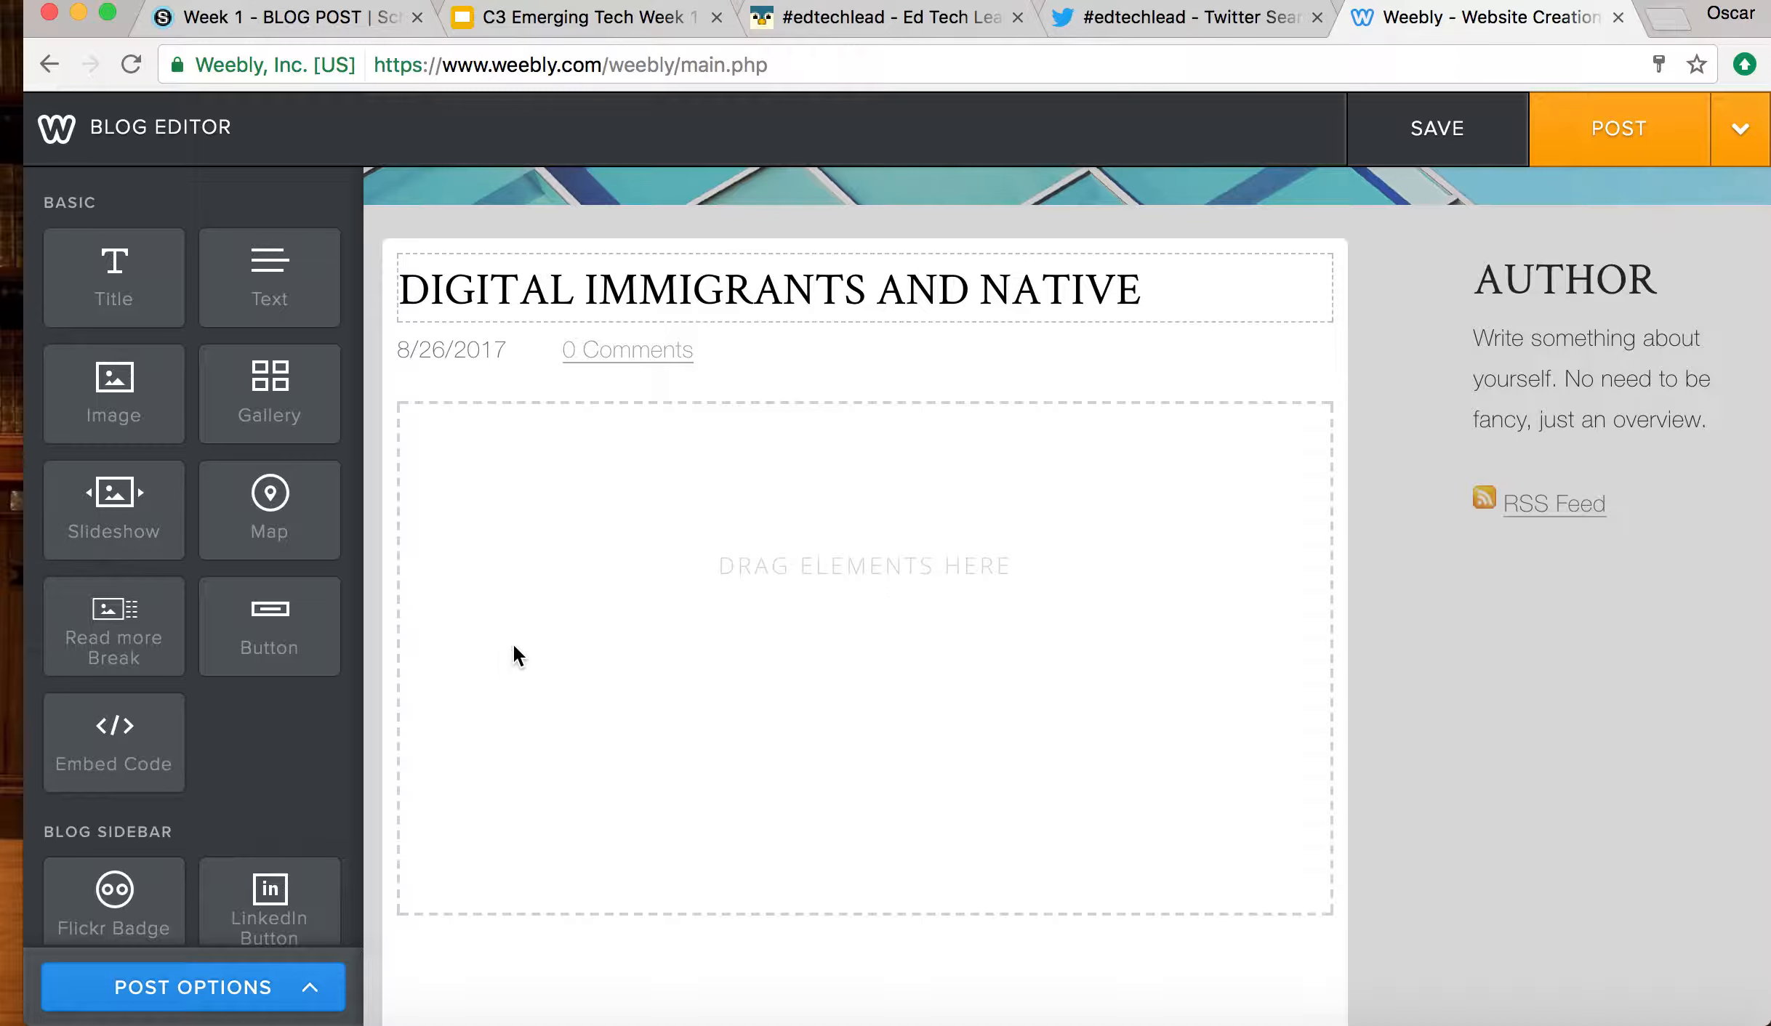
scroll(258, 720, "down", 8)
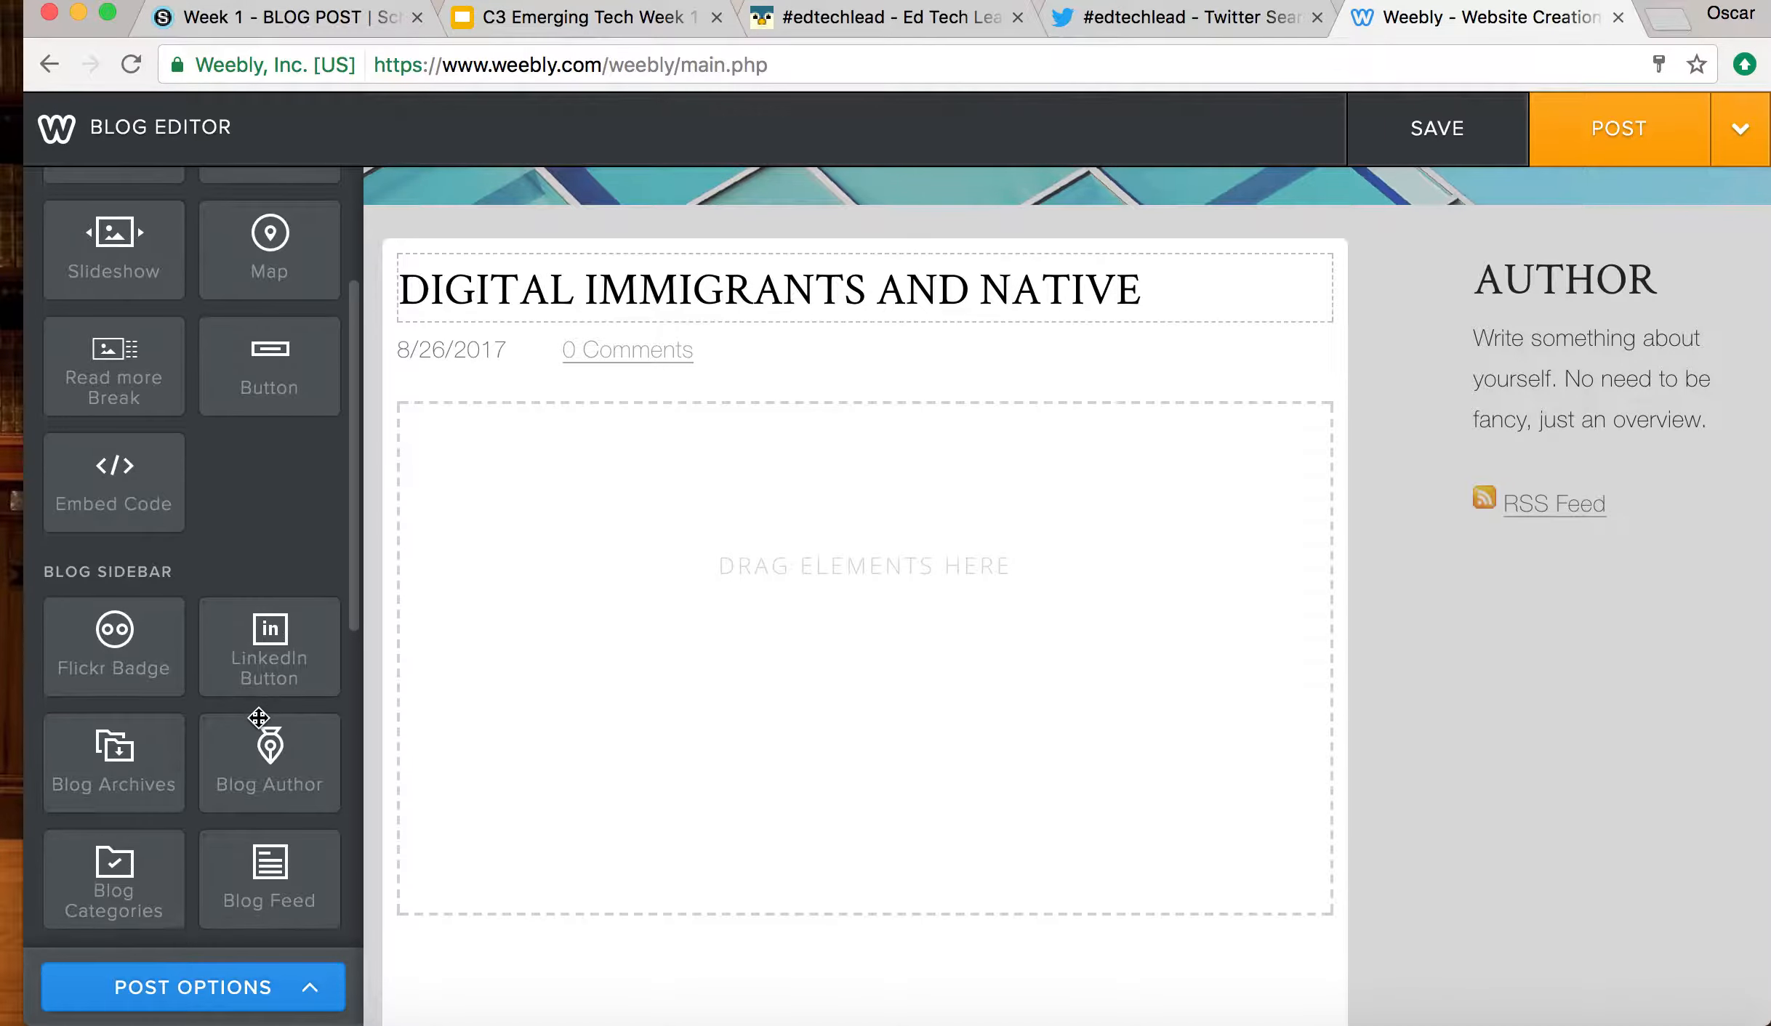
scroll(258, 718, "down", 4)
scroll(258, 718, "up", 10)
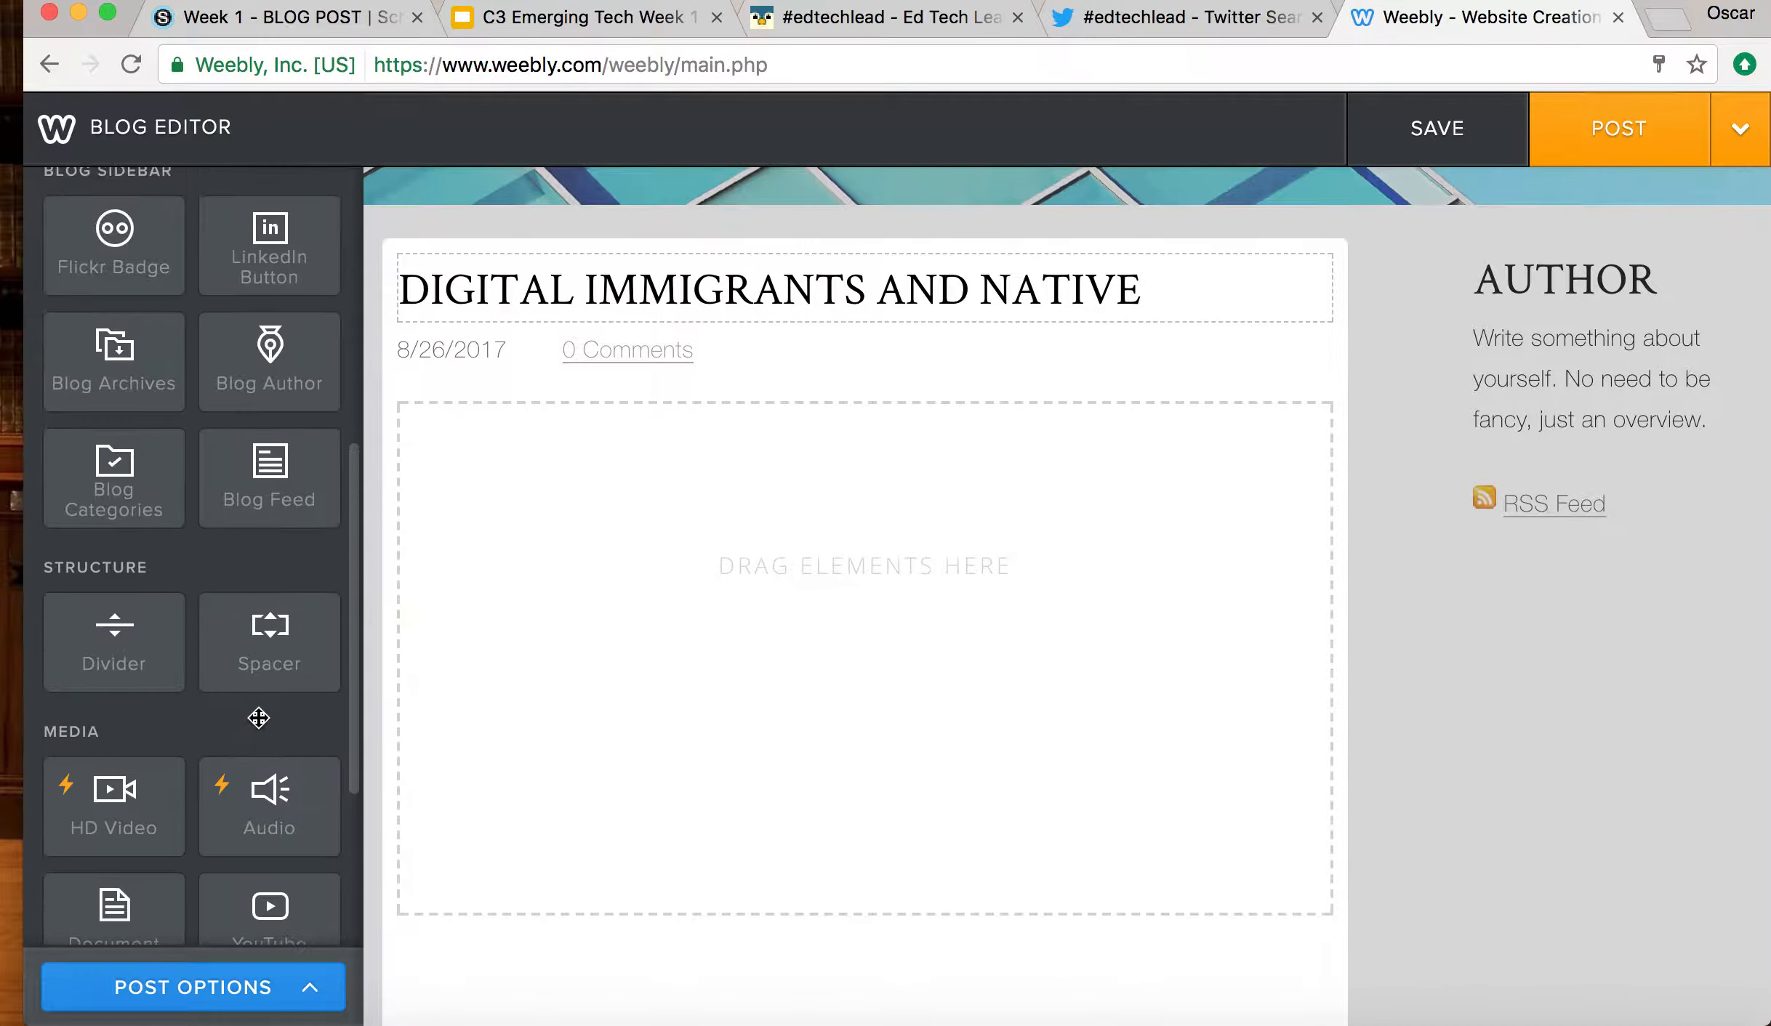
scroll(258, 718, "up", 2)
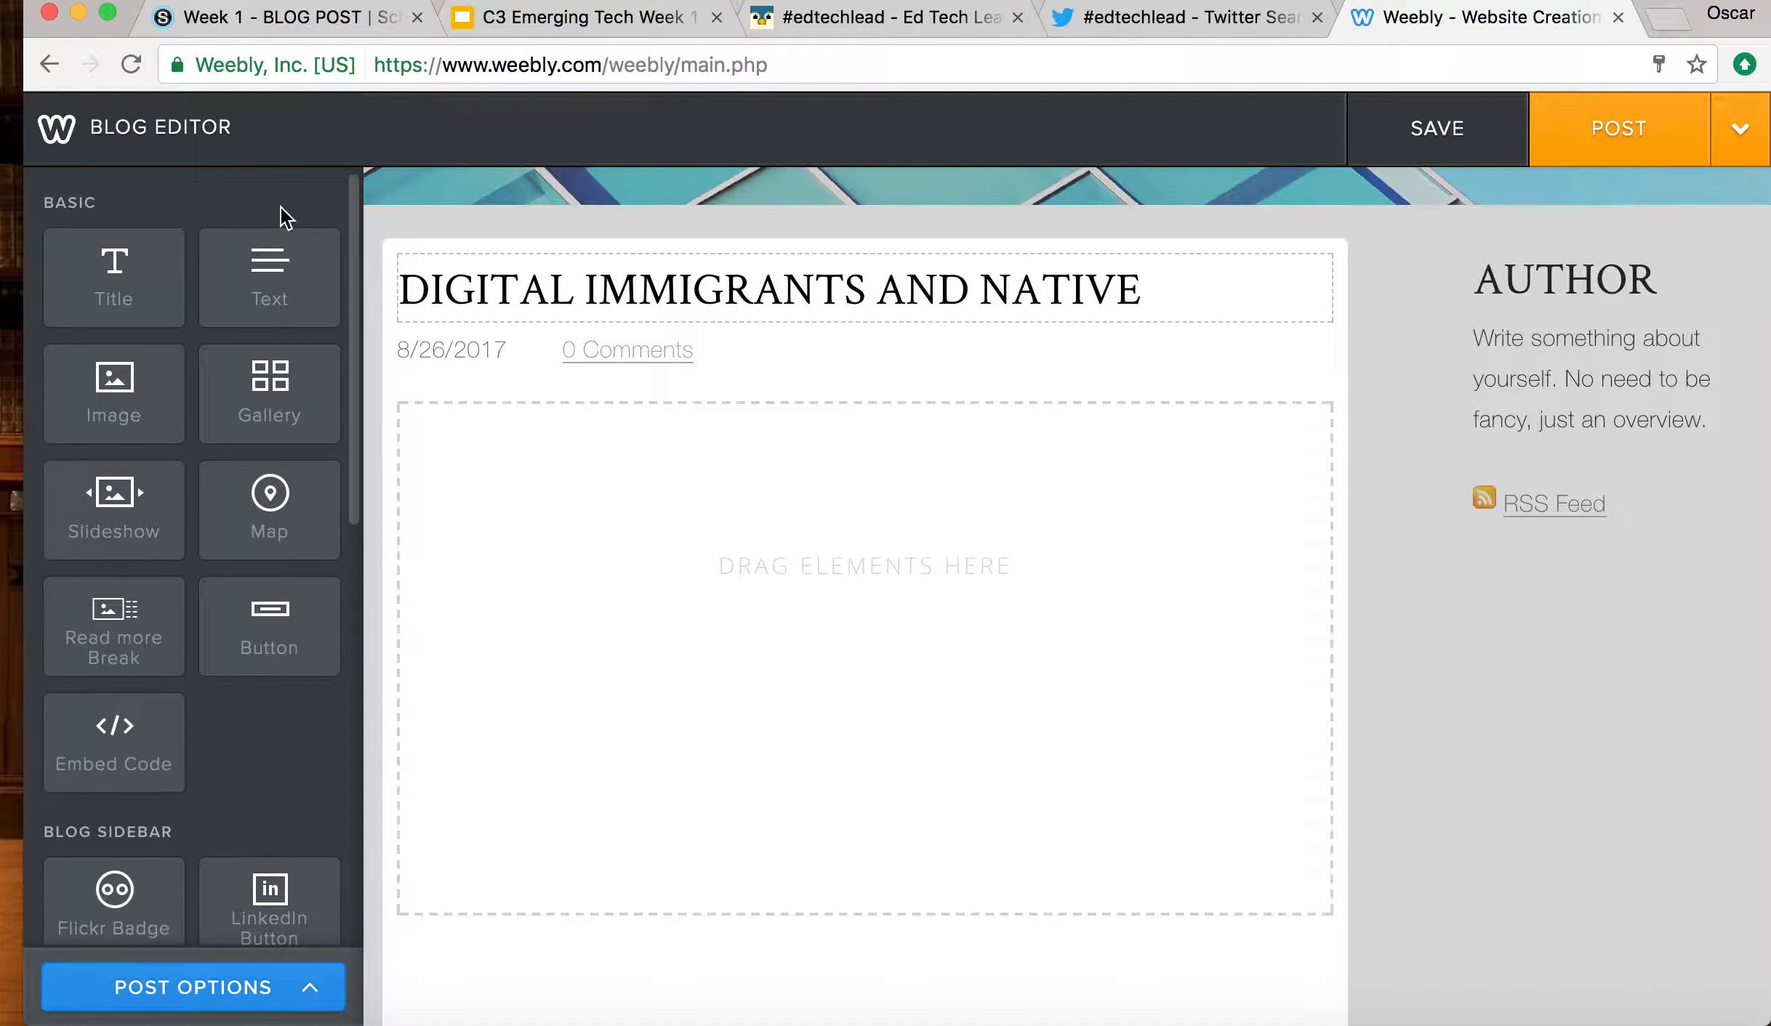
left_click_drag(275, 299, 718, 562)
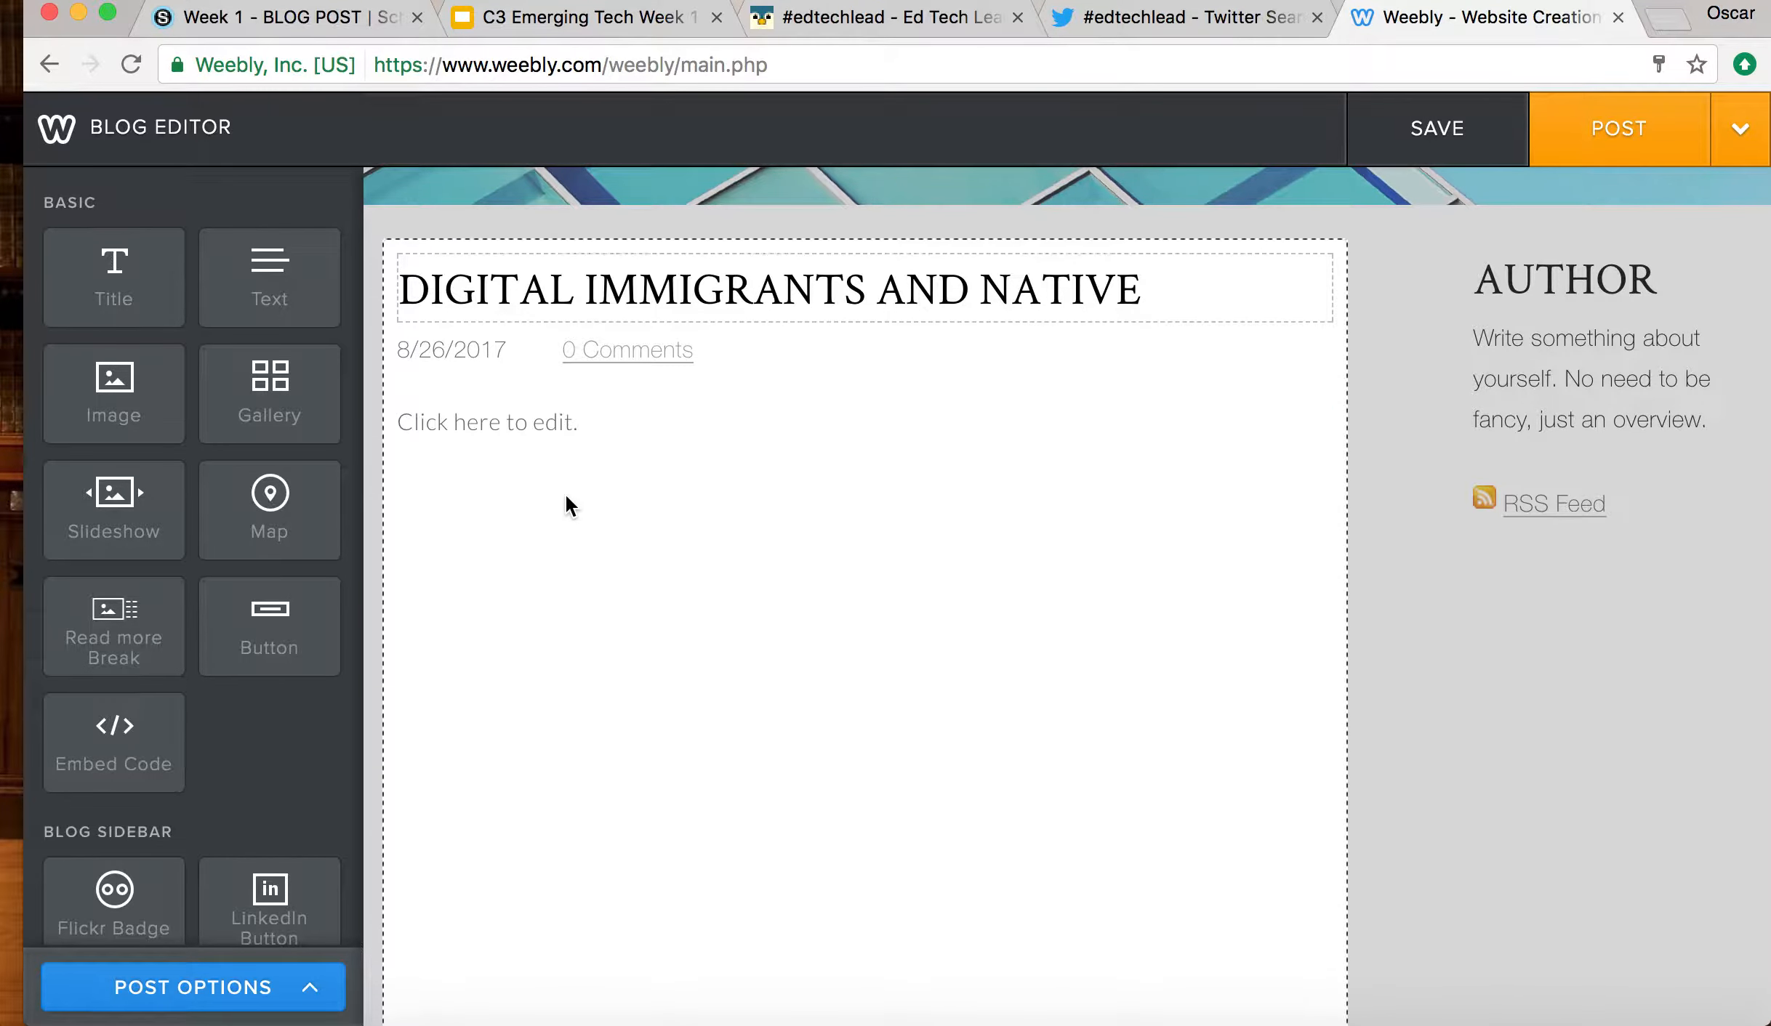
- Paste the copied Digital Natives prompt into the post's text element and add random filler characters as a sample answer a few lines below
left_click(528, 427)
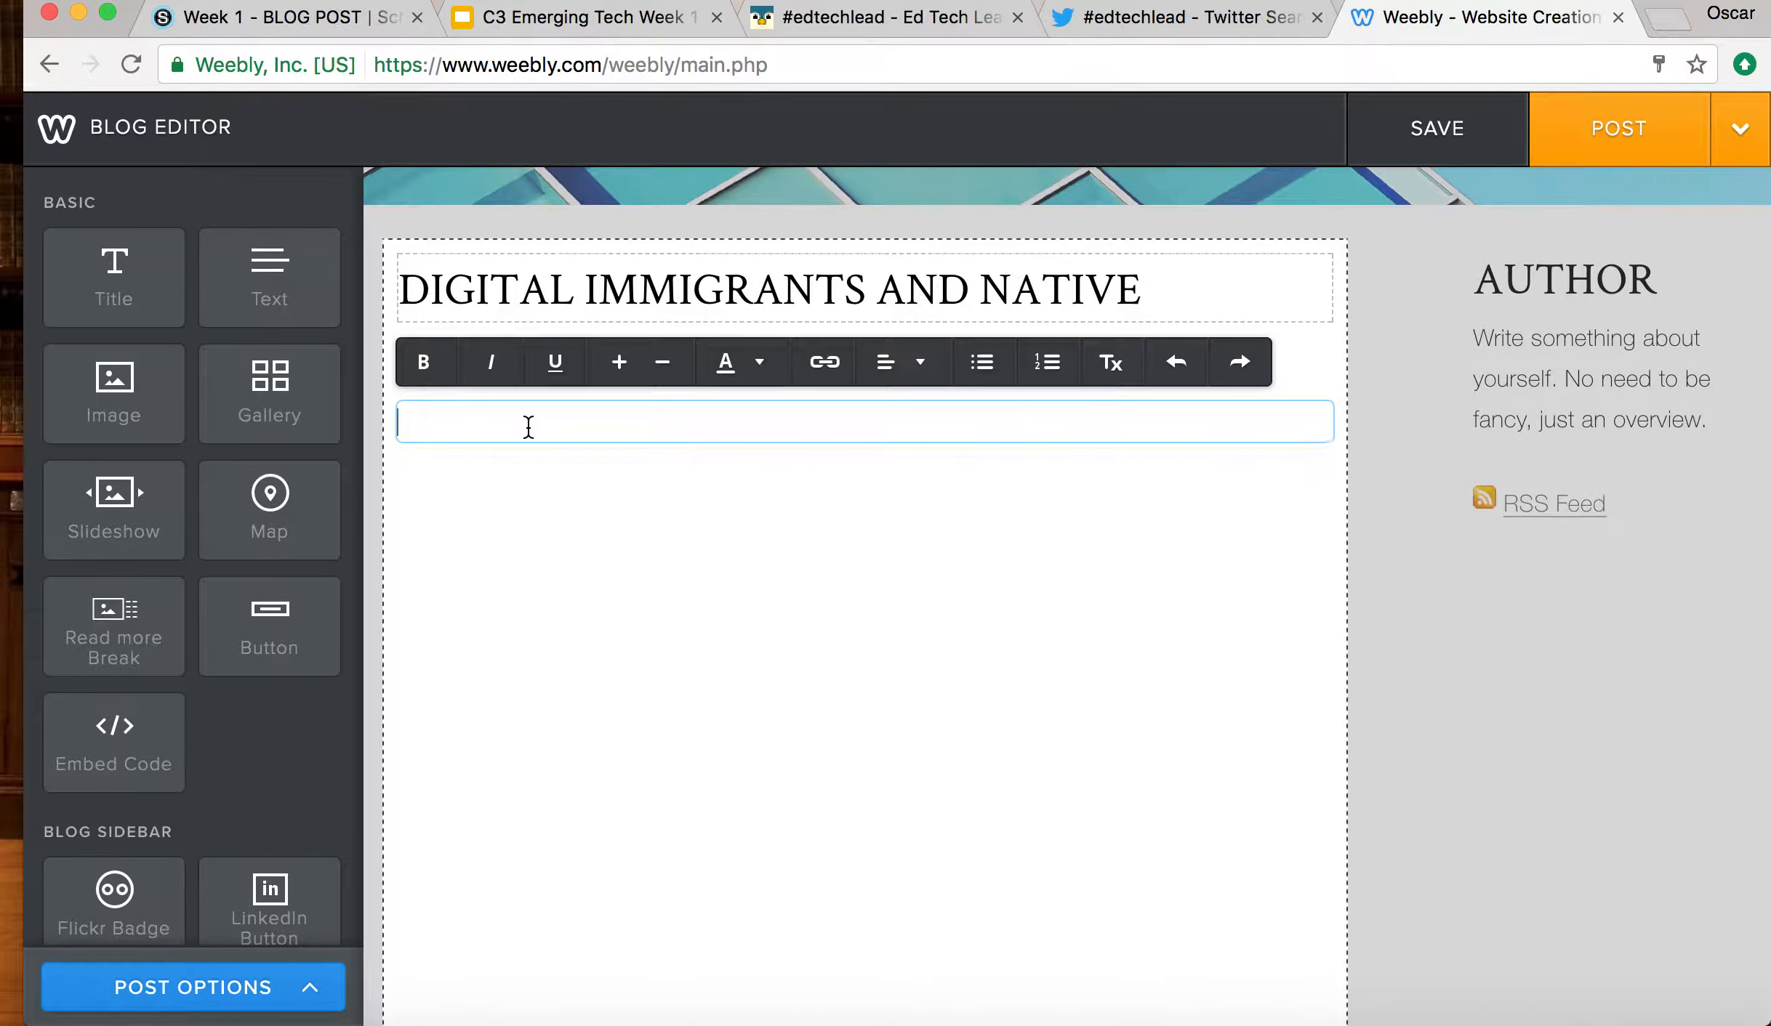
type("Reflect on the readings and class discussion related to Digital Natives and DIgital Immigrants. How do some of the key issues raised relate to what is driving you to be a part of the Technology Integration Specialist Certificate program?")
key("Return")
key("Return")
key("Return")
type("skjfsjdfl;kasdjf;lkjads;flkjasdk;ljf;lkdsjf;ldskjf;lkdsjf;lksdjf;lksadjflk;asdjf;lksdjfl;kjsd;lkfjsd;lkfjas;dlkf")
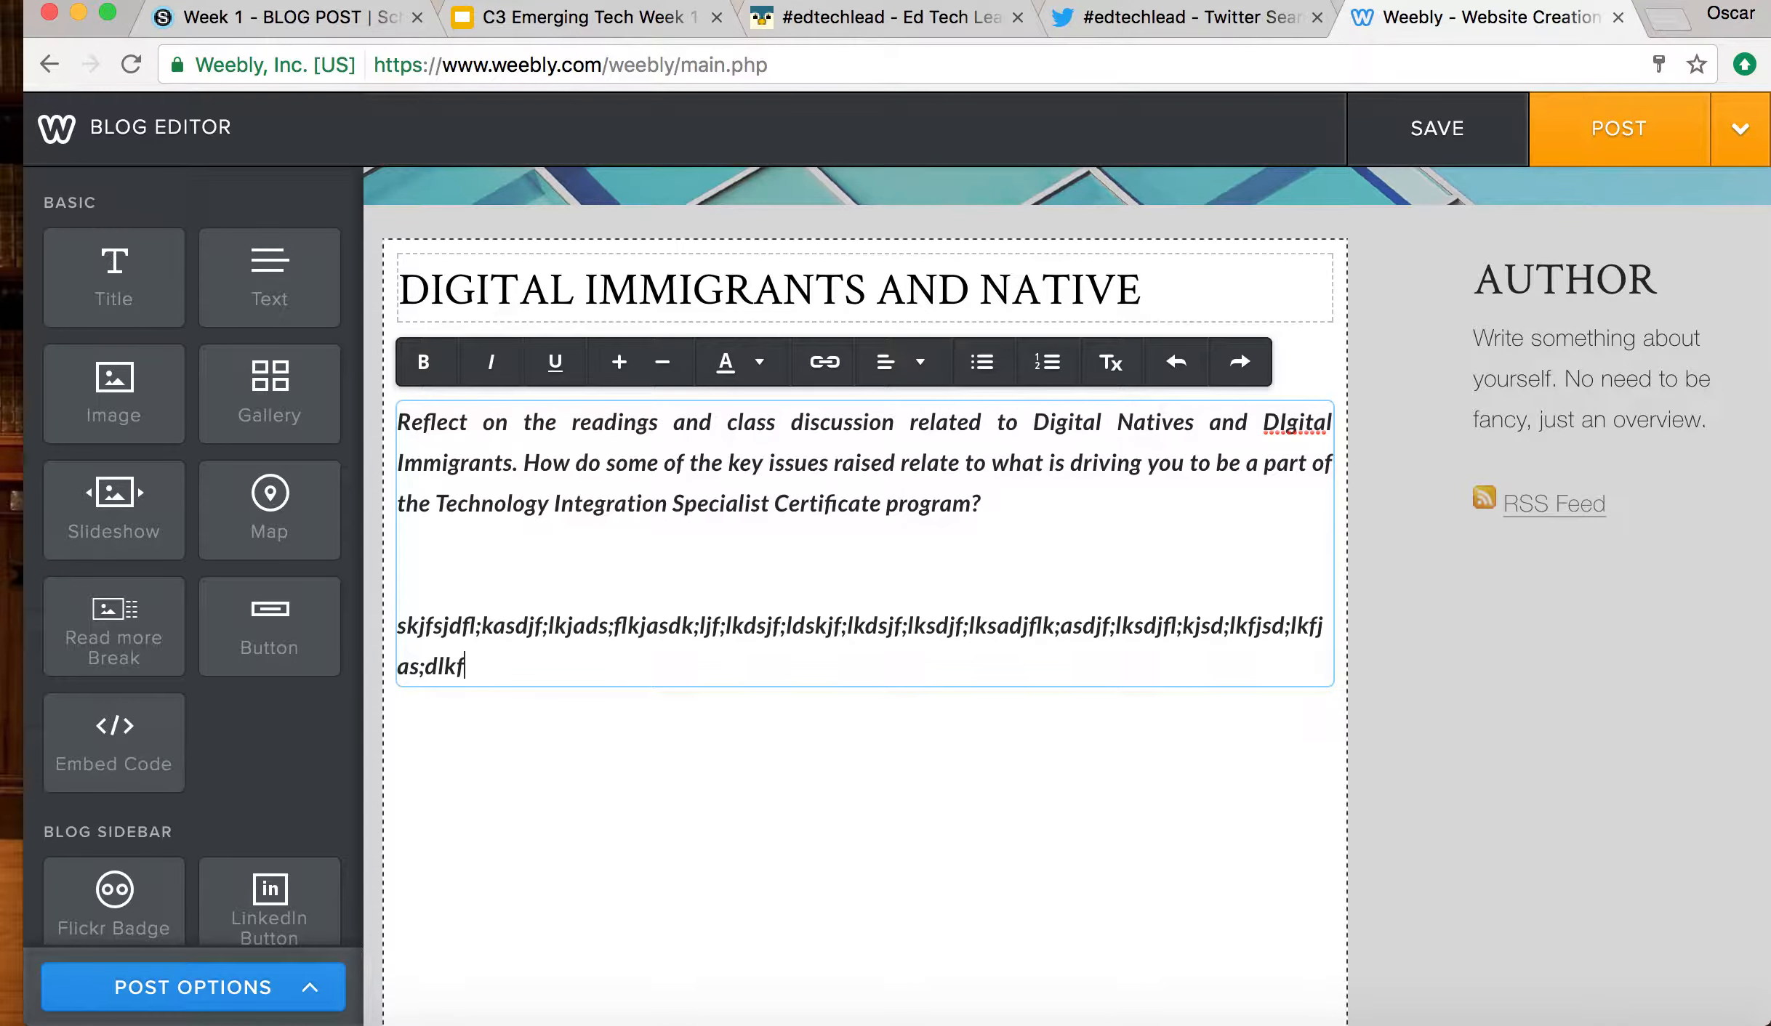
left_click(1621, 852)
scroll(1621, 852, "up", 3)
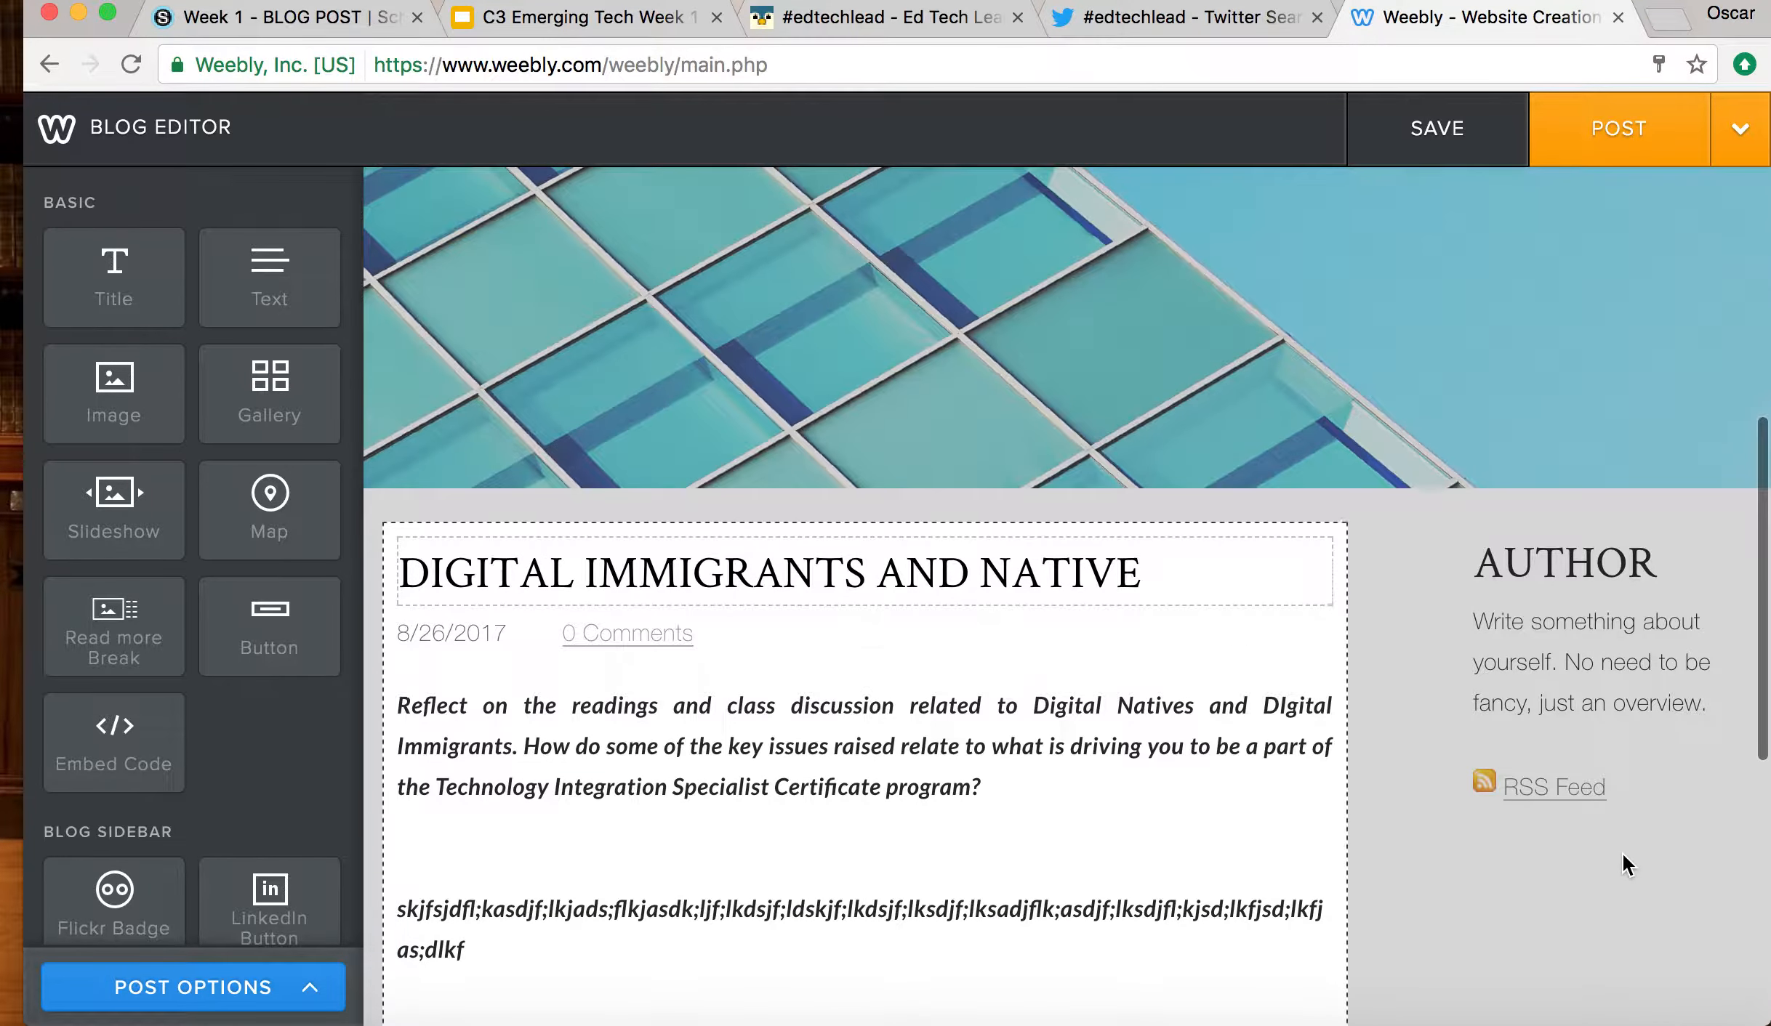
scroll(1621, 852, "down", 1)
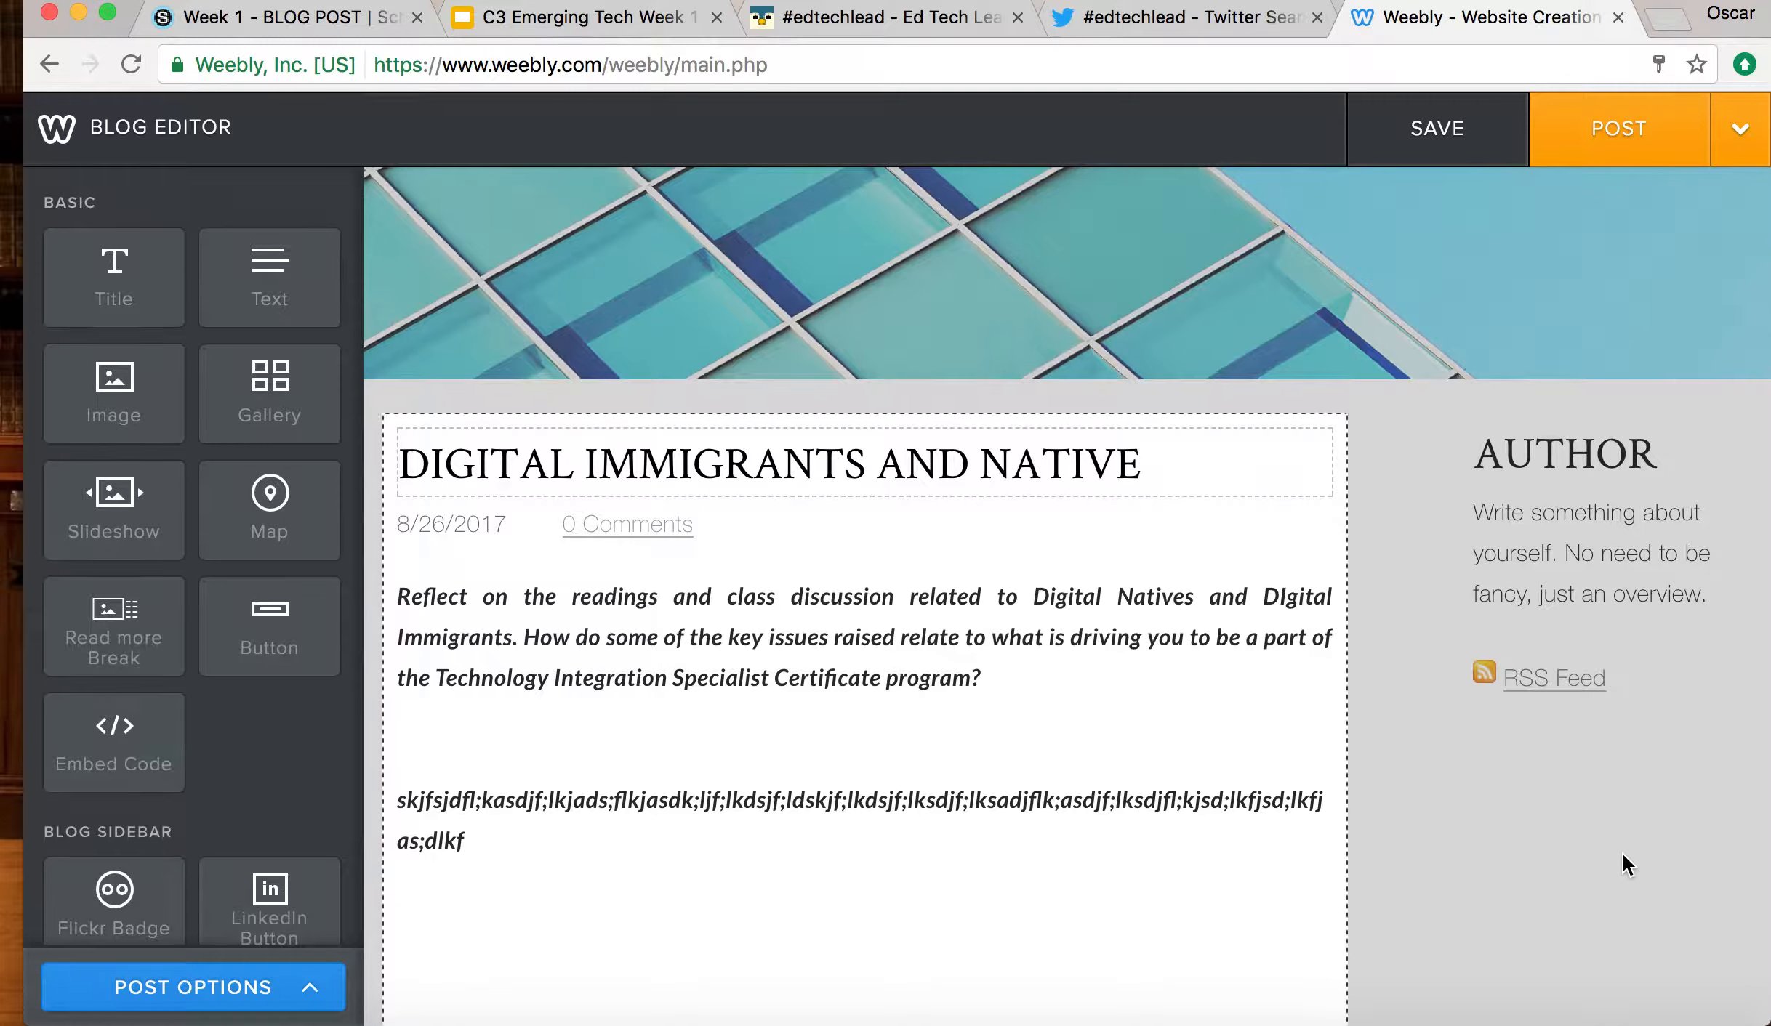
- Post the Digital Immigrants and Native entry to the blog and publish the site under a free Weebly subdomain
left_click(1620, 134)
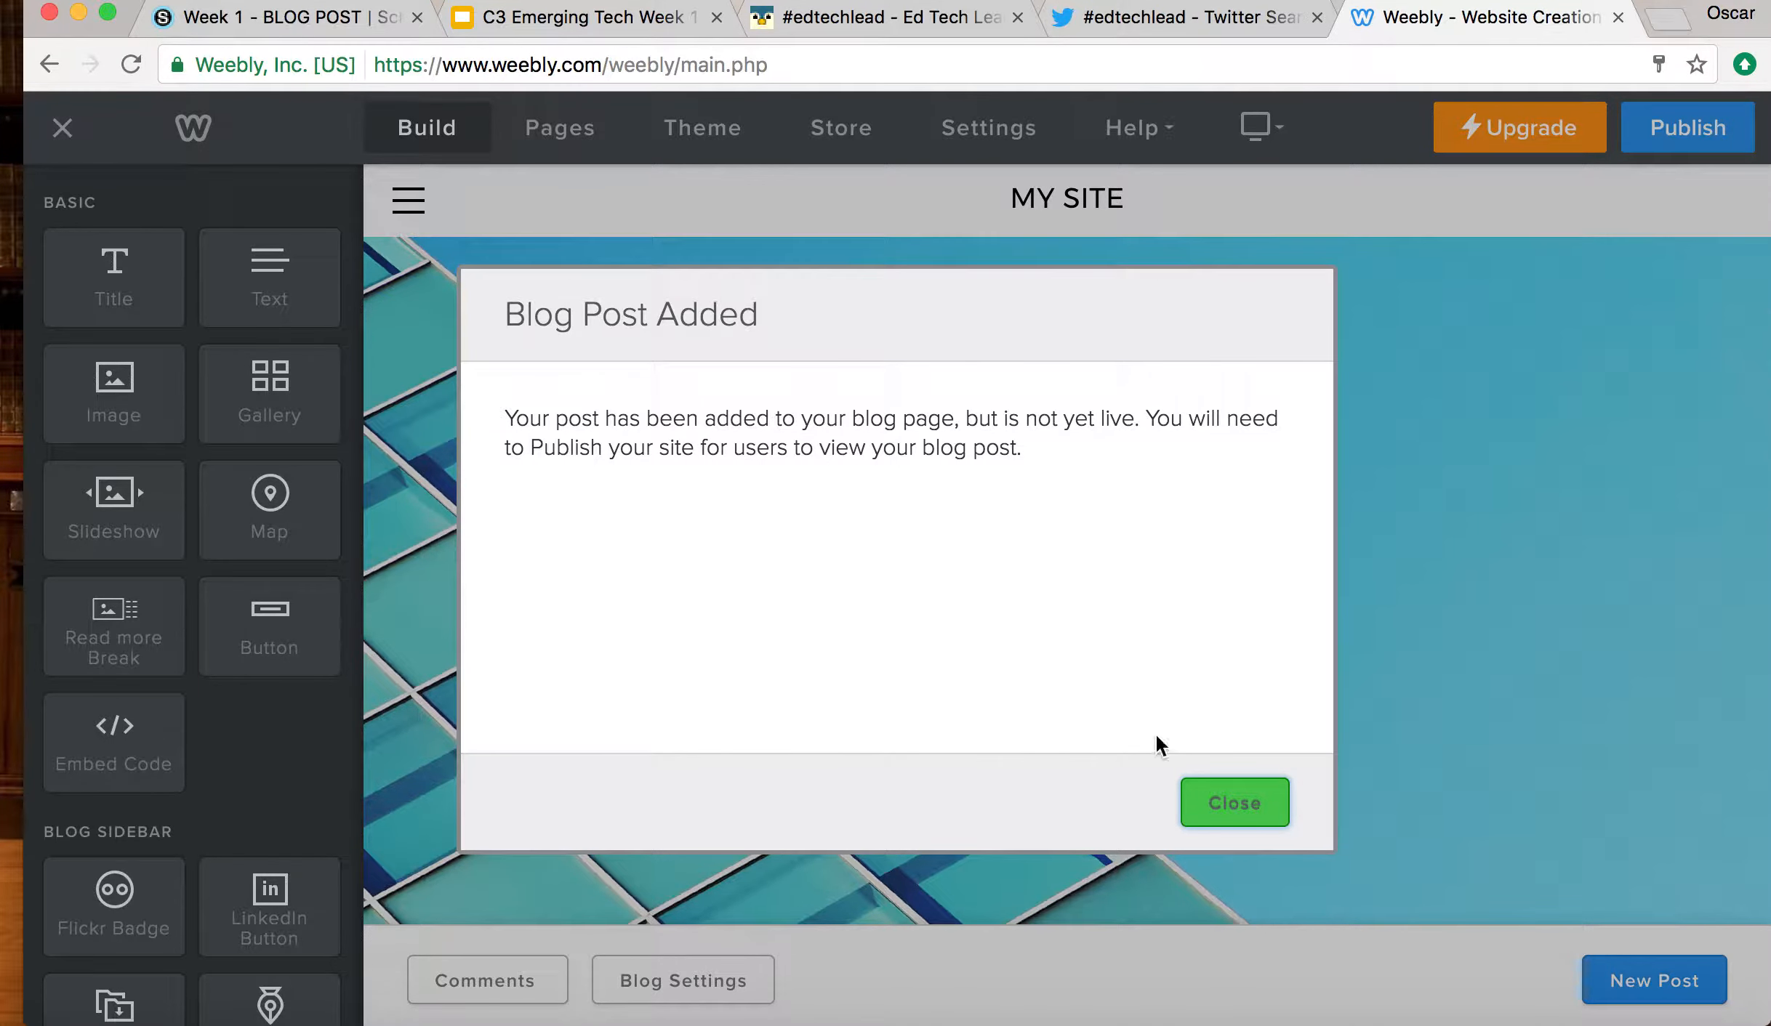
left_click(1247, 808)
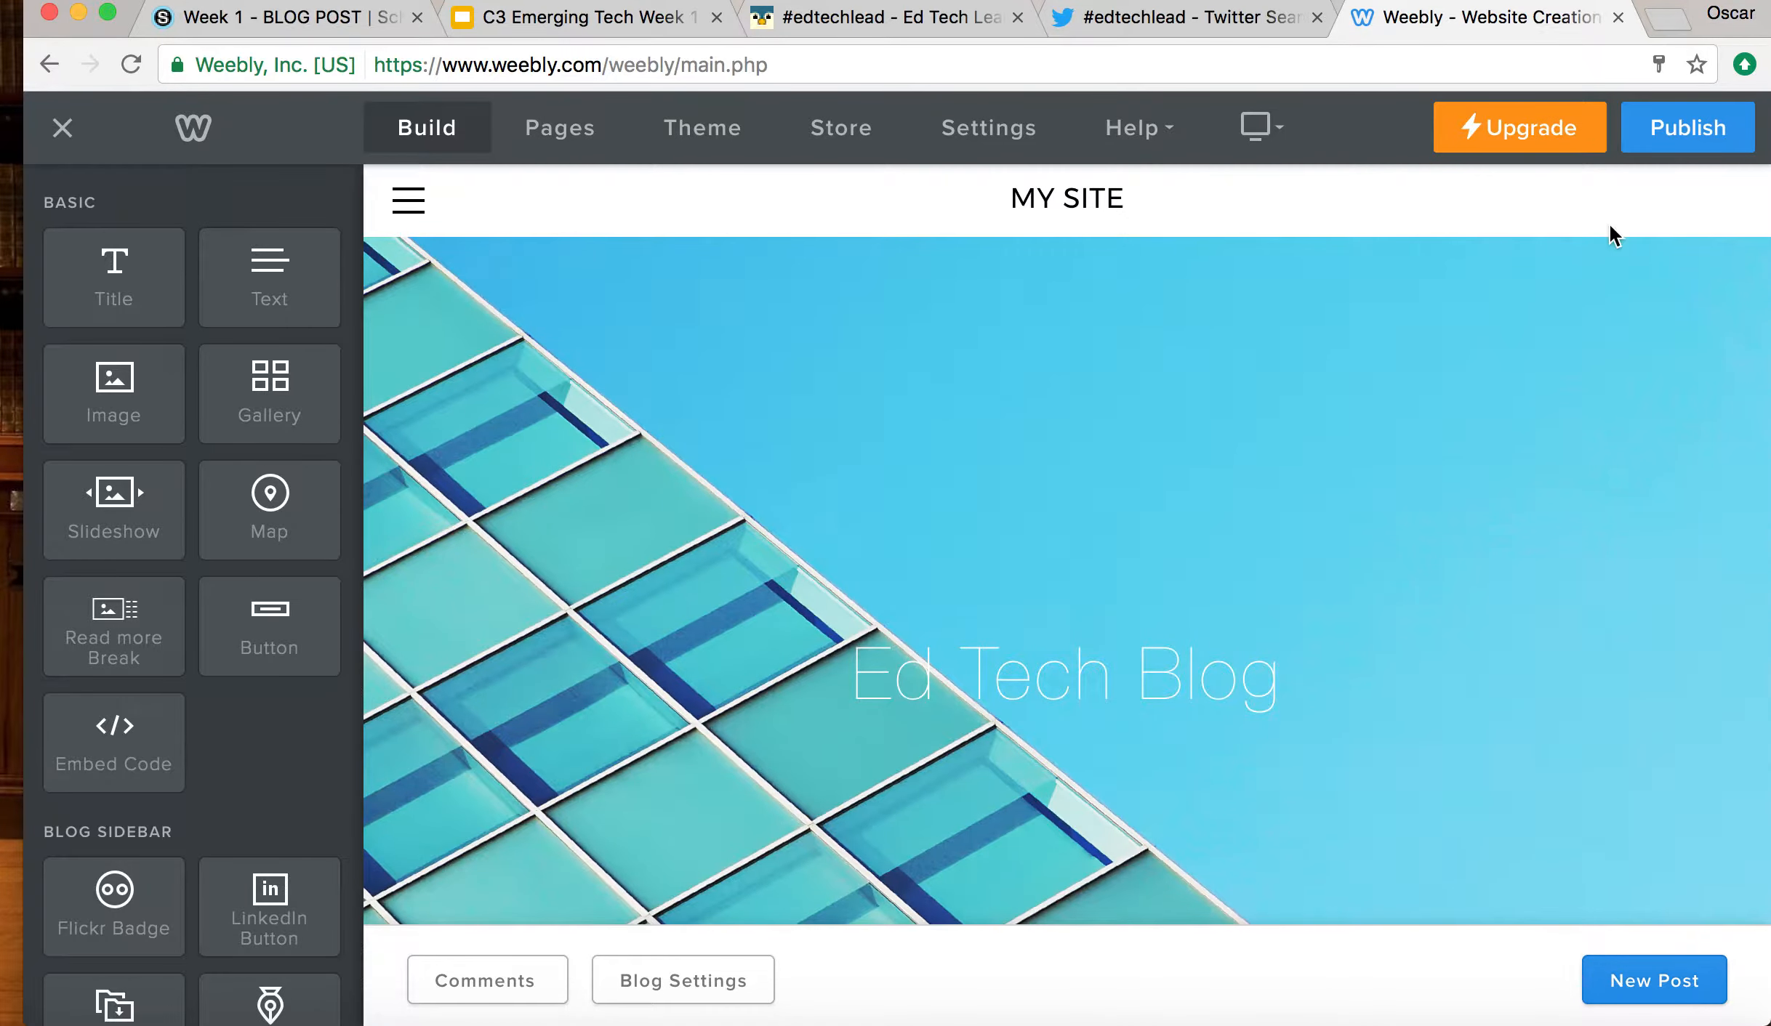
left_click(1665, 154)
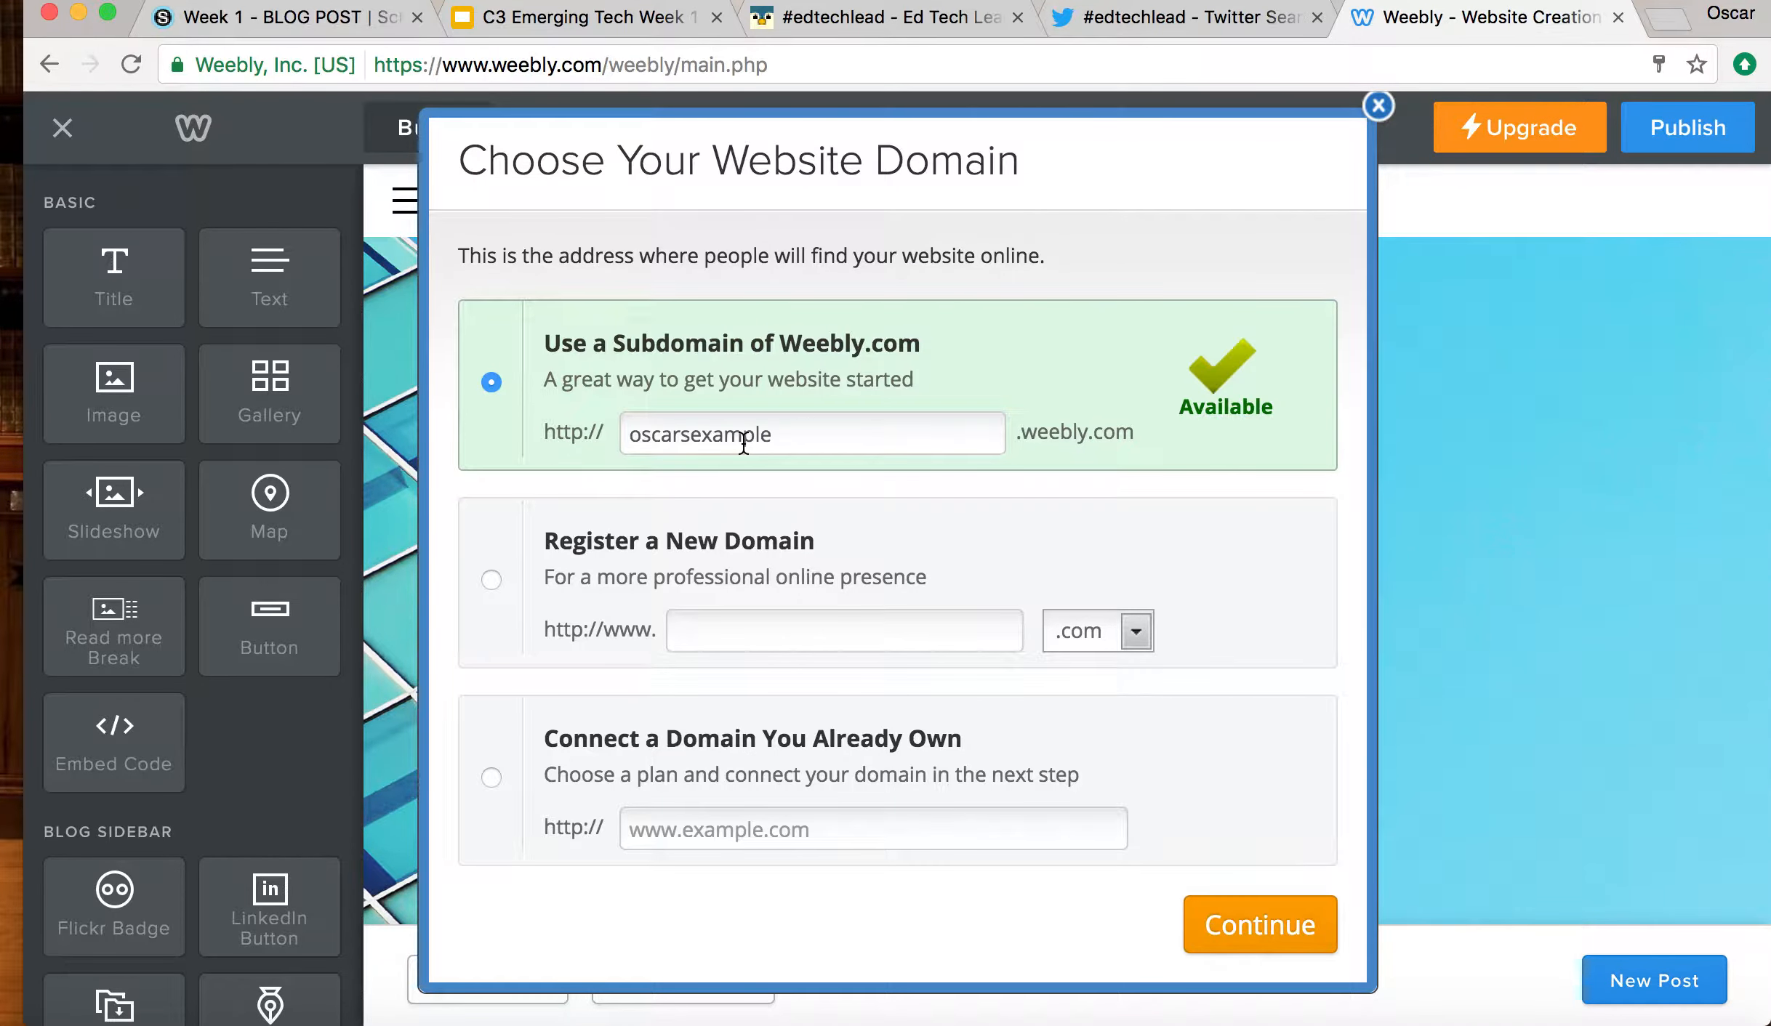
left_click(1234, 927)
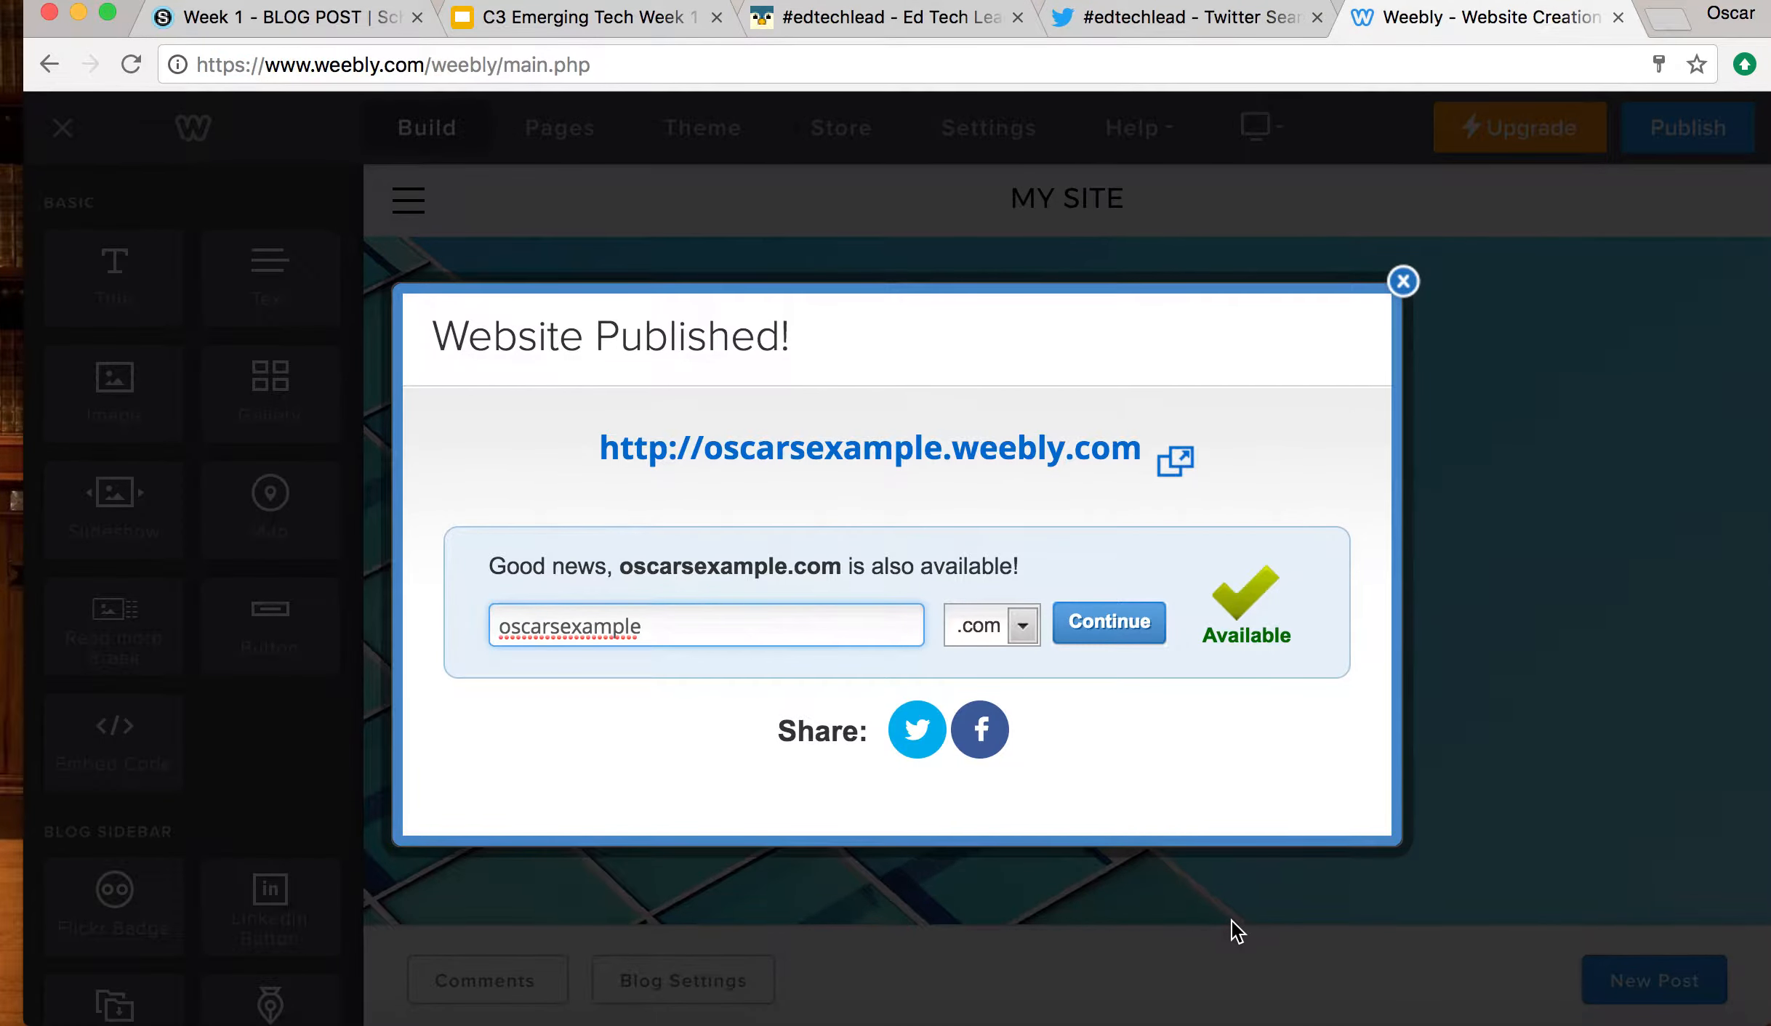
- Open the published site and look over its home page and the post on its Ed Tech Blog page
left_click(1056, 445)
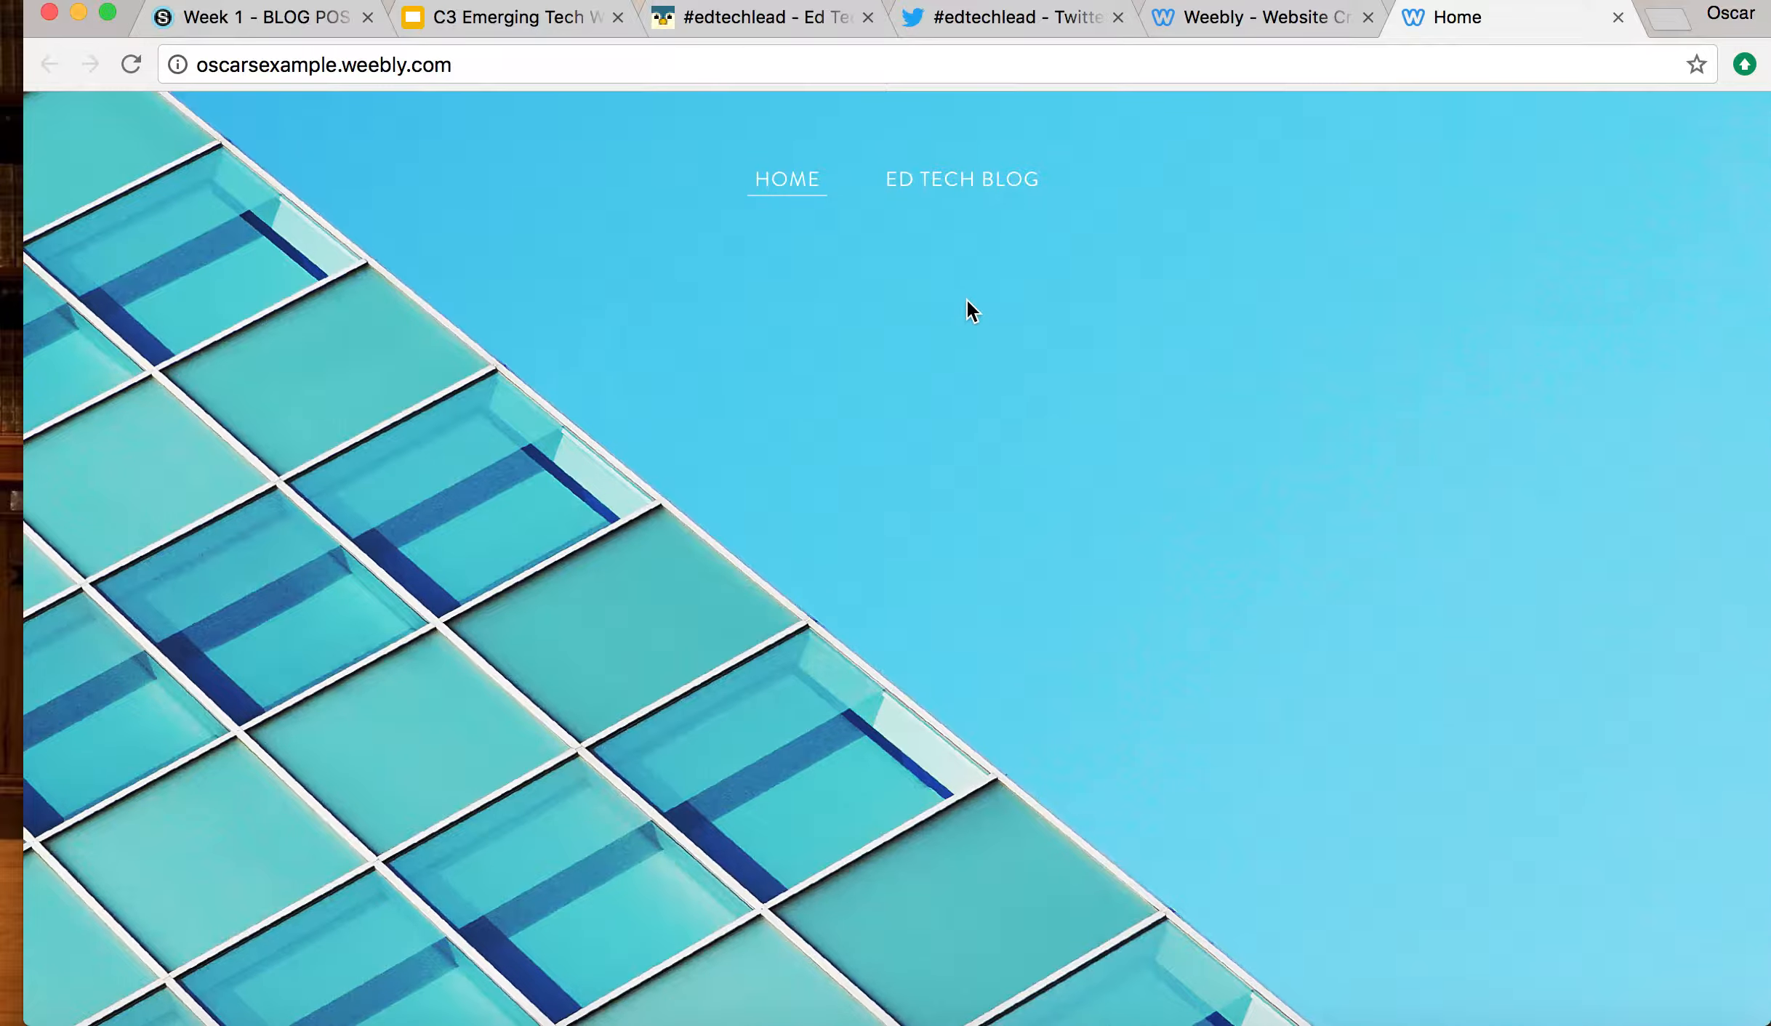
scroll(983, 344, "down", 1)
scroll(984, 344, "down", 1)
scroll(984, 343, "up", 1)
scroll(983, 343, "down", 1)
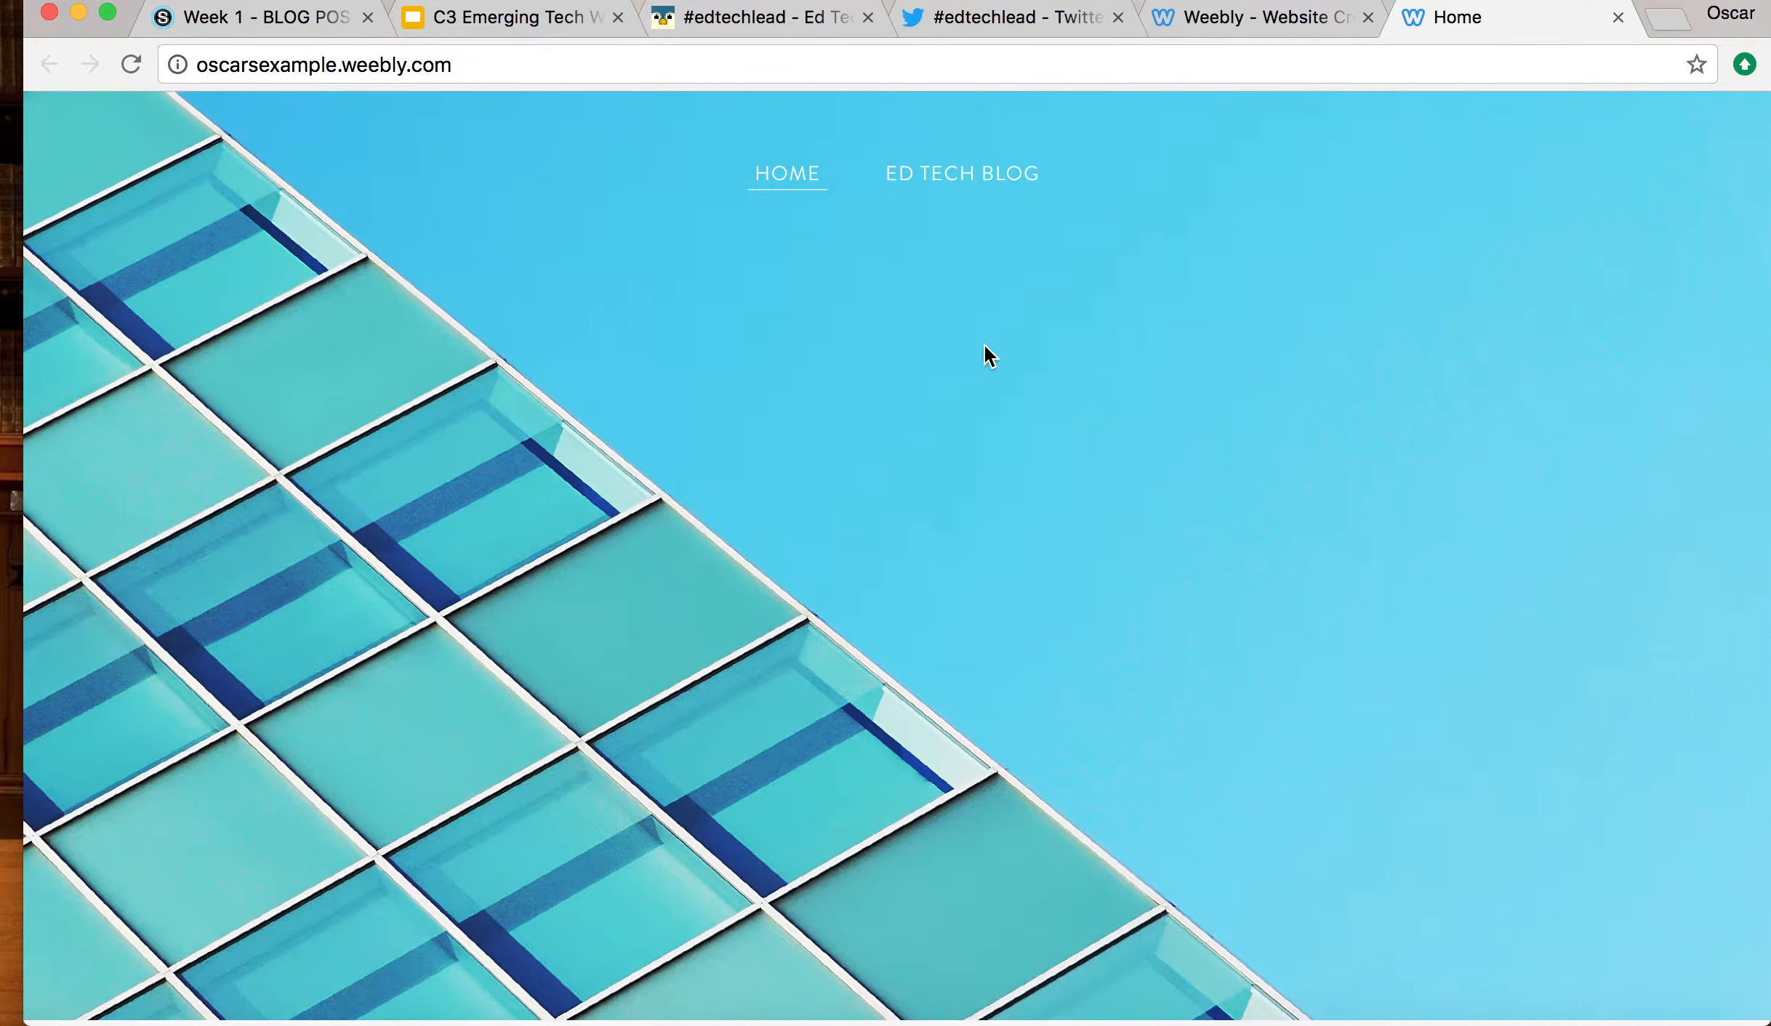
scroll(984, 343, "up", 1)
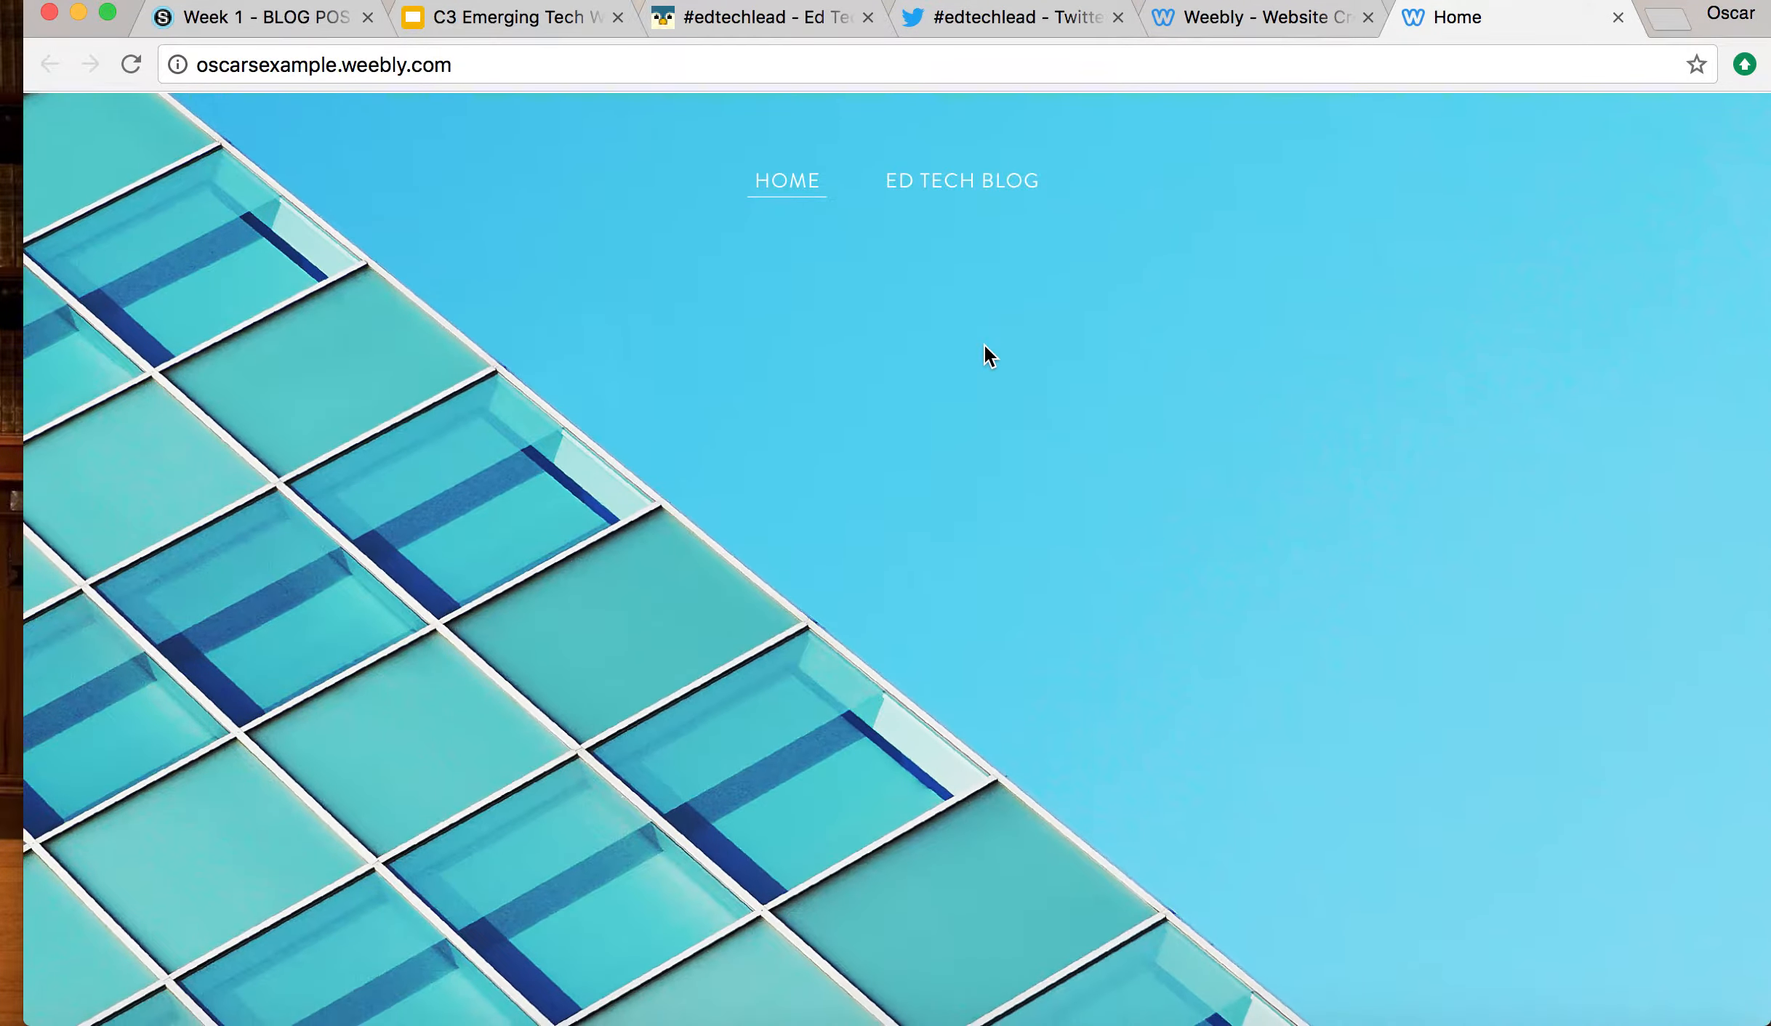
left_click(971, 193)
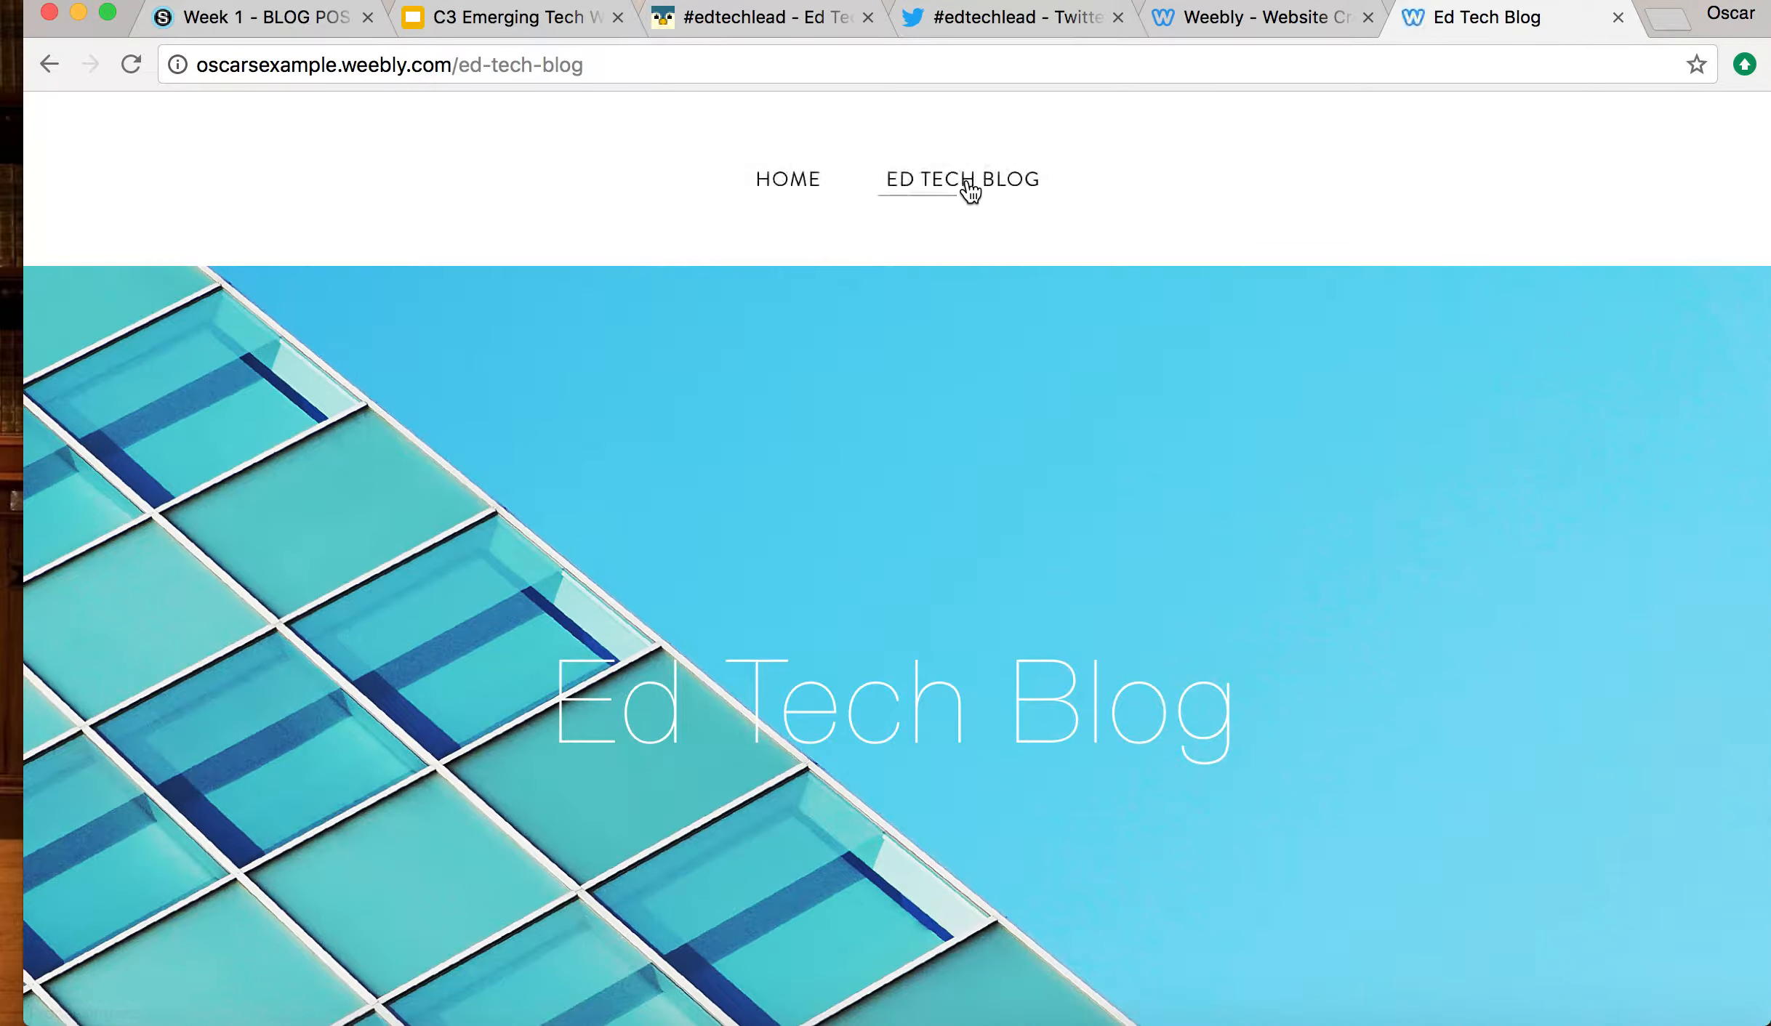
scroll(822, 514, "down", 10)
scroll(822, 518, "up", 3)
- Return to the Weebly editor and publish another new blog post titled "HELLO!!" with an empty body
left_click(1213, 26)
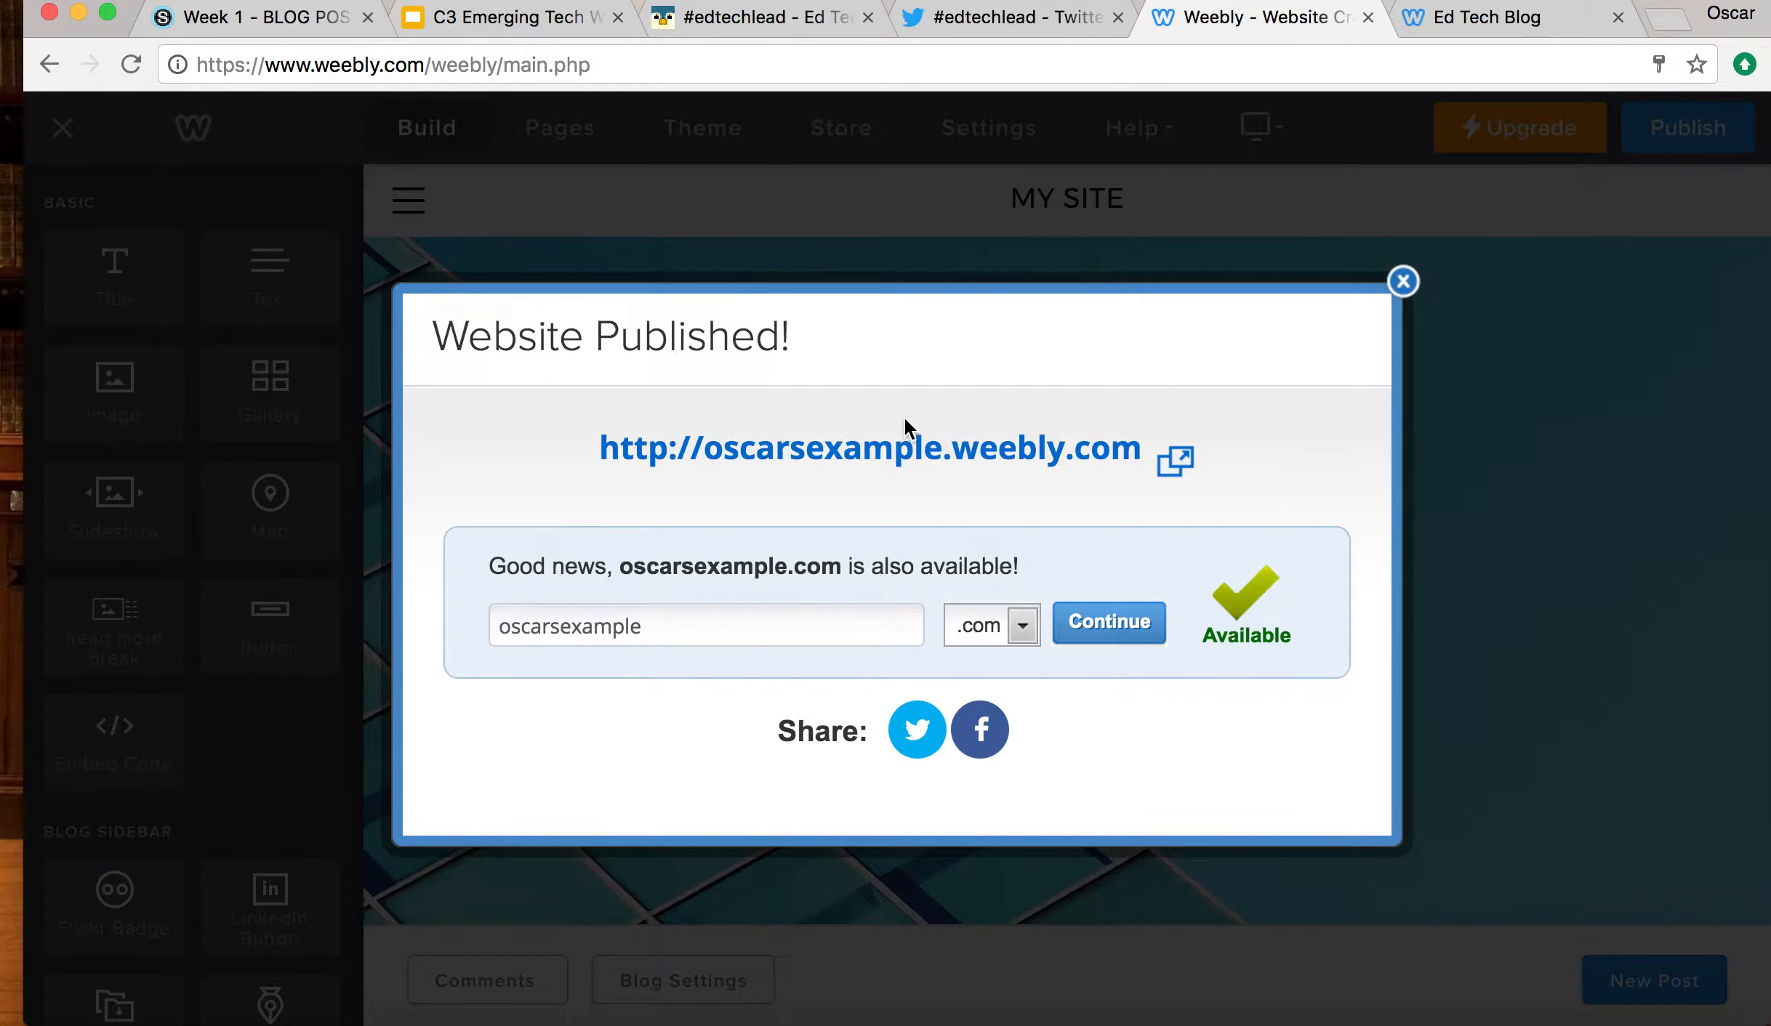
left_click(1403, 281)
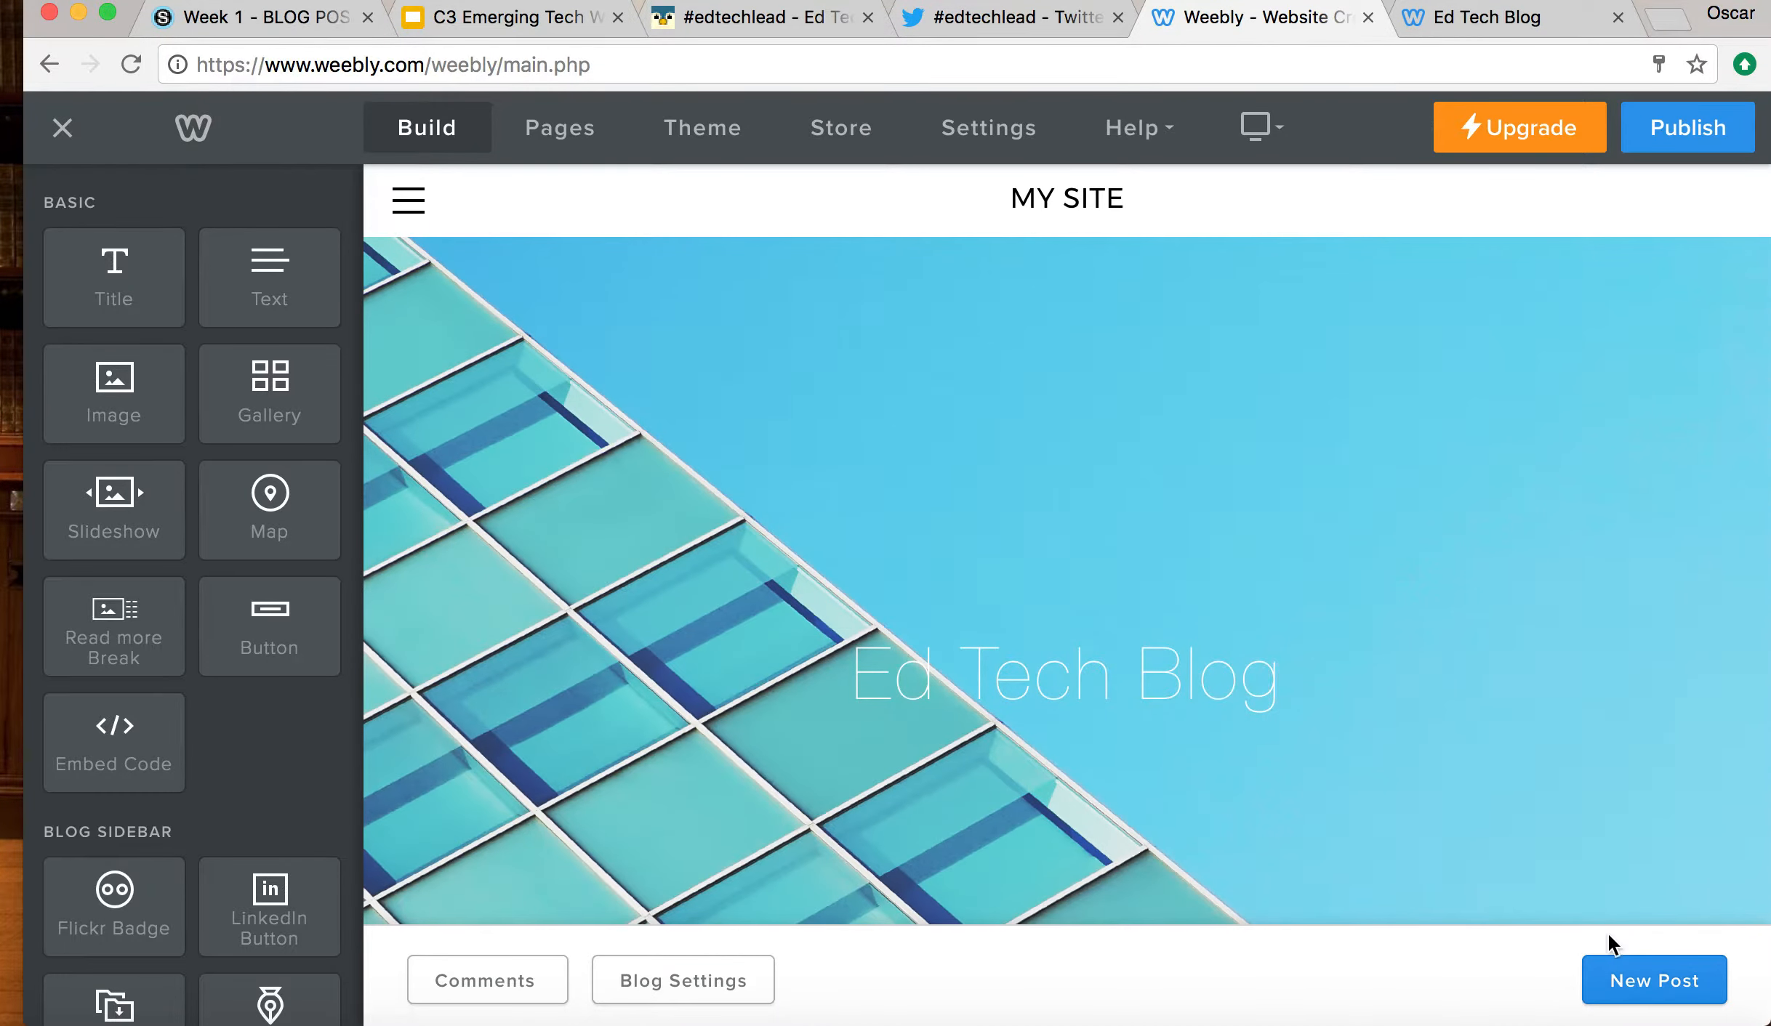
left_click(1622, 980)
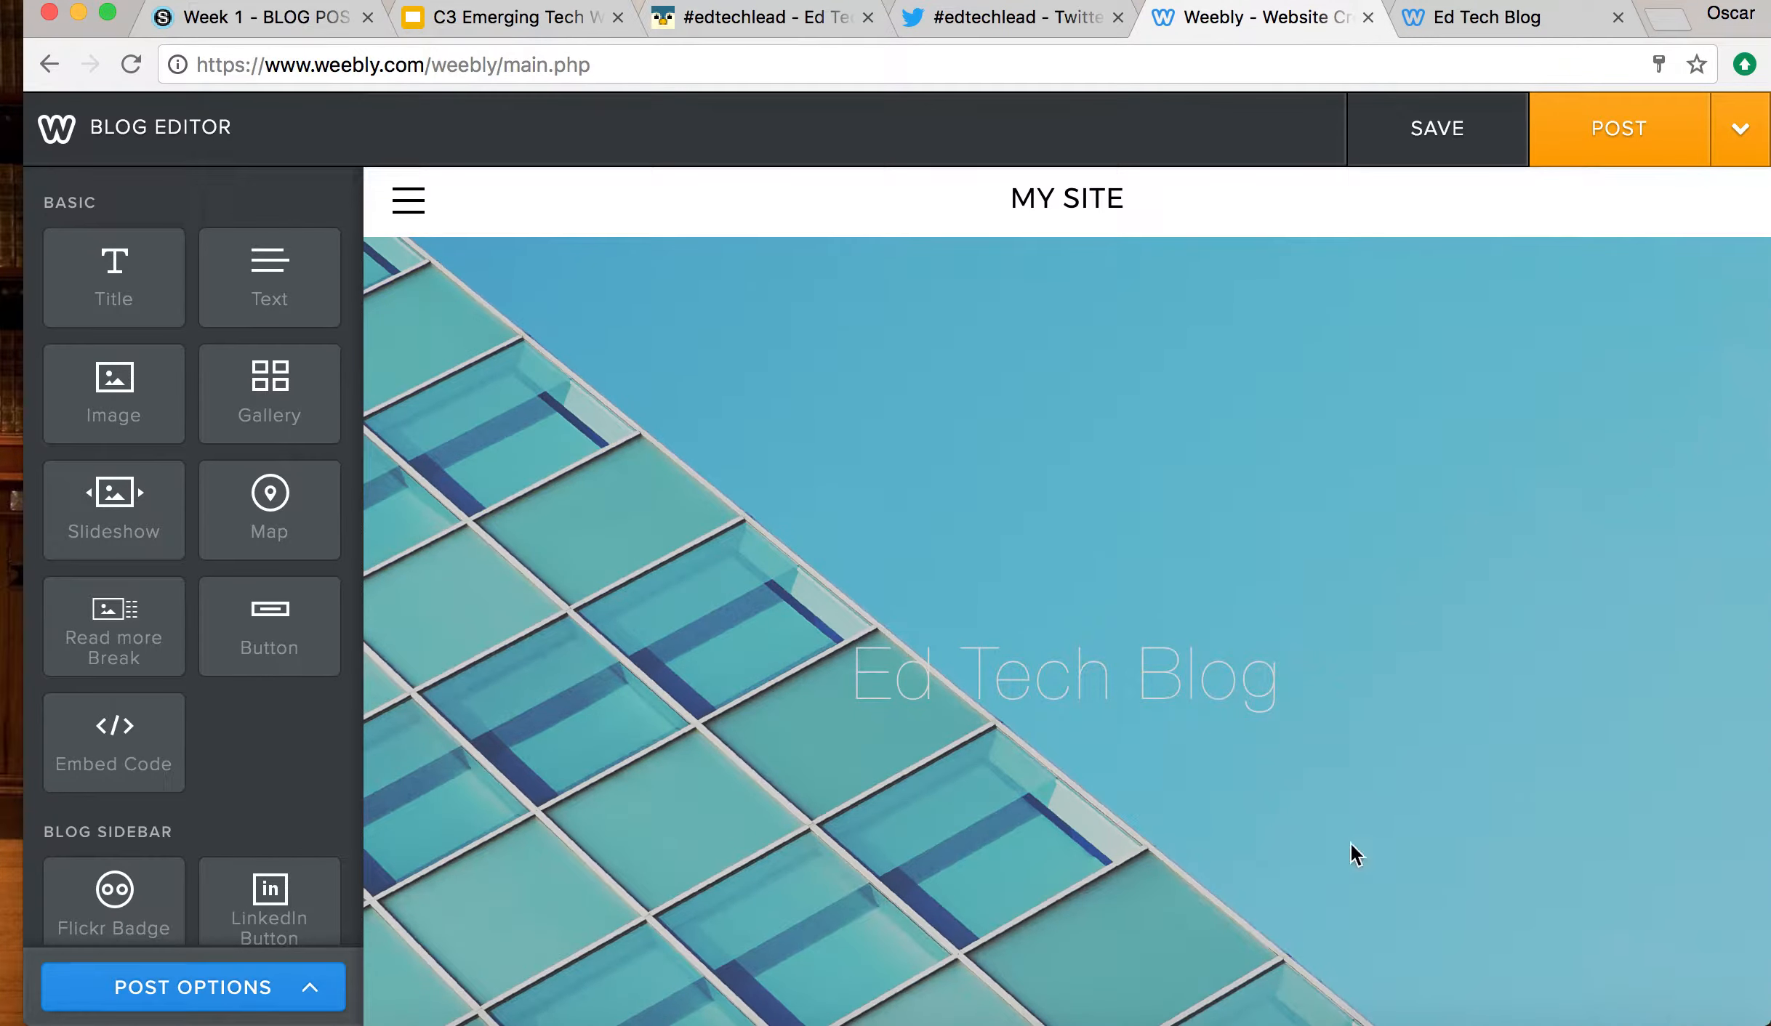
scroll(1188, 710, "down", 6)
scroll(1188, 709, "up", 12)
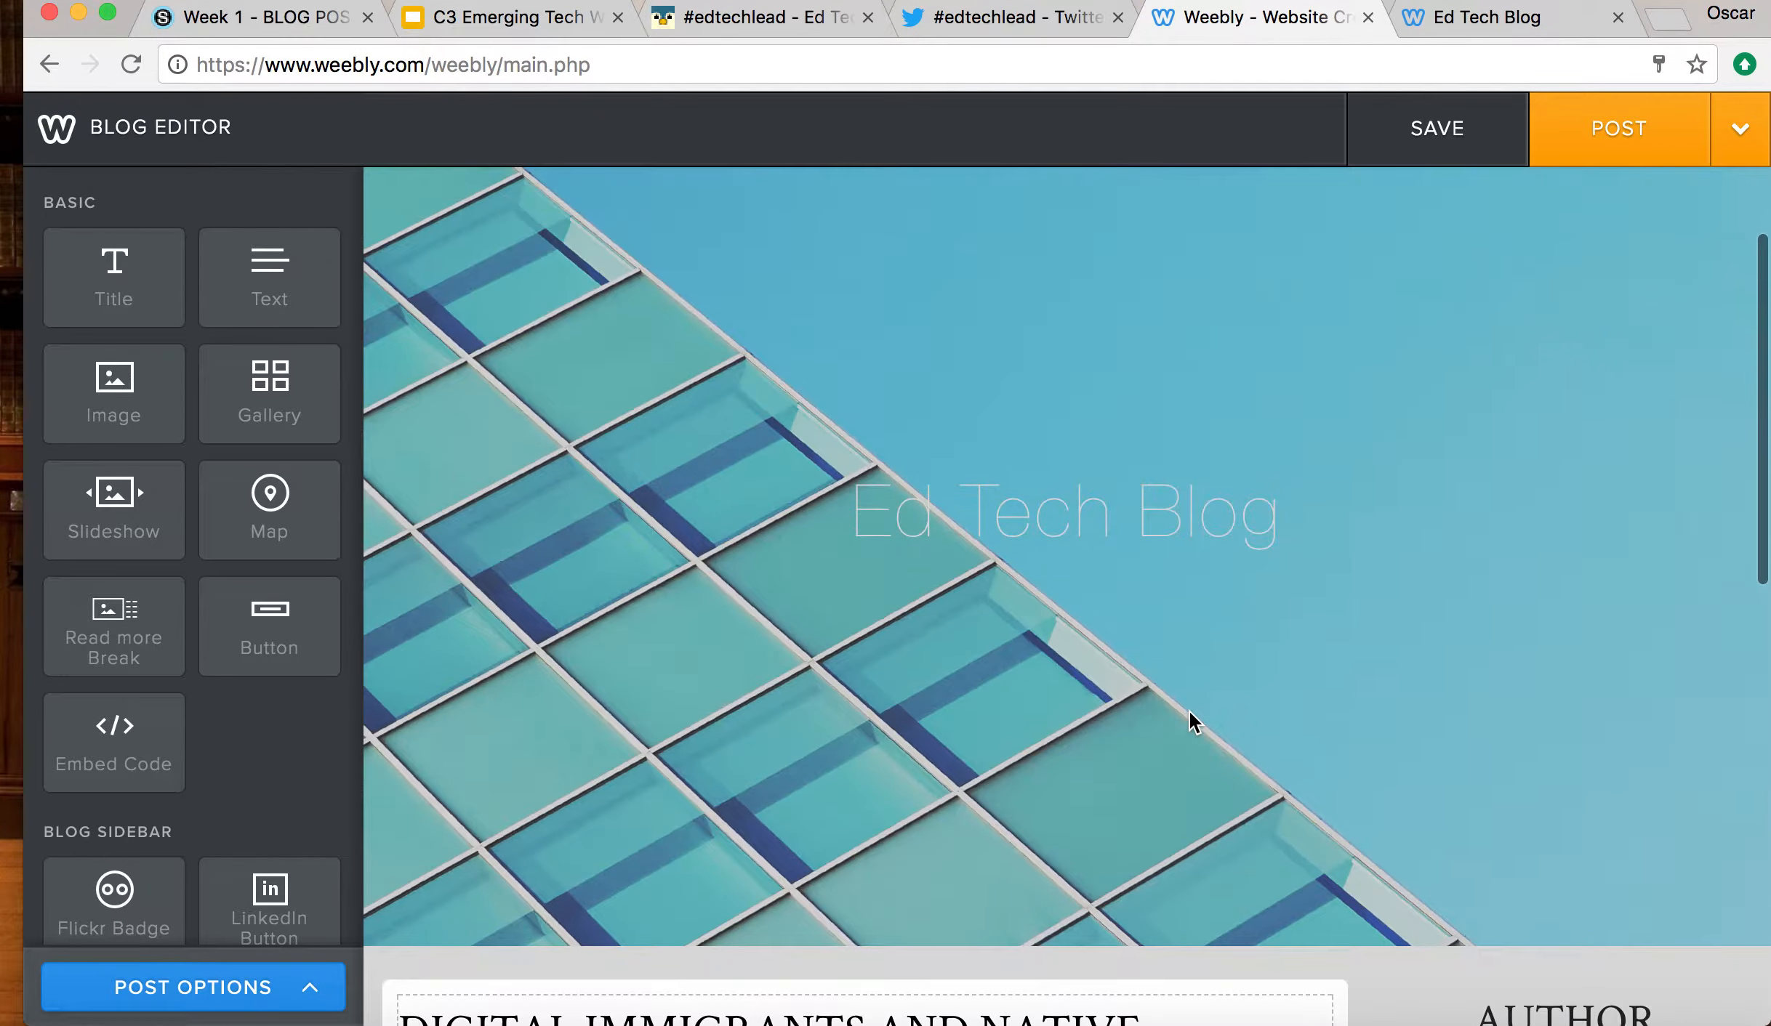
scroll(1189, 709, "down", 3)
scroll(1192, 723, "down", 4)
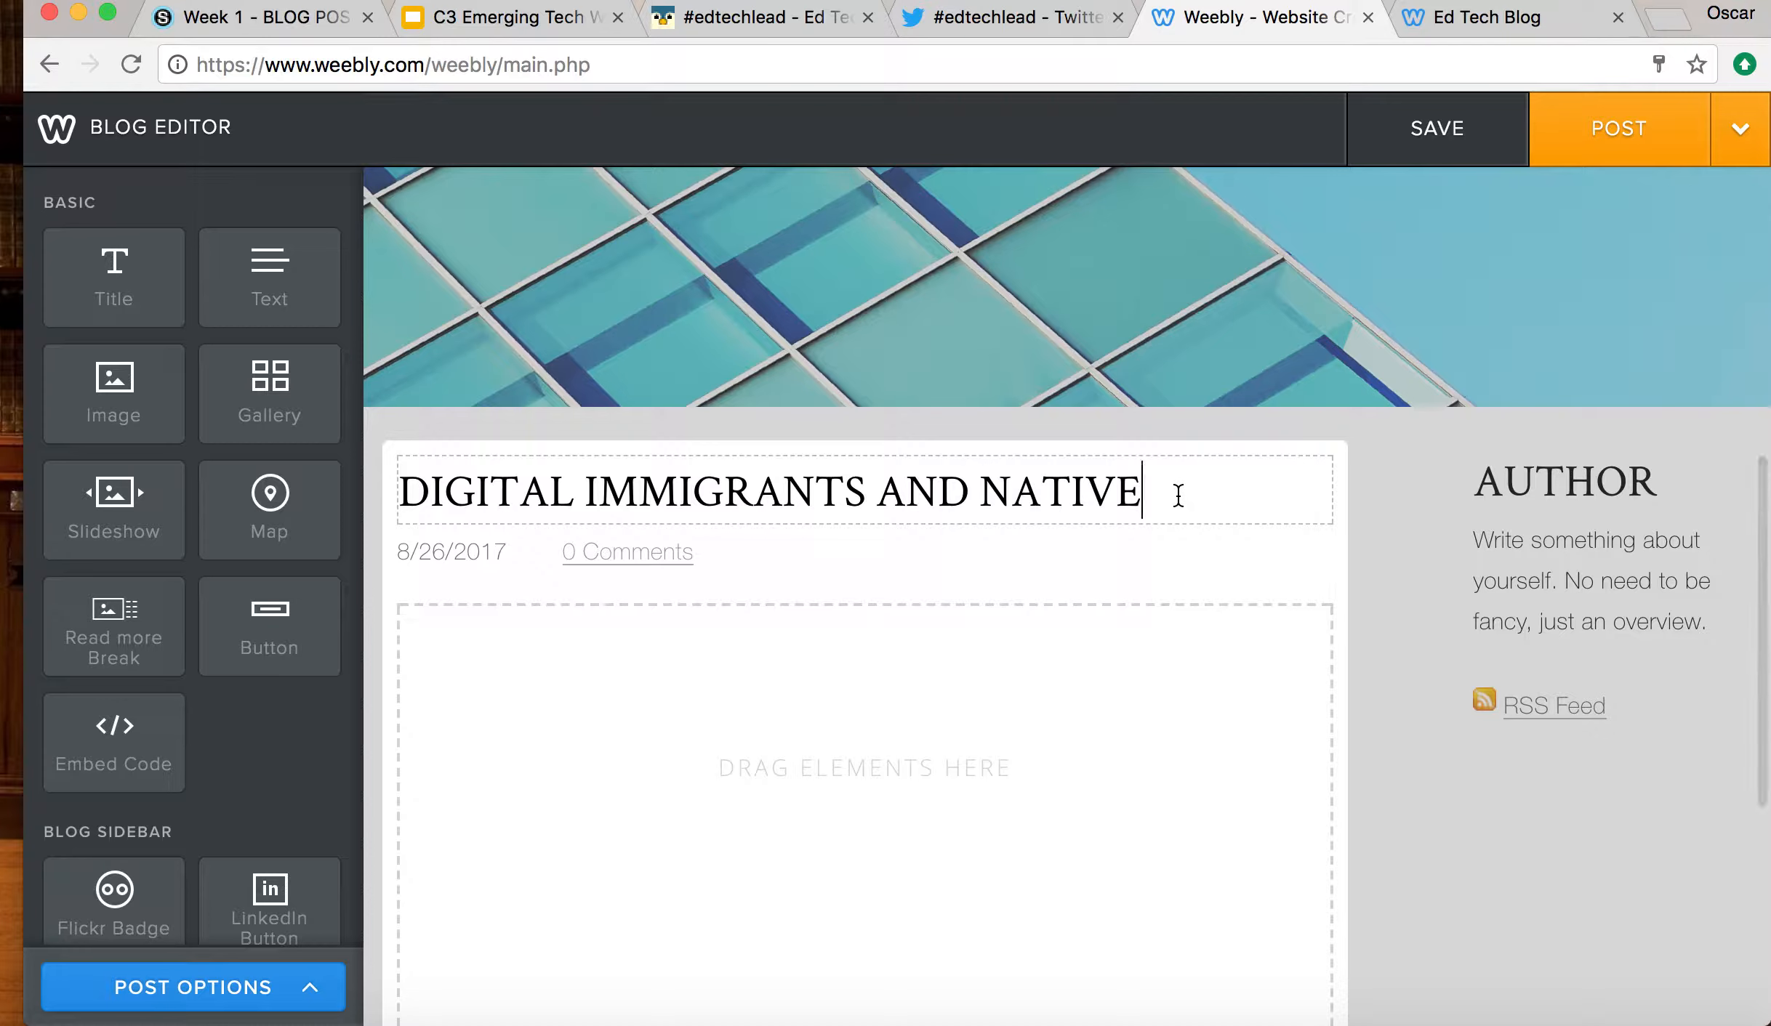
triple_click(1178, 496)
type("HELLO")
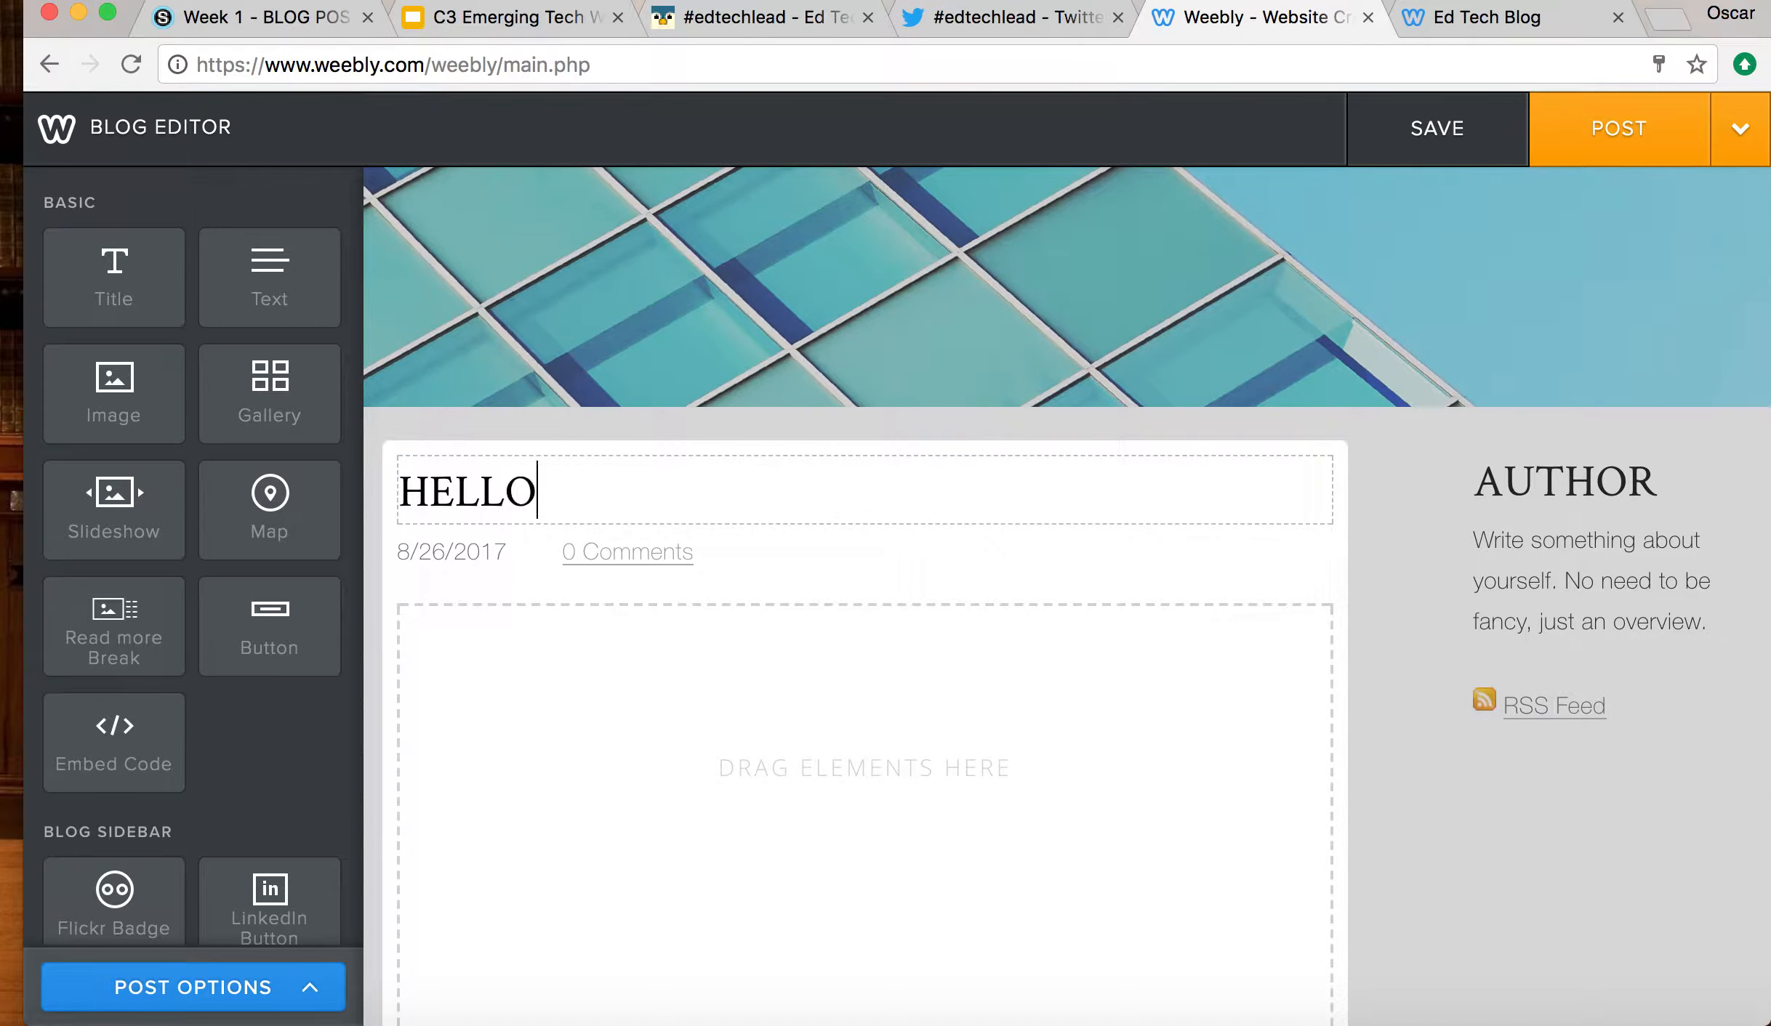
type("!!")
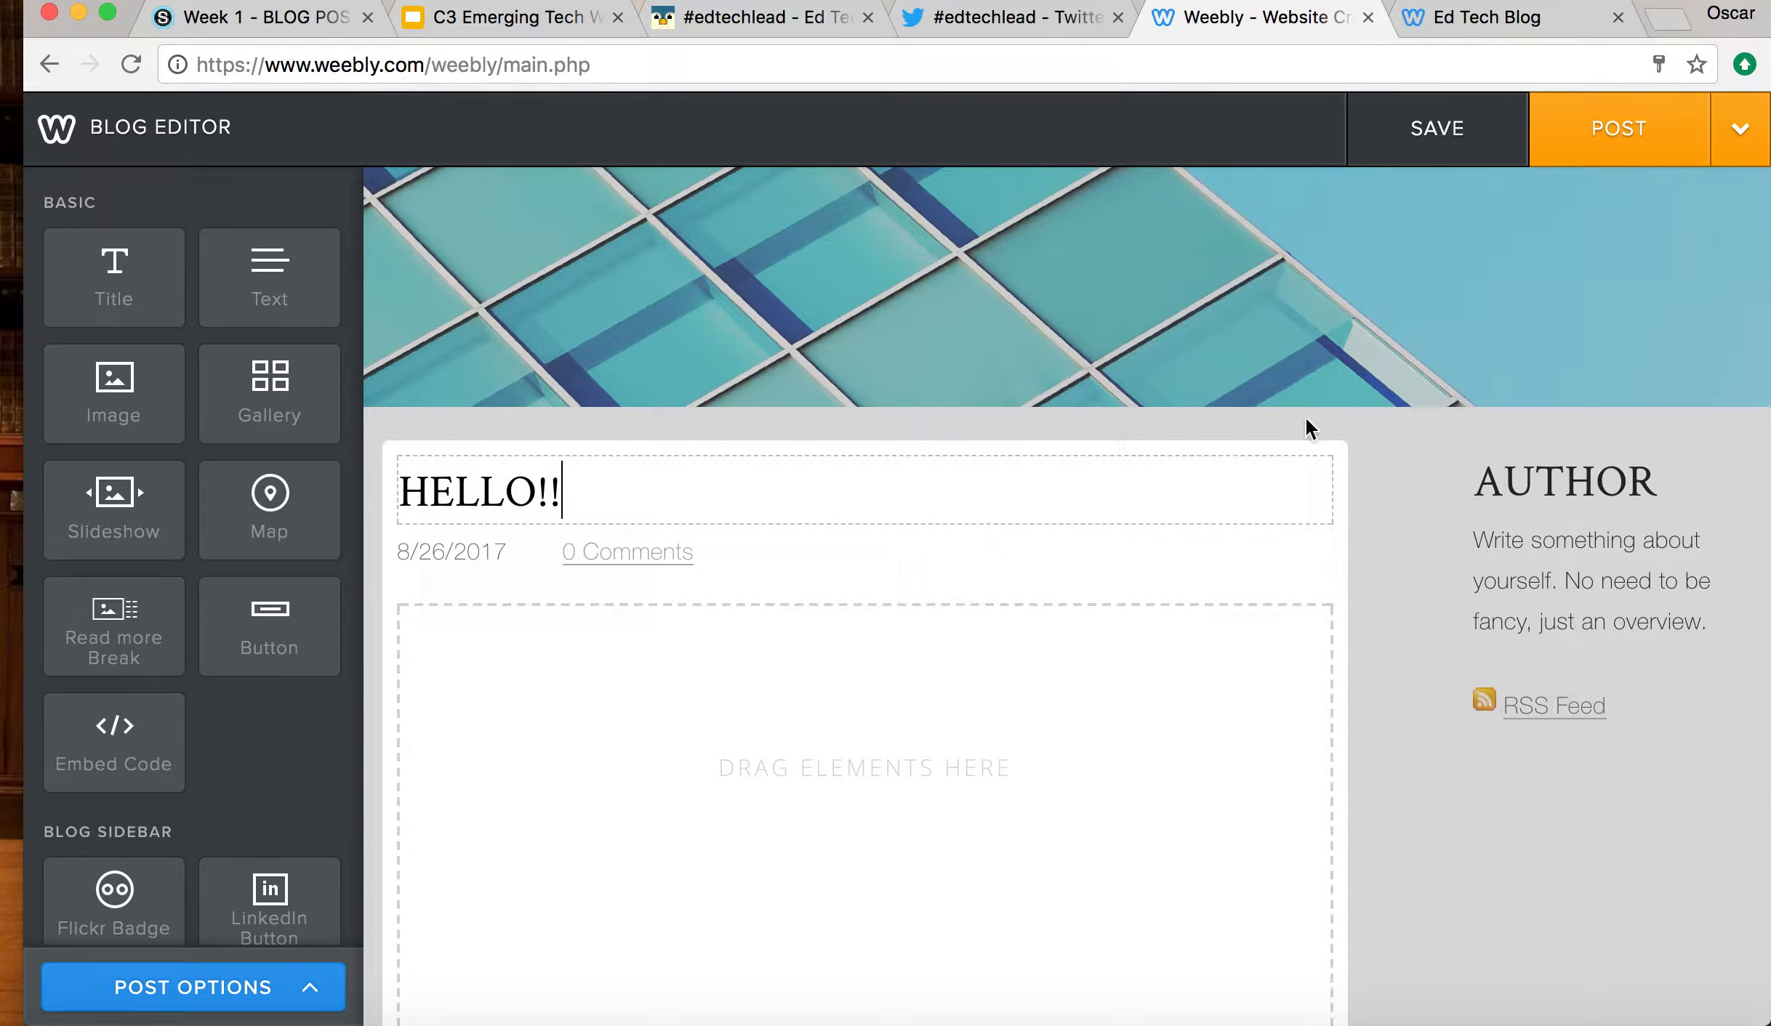
left_click(1653, 131)
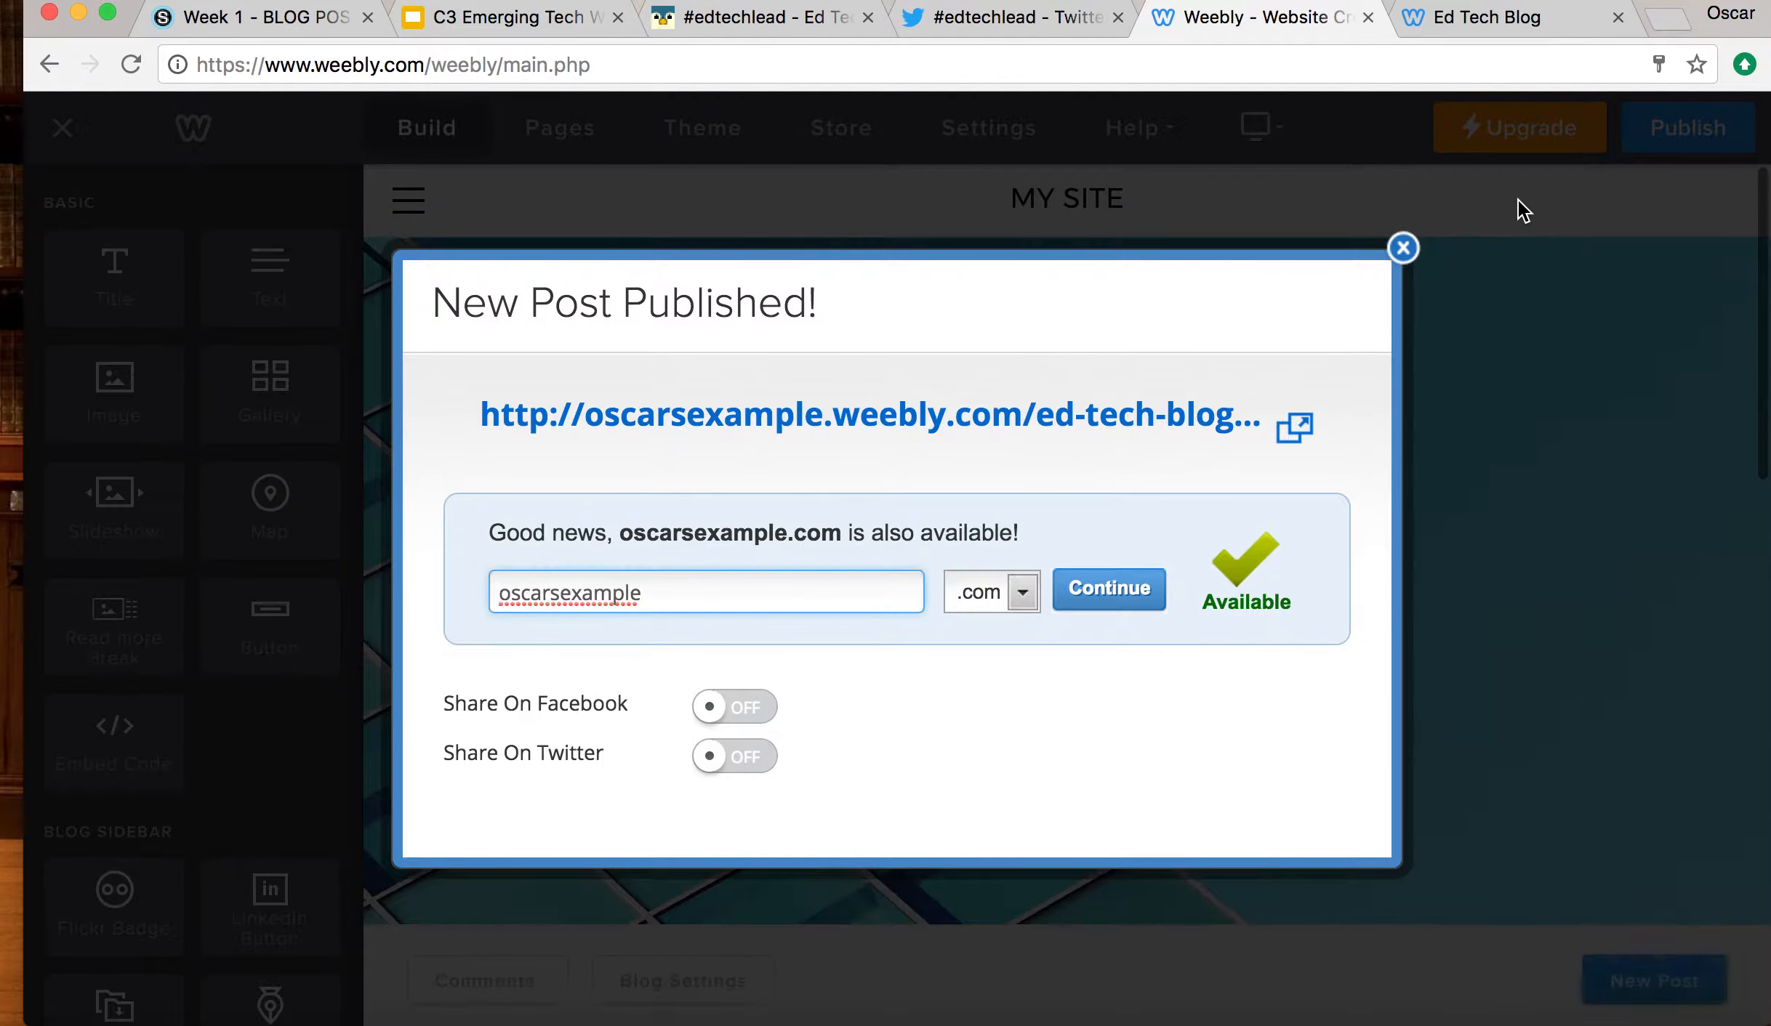
left_click(1404, 250)
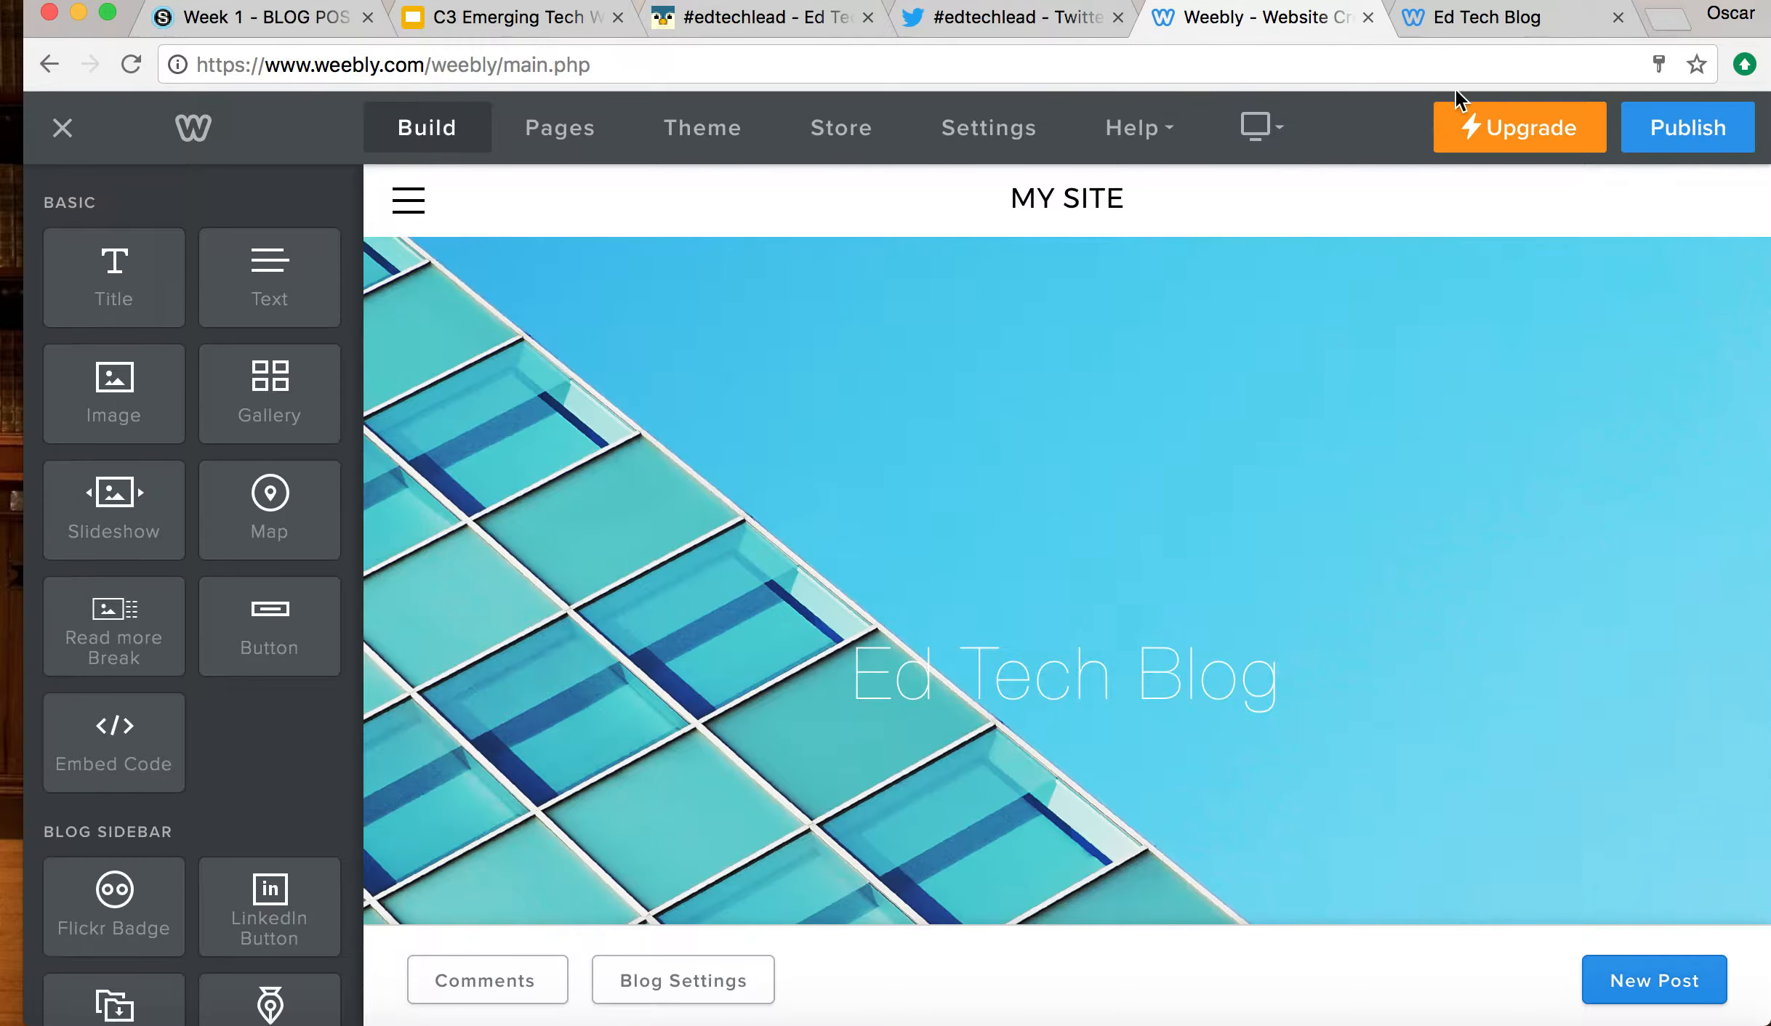
- Reload the published Ed Tech Blog page and check how the two posts are listed
left_click(1473, 22)
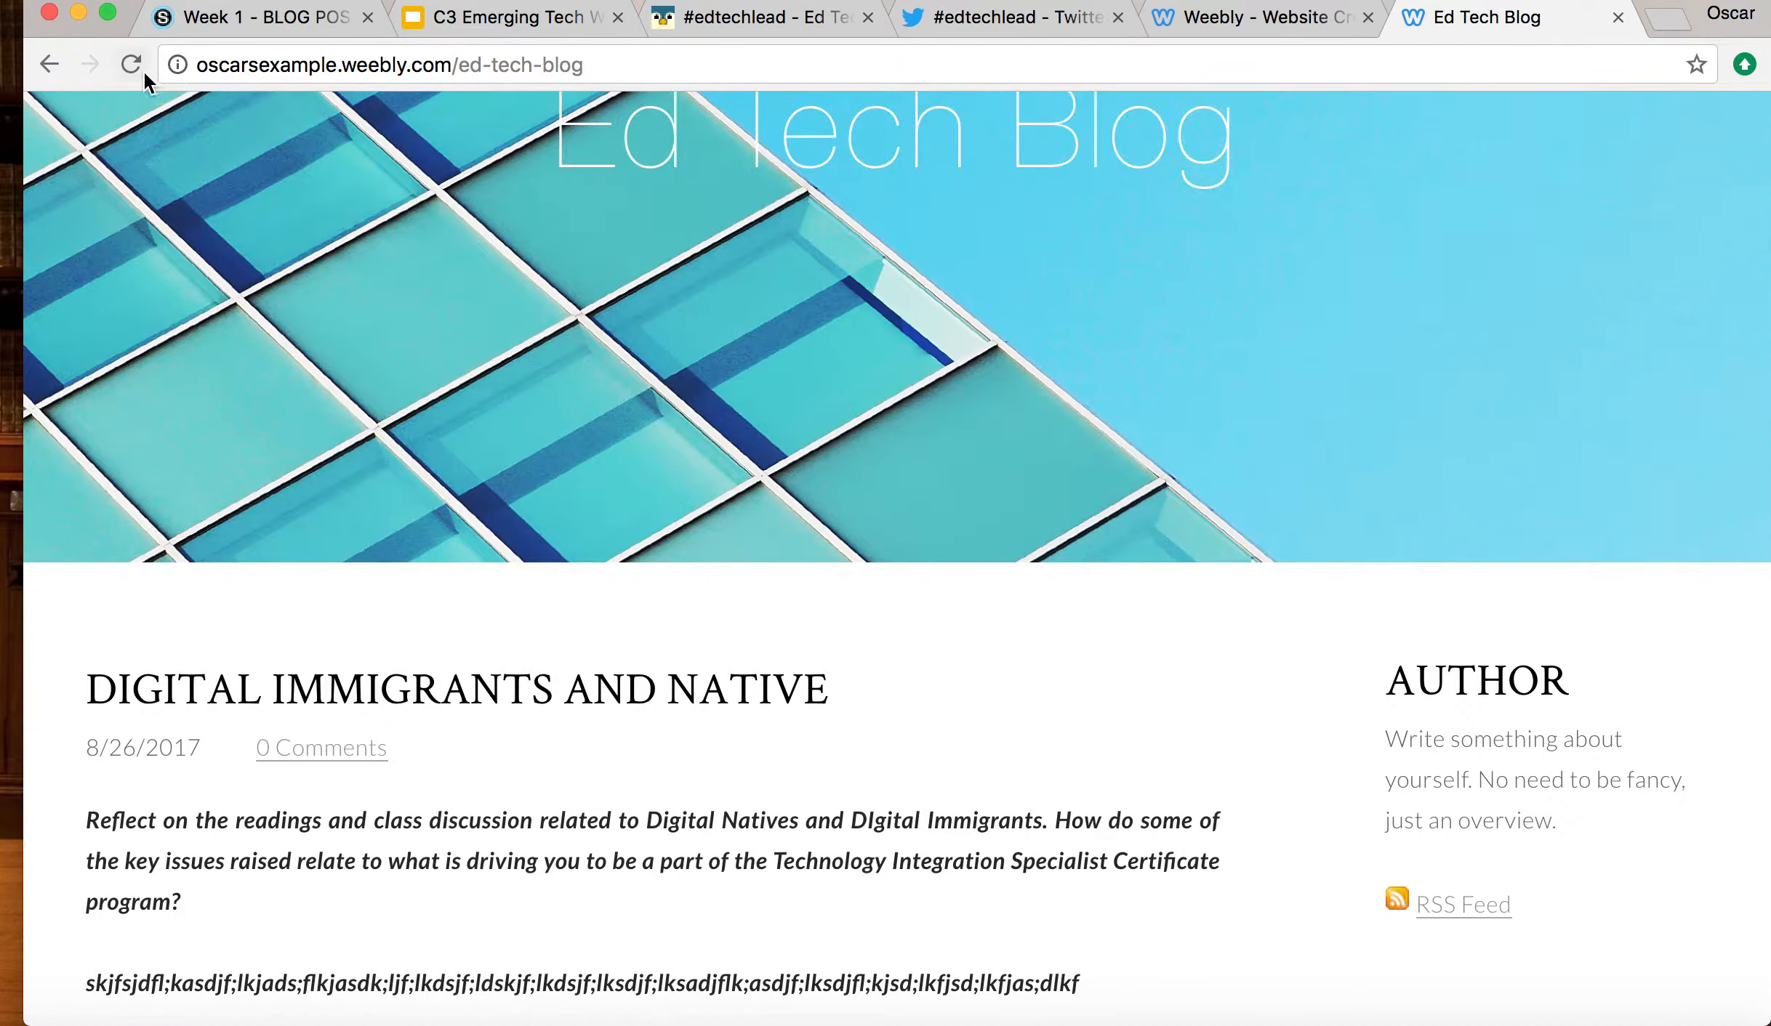
scroll(385, 563, "down", 5)
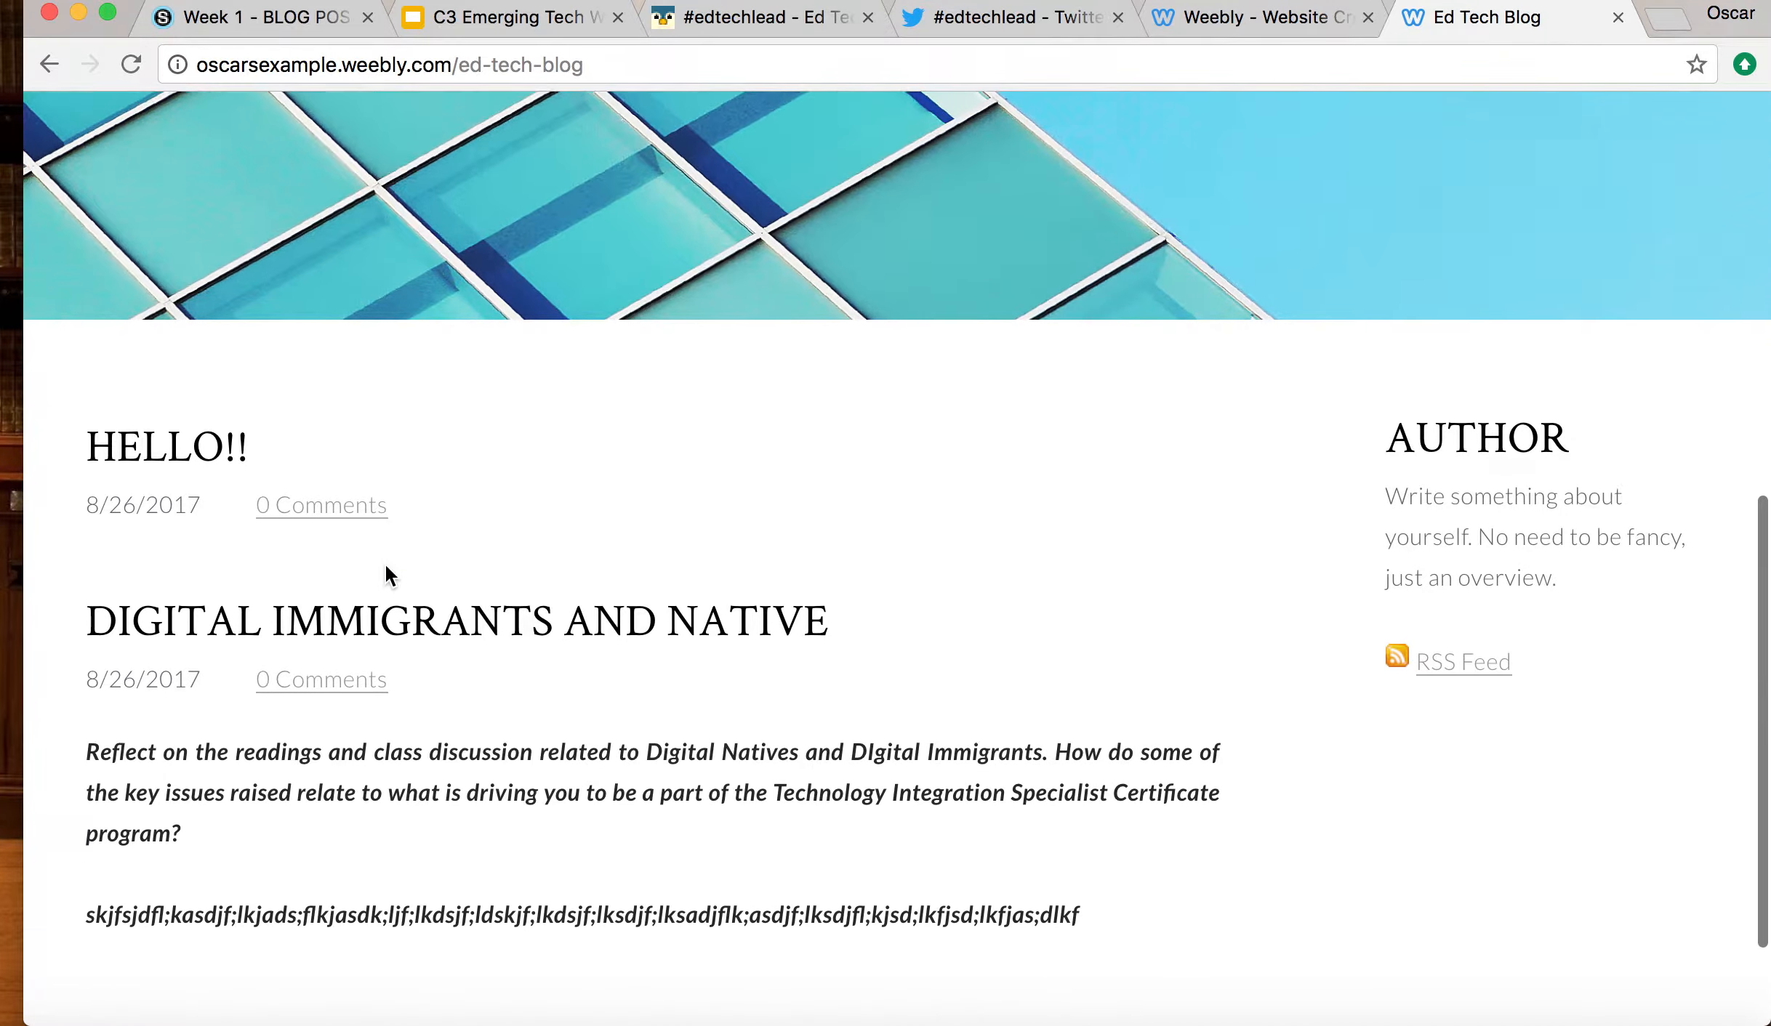
scroll(384, 575, "up", 2)
scroll(173, 523, "up", 8)
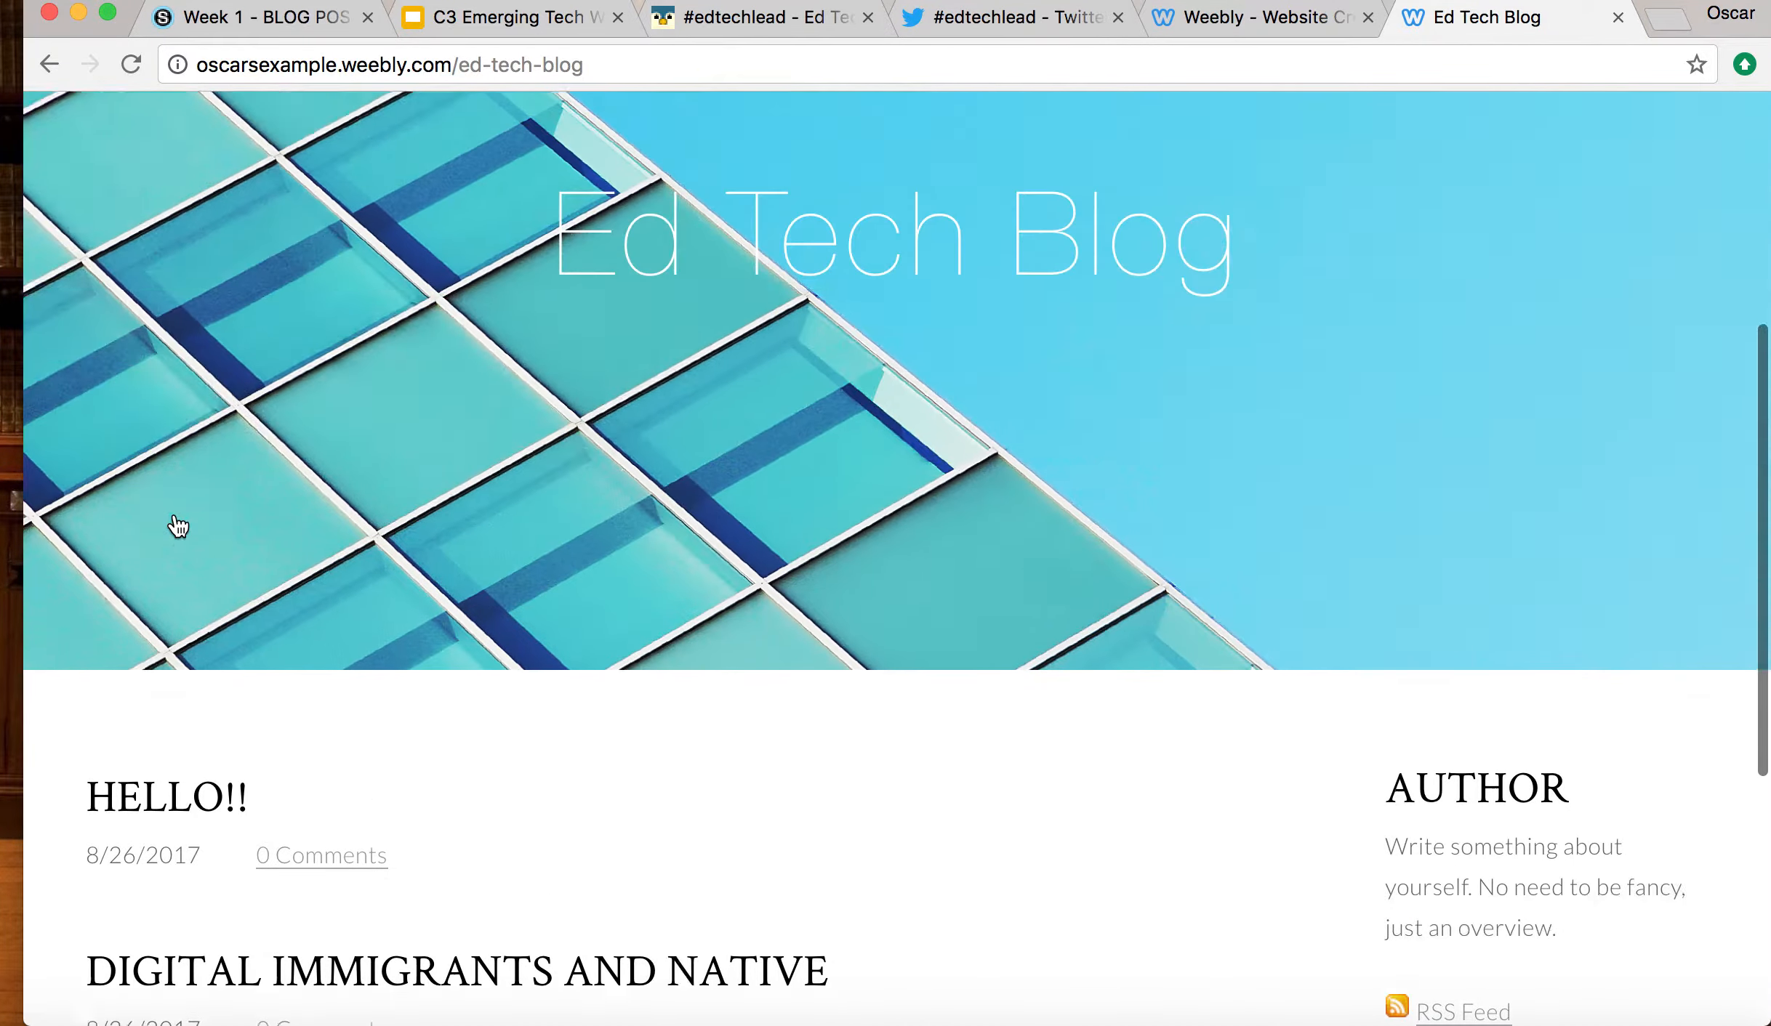
- Copy the published Ed Tech Blog page's web address and switch to the comment area of Schoology's Week 1 blog post discussion
left_click(385, 64)
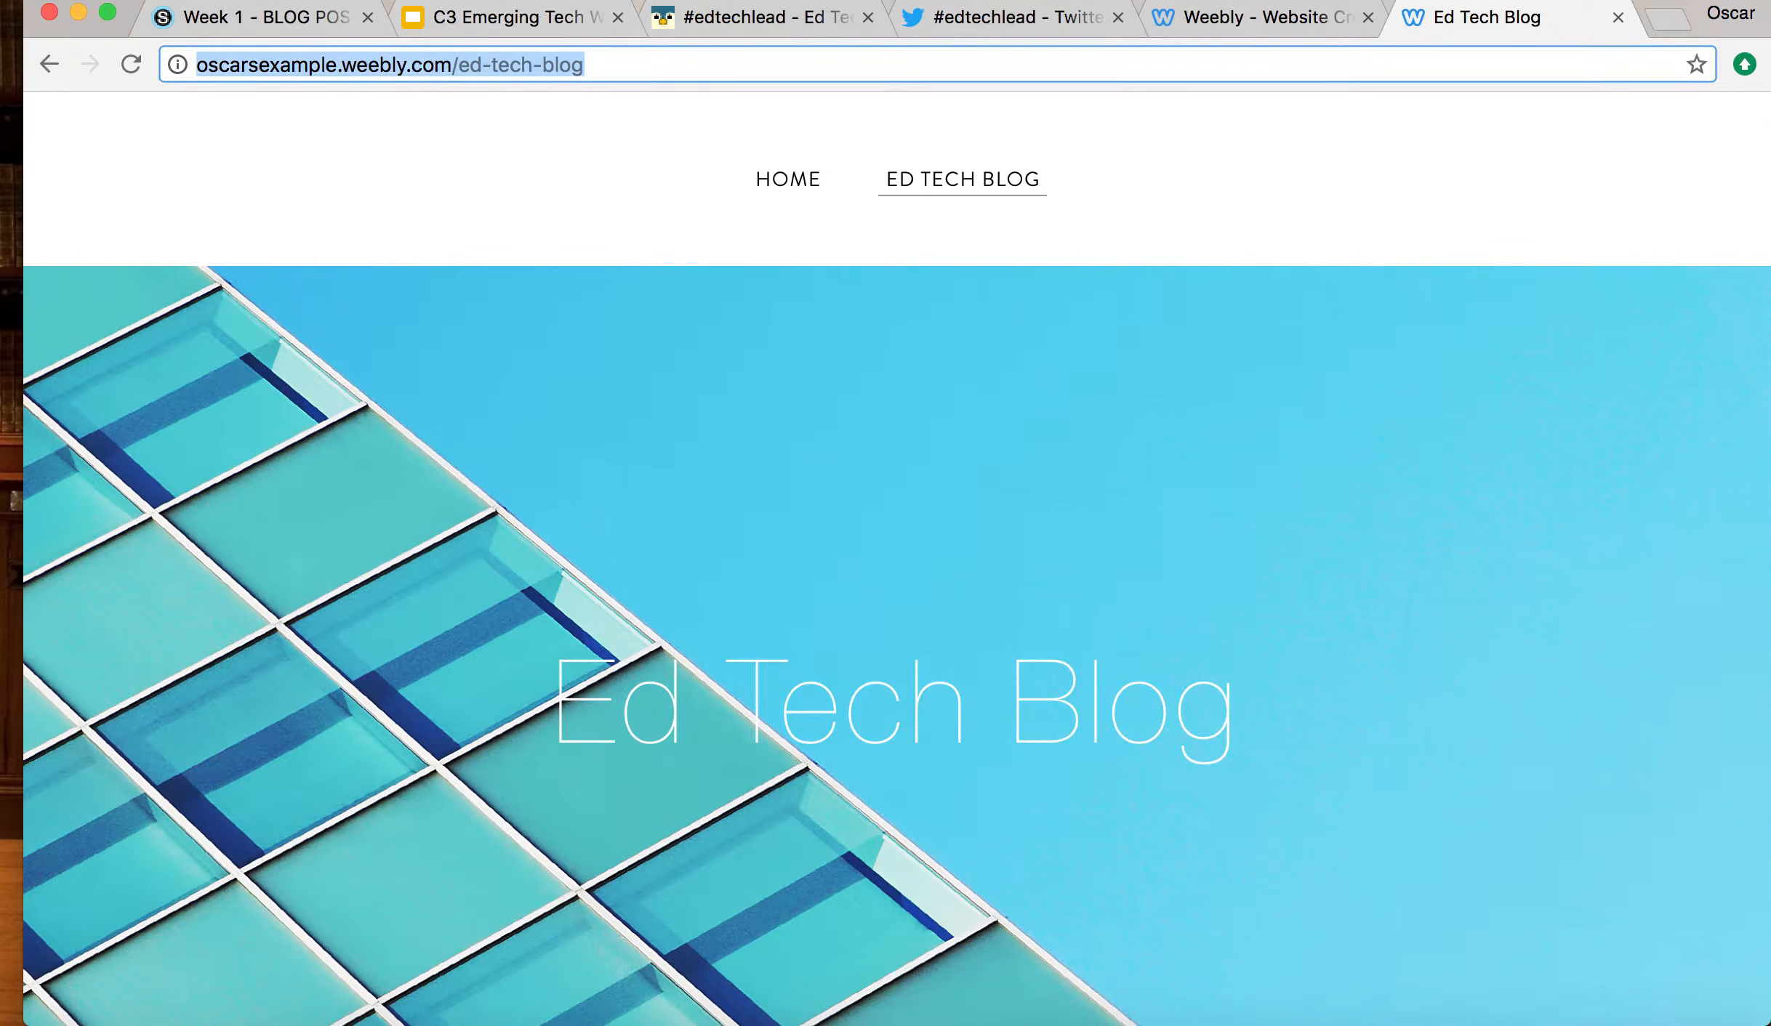
left_click(196, 0)
left_click(306, 101)
left_click(279, 36)
left_click(752, 457)
scroll(752, 463, "down", 9)
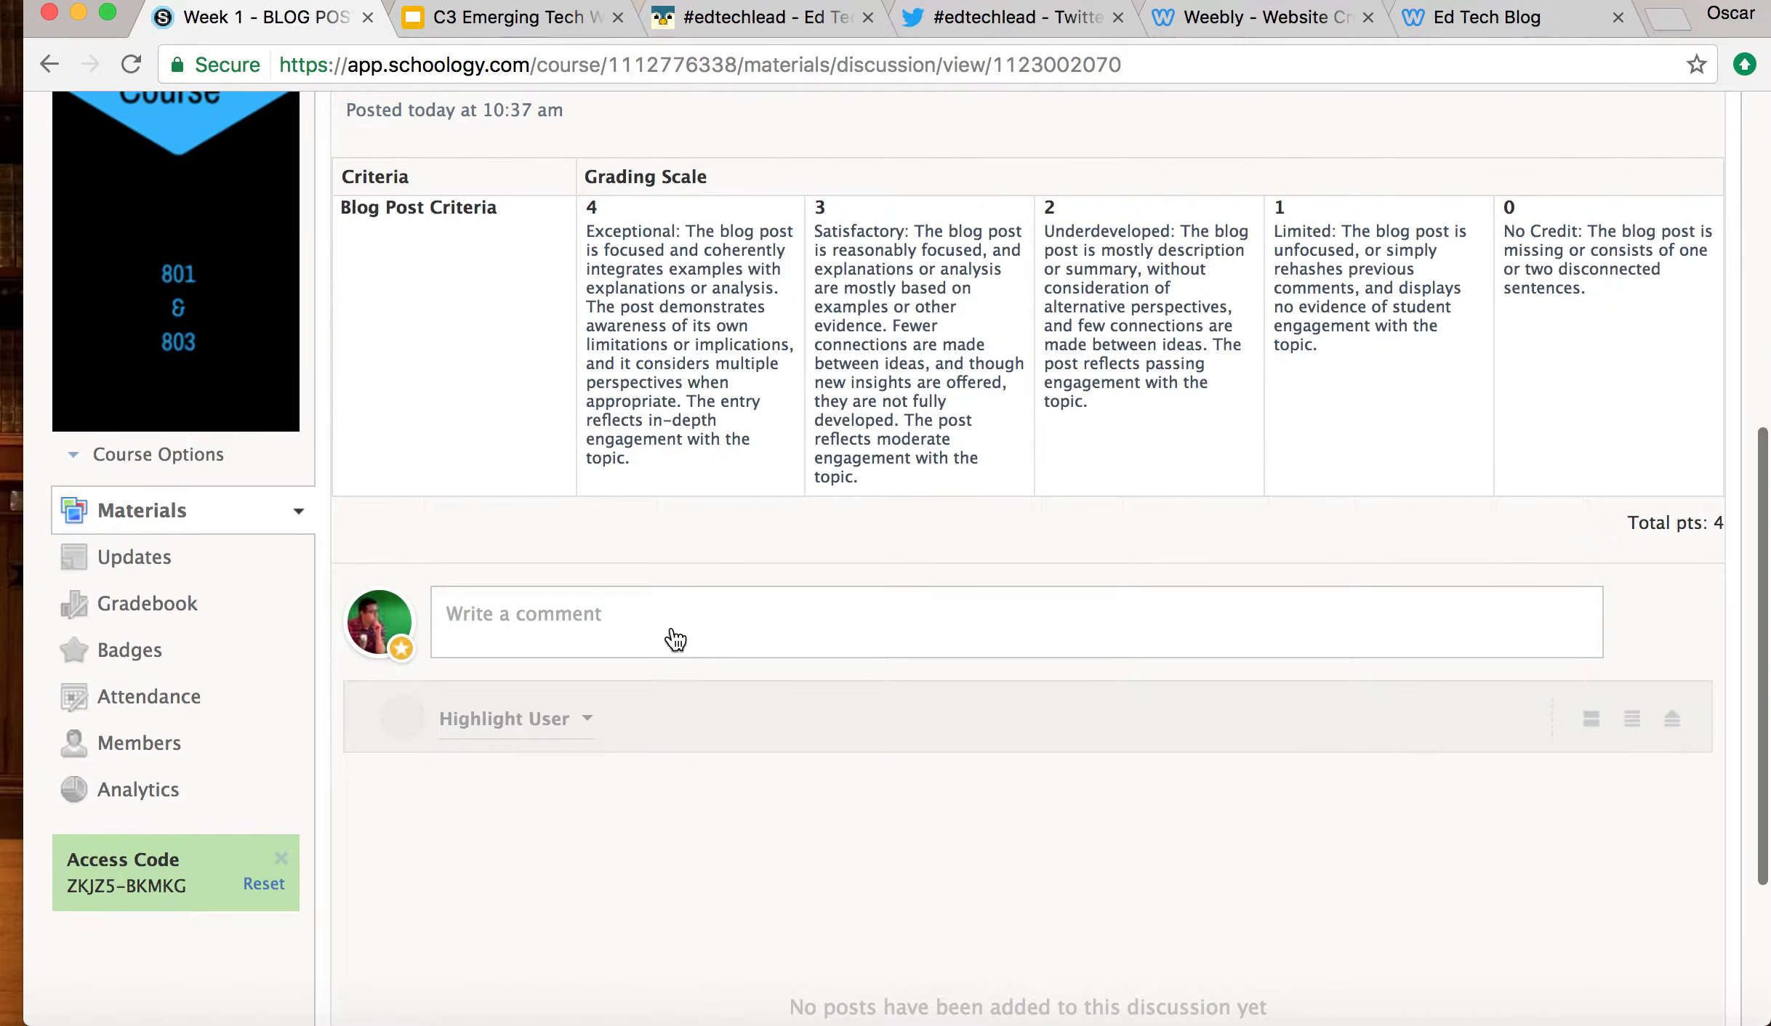
- Start a comment on the Week 1 discussion and attach the copied Ed Tech Blog address as a link
left_click(675, 640)
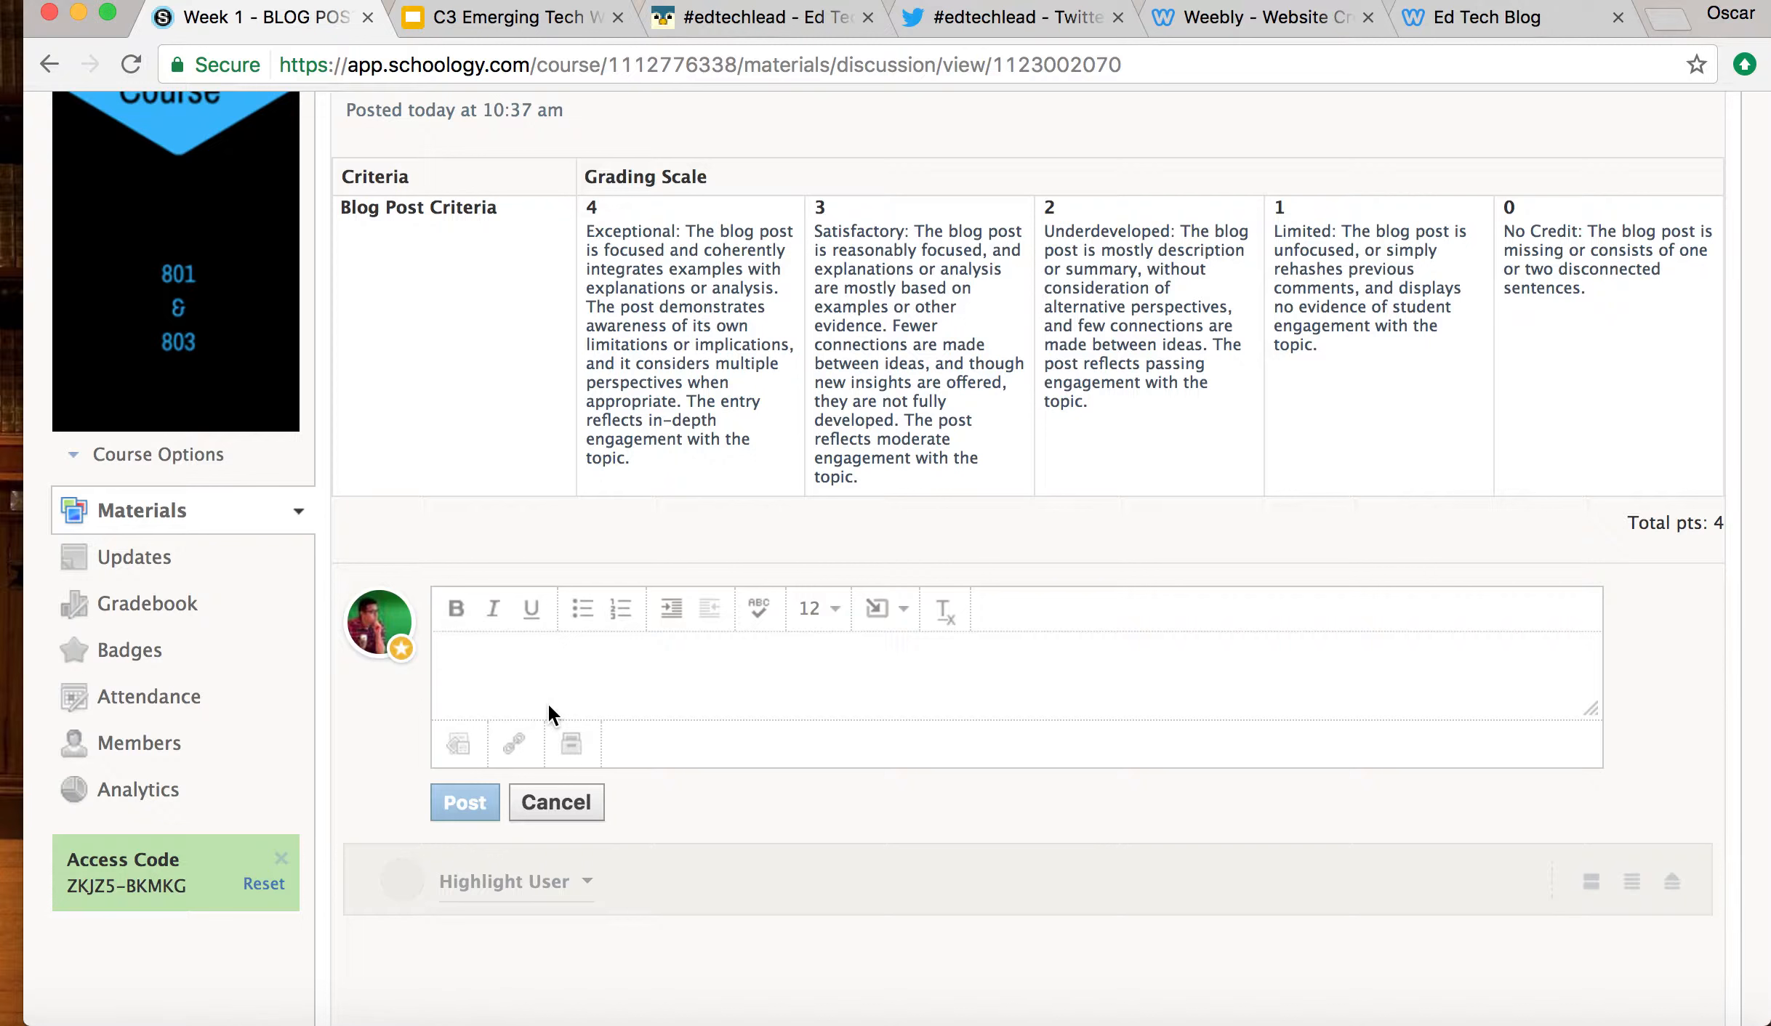
left_click(528, 747)
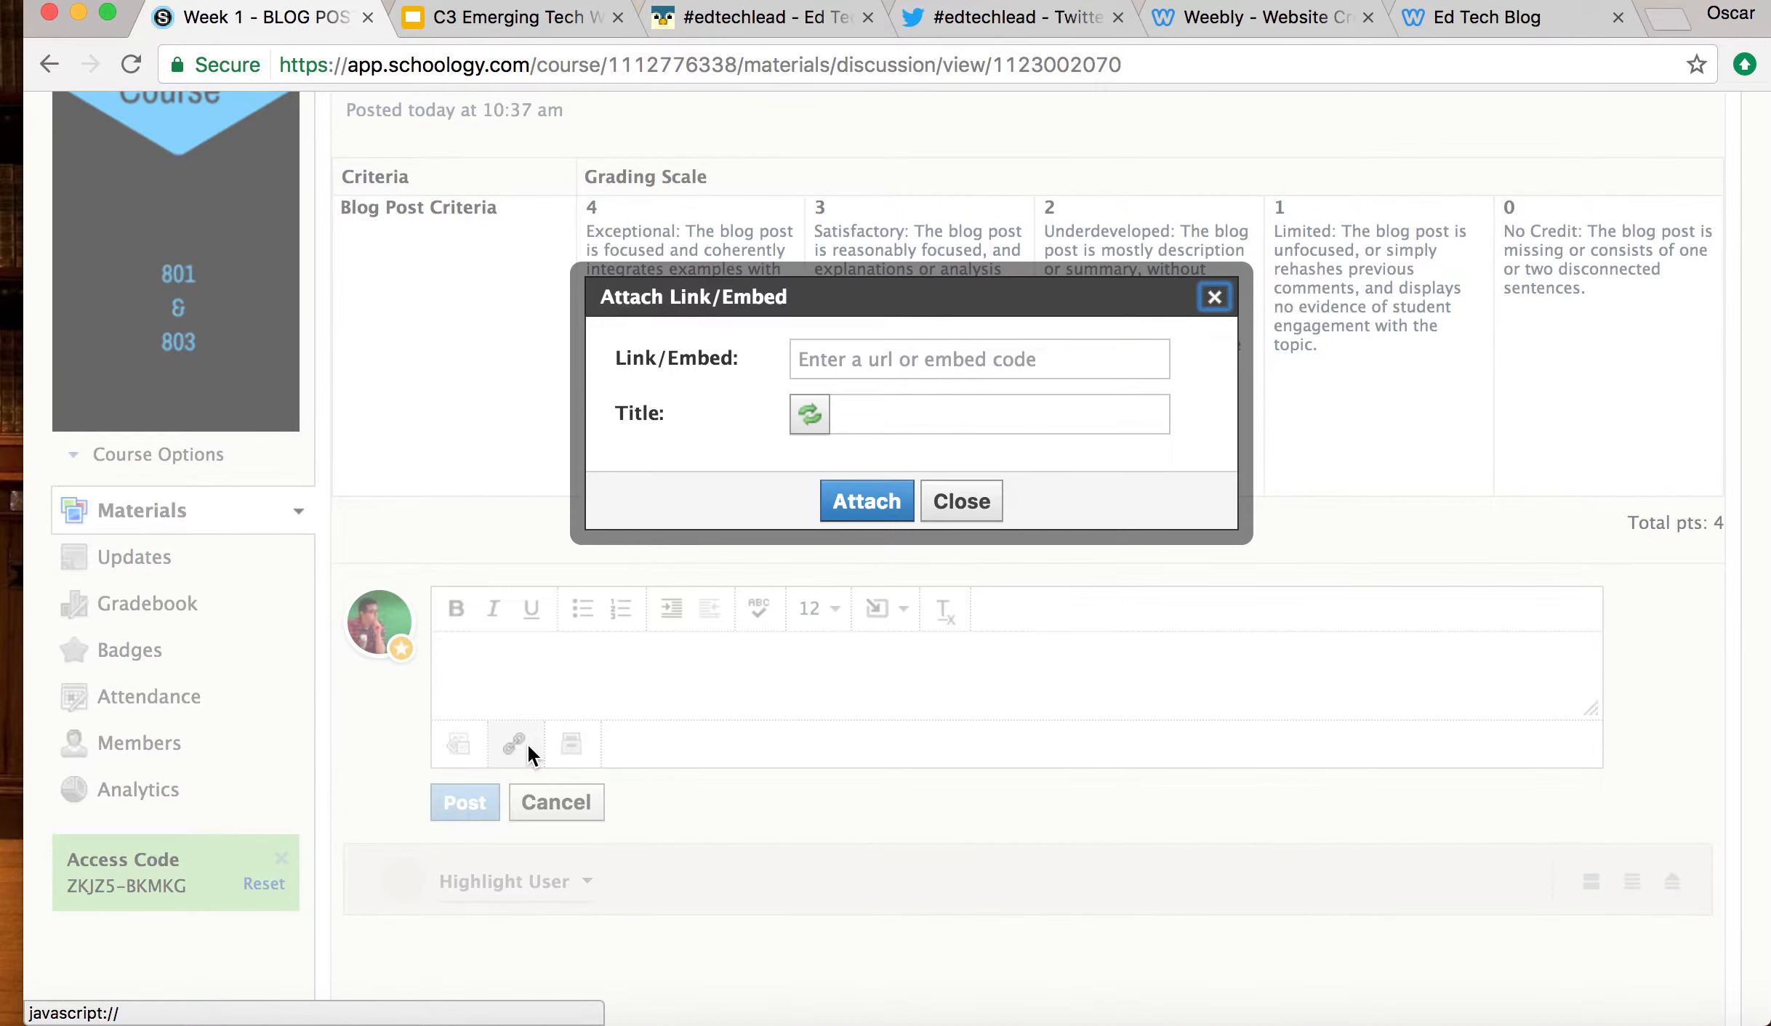
left_click(914, 351)
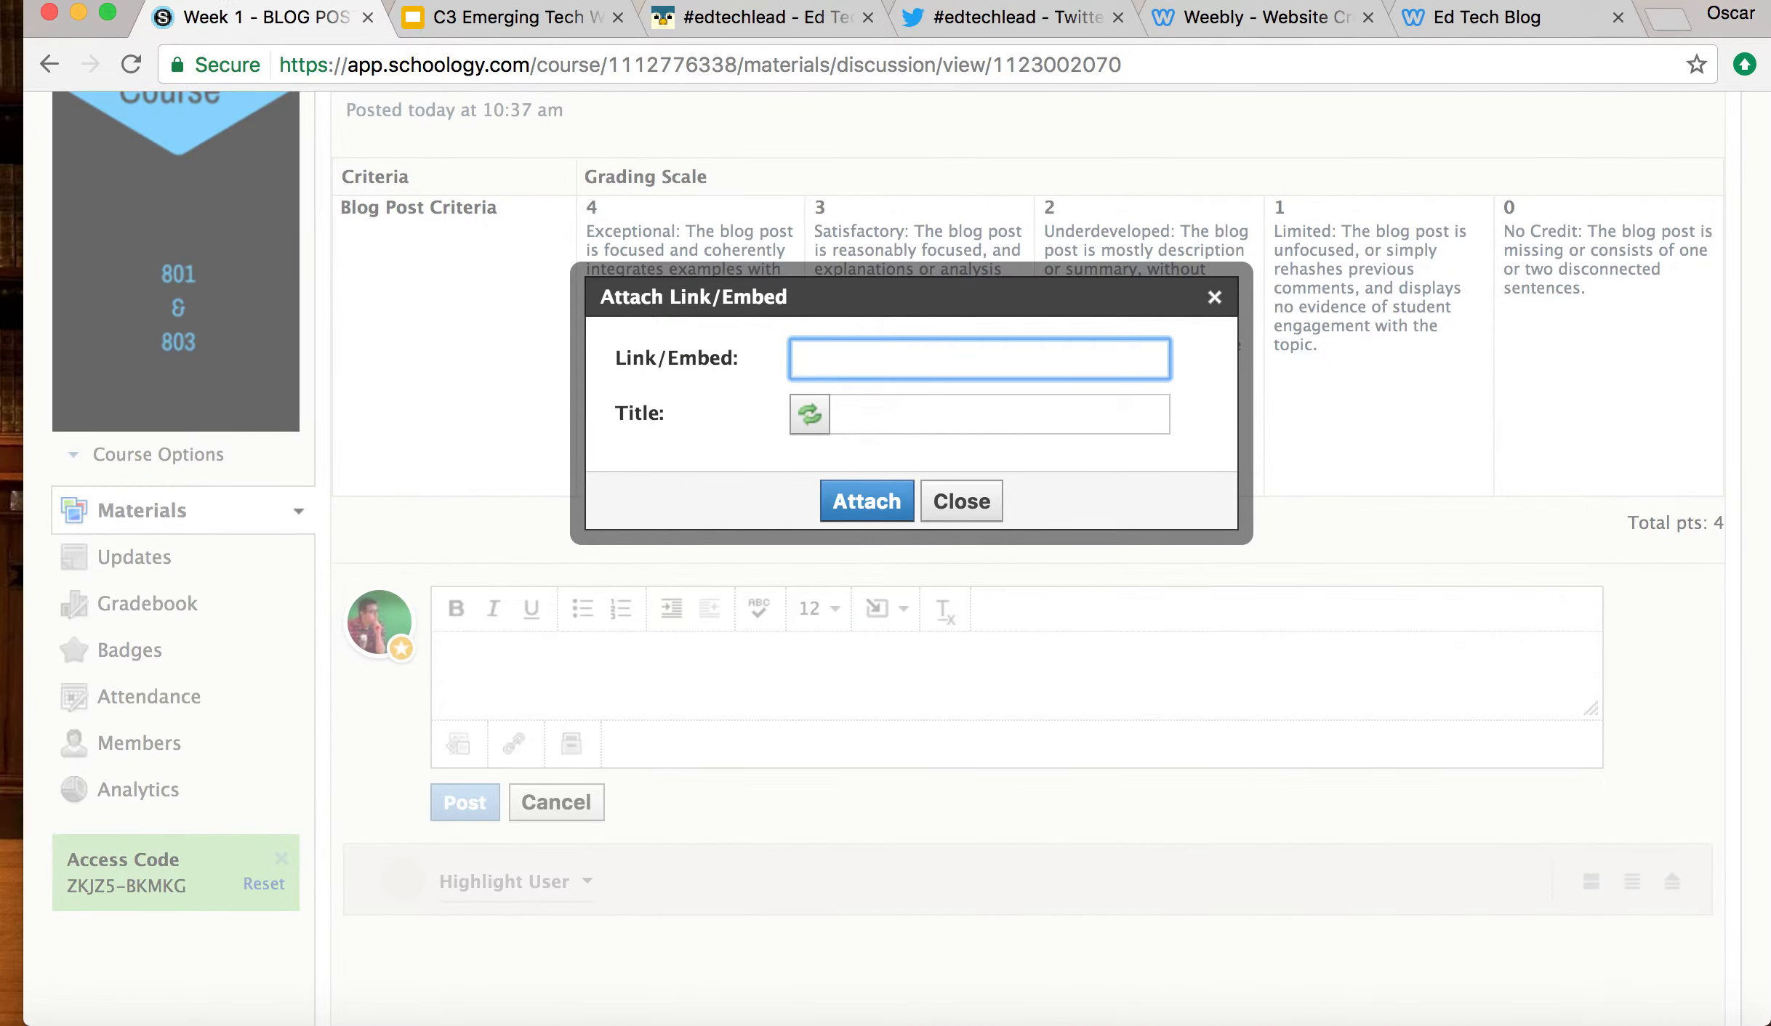
left_click(219, 0)
left_click(266, 129)
left_click(866, 502)
- Begin the comment text above the attached blog link with the word "this"
scroll(1016, 582, "down", 1)
left_click(654, 575)
type("thisis is")
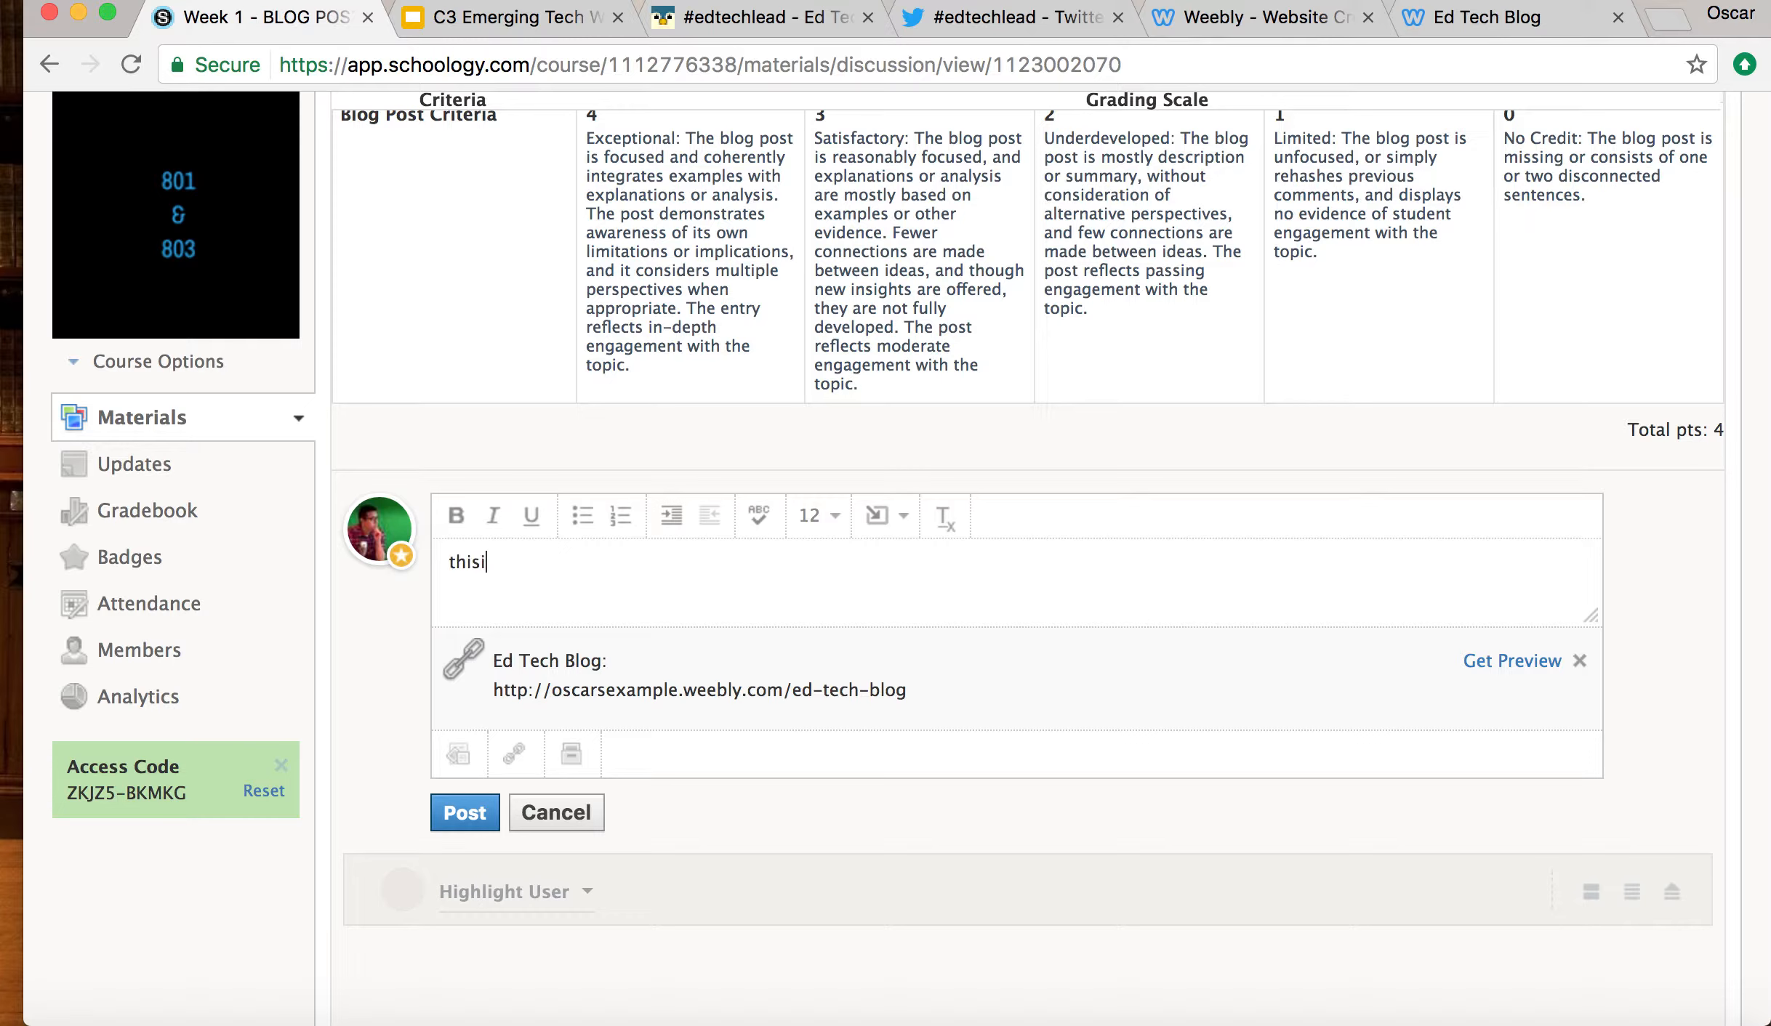
key("BackSpace")
key("BackSpace")
key("BackSpace")
key("BackSpace")
key("BackSpace")
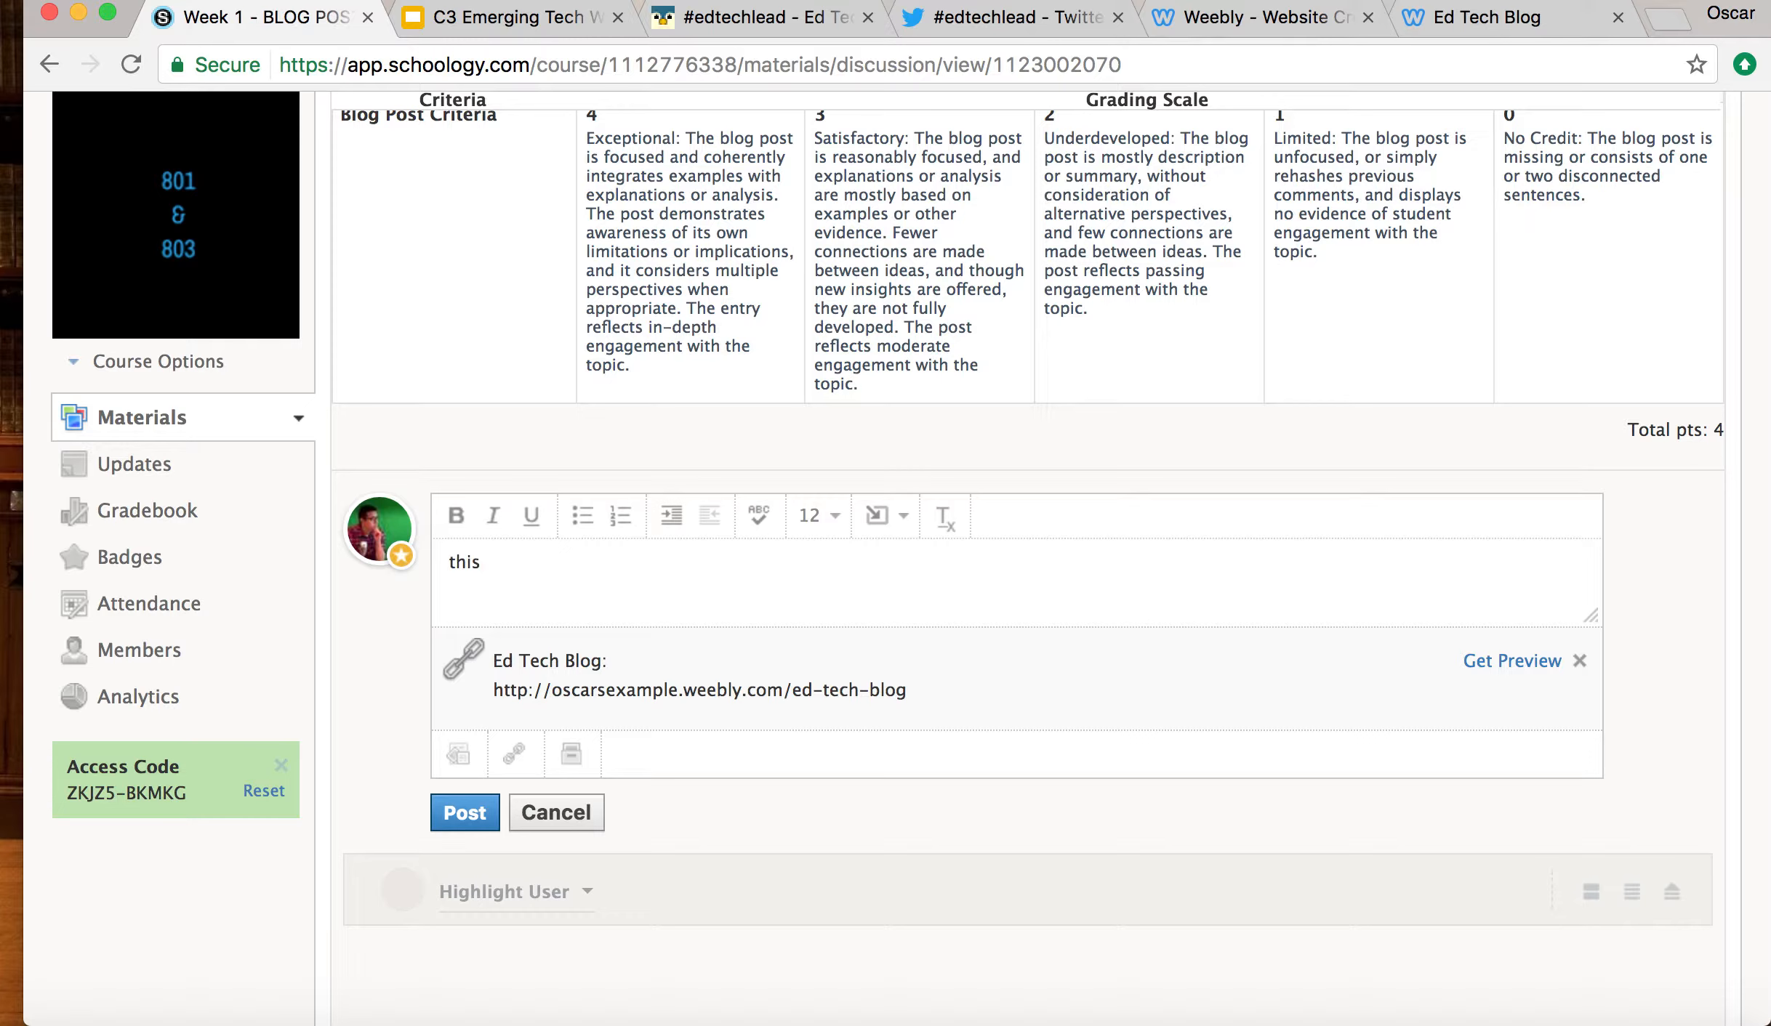